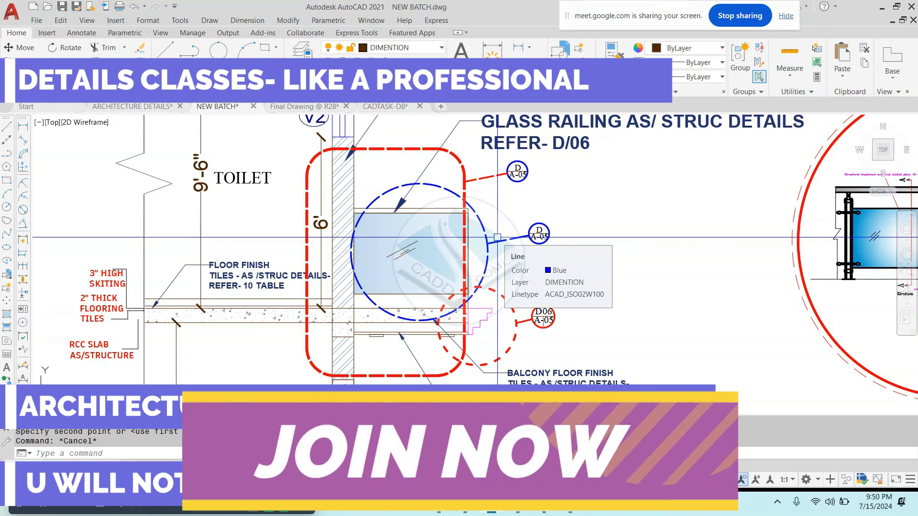
{"action": "key", "text": "Escape"}
{"action": "key", "text": "Escape"}
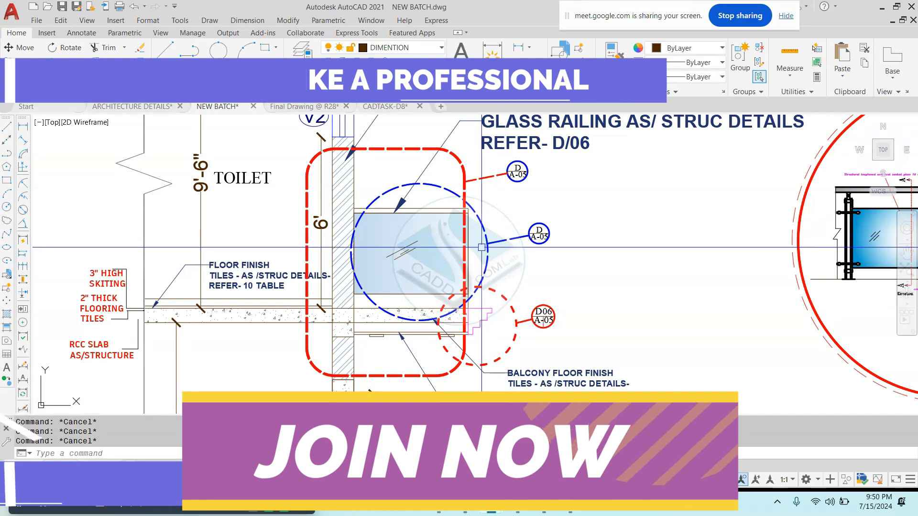
{"action": "scroll", "coordinate": [526, 230], "scroll_direction": "down", "scroll_amount": 2}
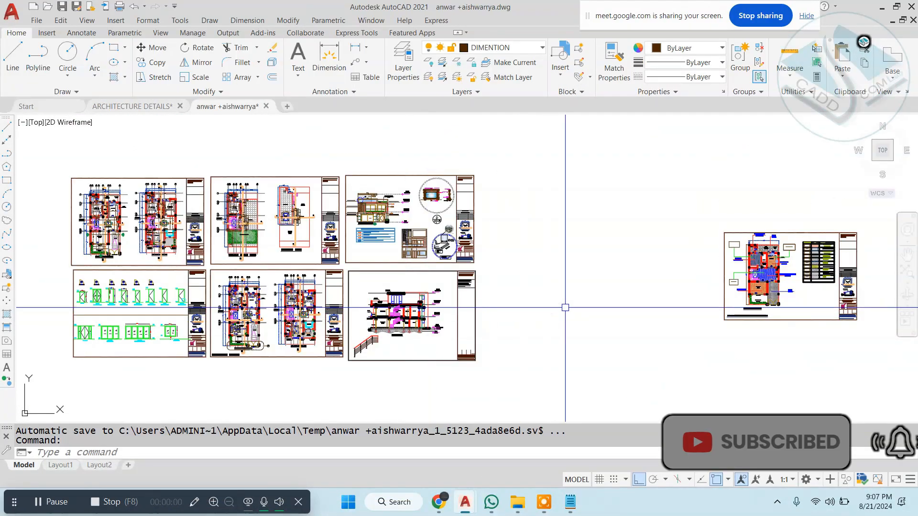
Step: Examine the reference flooring layout sheet, its room floor finishes and its material legend table
{"action": "mouse_move", "coordinate": [561, 252]}
{"action": "middle_mouse_down"}
{"action": "mouse_move", "coordinate": [632, 265]}
{"action": "mouse_move", "coordinate": [420, 271]}
{"action": "middle_mouse_up"}
{"action": "scroll", "coordinate": [596, 270], "scroll_direction": "up", "scroll_amount": 8}
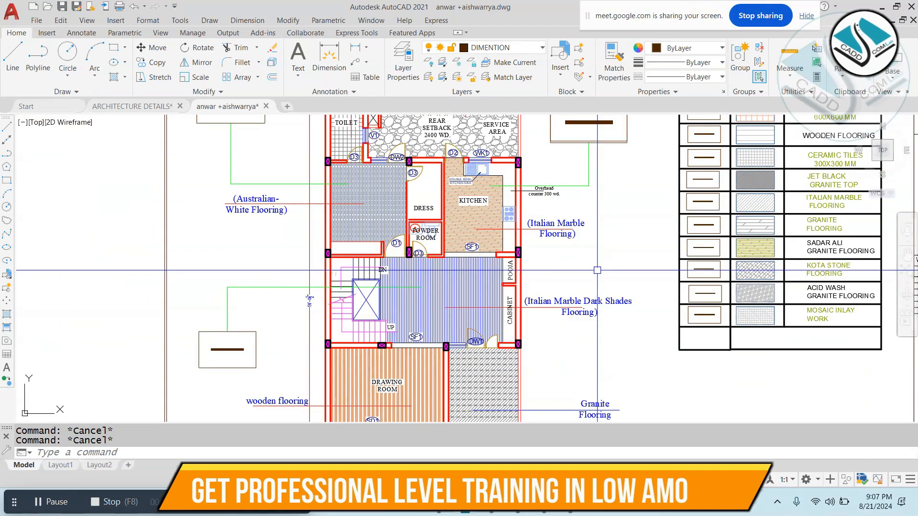
{"action": "scroll", "coordinate": [596, 270], "scroll_direction": "down", "scroll_amount": 2}
{"action": "middle_click_drag", "start_coordinate": [587, 266], "coordinate": [469, 267]}
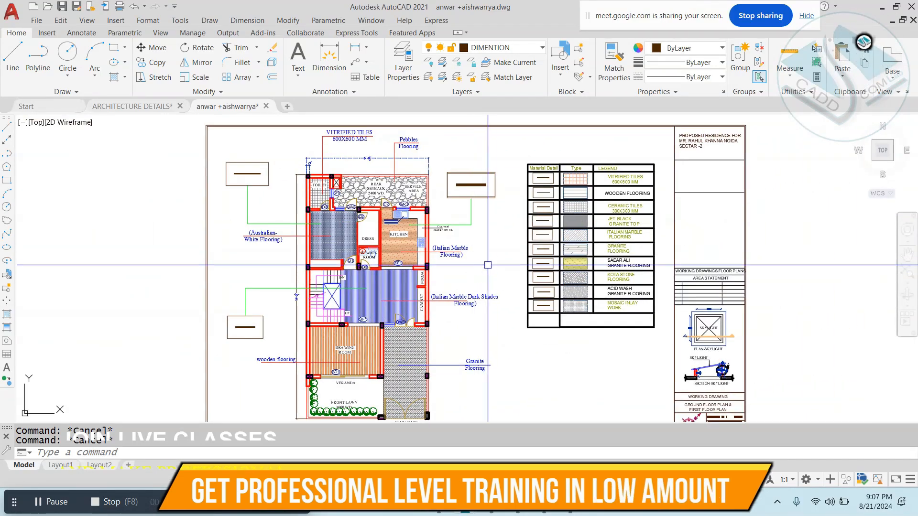
{"action": "scroll", "coordinate": [644, 157], "scroll_direction": "up", "scroll_amount": 4}
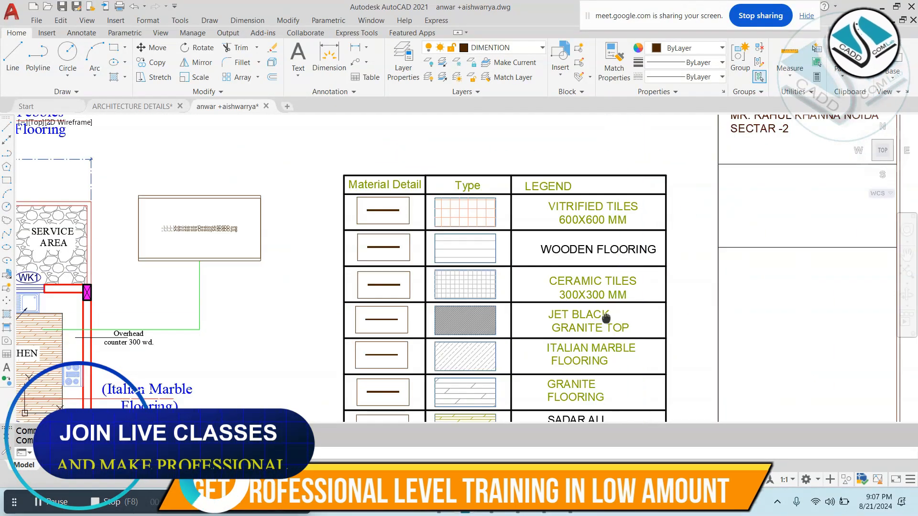
{"action": "middle_click_drag", "start_coordinate": [604, 317], "coordinate": [576, 152]}
{"action": "scroll", "coordinate": [587, 242], "scroll_direction": "down", "scroll_amount": 6}
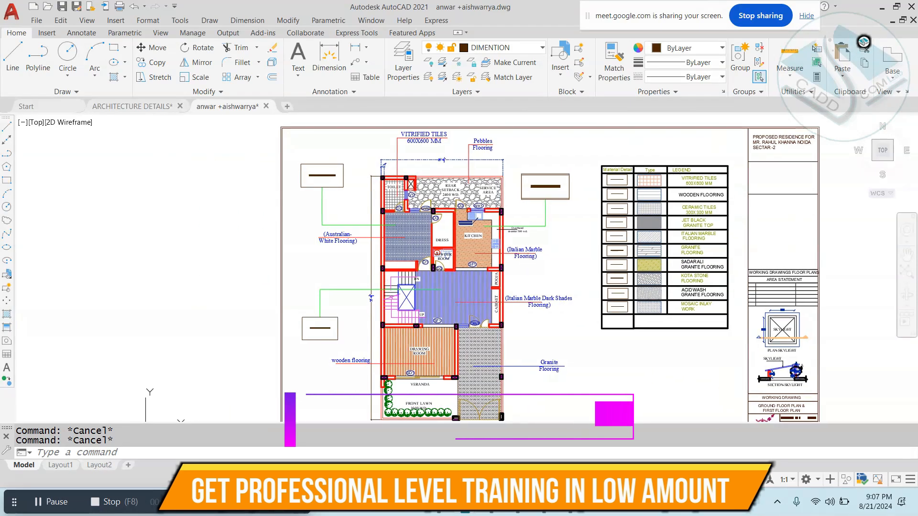
Step: Switch to File Explorer and open the 800X1600MM floor and walls PDF catalogue from the flooring folder
{"action": "left_click", "coordinate": [517, 503]}
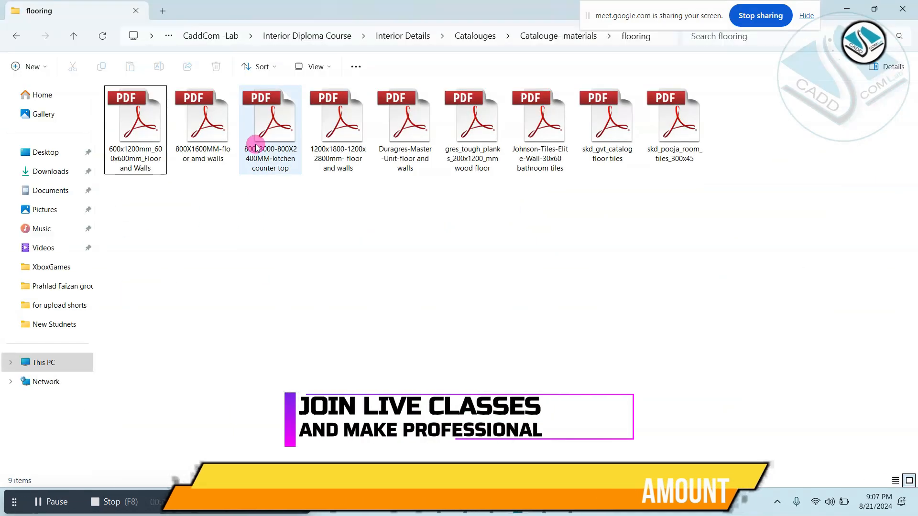
{"action": "left_click", "coordinate": [191, 133]}
{"action": "double_click", "coordinate": [191, 133]}
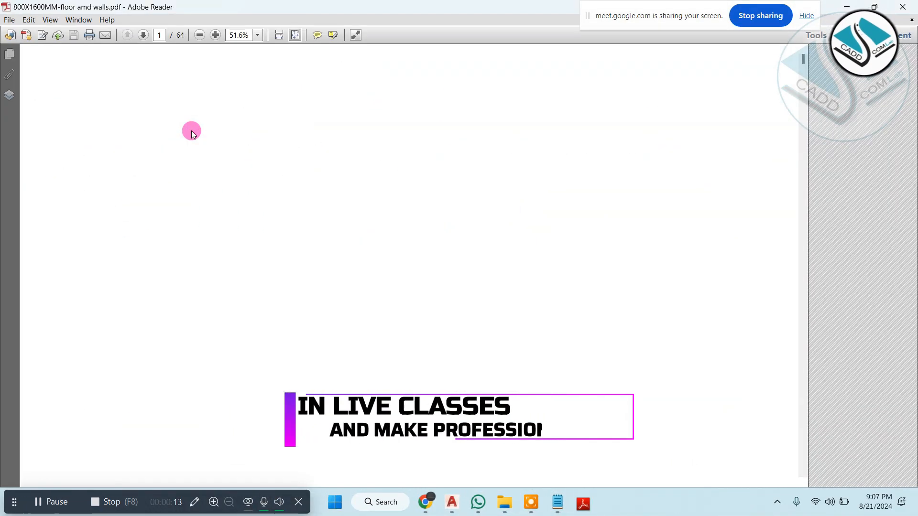
Step: Look through the 800x1600mm tile catalogue's collections, finishes and thicknesses, and return to the AutoCAD drawing
{"action": "scroll", "coordinate": [260, 185], "scroll_direction": "down", "scroll_amount": 6}
{"action": "scroll", "coordinate": [335, 219], "scroll_direction": "down", "scroll_amount": 3}
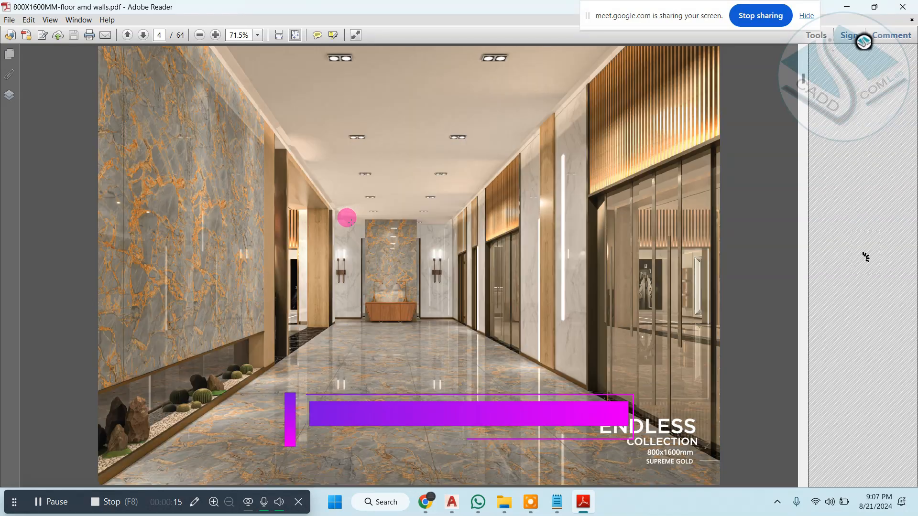
{"action": "scroll", "coordinate": [426, 256], "scroll_direction": "down", "scroll_amount": 3}
{"action": "scroll", "coordinate": [366, 254], "scroll_direction": "down", "scroll_amount": 3}
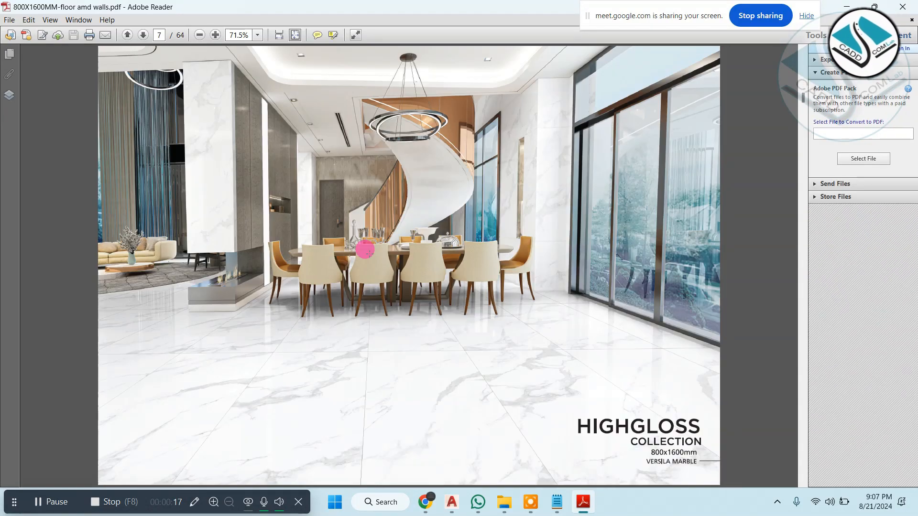
{"action": "scroll", "coordinate": [385, 242], "scroll_direction": "down", "scroll_amount": 6}
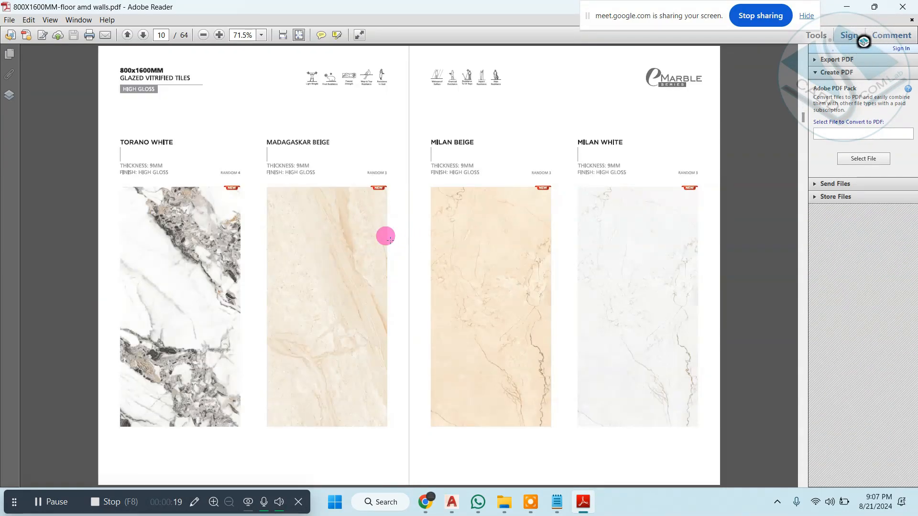
{"action": "scroll", "coordinate": [218, 194], "scroll_direction": "up", "scroll_amount": 4, "text": "ctrl"}
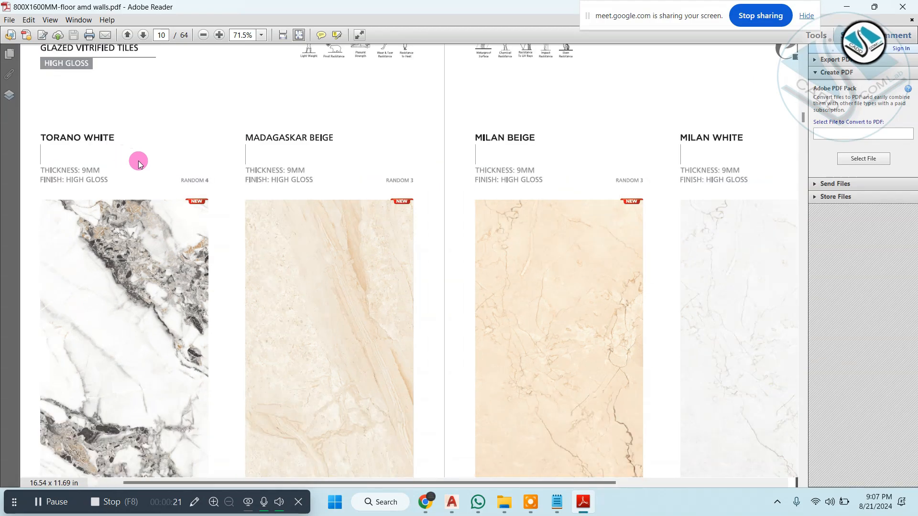
{"action": "scroll", "coordinate": [336, 171], "scroll_direction": "up", "scroll_amount": 1, "text": "ctrl"}
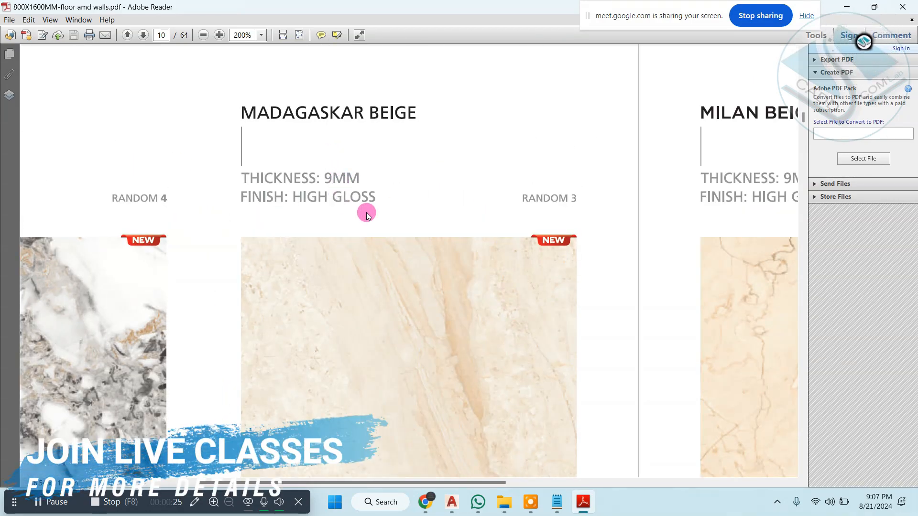
{"action": "scroll", "coordinate": [368, 208], "scroll_direction": "down", "scroll_amount": 2, "text": "ctrl"}
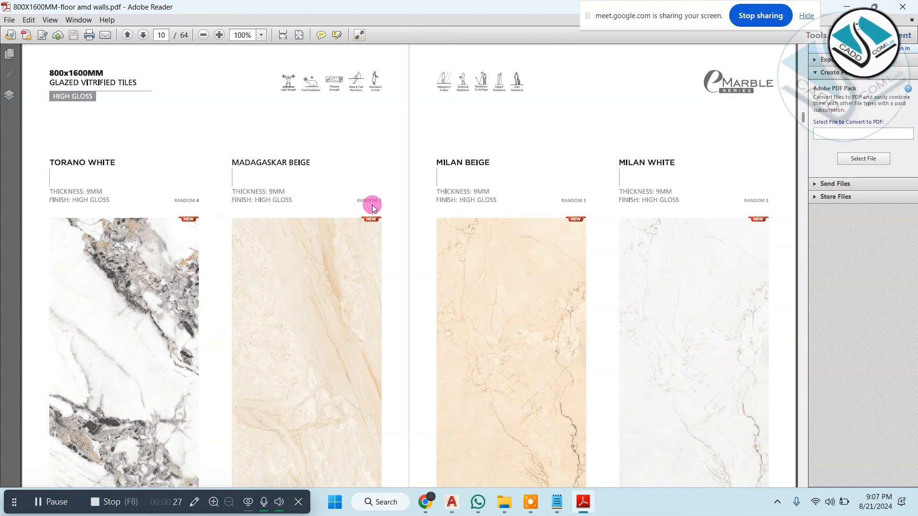
{"action": "scroll", "coordinate": [373, 206], "scroll_direction": "down", "scroll_amount": 2, "text": "ctrl"}
{"action": "scroll", "coordinate": [371, 203], "scroll_direction": "down", "scroll_amount": 3}
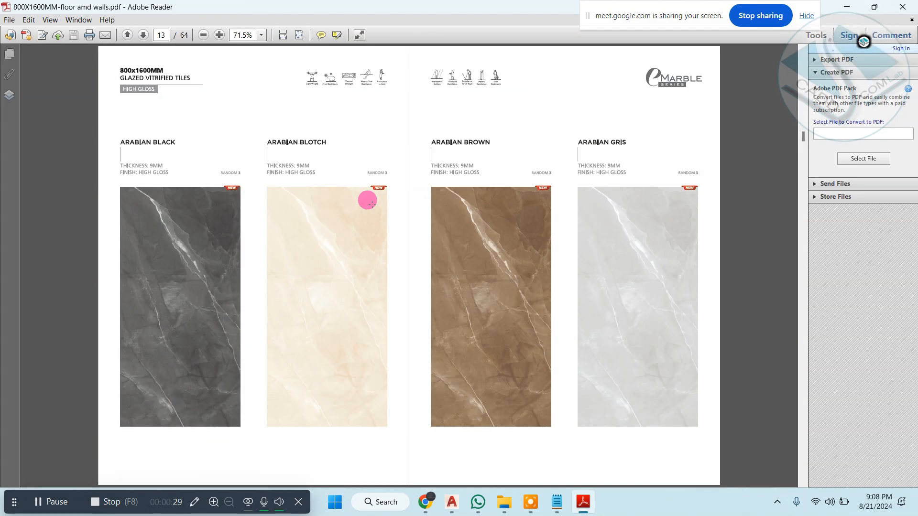
{"action": "scroll", "coordinate": [368, 203], "scroll_direction": "down", "scroll_amount": 6}
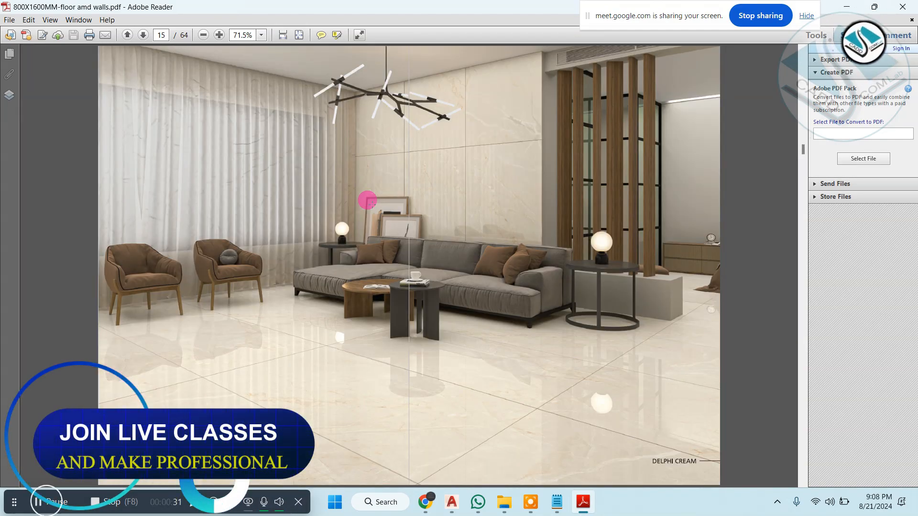
{"action": "scroll", "coordinate": [368, 202], "scroll_direction": "down", "scroll_amount": 3}
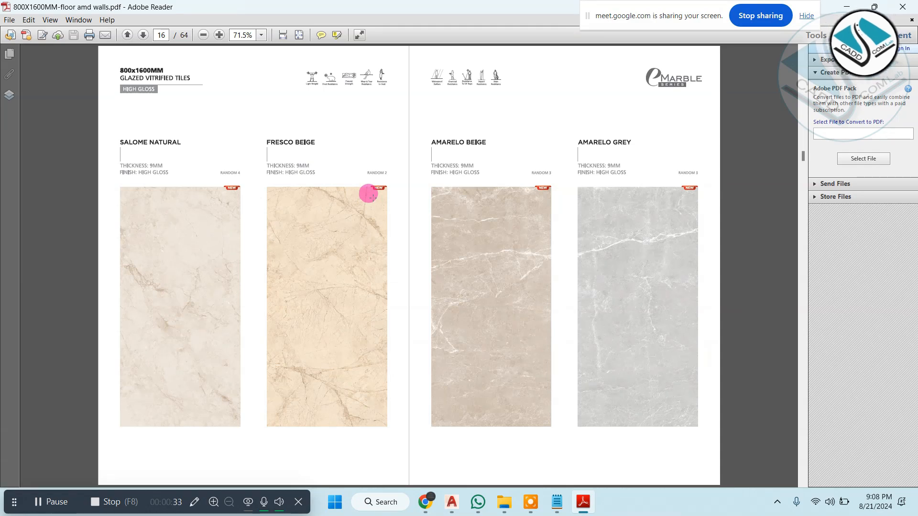
{"action": "scroll", "coordinate": [423, 219], "scroll_direction": "down", "scroll_amount": 5}
{"action": "left_click", "coordinate": [857, 5]}
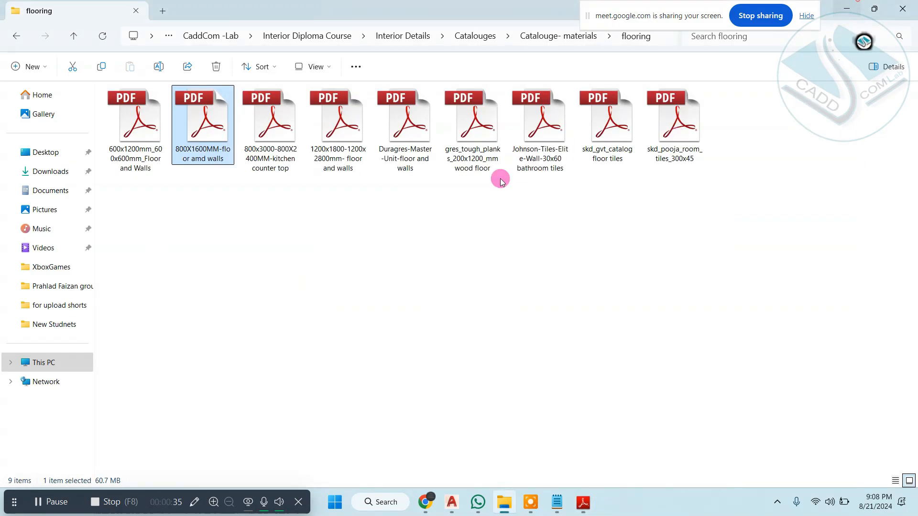
{"action": "left_click", "coordinate": [848, 9]}
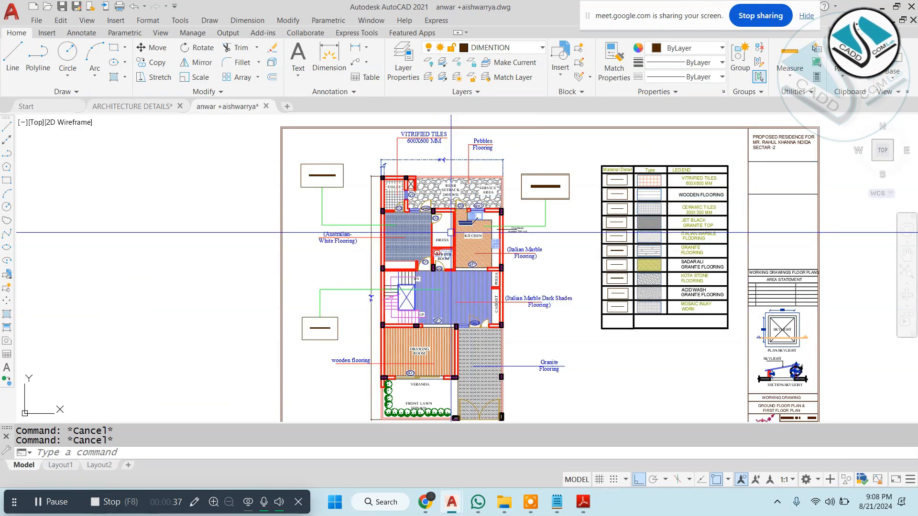
Step: Copy the whole ground and first floor plan sheet to the empty area below the door and window sheet, with Ortho off
{"action": "scroll", "coordinate": [451, 233], "scroll_direction": "down", "scroll_amount": 5}
{"action": "scroll", "coordinate": [308, 191], "scroll_direction": "up", "scroll_amount": 5}
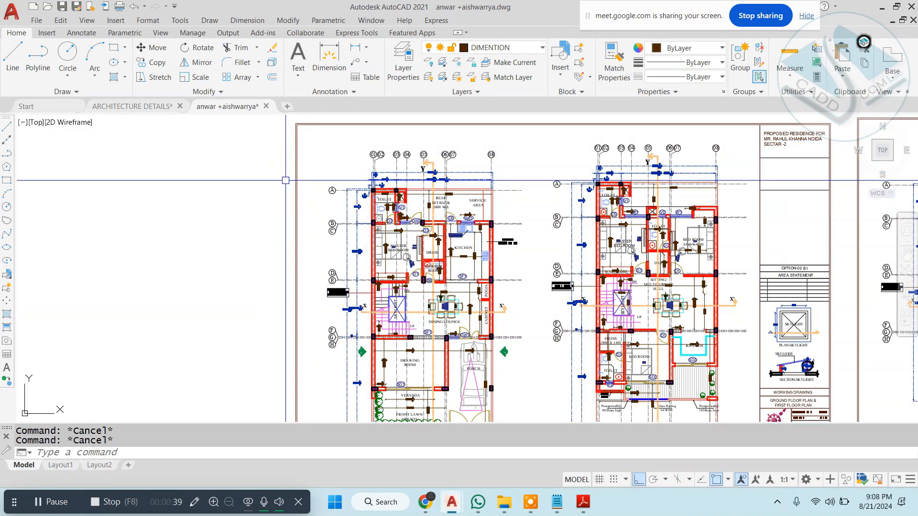
{"action": "scroll", "coordinate": [285, 180], "scroll_direction": "down", "scroll_amount": 3}
{"action": "left_click", "coordinate": [256, 128]}
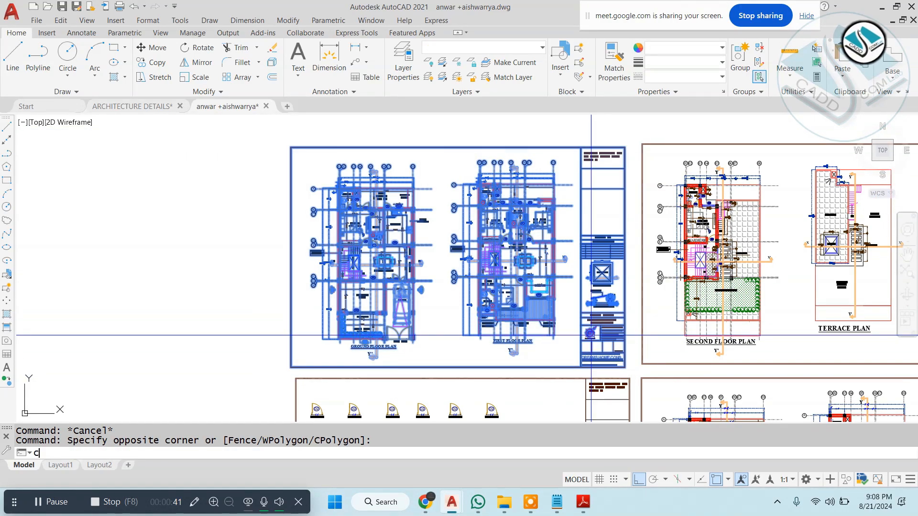
{"action": "key", "text": "space"}
{"action": "left_click", "coordinate": [520, 263]}
{"action": "scroll", "coordinate": [520, 263], "scroll_direction": "down", "scroll_amount": 4}
{"action": "middle_click_drag", "start_coordinate": [770, 280], "coordinate": [498, 244]}
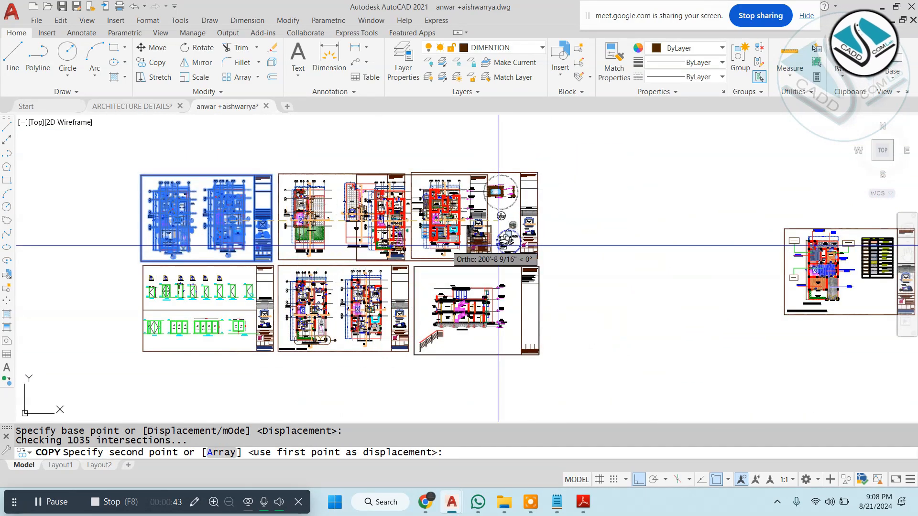
{"action": "scroll", "coordinate": [623, 237], "scroll_direction": "up", "scroll_amount": 2}
{"action": "scroll", "coordinate": [624, 238], "scroll_direction": "down", "scroll_amount": 3}
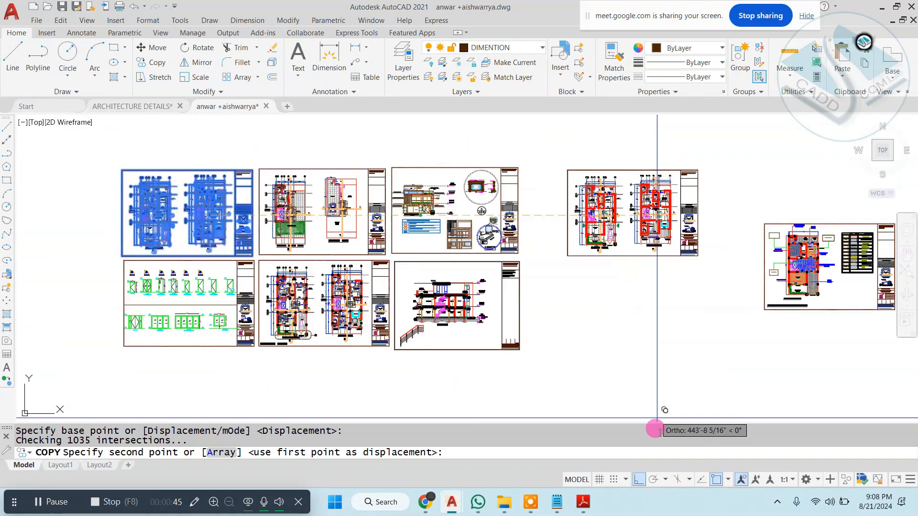
{"action": "left_click", "coordinate": [640, 479]}
{"action": "middle_click_drag", "start_coordinate": [262, 385], "coordinate": [457, 315]}
{"action": "scroll", "coordinate": [454, 317], "scroll_direction": "up", "scroll_amount": 2}
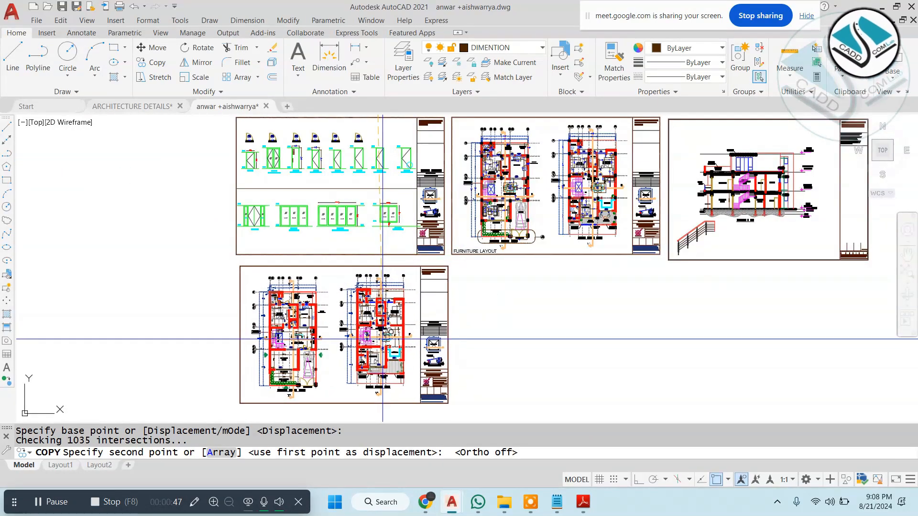
{"action": "left_click", "coordinate": [382, 337]}
{"action": "key", "text": "Escape"}
Step: Copy the flooring layout title from the reference sheet to the lower-left corner of the copied plan sheet
{"action": "scroll", "coordinate": [382, 336], "scroll_direction": "down", "scroll_amount": 3}
{"action": "scroll", "coordinate": [740, 160], "scroll_direction": "up", "scroll_amount": 5}
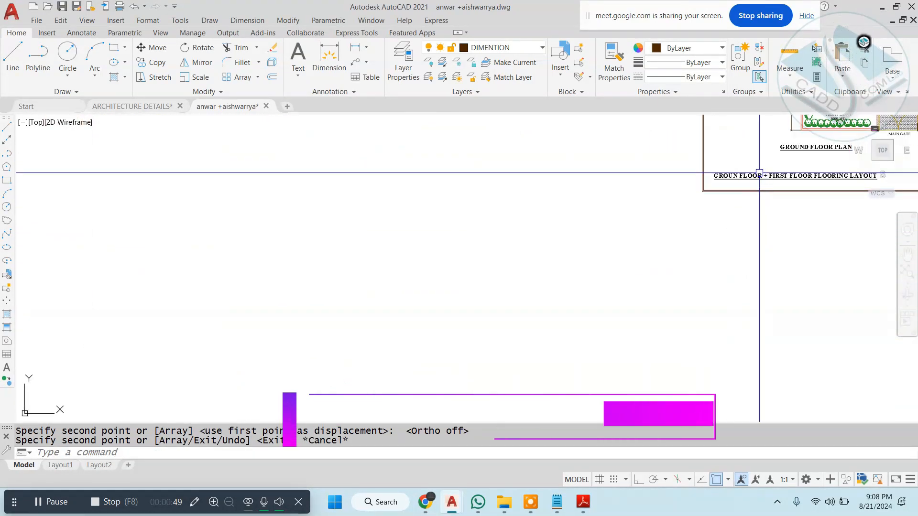
{"action": "scroll", "coordinate": [780, 158], "scroll_direction": "up", "scroll_amount": 2}
{"action": "left_click", "coordinate": [730, 188]}
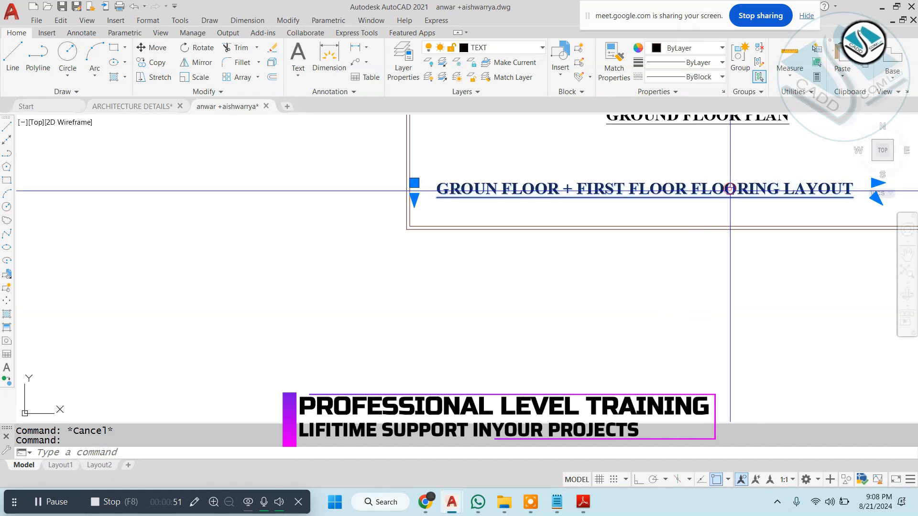
{"action": "left_click", "coordinate": [783, 193]}
{"action": "scroll", "coordinate": [788, 192], "scroll_direction": "down", "scroll_amount": 10}
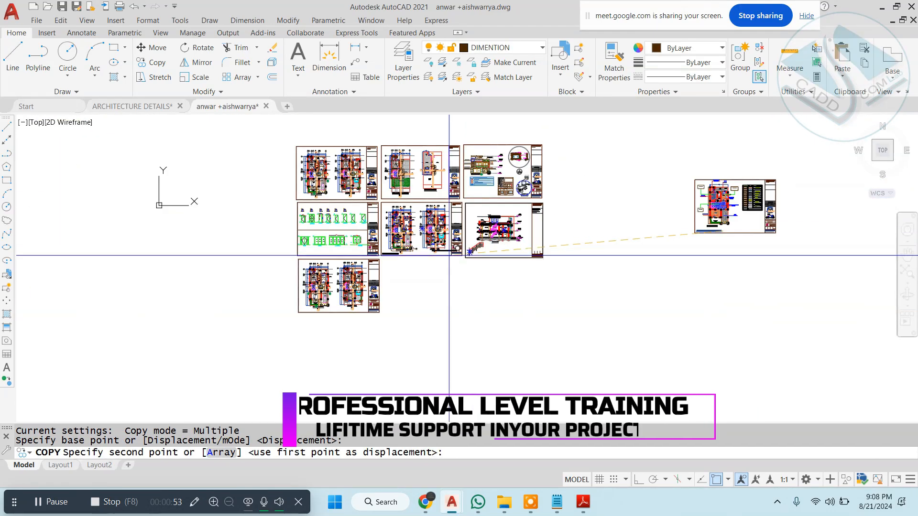
{"action": "scroll", "coordinate": [306, 309], "scroll_direction": "up", "scroll_amount": 10}
{"action": "middle_click_drag", "start_coordinate": [288, 313], "coordinate": [601, 275]}
{"action": "middle_click_drag", "start_coordinate": [398, 301], "coordinate": [652, 274]}
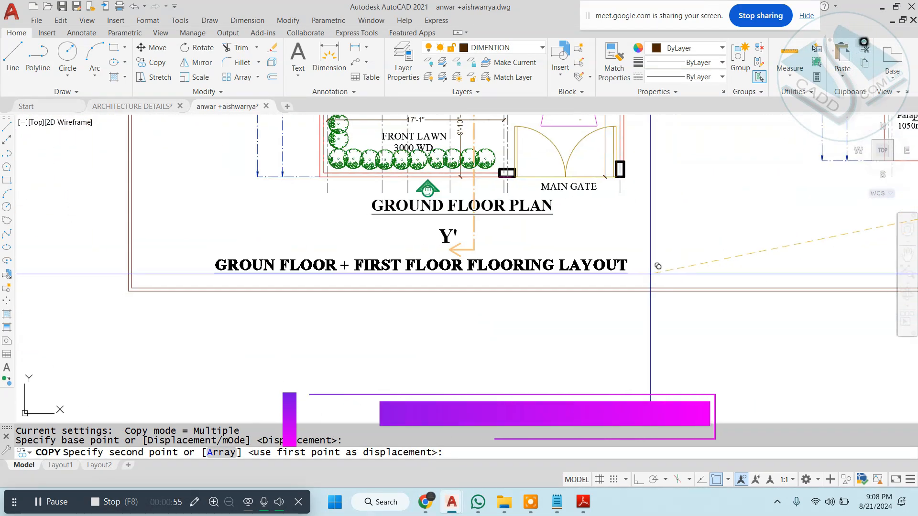
{"action": "left_click", "coordinate": [569, 286]}
{"action": "key", "text": "Escape"}
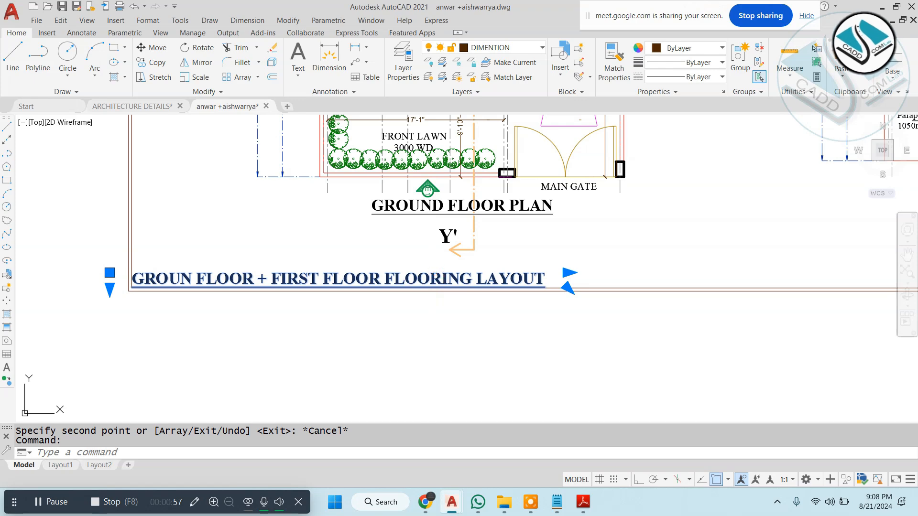
Step: Shorten the copied title to "FLOORING LAYOUT" and set its text height to 2'
{"action": "scroll", "coordinate": [354, 281], "scroll_direction": "up", "scroll_amount": 2}
{"action": "double_click", "coordinate": [309, 280]}
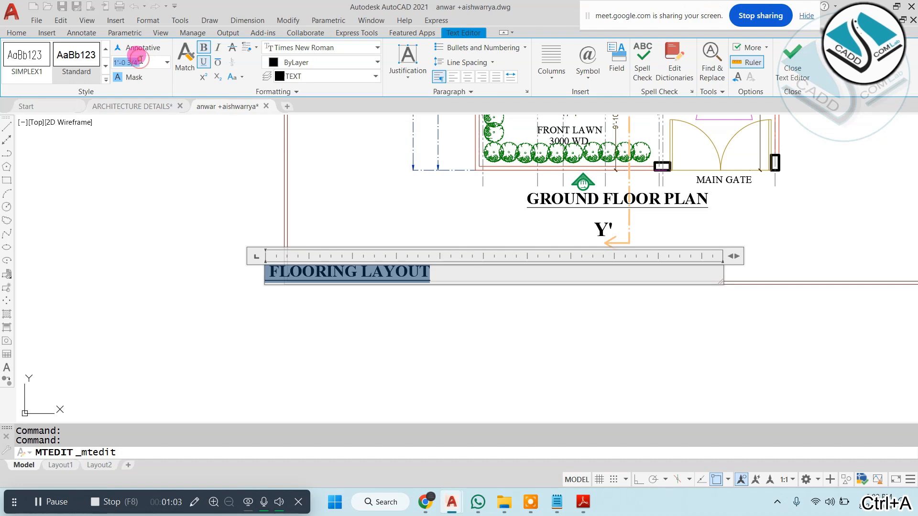
{"action": "left_click", "coordinate": [233, 278]}
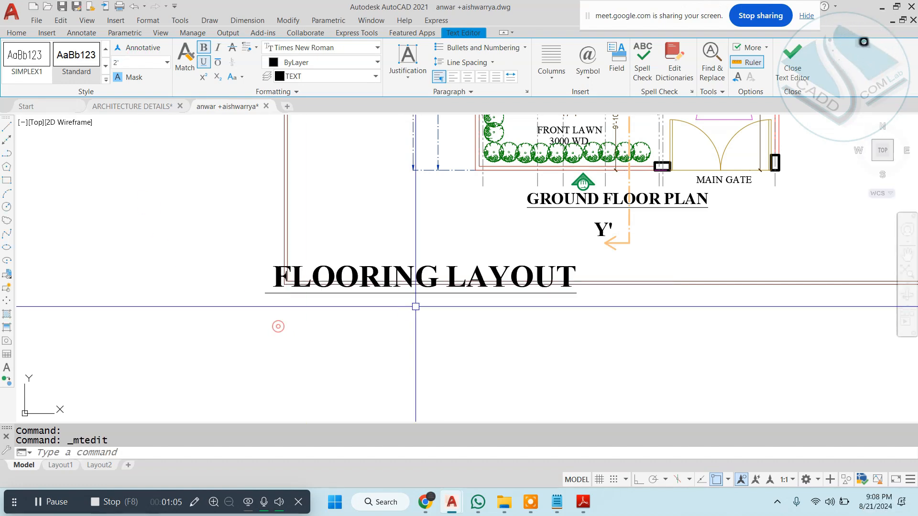
Step: Move the FLOORING LAYOUT title just inside the lower-left corner of the sheet border
{"action": "left_click", "coordinate": [451, 264]}
{"action": "type", "text": "m"}
{"action": "key", "text": "Return"}
{"action": "left_click", "coordinate": [459, 291]}
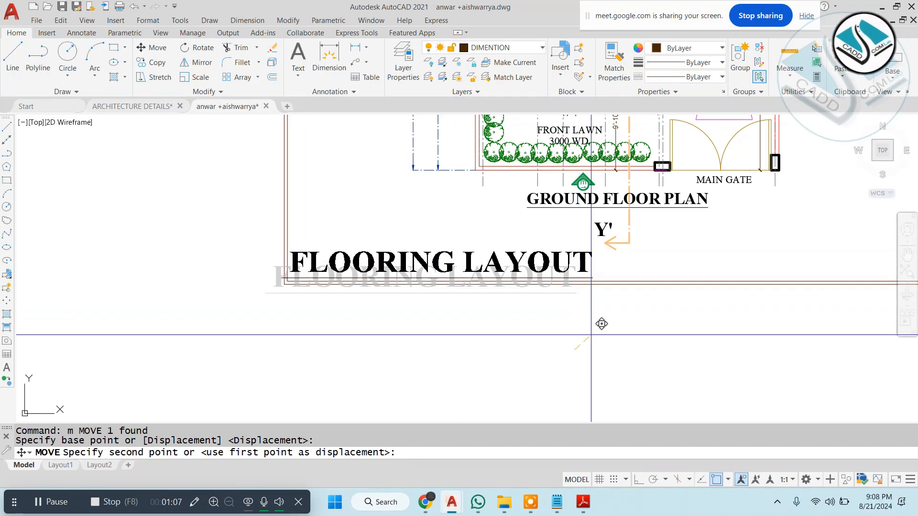
{"action": "left_click", "coordinate": [603, 333]}
{"action": "key", "text": "Escape"}
Step: Try to erase the ground floor toilet's inner dimensions and fixtures together with all similar objects
{"action": "scroll", "coordinate": [602, 330], "scroll_direction": "down", "scroll_amount": 5}
{"action": "middle_click_drag", "start_coordinate": [578, 234], "coordinate": [330, 292]}
{"action": "key", "text": "Escape"}
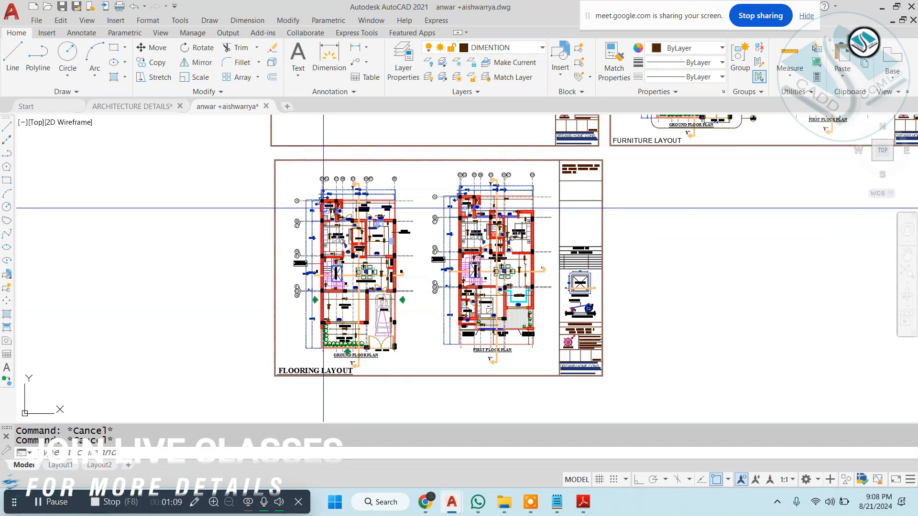
{"action": "scroll", "coordinate": [324, 209], "scroll_direction": "up", "scroll_amount": 5}
{"action": "scroll", "coordinate": [325, 208], "scroll_direction": "up", "scroll_amount": 5}
{"action": "left_click", "coordinate": [350, 199]}
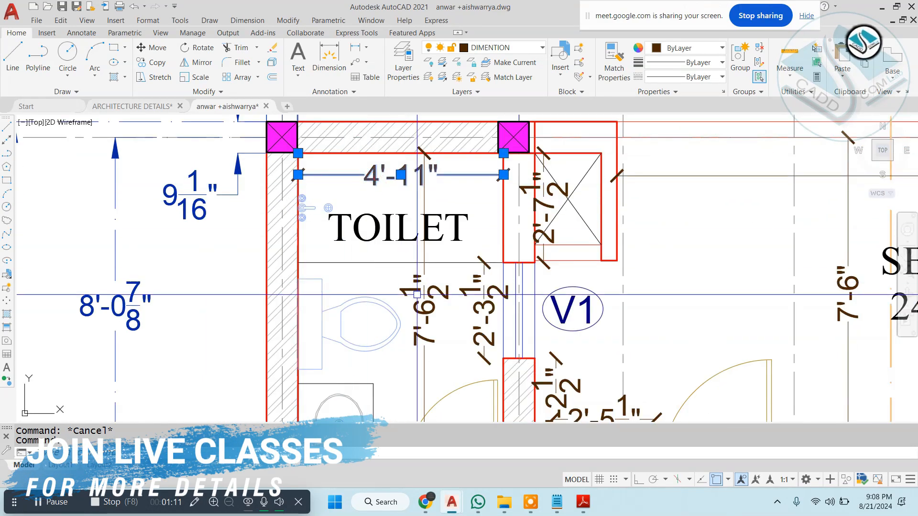
{"action": "left_click", "coordinate": [430, 286]}
{"action": "left_click", "coordinate": [417, 287]}
{"action": "left_click", "coordinate": [393, 308]}
{"action": "left_click", "coordinate": [314, 207]}
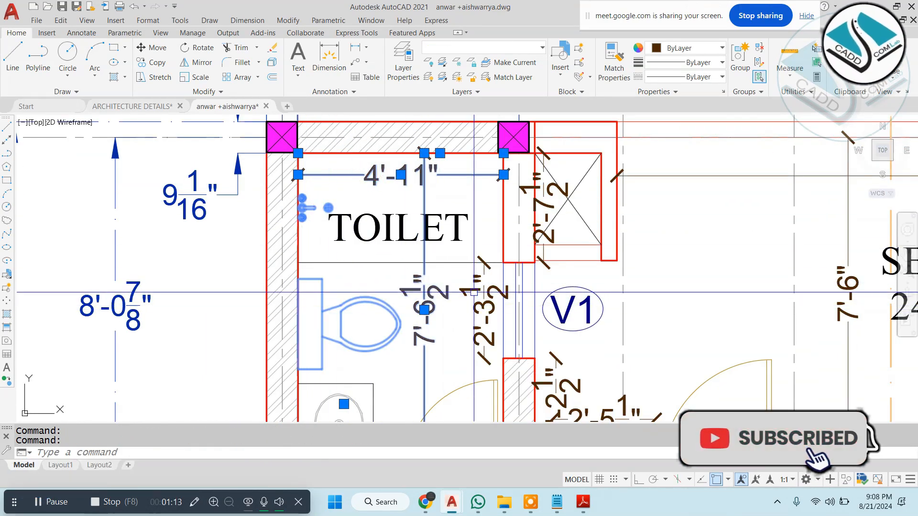
{"action": "scroll", "coordinate": [437, 294], "scroll_direction": "down", "scroll_amount": 4}
{"action": "scroll", "coordinate": [422, 335], "scroll_direction": "up", "scroll_amount": 4}
{"action": "middle_click_drag", "start_coordinate": [422, 335], "coordinate": [407, 259]}
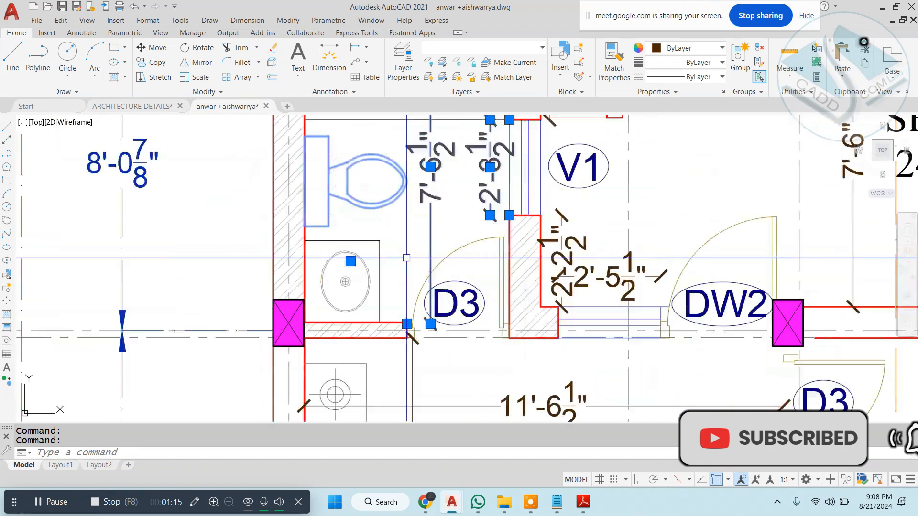
{"action": "scroll", "coordinate": [407, 259], "scroll_direction": "up", "scroll_amount": 2}
{"action": "left_click", "coordinate": [389, 229]}
{"action": "left_click", "coordinate": [319, 283]}
{"action": "right_click", "coordinate": [374, 232]}
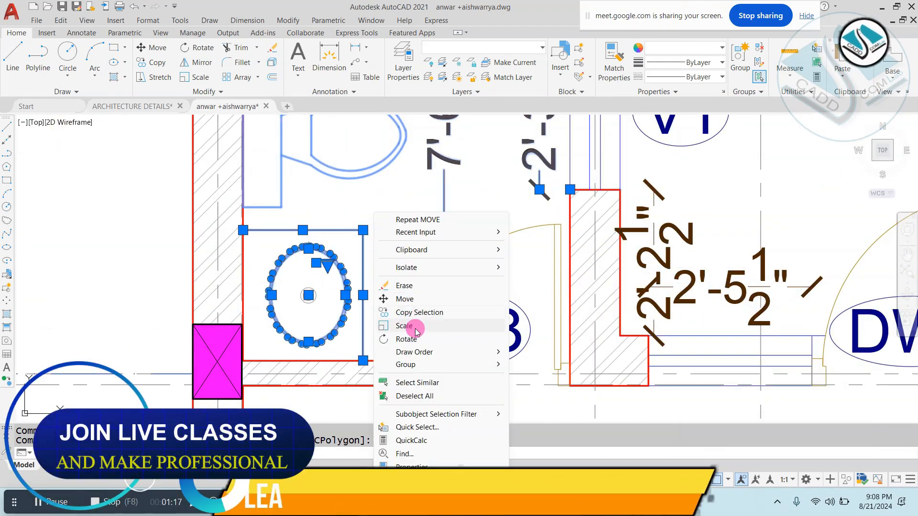
{"action": "left_click", "coordinate": [421, 381]}
{"action": "scroll", "coordinate": [448, 248], "scroll_direction": "down", "scroll_amount": 6}
{"action": "type", "text": "e"}
{"action": "key", "text": "Return"}
{"action": "scroll", "coordinate": [463, 255], "scroll_direction": "down", "scroll_amount": 3}
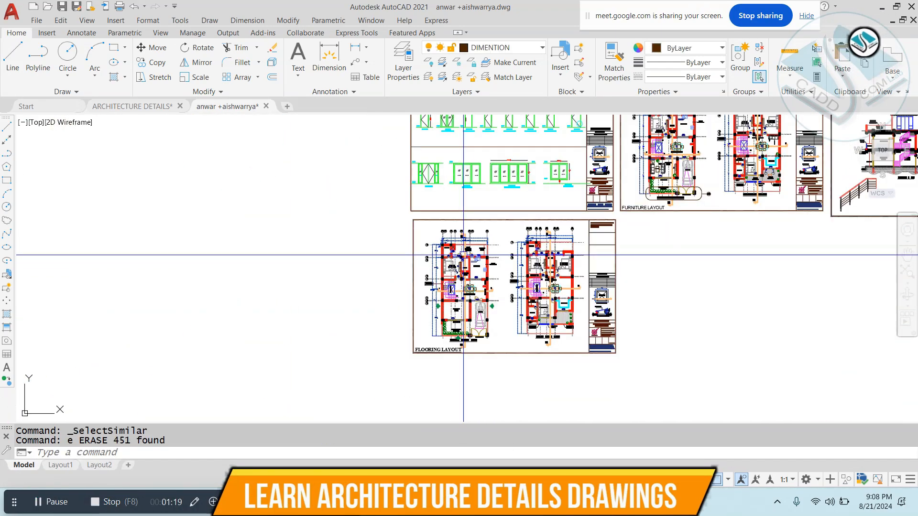
{"action": "key", "text": "ctrl+z"}
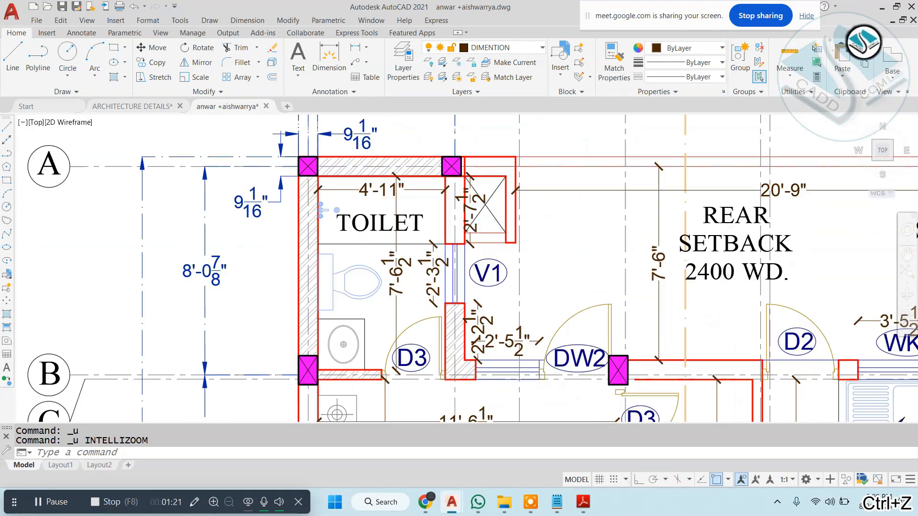
Step: Select the inner dimensions, WC, tap and partition line of the ground floor toilet, plus all similar objects in the drawing
{"action": "middle_click_drag", "start_coordinate": [352, 356], "coordinate": [352, 221]}
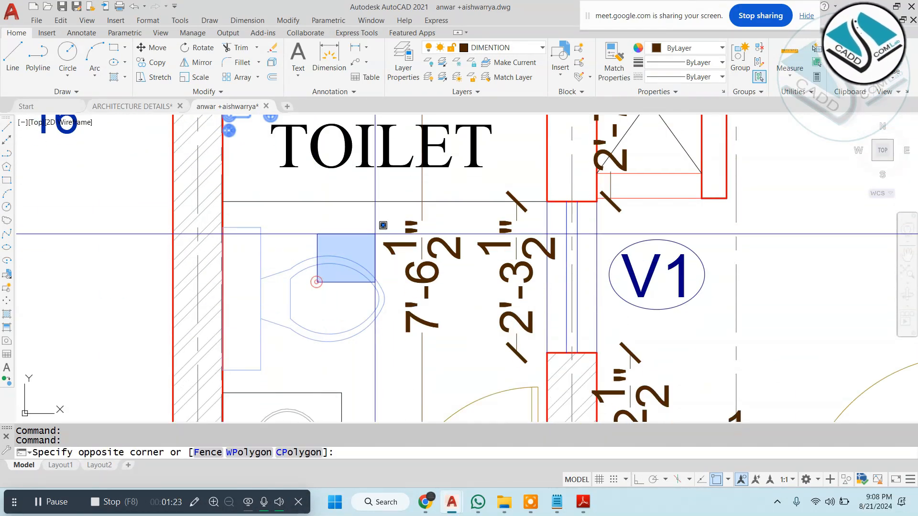
{"action": "left_click", "coordinate": [310, 260]}
{"action": "left_click", "coordinate": [393, 241]}
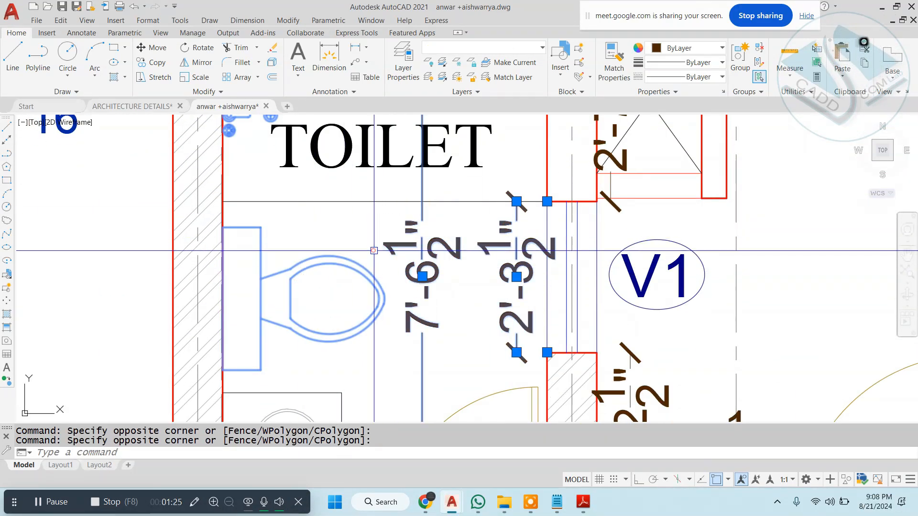
{"action": "right_click", "coordinate": [356, 205]}
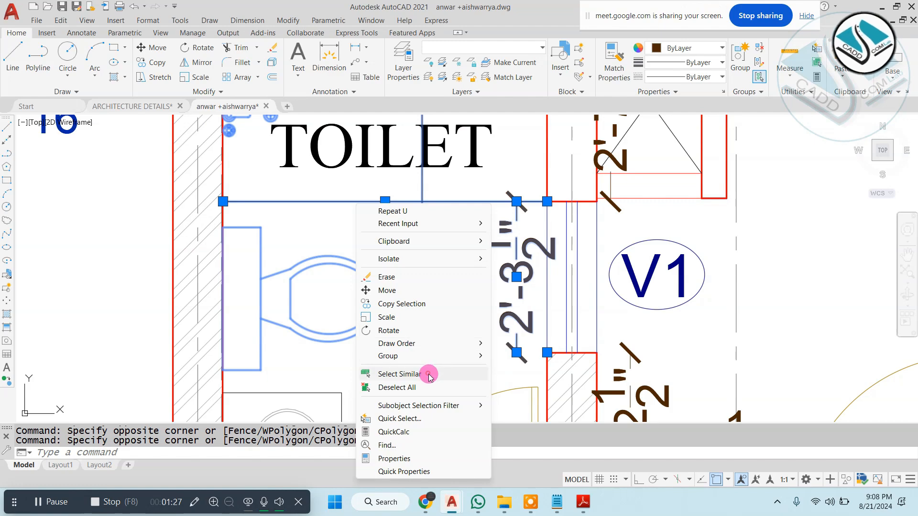
{"action": "left_click", "coordinate": [400, 374]}
Step: Remove the objects on all other sheets from the selection and erase those selected on the flooring layout sheet
{"action": "scroll", "coordinate": [281, 333], "scroll_direction": "down", "scroll_amount": 10}
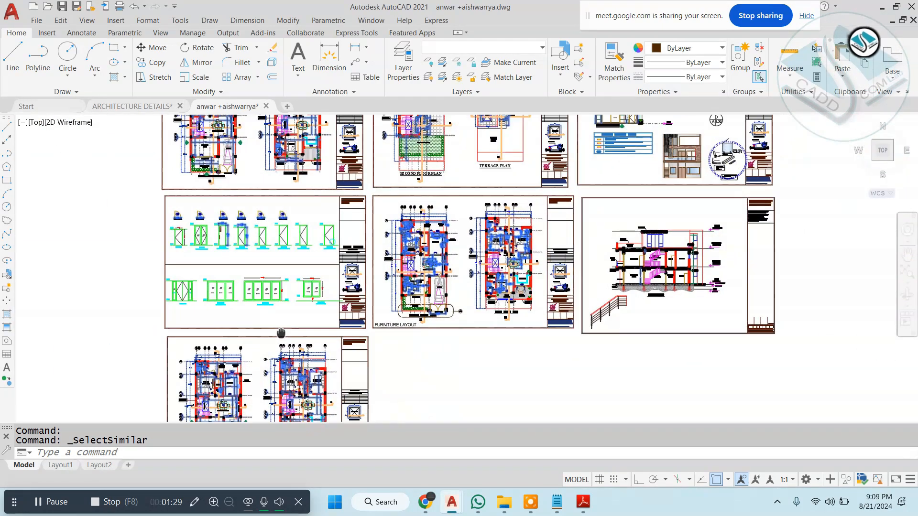
{"action": "scroll", "coordinate": [281, 334], "scroll_direction": "down", "scroll_amount": 2}
{"action": "middle_click_drag", "start_coordinate": [497, 251], "coordinate": [415, 249]}
{"action": "scroll", "coordinate": [507, 246], "scroll_direction": "down", "scroll_amount": 2}
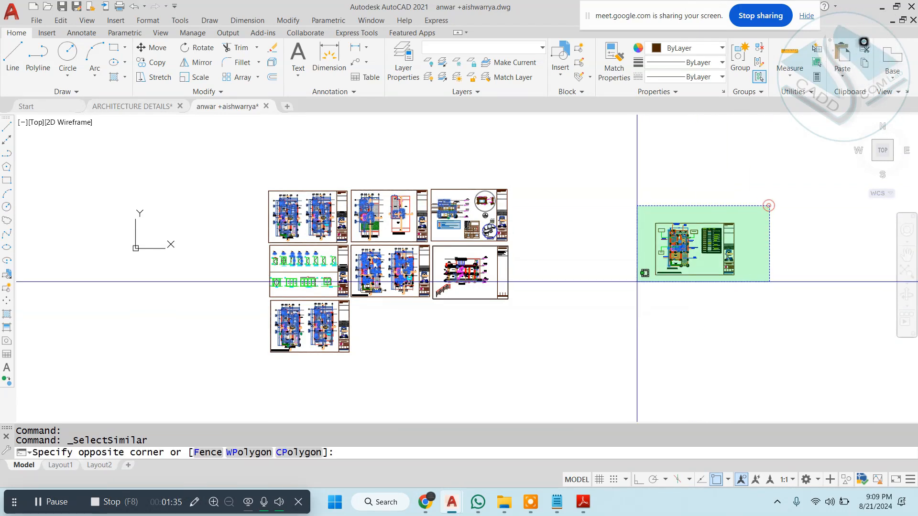
{"action": "left_click", "coordinate": [654, 277]}
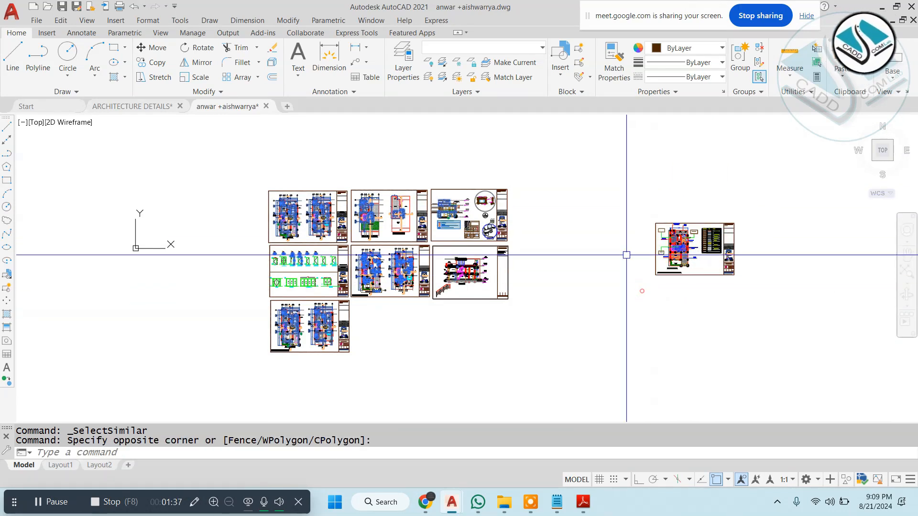
{"action": "left_click", "coordinate": [151, 240]}
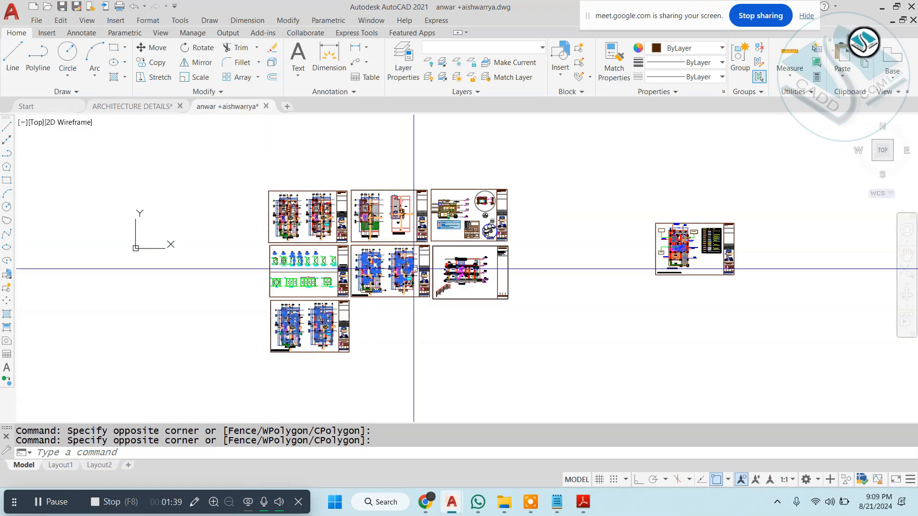
{"action": "scroll", "coordinate": [413, 269], "scroll_direction": "up", "scroll_amount": 2}
{"action": "left_click", "coordinate": [564, 229]}
{"action": "left_click", "coordinate": [129, 318]}
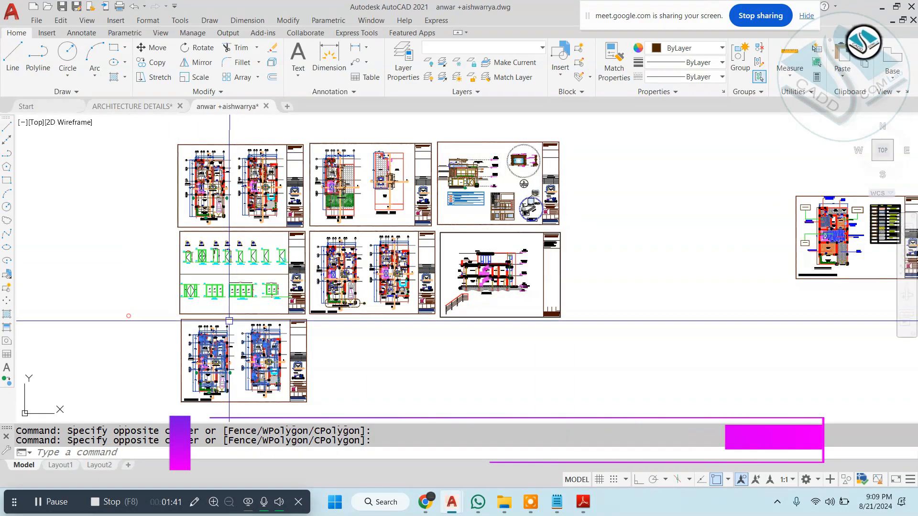
{"action": "middle_click_drag", "start_coordinate": [221, 339], "coordinate": [299, 242]}
{"action": "scroll", "coordinate": [299, 242], "scroll_direction": "up", "scroll_amount": 7}
{"action": "type", "text": "e"}
{"action": "key", "text": "space"}
{"action": "scroll", "coordinate": [197, 263], "scroll_direction": "up", "scroll_amount": 2}
{"action": "key", "text": "Escape"}
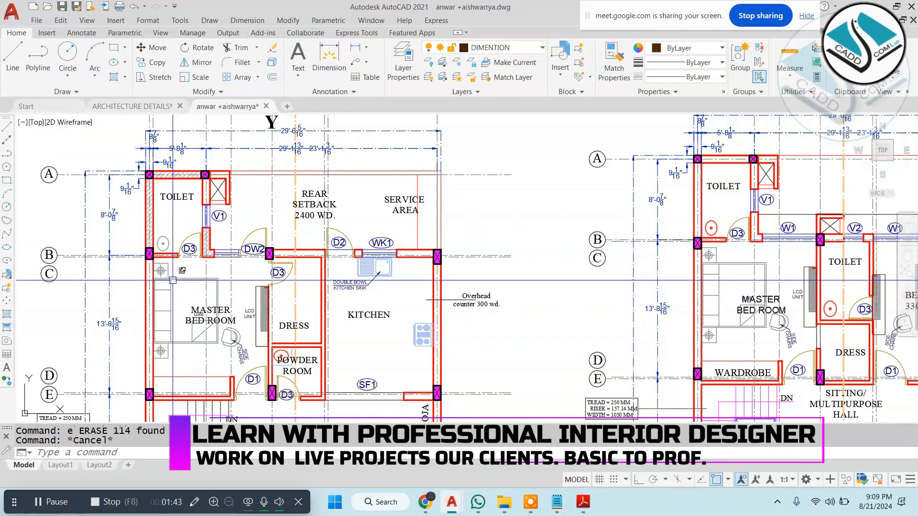
Step: Erase the upper bed lines, the headboard lines and the bedside tables in the ground floor master bedroom
{"action": "scroll", "coordinate": [167, 278], "scroll_direction": "up", "scroll_amount": 3}
{"action": "middle_click_drag", "start_coordinate": [166, 279], "coordinate": [289, 217]}
{"action": "left_click", "coordinate": [373, 192]}
{"action": "left_click", "coordinate": [276, 250]}
{"action": "type", "text": "e"}
{"action": "key", "text": "space"}
{"action": "scroll", "coordinate": [297, 211], "scroll_direction": "down", "scroll_amount": 1}
{"action": "left_click", "coordinate": [199, 174]}
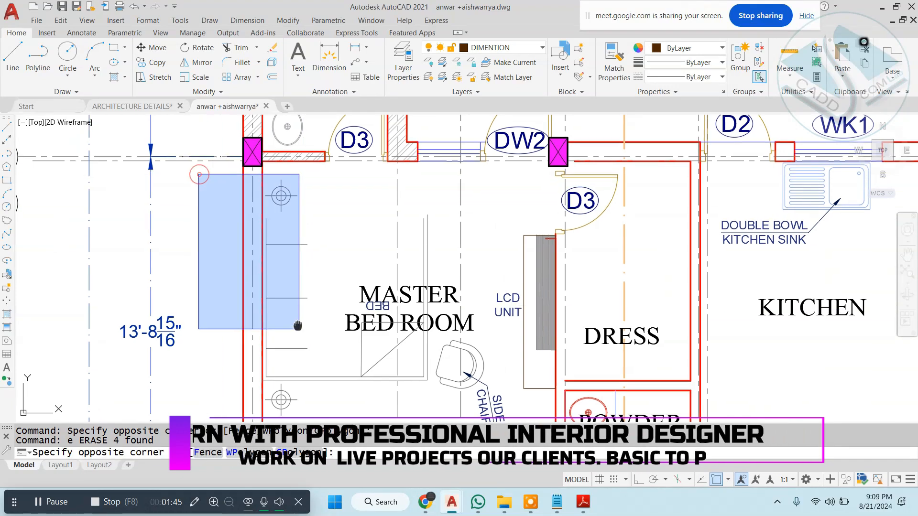
{"action": "middle_click_drag", "start_coordinate": [298, 326], "coordinate": [288, 208]}
{"action": "left_click", "coordinate": [318, 327]}
{"action": "type", "text": "e"}
{"action": "key", "text": "space"}
Step: Erase the remaining bed outline and foot-end lines in the ground floor master bedroom
{"action": "scroll", "coordinate": [431, 129], "scroll_direction": "up", "scroll_amount": 4}
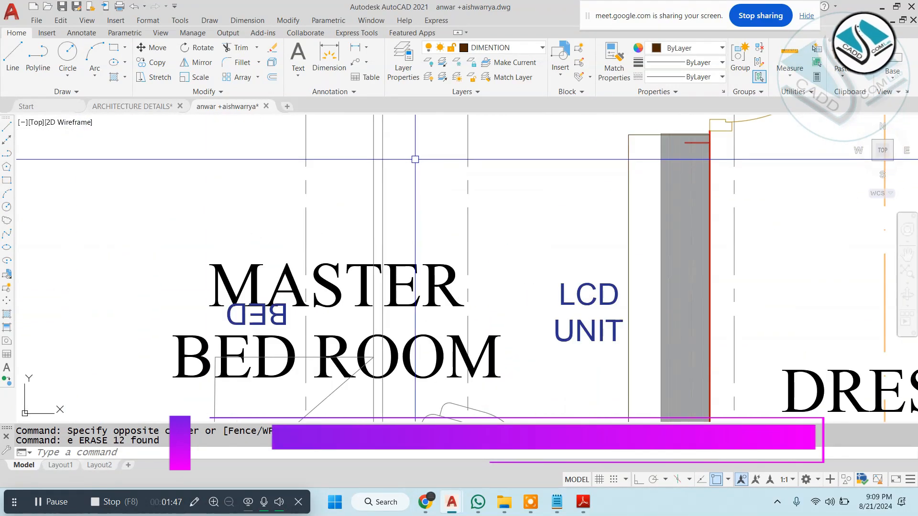
{"action": "left_click", "coordinate": [413, 159]}
{"action": "left_click", "coordinate": [349, 205]}
{"action": "type", "text": "e"}
{"action": "scroll", "coordinate": [373, 176], "scroll_direction": "down", "scroll_amount": 2}
{"action": "middle_click_drag", "start_coordinate": [348, 312], "coordinate": [353, 228]}
{"action": "scroll", "coordinate": [311, 269], "scroll_direction": "up", "scroll_amount": 2}
{"action": "left_click", "coordinate": [304, 280]}
{"action": "left_click", "coordinate": [229, 324]}
{"action": "type", "text": "e"}
{"action": "key", "text": "space"}
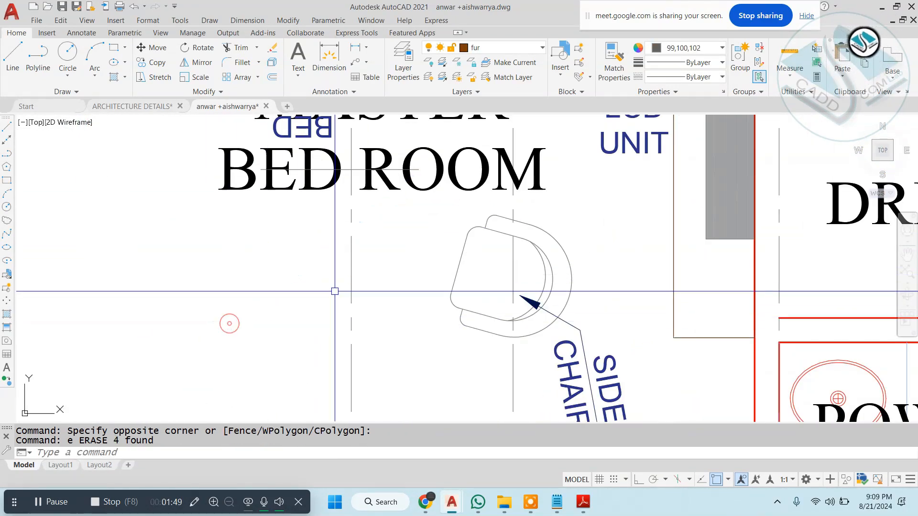
Step: Erase the side chair and its leader label in the ground floor master bedroom
{"action": "scroll", "coordinate": [470, 362], "scroll_direction": "down", "scroll_amount": 2}
{"action": "middle_click_drag", "start_coordinate": [548, 405], "coordinate": [464, 260]}
{"action": "left_click", "coordinate": [506, 303]}
{"action": "type", "text": "e"}
{"action": "key", "text": "space"}
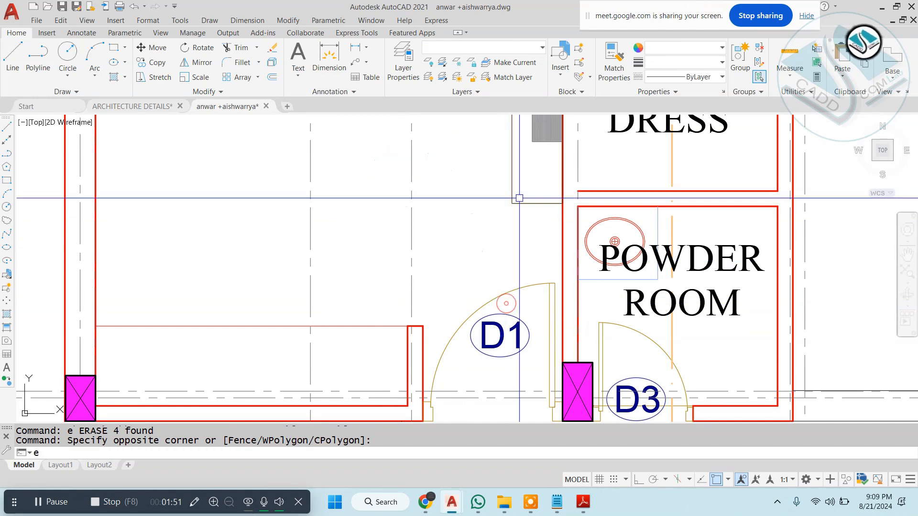
Step: Erase the LCD unit's cabinet outline and shaded panel along the wall shared with the dress
{"action": "mouse_move", "coordinate": [525, 125]}
{"action": "middle_mouse_down"}
{"action": "mouse_move", "coordinate": [439, 260]}
{"action": "mouse_move", "coordinate": [435, 292]}
{"action": "mouse_move", "coordinate": [453, 199]}
{"action": "middle_mouse_up"}
{"action": "scroll", "coordinate": [439, 166], "scroll_direction": "up", "scroll_amount": 2}
{"action": "left_click", "coordinate": [481, 133]}
{"action": "left_click", "coordinate": [349, 207]}
{"action": "type", "text": "e"}
{"action": "key", "text": "space"}
{"action": "scroll", "coordinate": [413, 189], "scroll_direction": "down", "scroll_amount": 2}
{"action": "left_click", "coordinate": [450, 203]}
{"action": "left_click", "coordinate": [410, 308]}
{"action": "type", "text": "e"}
{"action": "key", "text": "space"}
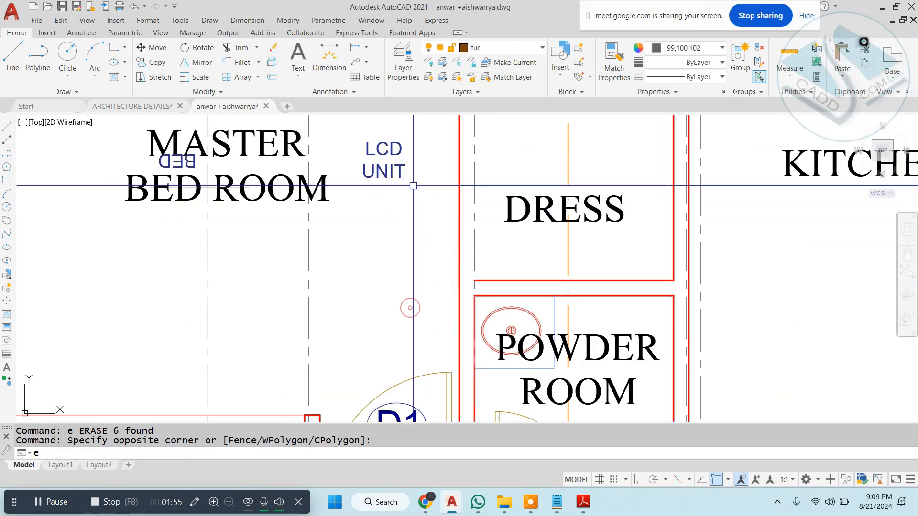
Step: Erase the leftover BED and LCD UNIT labels in the ground floor master bedroom
{"action": "middle_click_drag", "start_coordinate": [194, 161], "coordinate": [267, 172]}
{"action": "scroll", "coordinate": [267, 173], "scroll_direction": "up", "scroll_amount": 1}
{"action": "left_click", "coordinate": [266, 172]}
{"action": "type", "text": "e"}
{"action": "key", "text": "space"}
Step: Erase the six-seater dining table, its chairs and their dimensions from the ground floor dining/lounge
{"action": "scroll", "coordinate": [343, 174], "scroll_direction": "down", "scroll_amount": 2}
{"action": "middle_click_drag", "start_coordinate": [268, 347], "coordinate": [314, 242]}
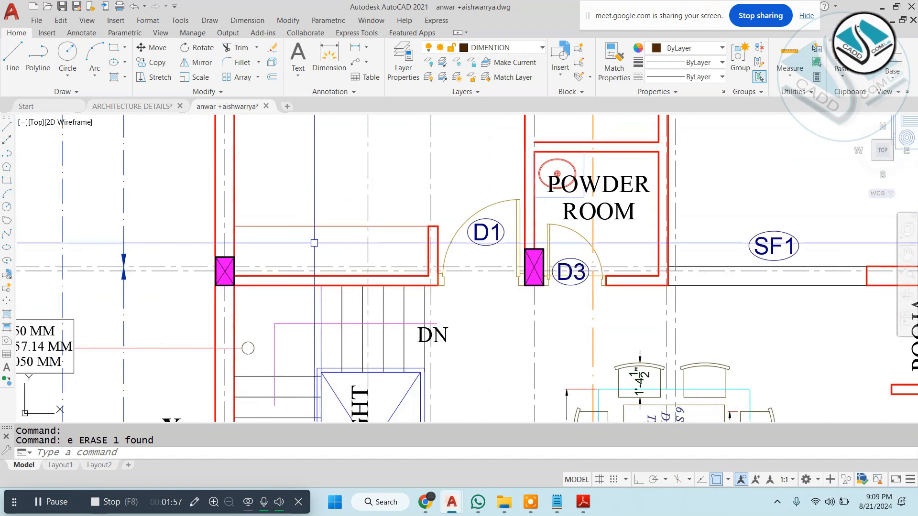
{"action": "scroll", "coordinate": [314, 243], "scroll_direction": "up", "scroll_amount": 1}
{"action": "scroll", "coordinate": [324, 251], "scroll_direction": "down", "scroll_amount": 2}
{"action": "middle_click_drag", "start_coordinate": [422, 316], "coordinate": [225, 168]}
{"action": "scroll", "coordinate": [226, 168], "scroll_direction": "up", "scroll_amount": 1}
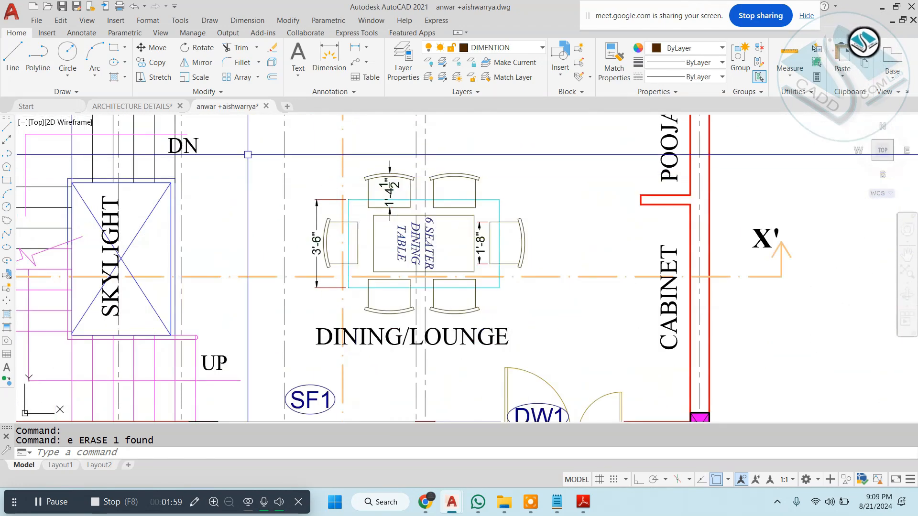
{"action": "left_click", "coordinate": [248, 154]}
{"action": "left_click", "coordinate": [558, 338]}
{"action": "type", "text": "e"}
{"action": "key", "text": "space"}
Step: Erase all the trees along the side and front edges of the front lawn, keeping the FRONT LAWN label
{"action": "scroll", "coordinate": [476, 344], "scroll_direction": "down", "scroll_amount": 2}
{"action": "middle_click_drag", "start_coordinate": [334, 411], "coordinate": [330, 262]}
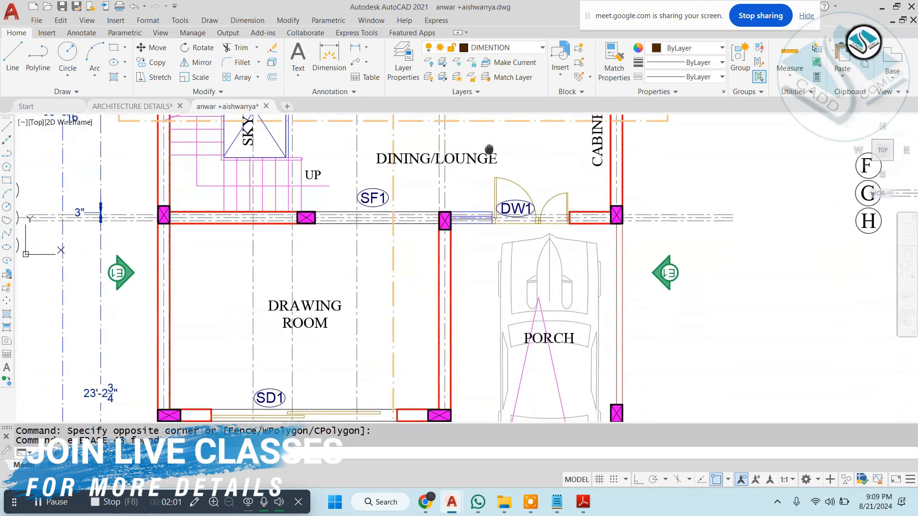
{"action": "middle_click_drag", "start_coordinate": [311, 300], "coordinate": [338, 280]}
{"action": "scroll", "coordinate": [338, 279], "scroll_direction": "down", "scroll_amount": 2}
{"action": "scroll", "coordinate": [363, 335], "scroll_direction": "up", "scroll_amount": 3}
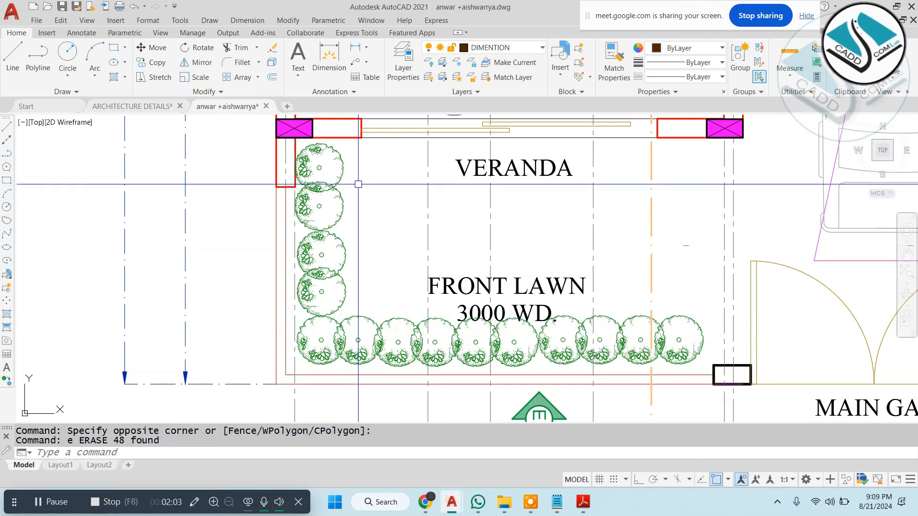
{"action": "left_click", "coordinate": [373, 170]}
{"action": "left_click", "coordinate": [330, 347]}
{"action": "type", "text": "e"}
{"action": "key", "text": "space"}
{"action": "left_click", "coordinate": [416, 352]}
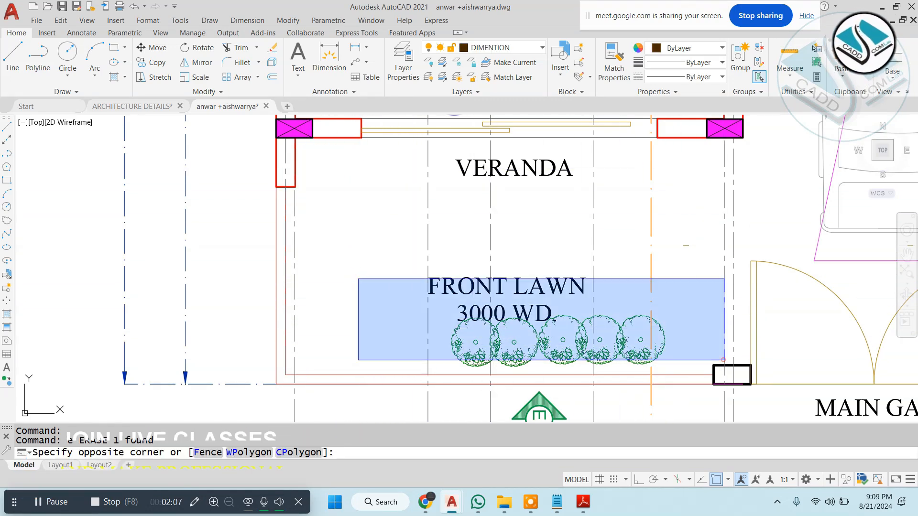
{"action": "left_click", "coordinate": [635, 354]}
{"action": "type", "text": "e"}
{"action": "key", "text": "space"}
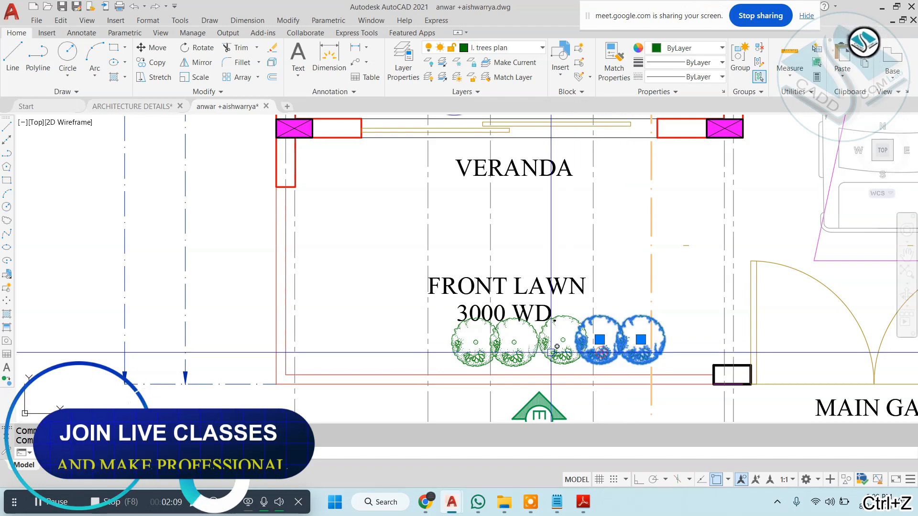
{"action": "type", "text": "e"}
{"action": "key", "text": "space"}
Step: Erase the car, the ramp lines and the PORCH label from the ground floor porch
{"action": "scroll", "coordinate": [483, 353], "scroll_direction": "down", "scroll_amount": 3}
{"action": "scroll", "coordinate": [562, 201], "scroll_direction": "up", "scroll_amount": 2}
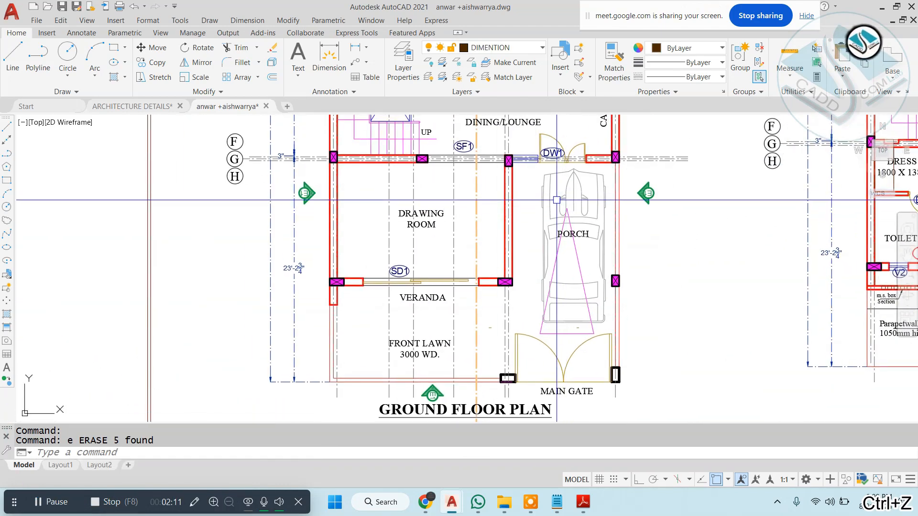
{"action": "scroll", "coordinate": [574, 169], "scroll_direction": "up", "scroll_amount": 3}
{"action": "left_click", "coordinate": [663, 168]}
{"action": "scroll", "coordinate": [622, 287], "scroll_direction": "down", "scroll_amount": 3}
{"action": "scroll", "coordinate": [568, 389], "scroll_direction": "up", "scroll_amount": 3}
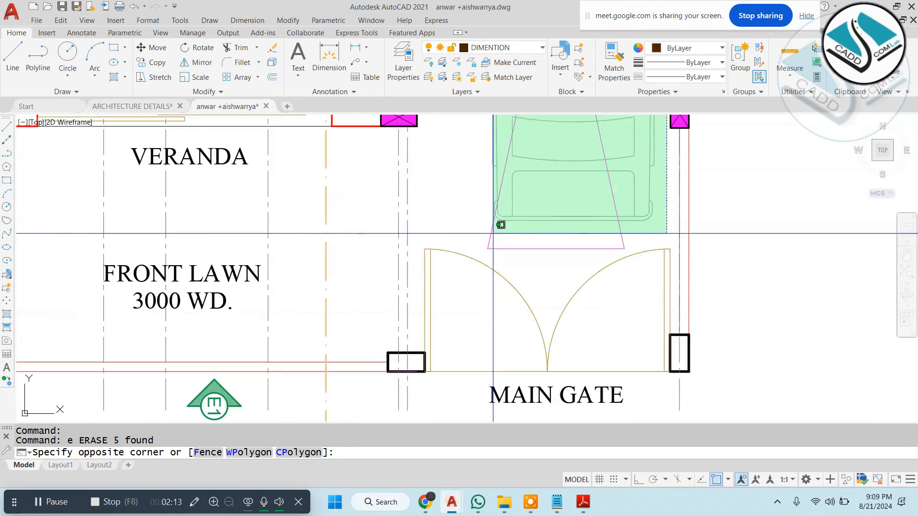
{"action": "left_click", "coordinate": [482, 234]}
{"action": "type", "text": "e"}
{"action": "key", "text": "space"}
Step: Draw a horizontal line across the main gate opening from one gate pillar's inner corner to the opposite pillar
{"action": "scroll", "coordinate": [558, 238], "scroll_direction": "down", "scroll_amount": 3}
{"action": "scroll", "coordinate": [537, 304], "scroll_direction": "up", "scroll_amount": 1}
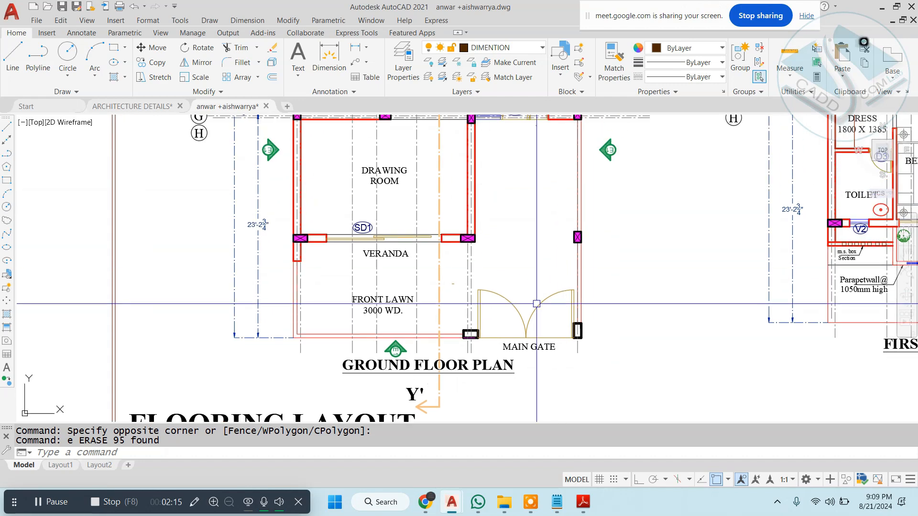
{"action": "type", "text": "l"}
{"action": "key", "text": "space"}
{"action": "scroll", "coordinate": [478, 338], "scroll_direction": "up", "scroll_amount": 4}
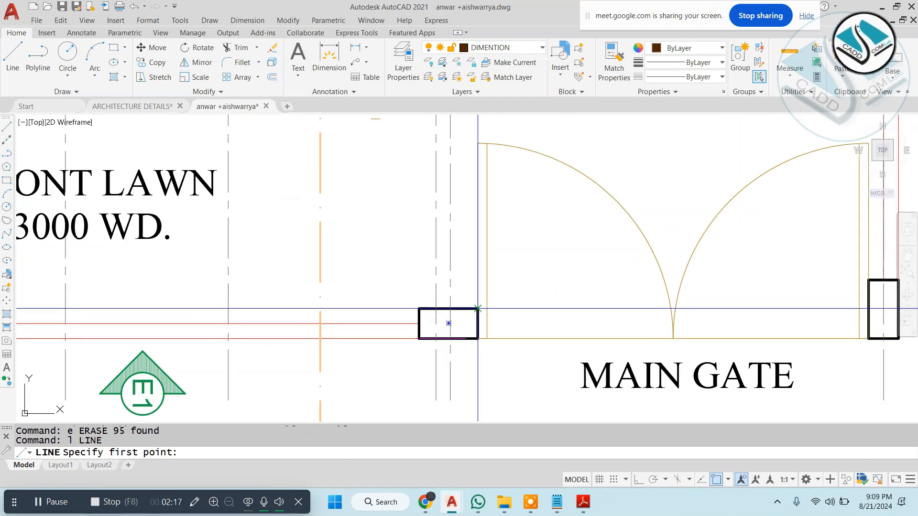
{"action": "middle_click_drag", "start_coordinate": [756, 323], "coordinate": [614, 299]}
{"action": "left_click", "coordinate": [728, 285]}
{"action": "key", "text": "Escape"}
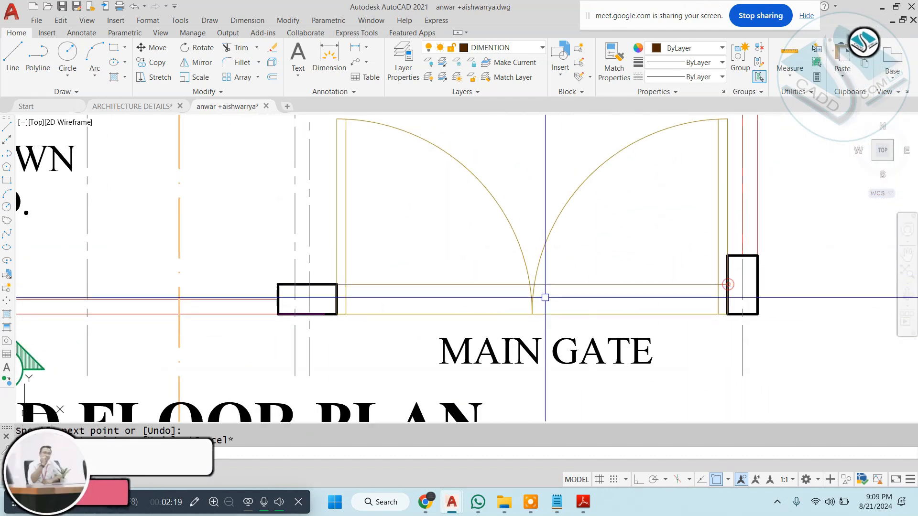
Step: Draw the kitchen counter edge as connected lines below the sink and down past the cooktop to the opening near SF1
{"action": "scroll", "coordinate": [544, 301], "scroll_direction": "down", "scroll_amount": 5}
{"action": "middle_click_drag", "start_coordinate": [515, 256], "coordinate": [493, 373]}
{"action": "scroll", "coordinate": [610, 224], "scroll_direction": "up", "scroll_amount": 2}
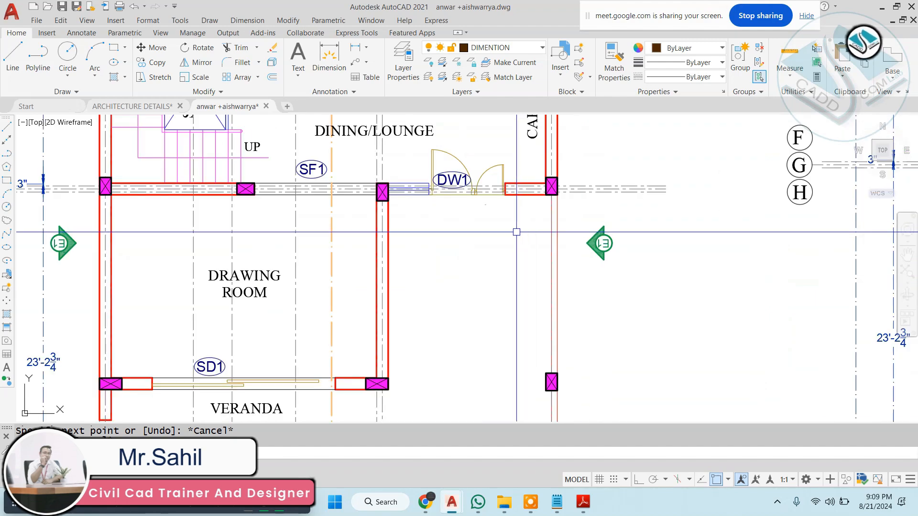
{"action": "scroll", "coordinate": [487, 232], "scroll_direction": "down", "scroll_amount": 2}
{"action": "middle_click_drag", "start_coordinate": [430, 234], "coordinate": [477, 460]}
{"action": "scroll", "coordinate": [520, 170], "scroll_direction": "up", "scroll_amount": 4}
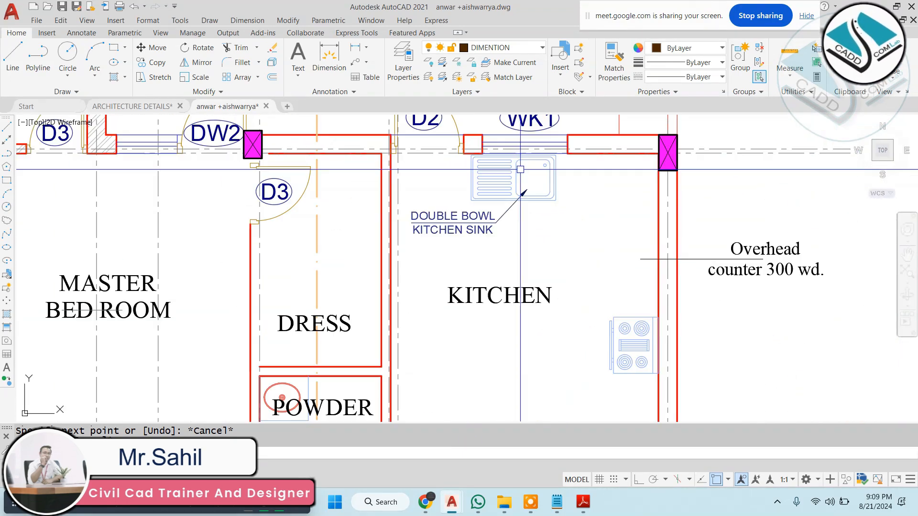
{"action": "scroll", "coordinate": [459, 167], "scroll_direction": "up", "scroll_amount": 2}
{"action": "type", "text": "l"}
{"action": "key", "text": "Return"}
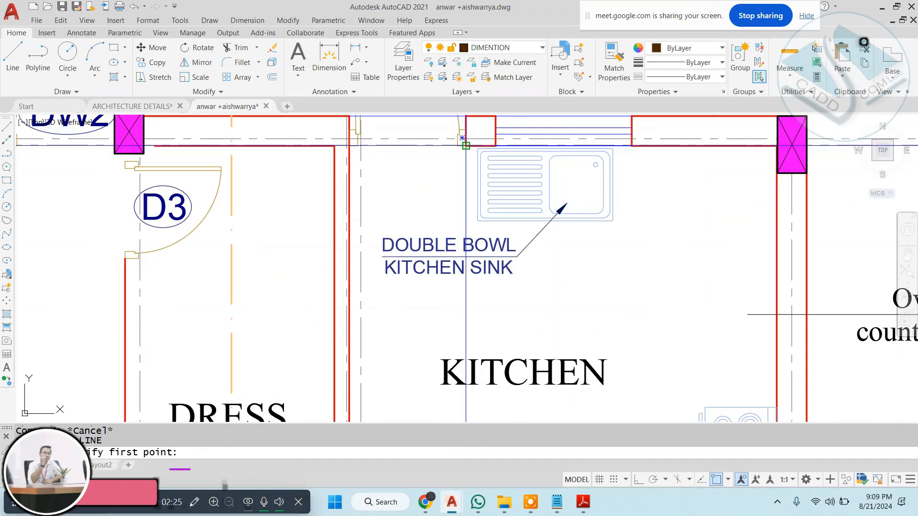
{"action": "left_click", "coordinate": [462, 139]}
{"action": "left_click", "coordinate": [647, 483]}
{"action": "scroll", "coordinate": [466, 227], "scroll_direction": "up", "scroll_amount": 2}
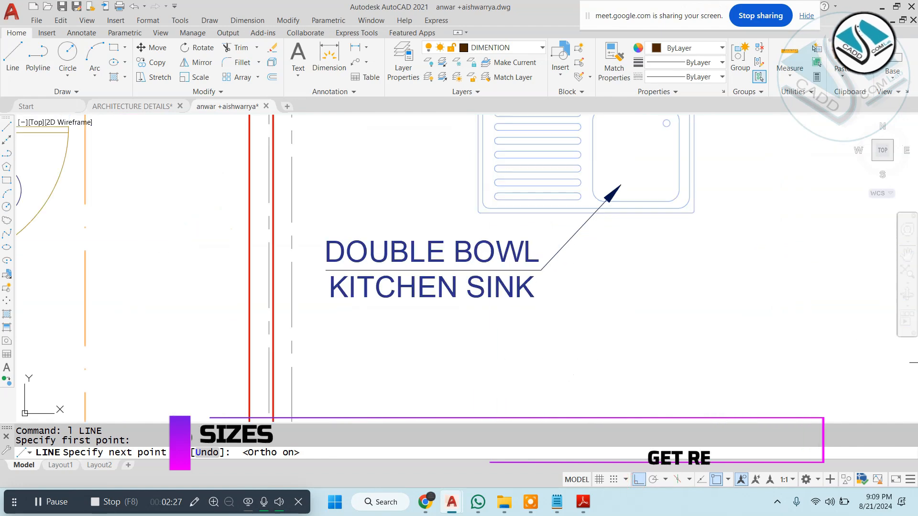
{"action": "scroll", "coordinate": [467, 228], "scroll_direction": "down", "scroll_amount": 4}
{"action": "left_click", "coordinate": [607, 235]}
{"action": "scroll", "coordinate": [640, 236], "scroll_direction": "down", "scroll_amount": 5}
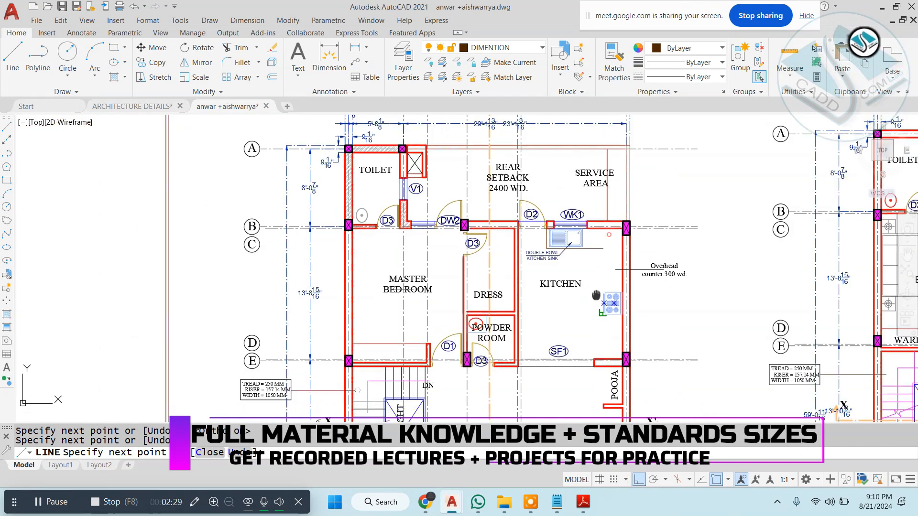
{"action": "scroll", "coordinate": [581, 281], "scroll_direction": "up", "scroll_amount": 7}
{"action": "left_click", "coordinate": [568, 296]}
{"action": "scroll", "coordinate": [572, 349], "scroll_direction": "down", "scroll_amount": 6}
{"action": "key", "text": "Escape"}
{"action": "key", "text": "Escape"}
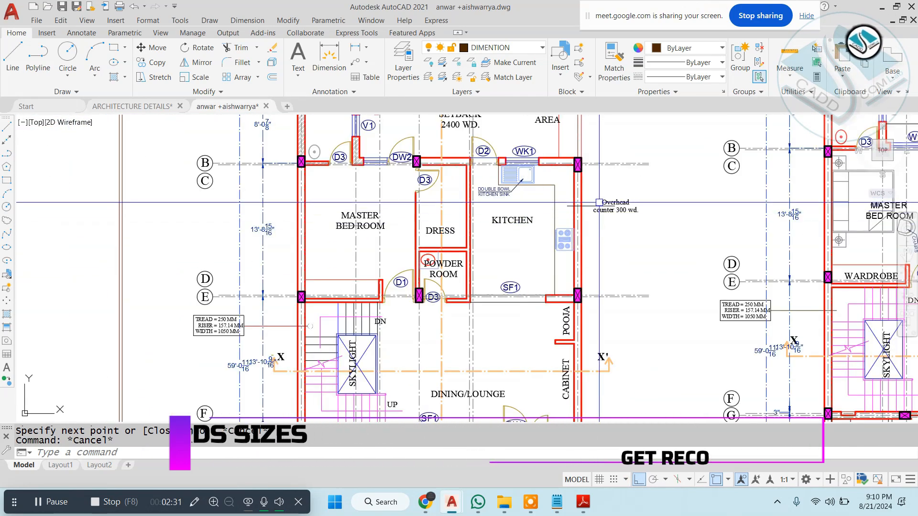
Step: Erase the "Overhead counter 300 wd." note and its leader beside the ground floor kitchen
{"action": "scroll", "coordinate": [601, 198], "scroll_direction": "up", "scroll_amount": 4}
{"action": "left_click", "coordinate": [656, 193]}
{"action": "left_click", "coordinate": [618, 253]}
{"action": "type", "text": "e"}
{"action": "key", "text": "Return"}
{"action": "middle_click_drag", "start_coordinate": [473, 244], "coordinate": [602, 303]}
{"action": "scroll", "coordinate": [601, 303], "scroll_direction": "down", "scroll_amount": 2}
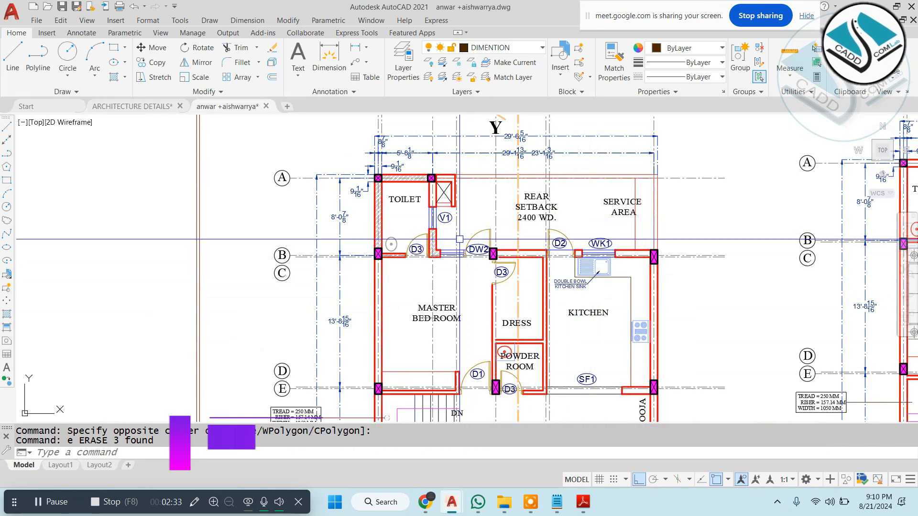
Step: Erase the hatch from the walls of the ground floor toilet
{"action": "scroll", "coordinate": [411, 177], "scroll_direction": "up", "scroll_amount": 6}
{"action": "left_click", "coordinate": [444, 154]}
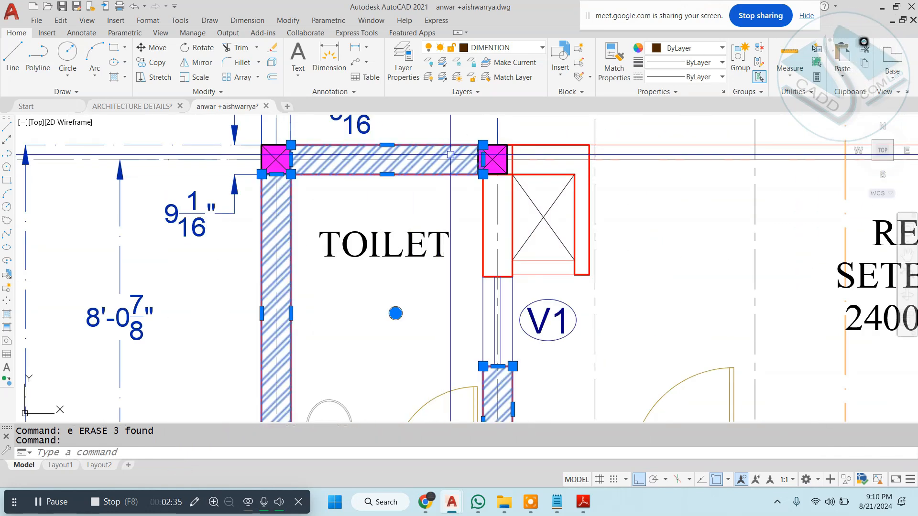
{"action": "type", "text": "e"}
{"action": "key", "text": "Escape"}
{"action": "key", "text": "Return"}
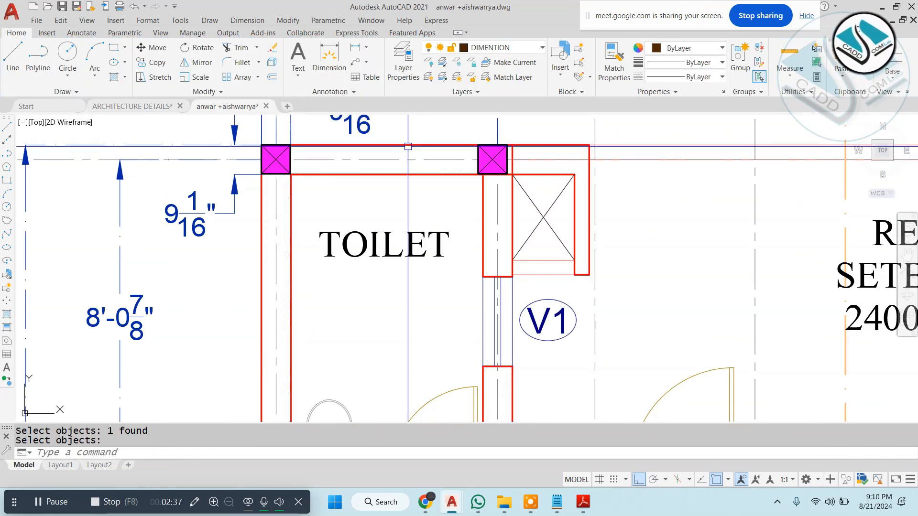
{"action": "key", "text": "Escape"}
Step: Erase the sanitary fixture beside door D3 in the ground floor toilet
{"action": "scroll", "coordinate": [407, 147], "scroll_direction": "down", "scroll_amount": 4}
{"action": "scroll", "coordinate": [385, 281], "scroll_direction": "up", "scroll_amount": 4}
{"action": "left_click", "coordinate": [371, 191]}
{"action": "left_click", "coordinate": [326, 244]}
{"action": "type", "text": "e"}
{"action": "key", "text": "Return"}
{"action": "key", "text": "Escape"}
{"action": "scroll", "coordinate": [396, 192], "scroll_direction": "down", "scroll_amount": 4}
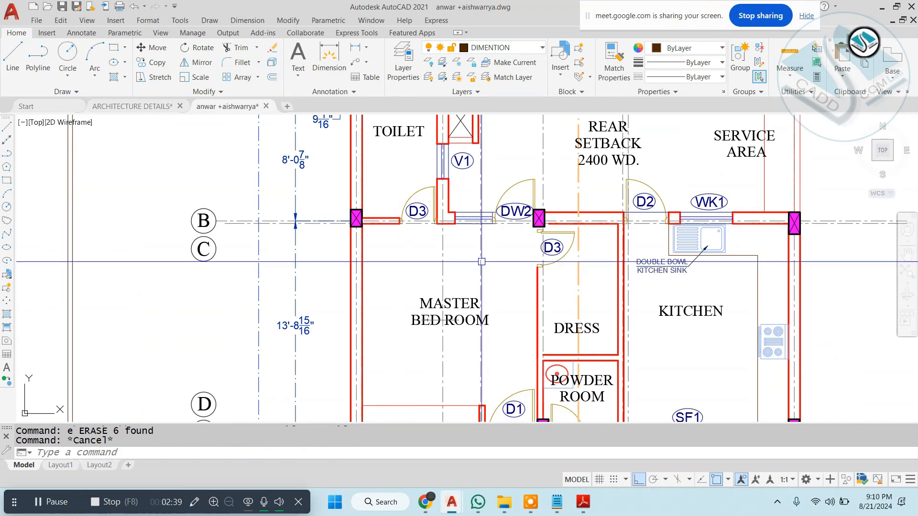
{"action": "scroll", "coordinate": [431, 221], "scroll_direction": "up", "scroll_amount": 4}
{"action": "type", "text": "l"}
{"action": "key", "text": "Return"}
{"action": "scroll", "coordinate": [393, 223], "scroll_direction": "down", "scroll_amount": 5}
{"action": "key", "text": "Escape"}
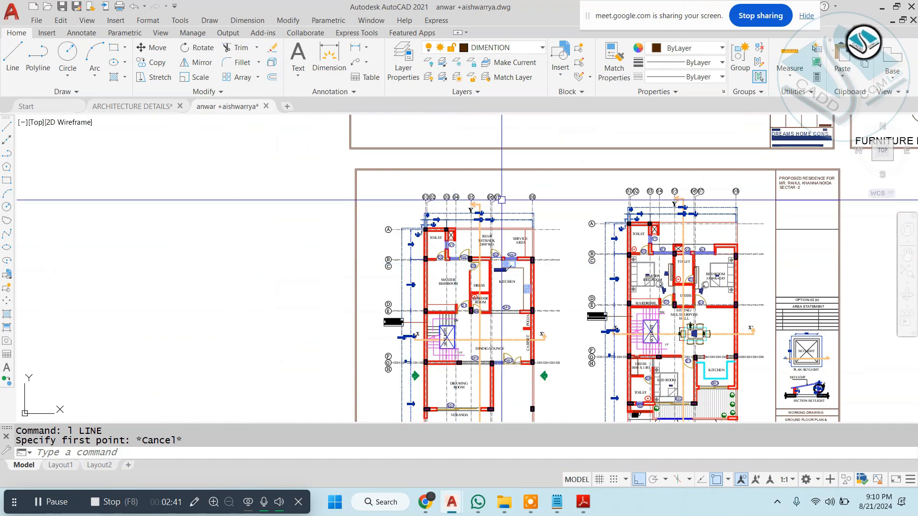
Step: Hide the ground floor plan's grid lines and bubbles, dimensions, stair tread note and Y section line
{"action": "scroll", "coordinate": [612, 190], "scroll_direction": "up", "scroll_amount": 3}
{"action": "left_click", "coordinate": [627, 169]}
{"action": "left_click", "coordinate": [284, 256]}
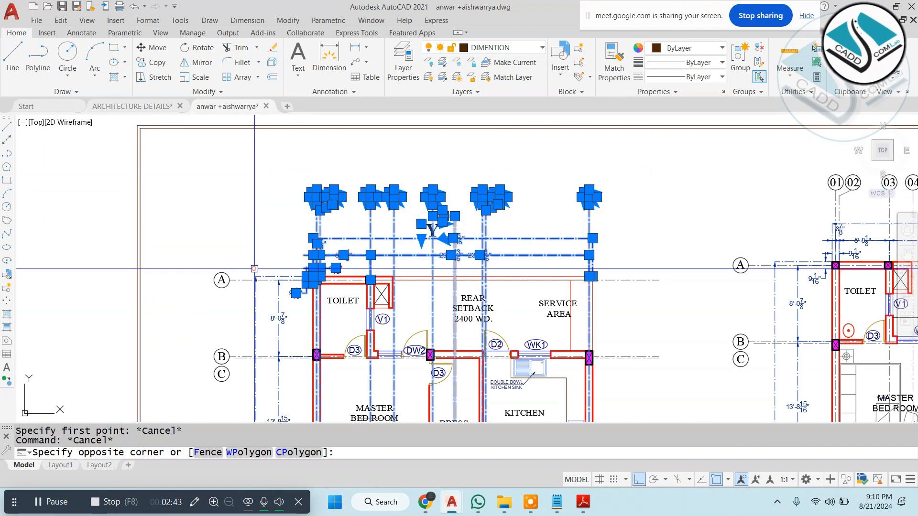
{"action": "middle_click_drag", "start_coordinate": [284, 256], "coordinate": [427, 172]}
{"action": "left_click", "coordinate": [426, 173]}
{"action": "scroll", "coordinate": [403, 235], "scroll_direction": "down", "scroll_amount": 4}
{"action": "middle_click_drag", "start_coordinate": [384, 393], "coordinate": [389, 287]}
{"action": "scroll", "coordinate": [390, 306], "scroll_direction": "up", "scroll_amount": 4}
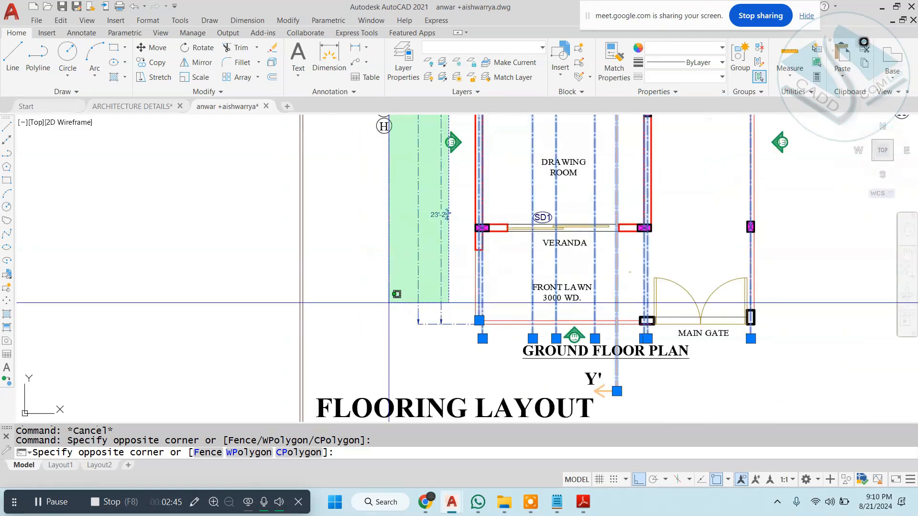
{"action": "left_click", "coordinate": [376, 330]}
{"action": "scroll", "coordinate": [378, 329], "scroll_direction": "down", "scroll_amount": 4}
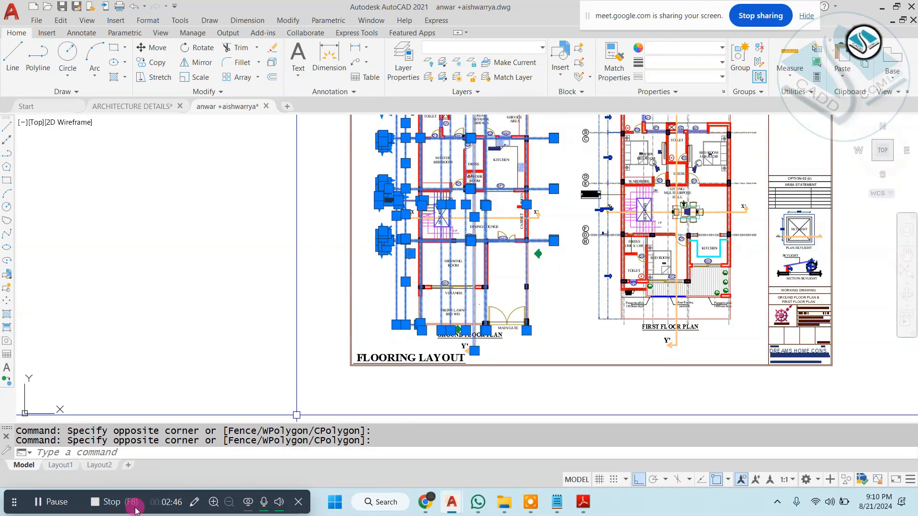
{"action": "left_click", "coordinate": [60, 501]}
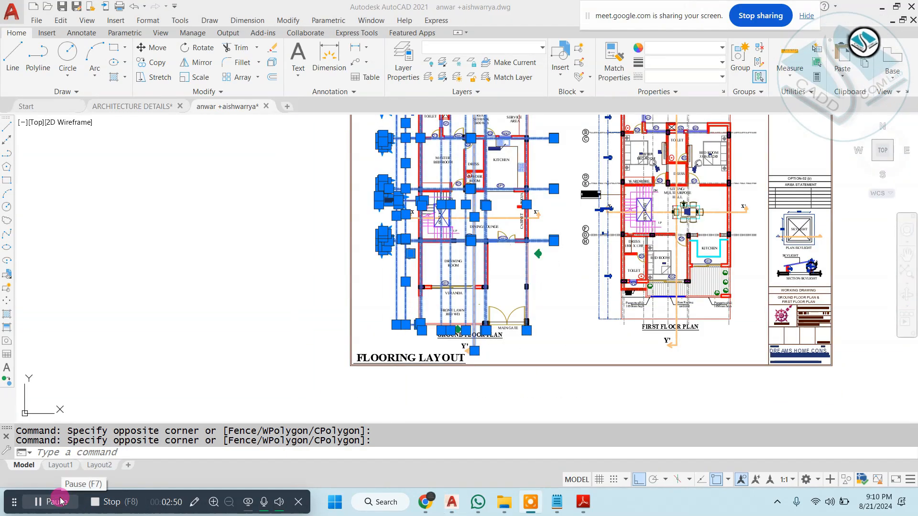
{"action": "scroll", "coordinate": [364, 203], "scroll_direction": "up", "scroll_amount": 2}
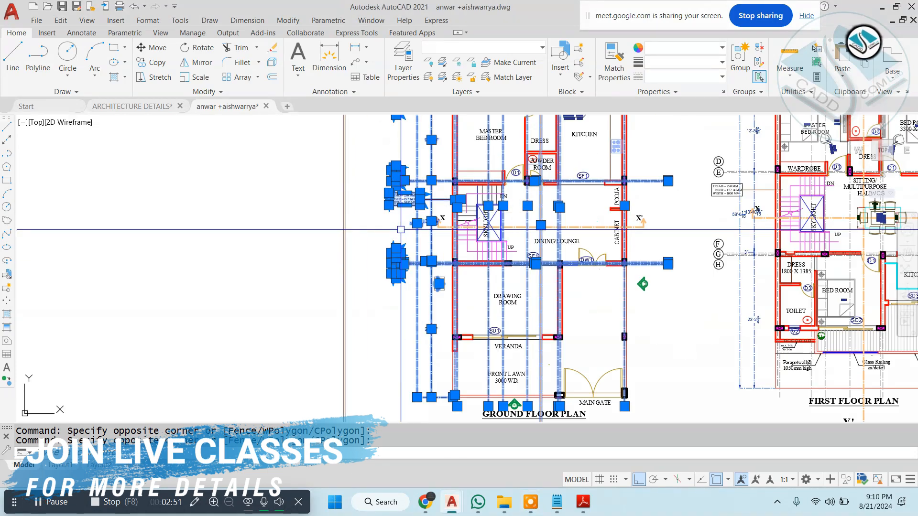
{"action": "right_click", "coordinate": [403, 213]}
{"action": "left_click", "coordinate": [577, 281]}
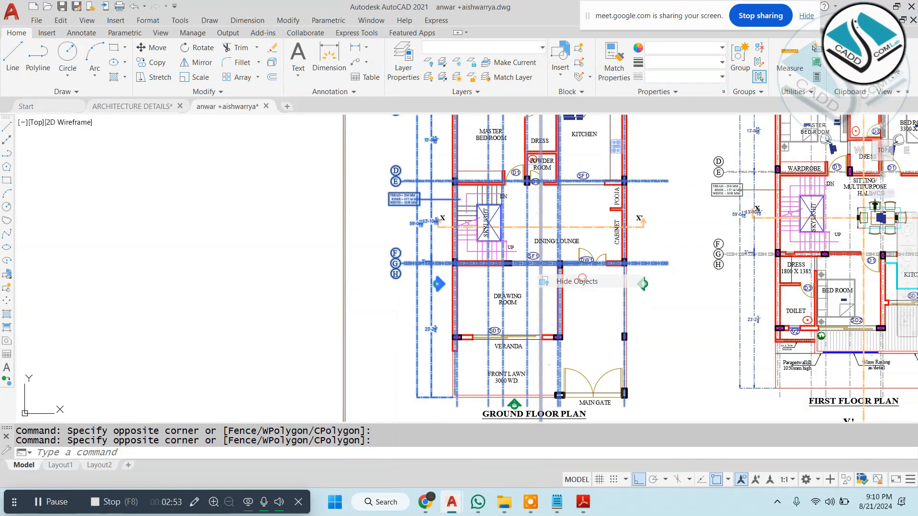
Step: Hide the X-X' section line with its arrows and both labels on the ground floor plan
{"action": "scroll", "coordinate": [550, 267], "scroll_direction": "down", "scroll_amount": 5}
{"action": "scroll", "coordinate": [525, 204], "scroll_direction": "up", "scroll_amount": 6}
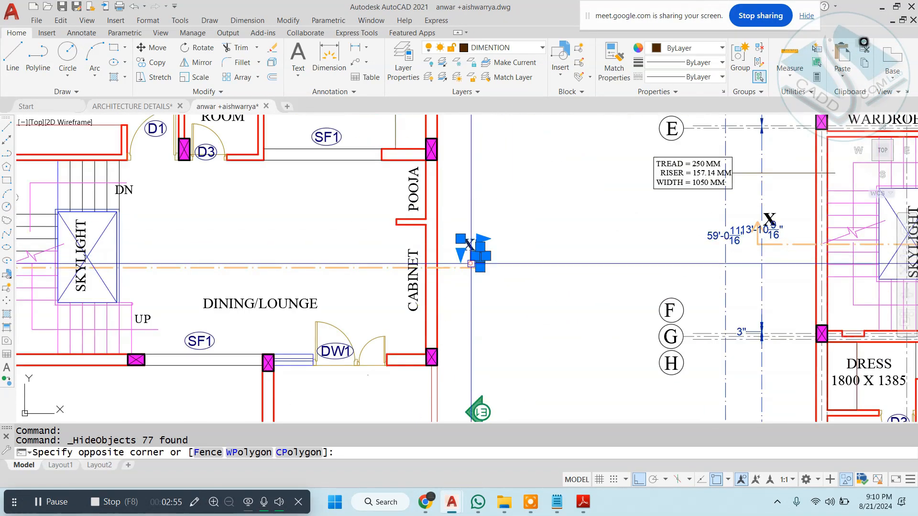
{"action": "scroll", "coordinate": [454, 261], "scroll_direction": "down", "scroll_amount": 4}
{"action": "scroll", "coordinate": [393, 261], "scroll_direction": "up", "scroll_amount": 2}
{"action": "left_click", "coordinate": [352, 267]}
{"action": "middle_click_drag", "start_coordinate": [342, 266], "coordinate": [451, 254]}
{"action": "scroll", "coordinate": [282, 244], "scroll_direction": "up", "scroll_amount": 2}
{"action": "left_click", "coordinate": [323, 216]}
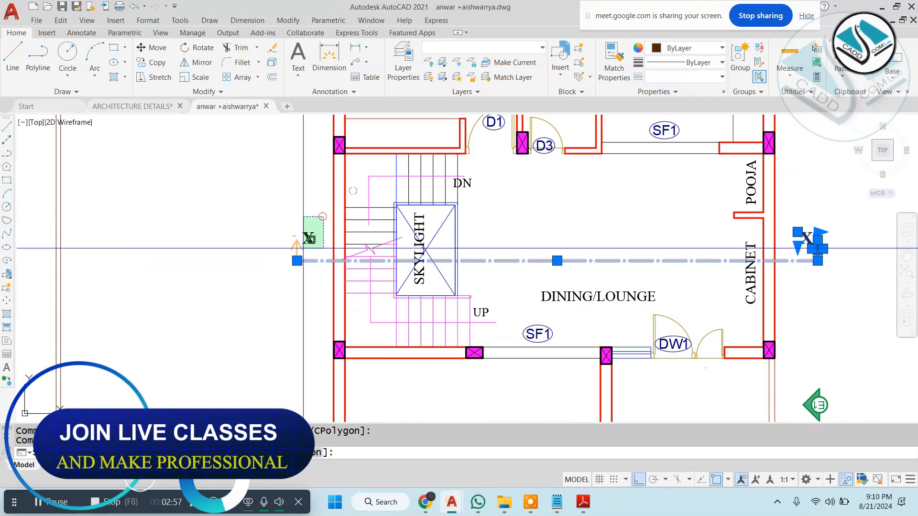
{"action": "right_click", "coordinate": [254, 191]}
{"action": "mouse_move", "coordinate": [408, 244]}
{"action": "left_click", "coordinate": [469, 256]}
{"action": "scroll", "coordinate": [469, 257], "scroll_direction": "down", "scroll_amount": 5}
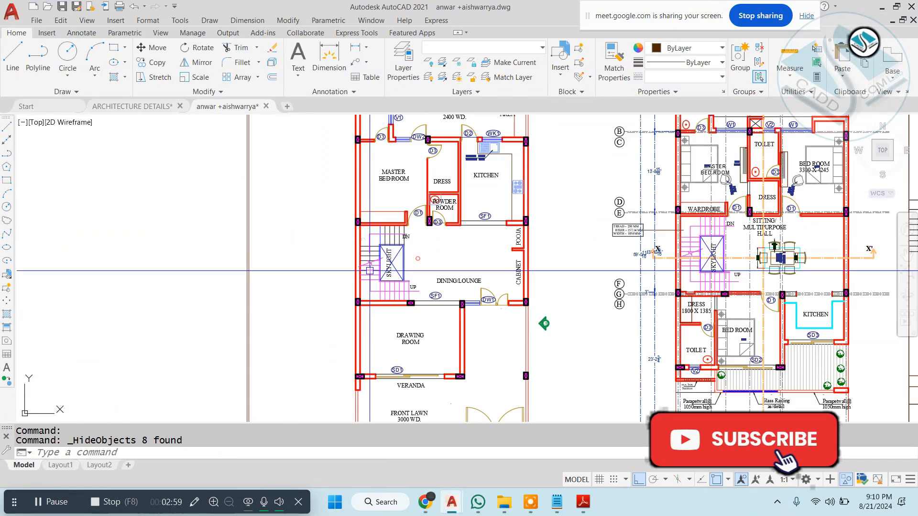
Step: Hide the first floor plan's grid lines and bubbles, dimensions, stair tread note and Y section line
{"action": "scroll", "coordinate": [405, 322], "scroll_direction": "up", "scroll_amount": 2}
{"action": "scroll", "coordinate": [566, 172], "scroll_direction": "up", "scroll_amount": 4}
{"action": "left_click", "coordinate": [539, 195]}
{"action": "left_click", "coordinate": [152, 291]}
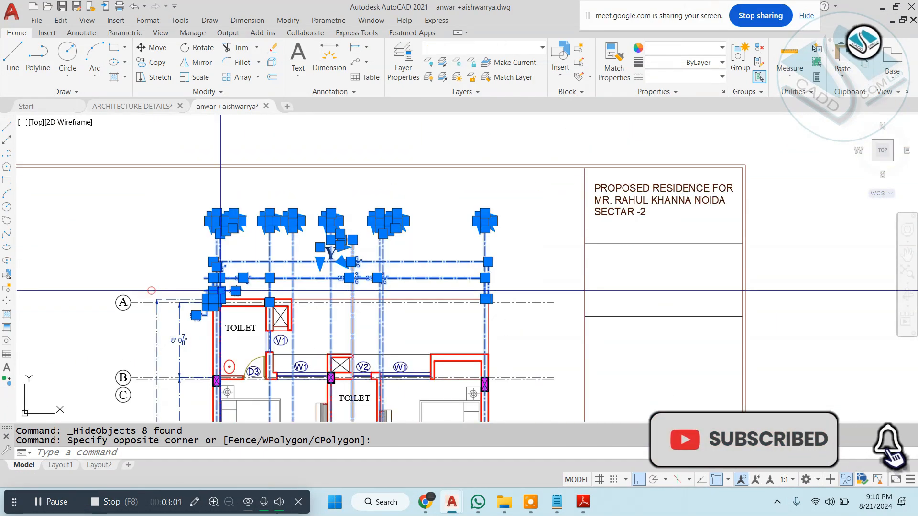
{"action": "middle_click_drag", "start_coordinate": [188, 289], "coordinate": [431, 174]}
{"action": "scroll", "coordinate": [410, 229], "scroll_direction": "down", "scroll_amount": 2}
{"action": "middle_click_drag", "start_coordinate": [392, 327], "coordinate": [389, 188]}
{"action": "middle_click_drag", "start_coordinate": [363, 406], "coordinate": [375, 241]}
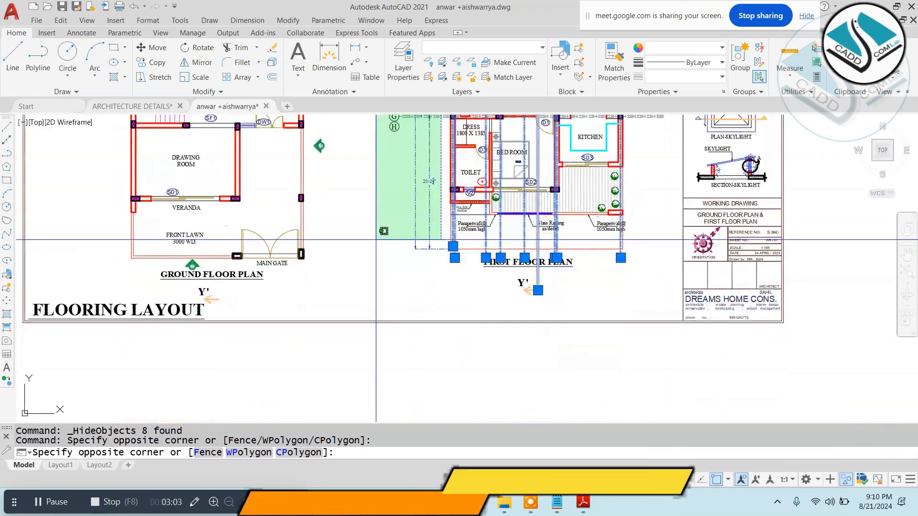
{"action": "left_click", "coordinate": [366, 269]}
{"action": "right_click", "coordinate": [359, 212]}
{"action": "left_click", "coordinate": [524, 281]}
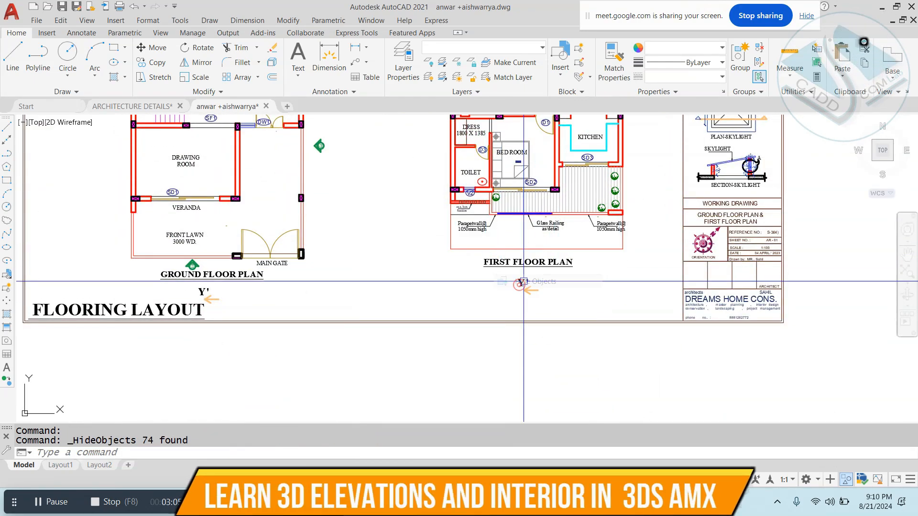
Step: Hide the Y' section arrow and label below the FIRST FLOOR PLAN title
{"action": "scroll", "coordinate": [523, 287], "scroll_direction": "up", "scroll_amount": 4}
{"action": "left_click", "coordinate": [610, 271]}
{"action": "left_click", "coordinate": [492, 312]}
{"action": "right_click", "coordinate": [417, 310]}
{"action": "mouse_move", "coordinate": [493, 90]}
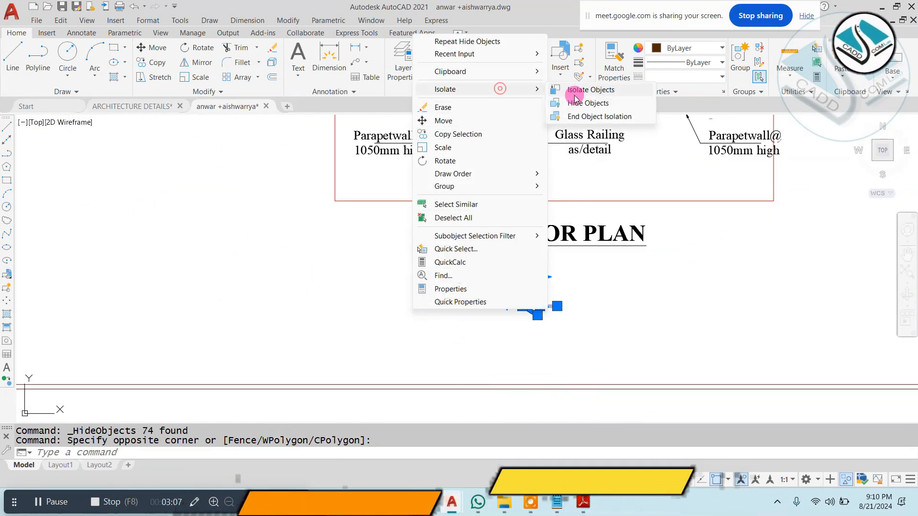
{"action": "left_click", "coordinate": [593, 103]}
Step: Hide the Y' section arrow and its label below the GROUND FLOOR PLAN title
{"action": "scroll", "coordinate": [549, 215], "scroll_direction": "down", "scroll_amount": 4}
{"action": "scroll", "coordinate": [385, 245], "scroll_direction": "up", "scroll_amount": 2}
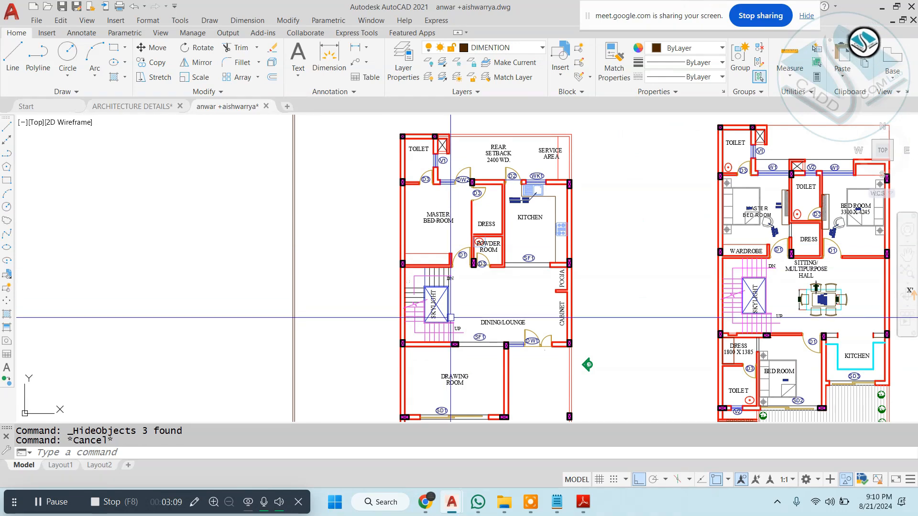
{"action": "scroll", "coordinate": [451, 317], "scroll_direction": "down", "scroll_amount": 2}
{"action": "scroll", "coordinate": [375, 306], "scroll_direction": "up", "scroll_amount": 2}
{"action": "left_click", "coordinate": [403, 364]}
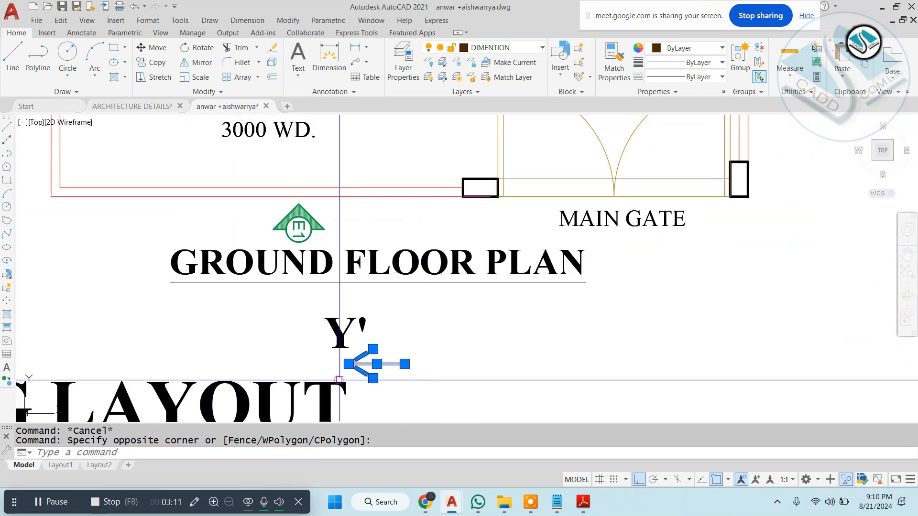
{"action": "right_click", "coordinate": [492, 345]}
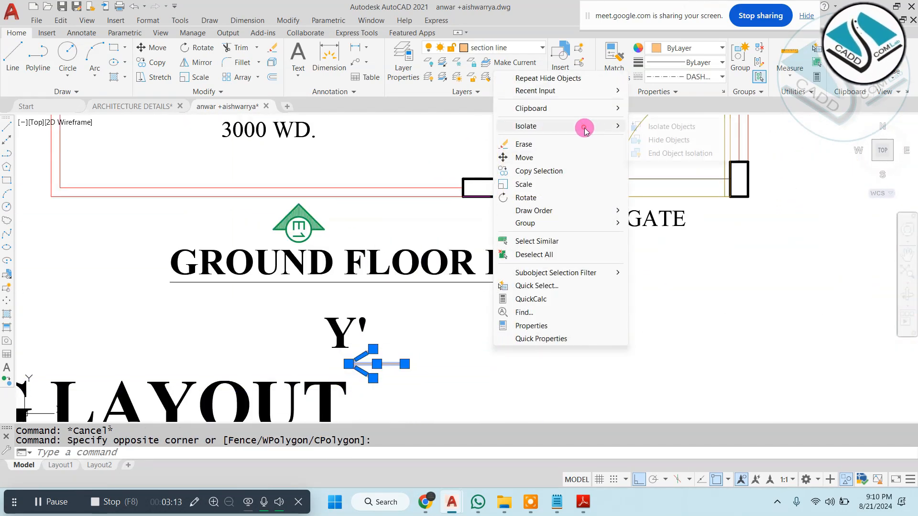
{"action": "left_click", "coordinate": [654, 136]}
{"action": "left_click", "coordinate": [396, 304]}
{"action": "left_click", "coordinate": [306, 339]}
{"action": "right_click", "coordinate": [421, 326]}
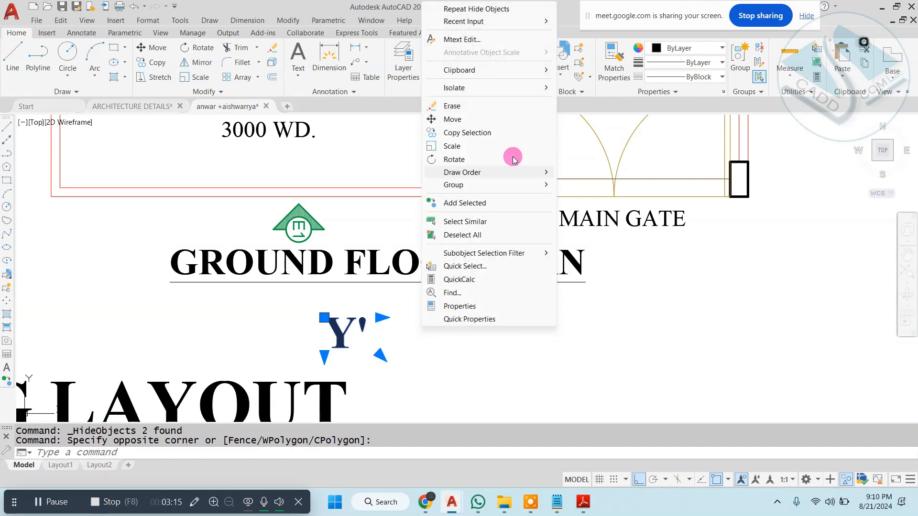
{"action": "left_click", "coordinate": [597, 102]}
{"action": "scroll", "coordinate": [461, 308], "scroll_direction": "down", "scroll_amount": 8}
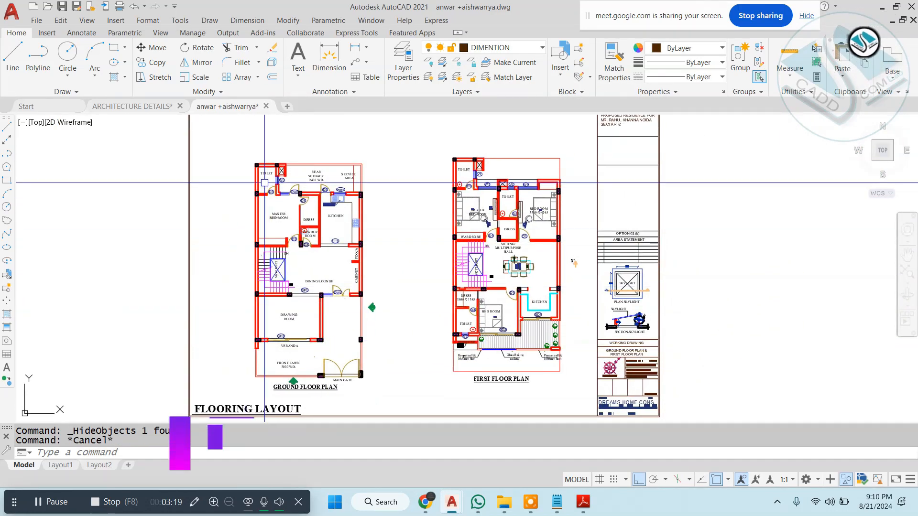
Step: Draw a horizontal line across the ground floor toilet's D3 door opening, from the upper wall corner to the opposite jamb
{"action": "scroll", "coordinate": [264, 182], "scroll_direction": "up", "scroll_amount": 8}
{"action": "scroll", "coordinate": [235, 194], "scroll_direction": "up", "scroll_amount": 4}
{"action": "type", "text": "l"}
{"action": "key", "text": "Return"}
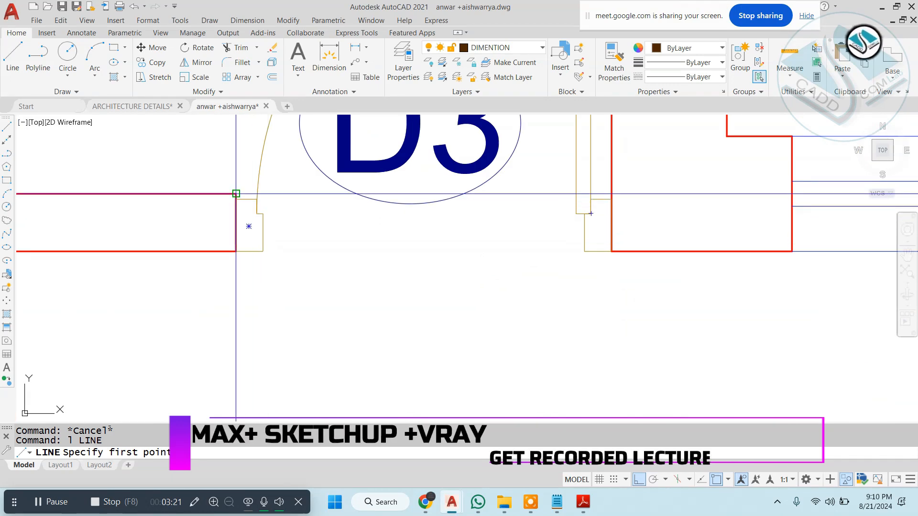
{"action": "left_click", "coordinate": [235, 194]}
{"action": "key", "text": "Escape"}
{"action": "key", "text": "Return"}
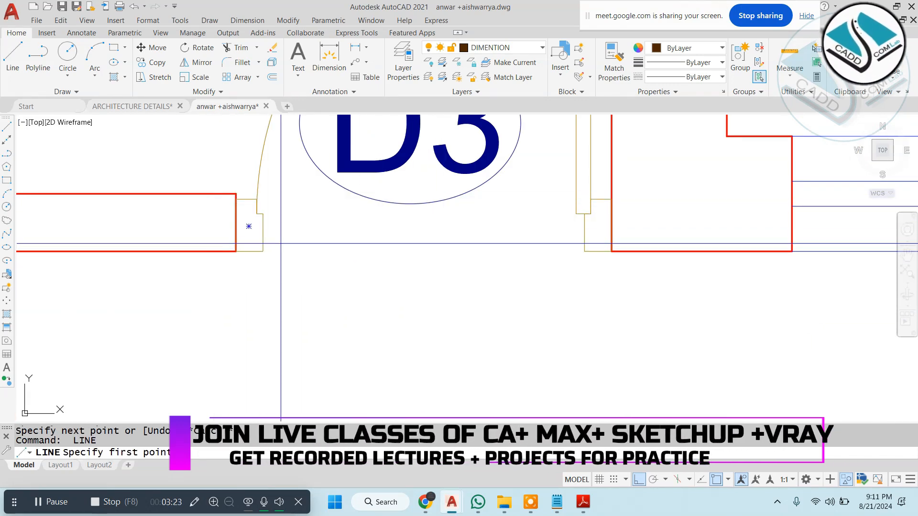
{"action": "left_click", "coordinate": [236, 194]}
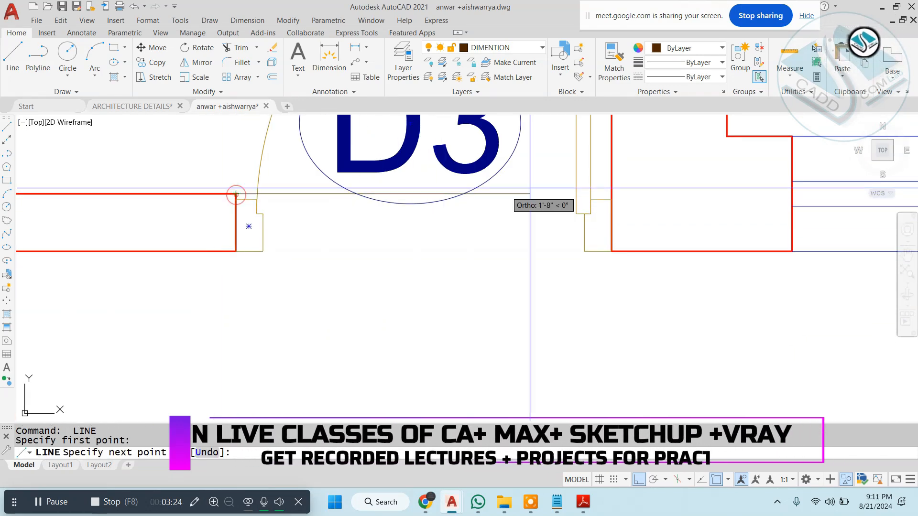
{"action": "left_click", "coordinate": [612, 194]}
{"action": "key", "text": "Escape"}
Step: Extend the dress room's upper inner wall line to the magenta column beside DW2
{"action": "scroll", "coordinate": [388, 203], "scroll_direction": "down", "scroll_amount": 8}
{"action": "scroll", "coordinate": [597, 227], "scroll_direction": "up", "scroll_amount": 6}
{"action": "key", "text": "Escape"}
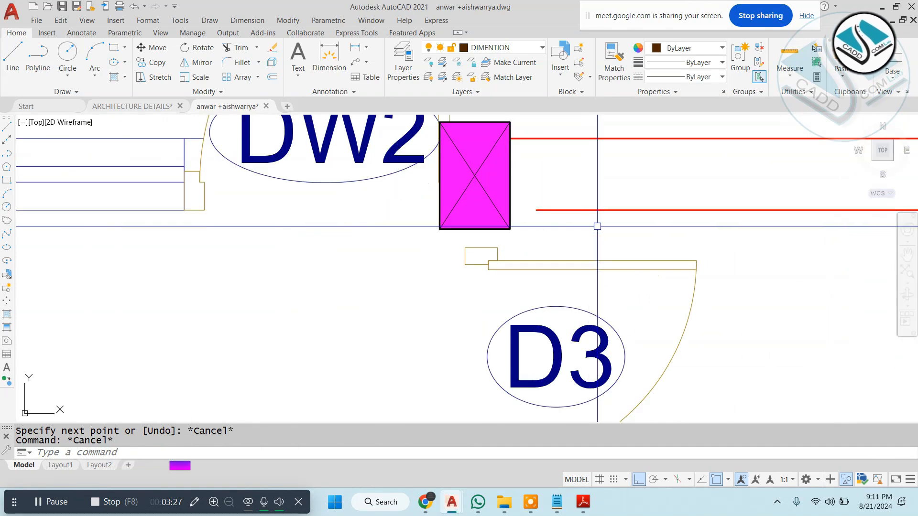
{"action": "key", "text": "Return"}
{"action": "left_click", "coordinate": [573, 214]}
{"action": "key", "text": "Escape"}
{"action": "scroll", "coordinate": [570, 215], "scroll_direction": "down", "scroll_amount": 5}
{"action": "scroll", "coordinate": [507, 258], "scroll_direction": "up", "scroll_amount": 6}
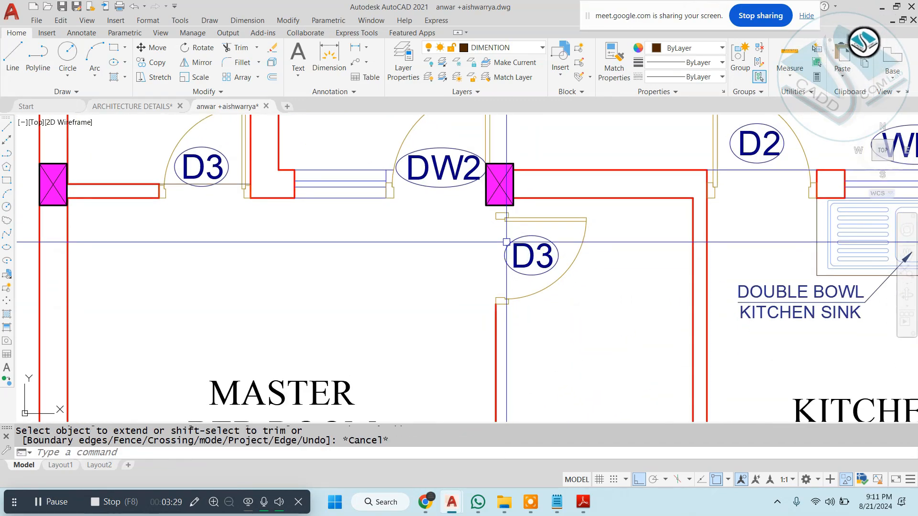
{"action": "type", "text": "l"}
{"action": "key", "text": "Return"}
{"action": "left_click", "coordinate": [498, 308]}
{"action": "key", "text": "Escape"}
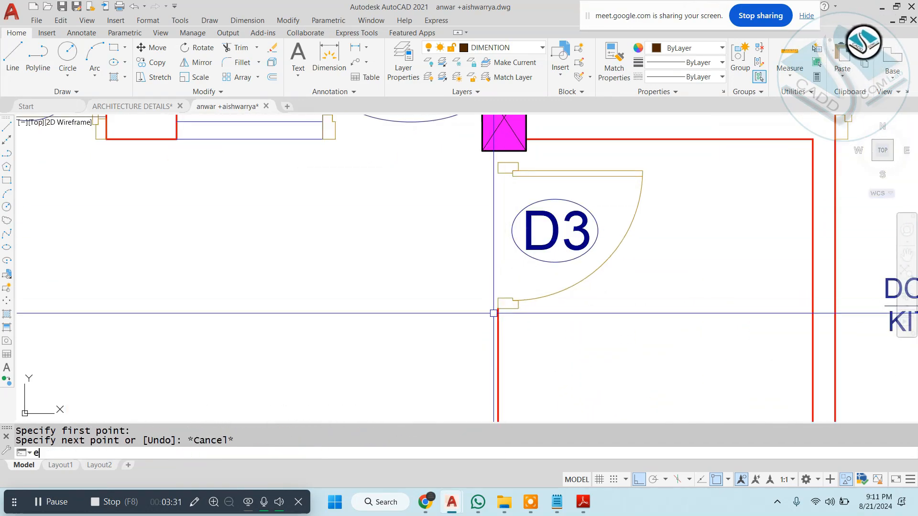
Step: Stretch the dress room's outer wall line across the D3 door opening up to the magenta column
{"action": "type", "text": "ex"}
{"action": "key", "text": "Return"}
{"action": "key", "text": "Return"}
{"action": "left_click", "coordinate": [499, 329]}
{"action": "key", "text": "Escape"}
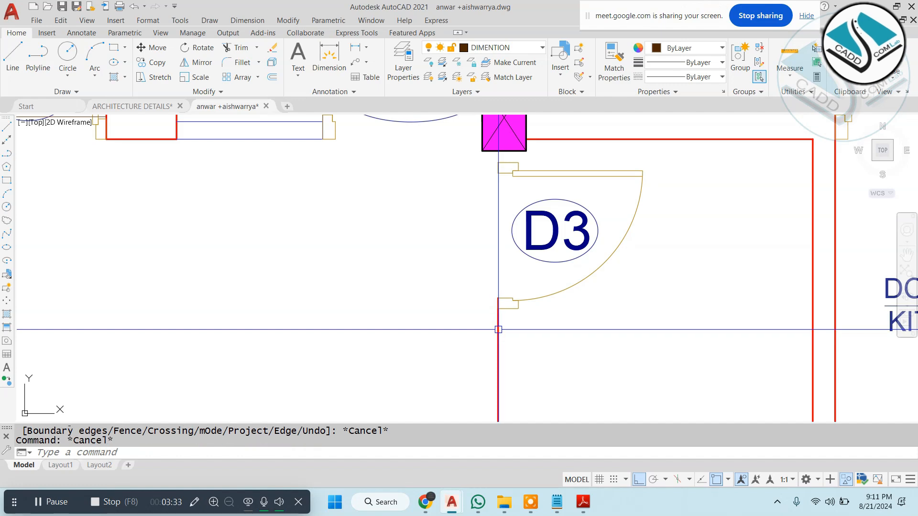
{"action": "left_click", "coordinate": [499, 329]}
{"action": "left_click", "coordinate": [498, 299]}
{"action": "left_click", "coordinate": [499, 150]}
{"action": "key", "text": "Escape"}
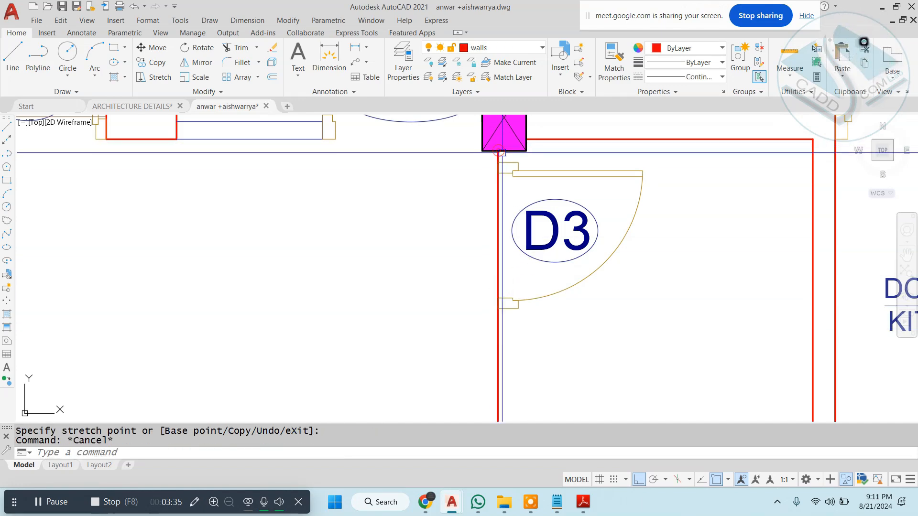
Step: Draw a vertical line from the magenta column down along the dress room side of the D3 opening
{"action": "scroll", "coordinate": [499, 153], "scroll_direction": "down", "scroll_amount": 2}
{"action": "mouse_move", "coordinate": [508, 254]}
{"action": "middle_mouse_down"}
{"action": "mouse_move", "coordinate": [482, 149]}
{"action": "mouse_move", "coordinate": [481, 211]}
{"action": "mouse_move", "coordinate": [445, 312]}
{"action": "middle_mouse_up"}
{"action": "key", "text": "Escape"}
{"action": "type", "text": "l"}
{"action": "left_click", "coordinate": [453, 144]}
{"action": "key", "text": "Escape"}
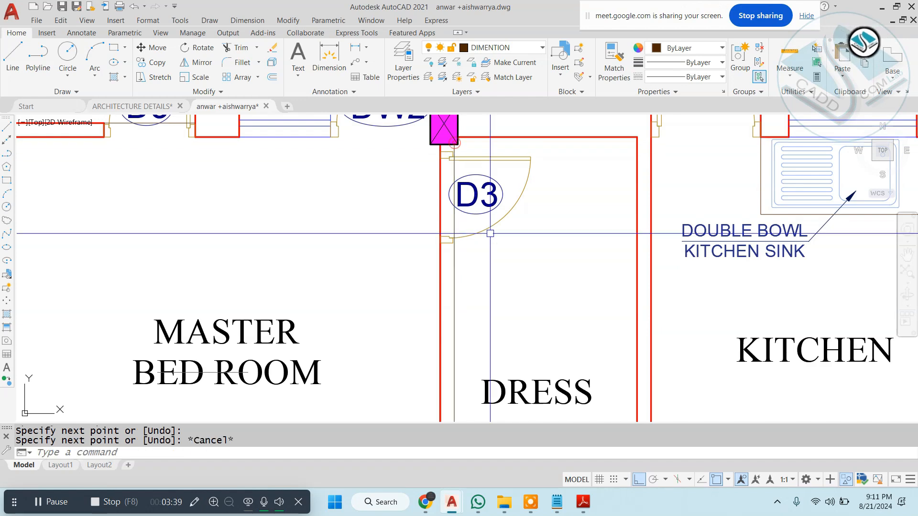
{"action": "left_click", "coordinate": [439, 311]}
{"action": "left_click", "coordinate": [467, 296]}
{"action": "left_click", "coordinate": [420, 323]}
{"action": "key", "text": "Escape"}
Step: Erase the wash basin from the ground floor powder room
{"action": "scroll", "coordinate": [423, 322], "scroll_direction": "down", "scroll_amount": 2}
{"action": "middle_click_drag", "start_coordinate": [428, 350], "coordinate": [457, 260]}
{"action": "scroll", "coordinate": [463, 273], "scroll_direction": "up", "scroll_amount": 2}
{"action": "scroll", "coordinate": [467, 276], "scroll_direction": "down", "scroll_amount": 2}
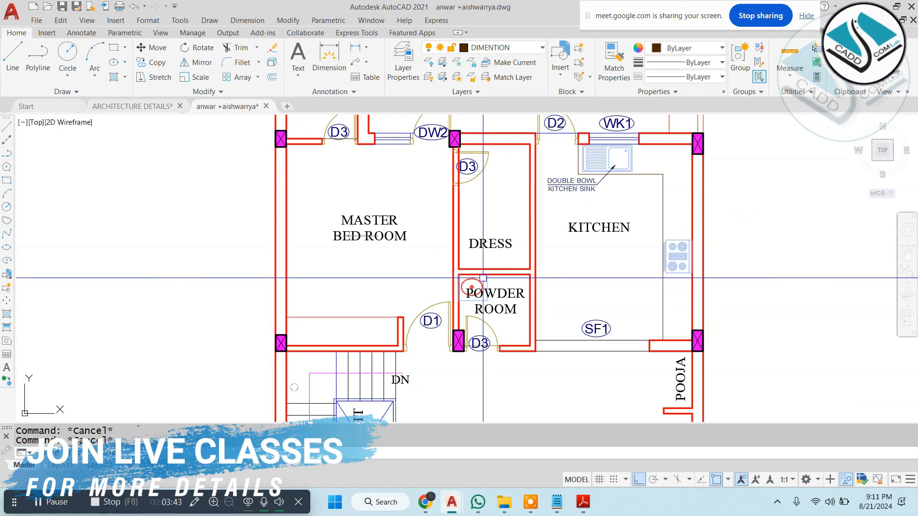
{"action": "scroll", "coordinate": [475, 285], "scroll_direction": "up", "scroll_amount": 5}
{"action": "left_click", "coordinate": [581, 255]}
{"action": "left_click", "coordinate": [473, 281]}
{"action": "type", "text": "e"}
{"action": "key", "text": "space"}
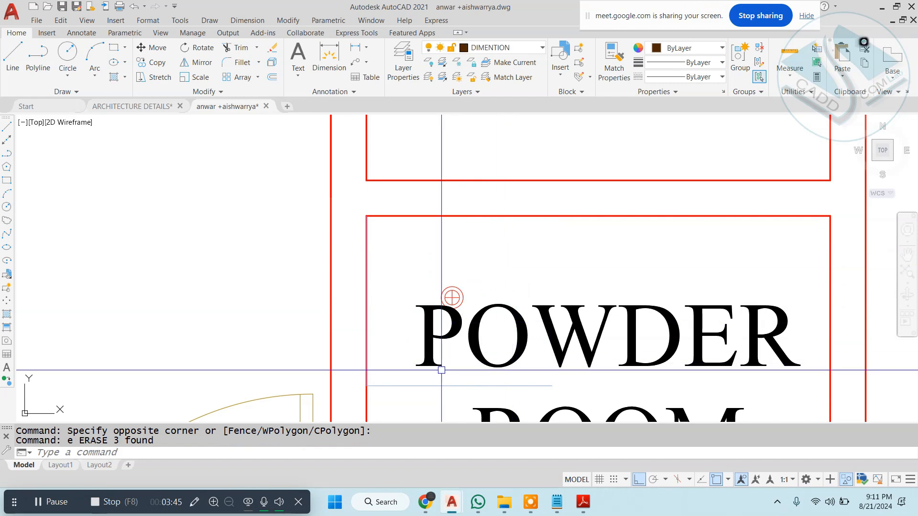
Step: Erase the leftover circular drain symbol and the basin counter line from the powder room
{"action": "left_click", "coordinate": [480, 332]}
{"action": "type", "text": "e"}
{"action": "middle_click_drag", "start_coordinate": [404, 339], "coordinate": [436, 249]}
{"action": "left_click", "coordinate": [429, 273]}
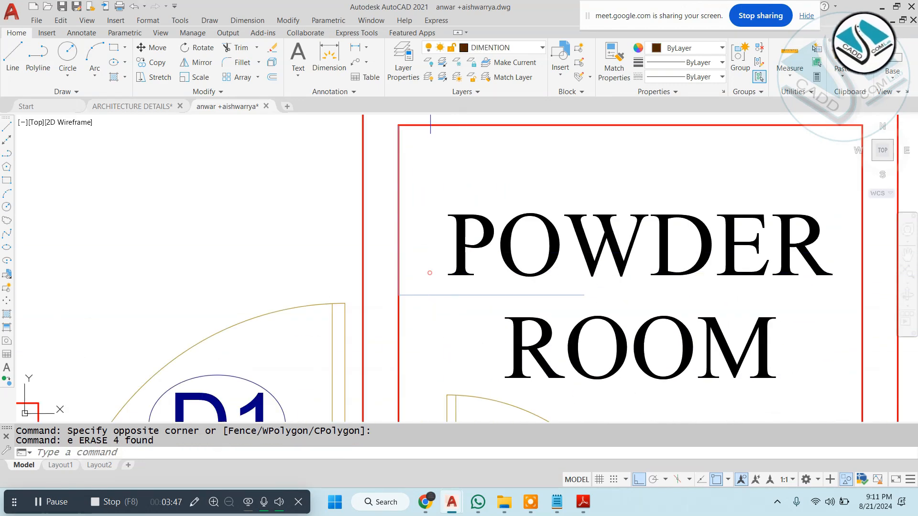
{"action": "left_click", "coordinate": [412, 309]}
{"action": "type", "text": "e"}
{"action": "scroll", "coordinate": [473, 288], "scroll_direction": "down", "scroll_amount": 5}
{"action": "key", "text": "Escape"}
Step: Draw a horizontal line across the DW2 door opening between the magenta column's edge and the window jamb
{"action": "scroll", "coordinate": [492, 335], "scroll_direction": "up", "scroll_amount": 4}
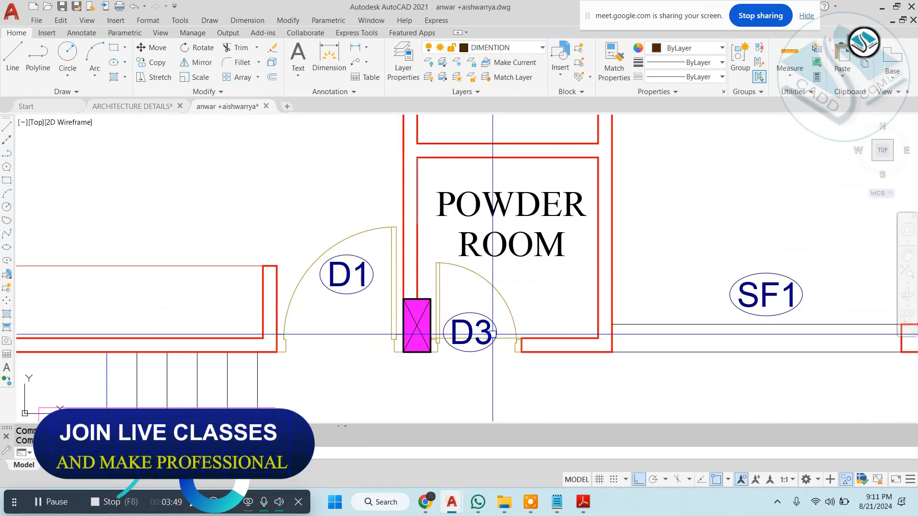
{"action": "scroll", "coordinate": [519, 366], "scroll_direction": "down", "scroll_amount": 4}
{"action": "middle_click_drag", "start_coordinate": [501, 179], "coordinate": [482, 314]}
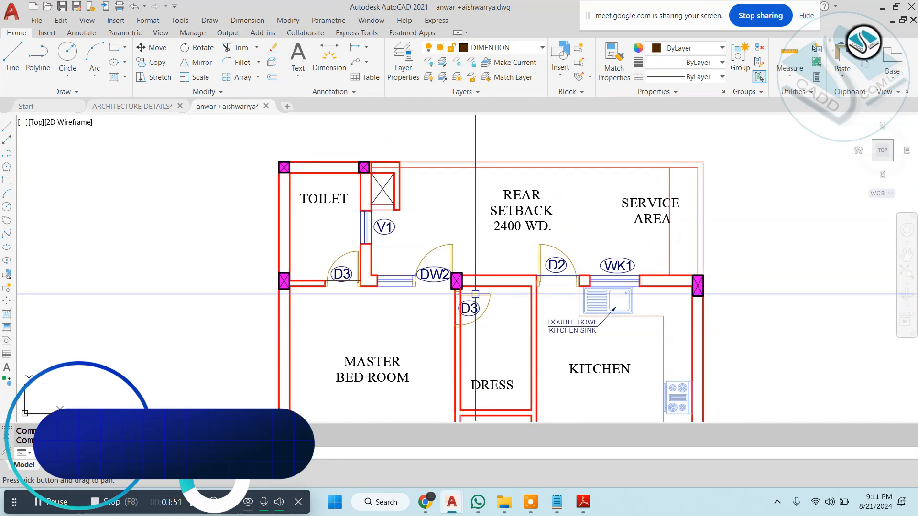
{"action": "scroll", "coordinate": [466, 297], "scroll_direction": "up", "scroll_amount": 2}
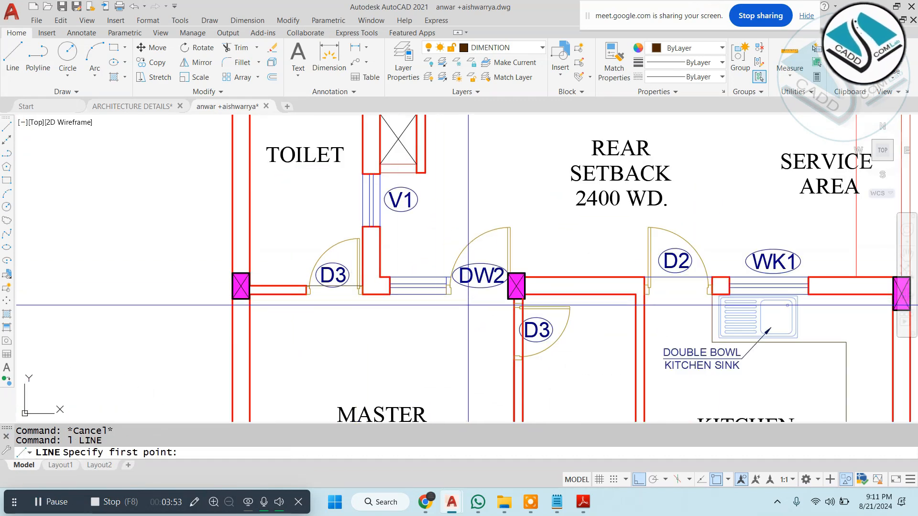
{"action": "scroll", "coordinate": [468, 305], "scroll_direction": "up", "scroll_amount": 3}
{"action": "key", "text": "Escape"}
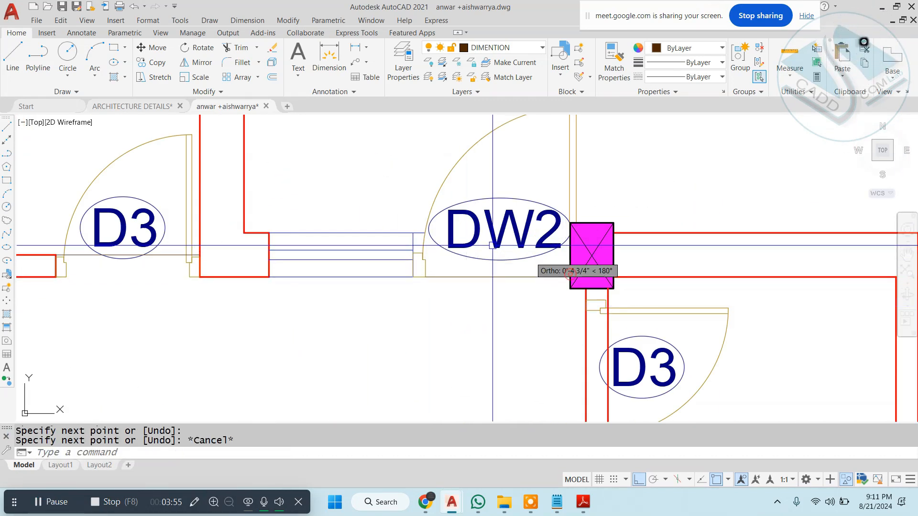
{"action": "scroll", "coordinate": [526, 258], "scroll_direction": "down", "scroll_amount": 5}
{"action": "scroll", "coordinate": [511, 242], "scroll_direction": "up", "scroll_amount": 5}
{"action": "key", "text": "space"}
{"action": "key", "text": "Escape"}
{"action": "scroll", "coordinate": [501, 226], "scroll_direction": "down", "scroll_amount": 4}
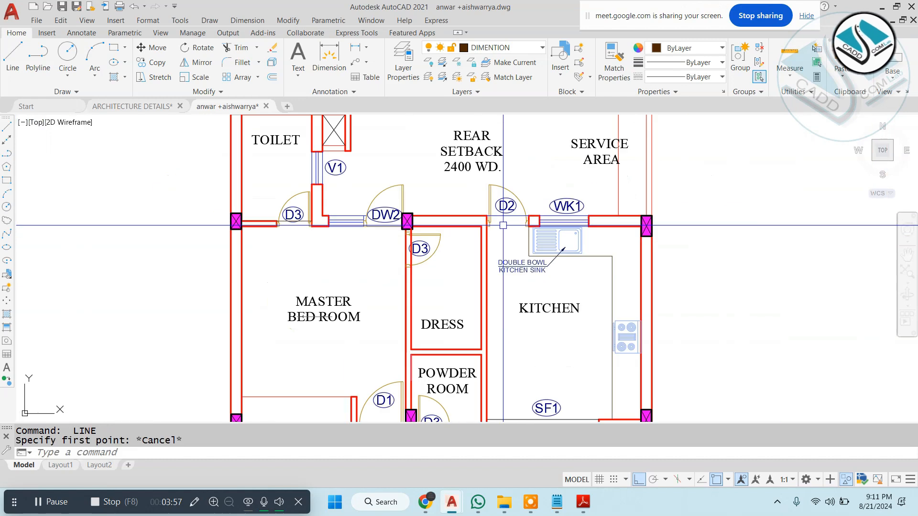
Step: Draw a horizontal line across the master bedroom's D1 door opening, from the magenta column's lower corner to the wall end
{"action": "middle_click_drag", "start_coordinate": [531, 291], "coordinate": [502, 144]}
{"action": "middle_click_drag", "start_coordinate": [428, 299], "coordinate": [449, 253]}
{"action": "scroll", "coordinate": [450, 253], "scroll_direction": "up", "scroll_amount": 5}
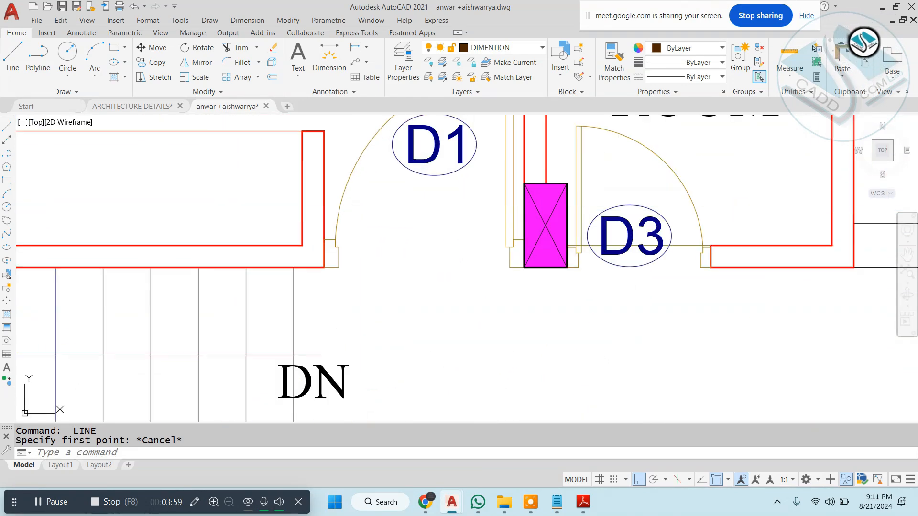
{"action": "key", "text": "Escape"}
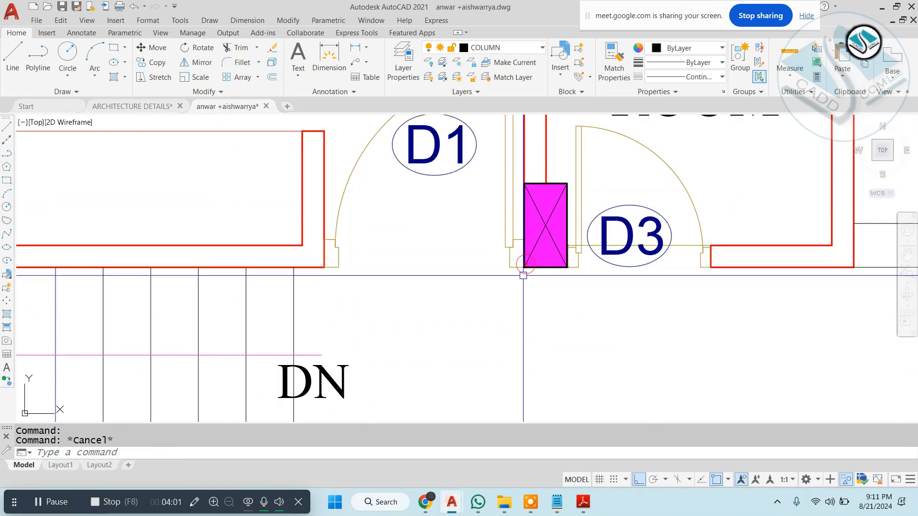
{"action": "key", "text": "space"}
{"action": "left_click", "coordinate": [324, 266]}
{"action": "key", "text": "Escape"}
{"action": "scroll", "coordinate": [394, 204], "scroll_direction": "down", "scroll_amount": 5}
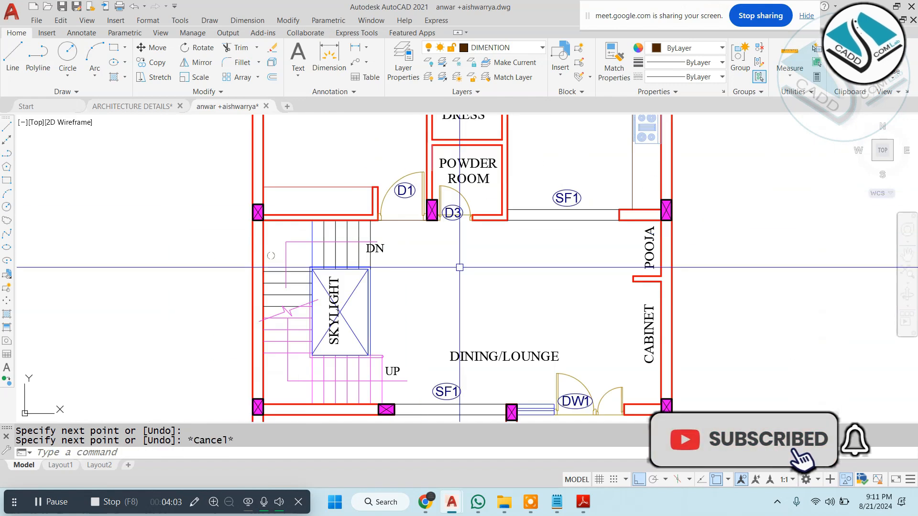
{"action": "middle_click_drag", "start_coordinate": [503, 322], "coordinate": [421, 155]}
{"action": "middle_click_drag", "start_coordinate": [460, 294], "coordinate": [512, 173]}
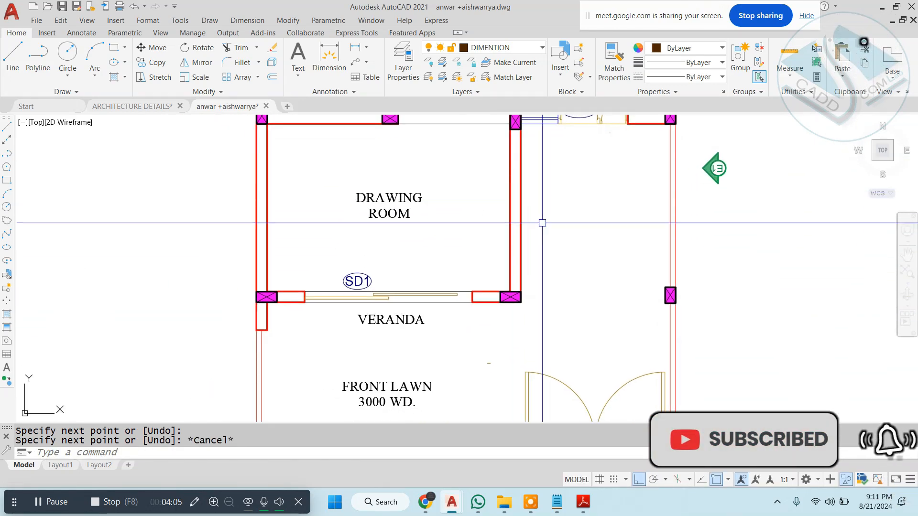
{"action": "scroll", "coordinate": [537, 244], "scroll_direction": "down", "scroll_amount": 5}
{"action": "middle_click_drag", "start_coordinate": [537, 246], "coordinate": [494, 372]}
{"action": "key", "text": "Escape"}
{"action": "scroll", "coordinate": [441, 238], "scroll_direction": "up", "scroll_amount": 5}
{"action": "key", "text": "Escape"}
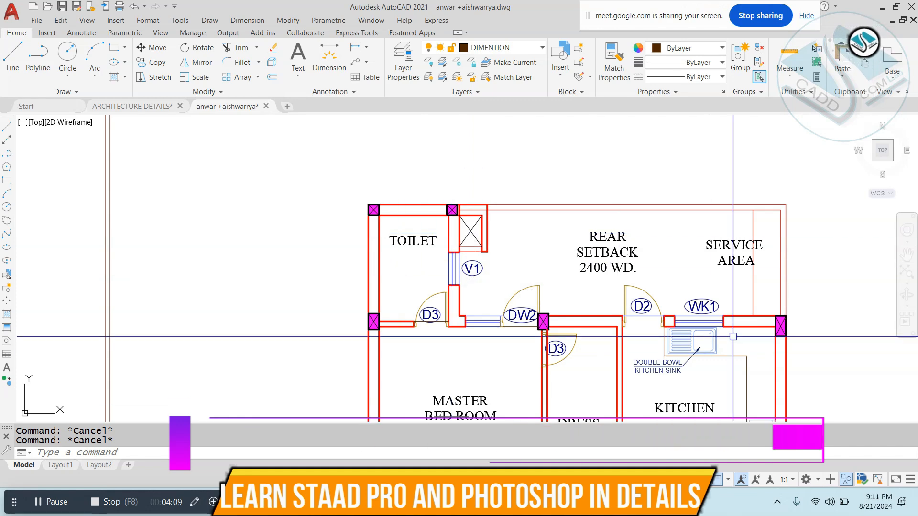
Step: Move the SERVICE AREA label horizontally toward the rear setback, clear of the vertical line beside it
{"action": "scroll", "coordinate": [770, 247], "scroll_direction": "up", "scroll_amount": 2}
{"action": "left_click", "coordinate": [770, 247]}
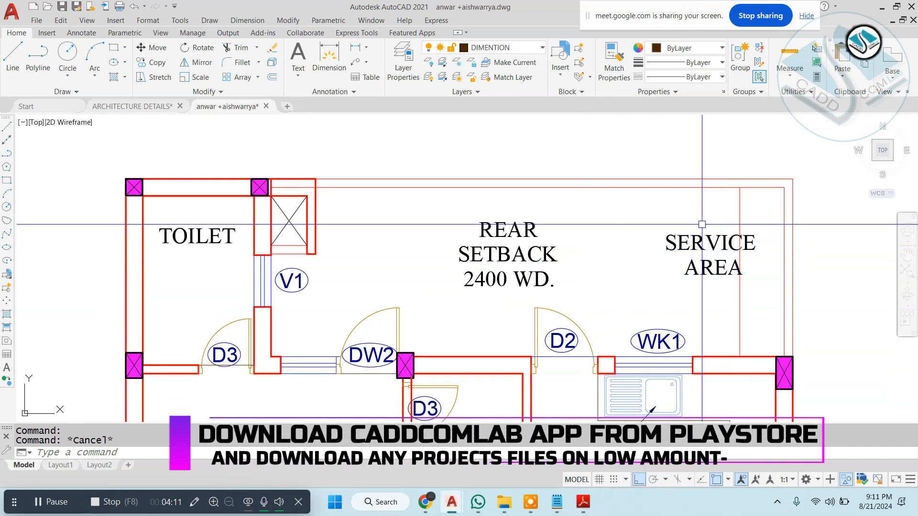
{"action": "left_click", "coordinate": [683, 294]}
{"action": "key", "text": "space"}
{"action": "left_click", "coordinate": [752, 297]}
{"action": "left_click", "coordinate": [723, 301]}
{"action": "key", "text": "Escape"}
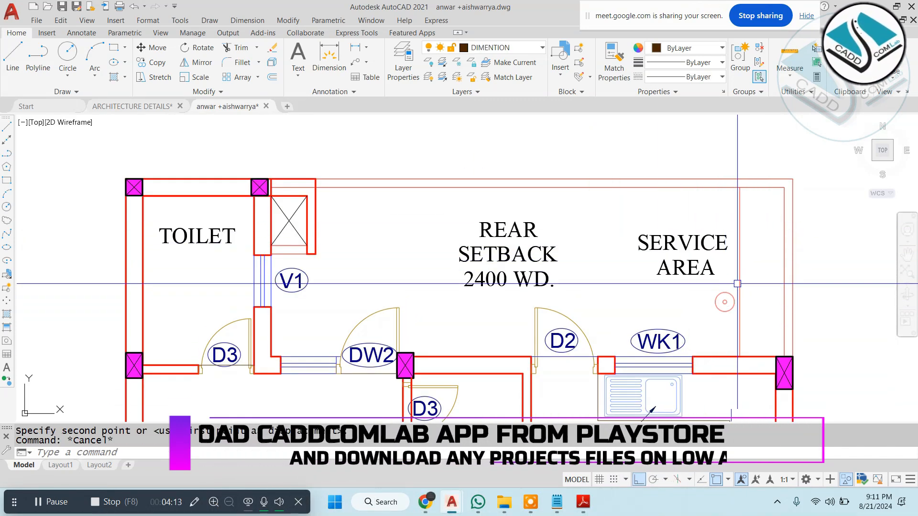
Step: Move the magenta column between the toilet and the shaft so its corner meets the shaft's wall line
{"action": "scroll", "coordinate": [704, 273], "scroll_direction": "down", "scroll_amount": 2}
{"action": "middle_click_drag", "start_coordinate": [619, 258], "coordinate": [591, 197]}
{"action": "scroll", "coordinate": [404, 149], "scroll_direction": "up", "scroll_amount": 8}
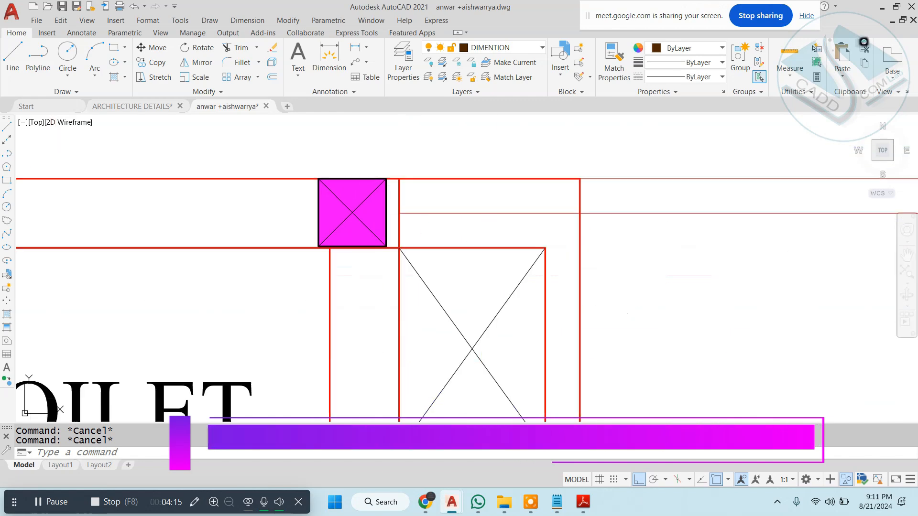
{"action": "left_click", "coordinate": [360, 198]}
{"action": "type", "text": "m"}
{"action": "key", "text": "space"}
{"action": "left_click", "coordinate": [387, 179]}
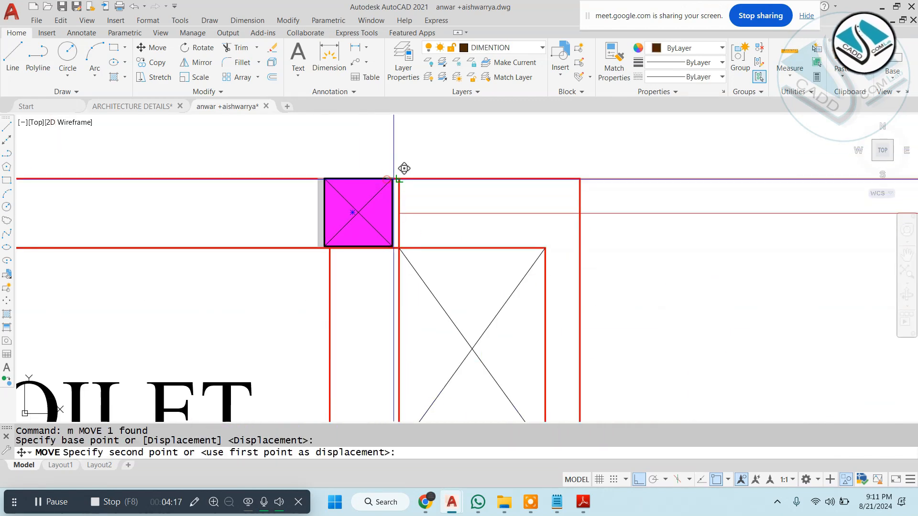
{"action": "key", "text": "Escape"}
{"action": "scroll", "coordinate": [504, 183], "scroll_direction": "down", "scroll_amount": 6}
{"action": "scroll", "coordinate": [439, 223], "scroll_direction": "down", "scroll_amount": 4}
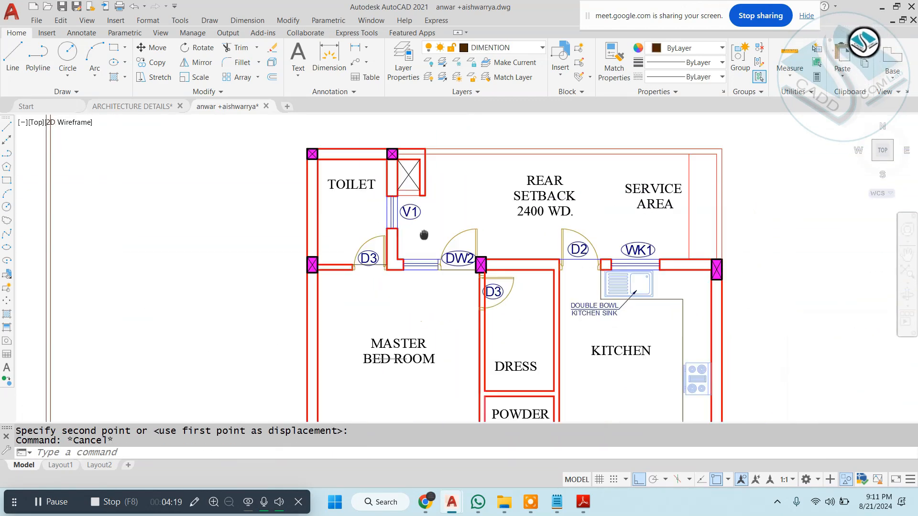
{"action": "scroll", "coordinate": [417, 262], "scroll_direction": "down", "scroll_amount": 5}
{"action": "key", "text": "Escape"}
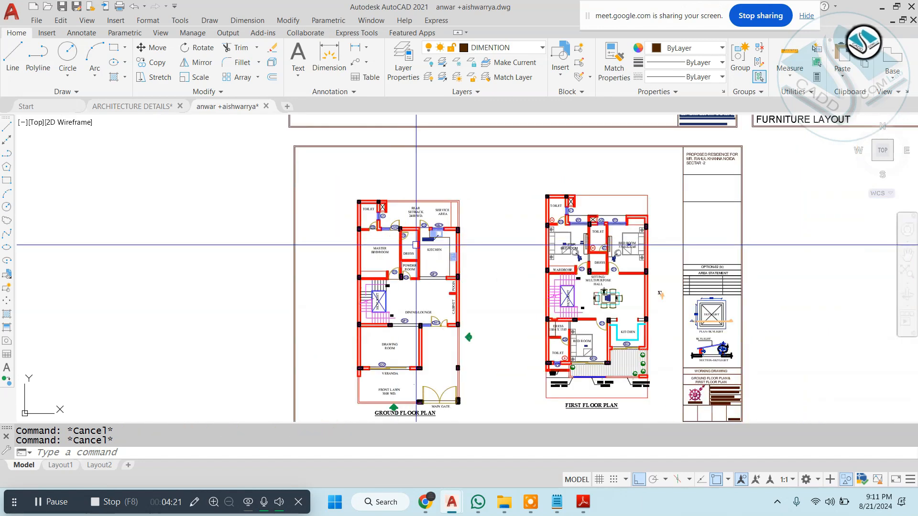
{"action": "left_click", "coordinate": [604, 161]}
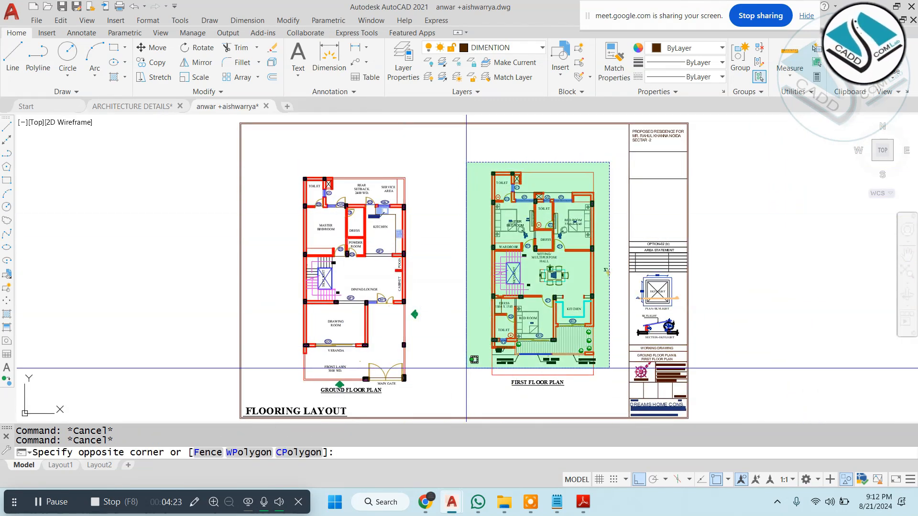
{"action": "left_click", "coordinate": [689, 291]}
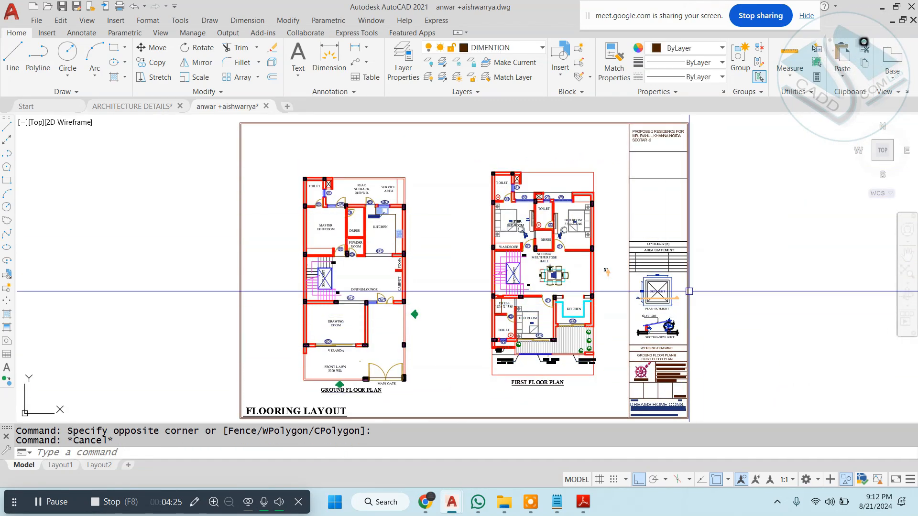
Step: Switch to Adobe Reader, look through the 800x1600 mm glazed vitrified tile pages and close the catalogue
{"action": "left_click", "coordinate": [583, 502]}
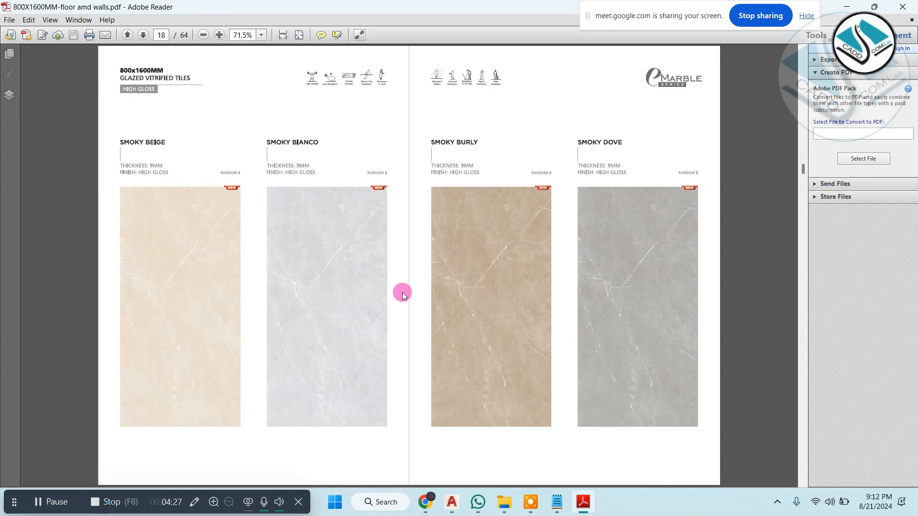
{"action": "scroll", "coordinate": [403, 295], "scroll_direction": "up", "scroll_amount": 1, "text": "ctrl"}
{"action": "scroll", "coordinate": [379, 296], "scroll_direction": "down", "scroll_amount": 2}
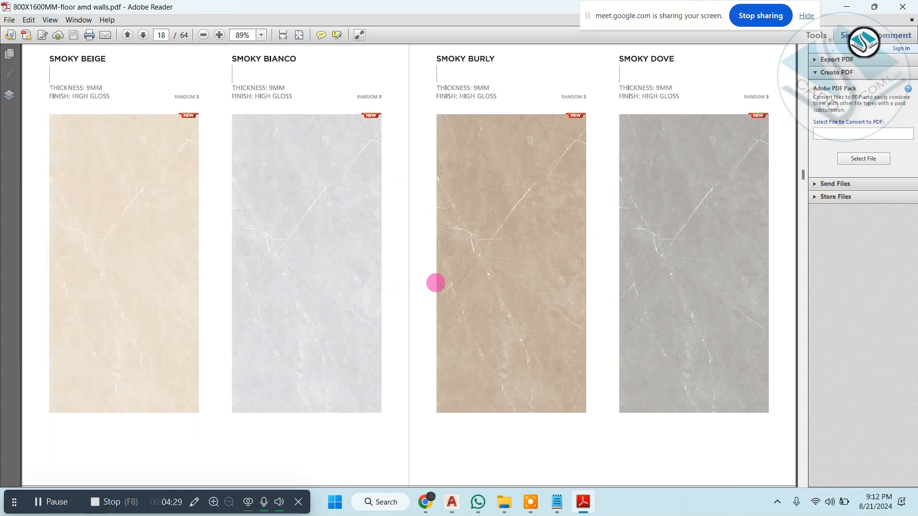
{"action": "left_click_drag", "start_coordinate": [805, 191], "coordinate": [797, 254]}
{"action": "left_click", "coordinate": [901, 4]}
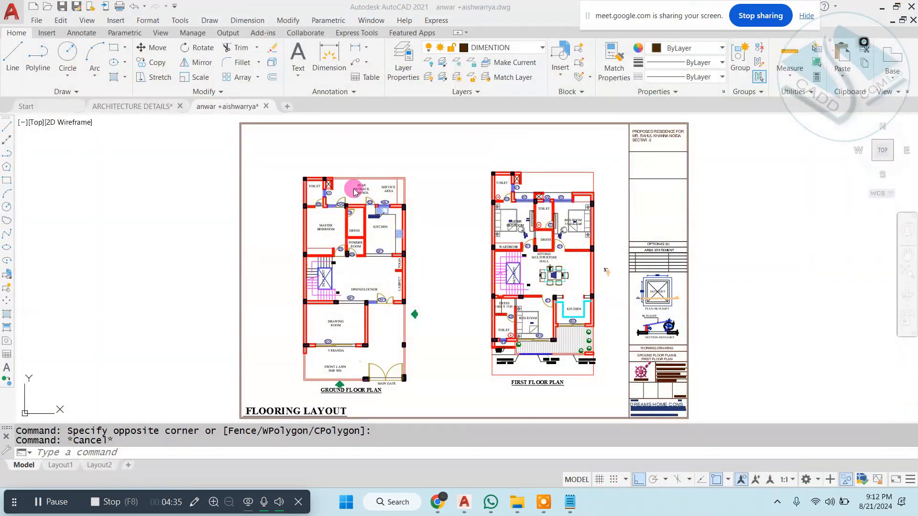
Step: Open skd_pooja_room_tiles_300x45 from the flooring folder in File Explorer, look through its tile designs and close it
{"action": "left_click", "coordinate": [517, 502]}
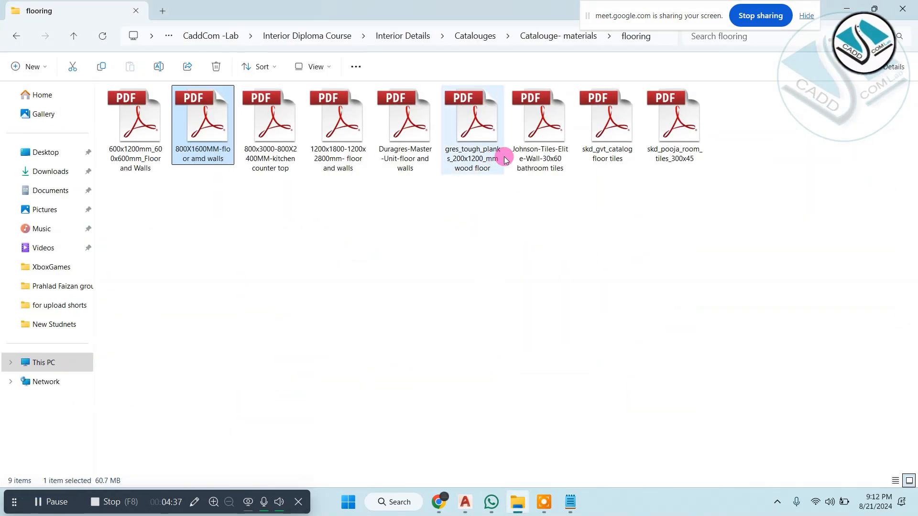
{"action": "left_click", "coordinate": [675, 151]}
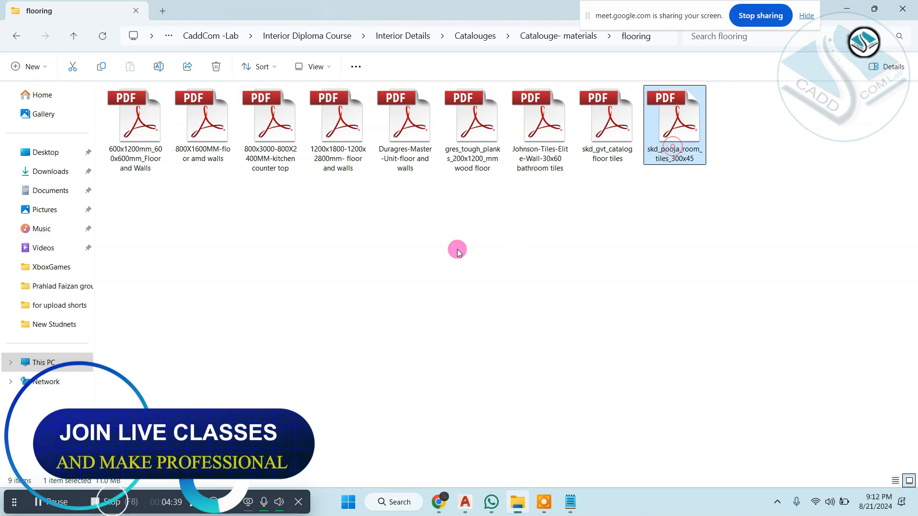
{"action": "scroll", "coordinate": [429, 253], "scroll_direction": "down", "scroll_amount": 3}
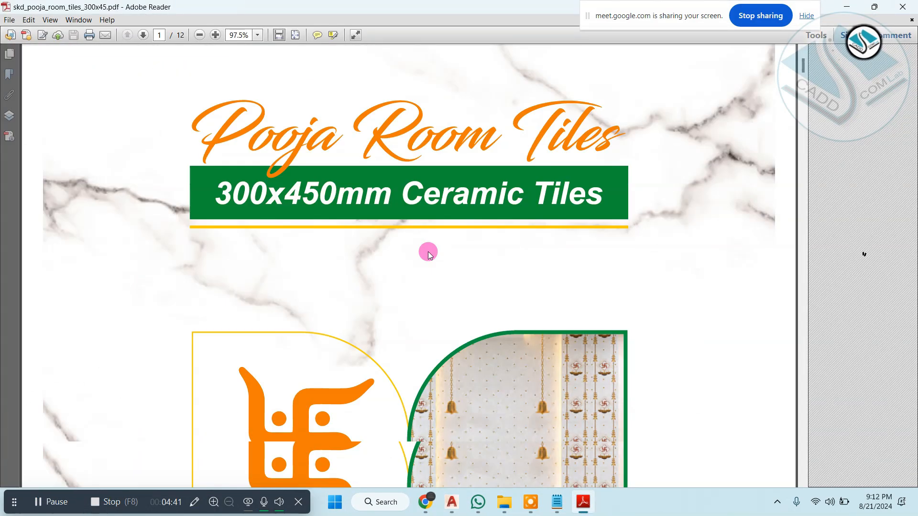
{"action": "scroll", "coordinate": [429, 252], "scroll_direction": "down", "scroll_amount": 3}
{"action": "left_click_drag", "start_coordinate": [808, 91], "coordinate": [777, 277]}
{"action": "left_click", "coordinate": [903, 6]}
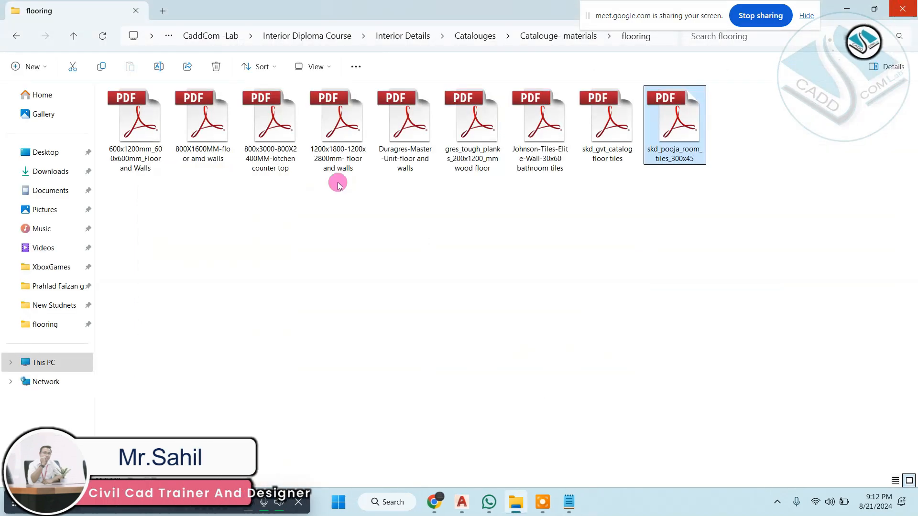
Step: Open the 800X1600MM-floor amd walls catalogue and examine the Endless Collection tiles on page 6
{"action": "left_click", "coordinate": [217, 161]}
{"action": "key", "text": "Return"}
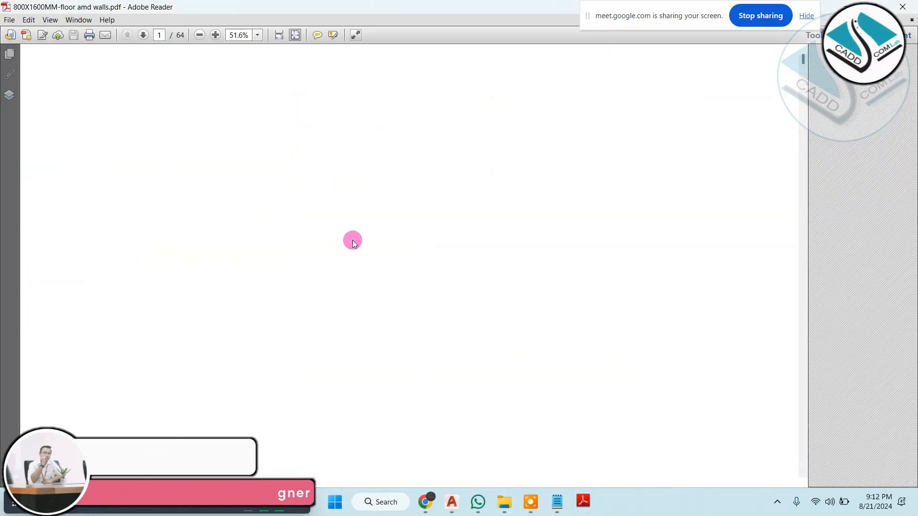
{"action": "scroll", "coordinate": [352, 241], "scroll_direction": "down", "scroll_amount": 5}
{"action": "scroll", "coordinate": [344, 250], "scroll_direction": "down", "scroll_amount": 3}
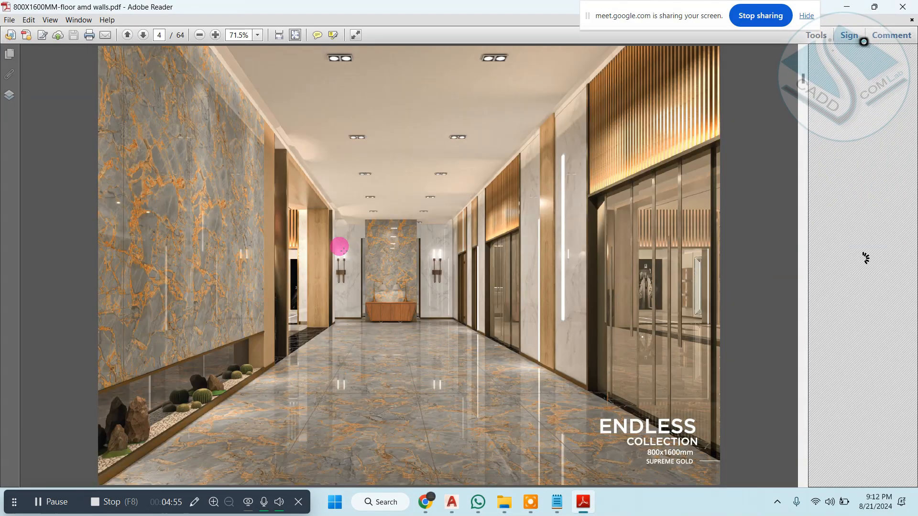
{"action": "scroll", "coordinate": [354, 297], "scroll_direction": "down", "scroll_amount": 6}
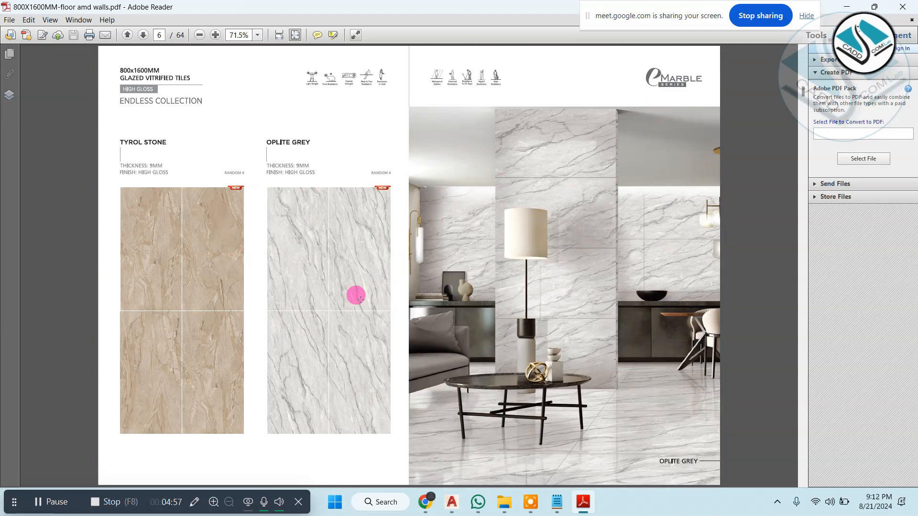
{"action": "scroll", "coordinate": [256, 295], "scroll_direction": "up", "scroll_amount": 2, "text": "ctrl"}
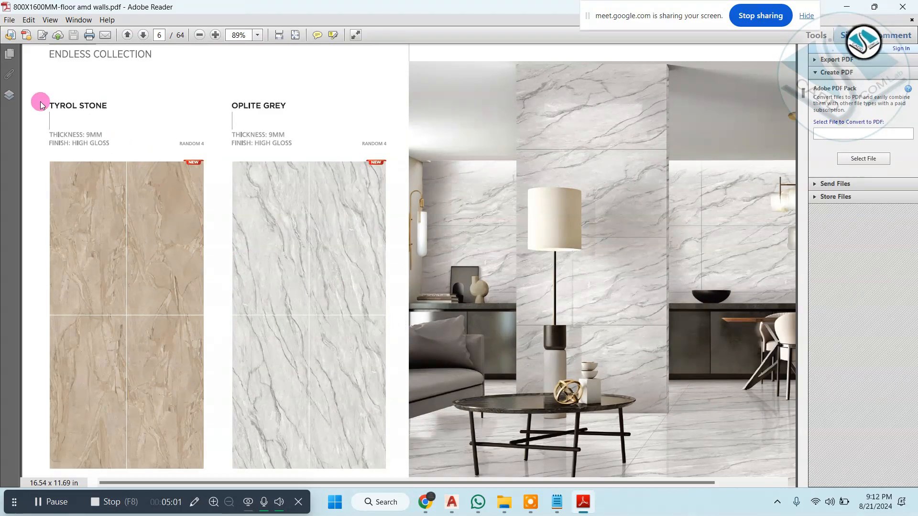
Step: Examine the Tyrol Stone and Oplite Grey tile samples at different zoom levels and return to AutoCAD
{"action": "scroll", "coordinate": [44, 107], "scroll_direction": "up", "scroll_amount": 3, "text": "ctrl"}
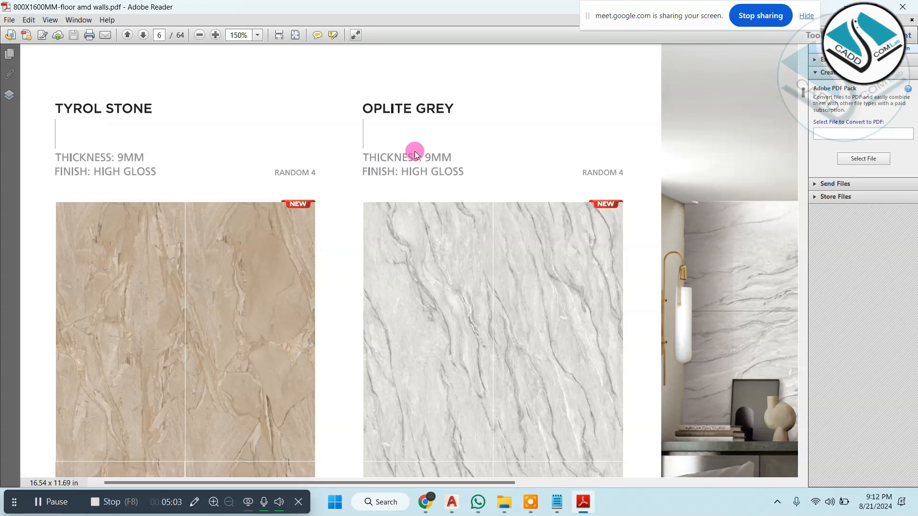
{"action": "scroll", "coordinate": [411, 151], "scroll_direction": "down", "scroll_amount": 1, "text": "ctrl"}
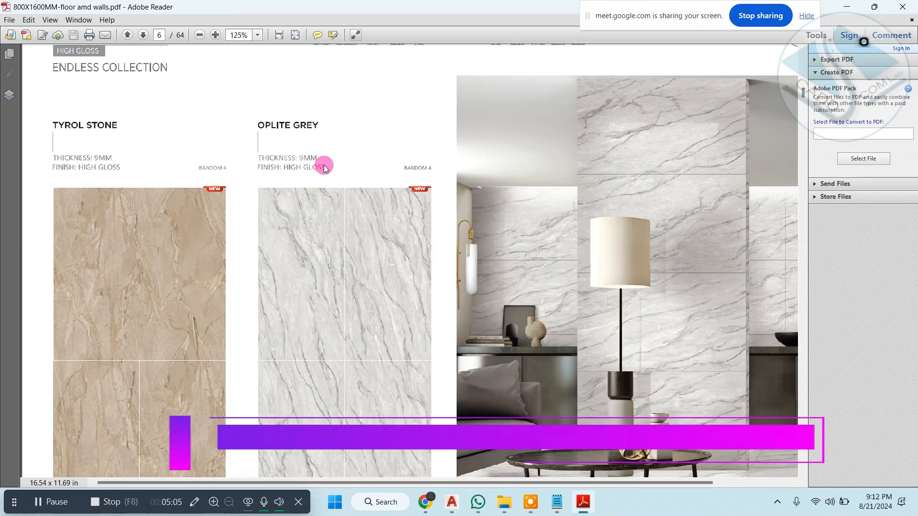
{"action": "scroll", "coordinate": [324, 167], "scroll_direction": "down", "scroll_amount": 2, "text": "ctrl"}
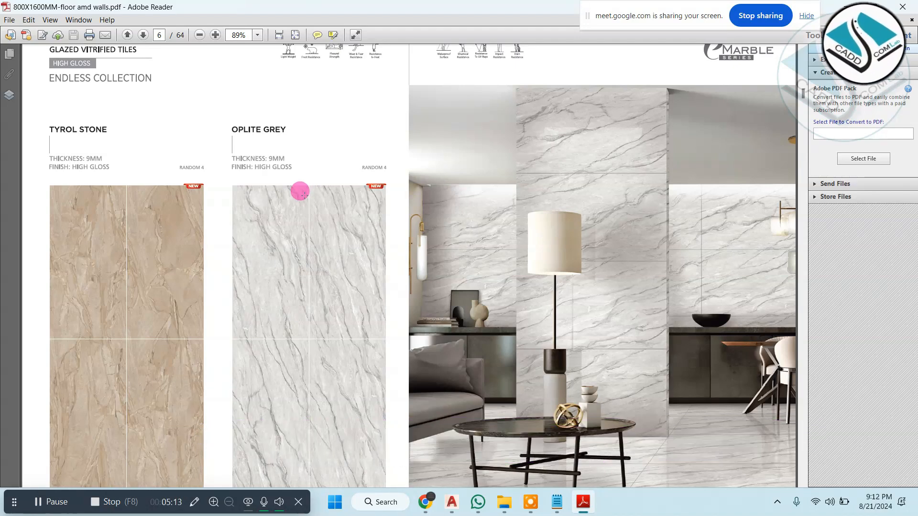
{"action": "scroll", "coordinate": [301, 192], "scroll_direction": "down", "scroll_amount": 1}
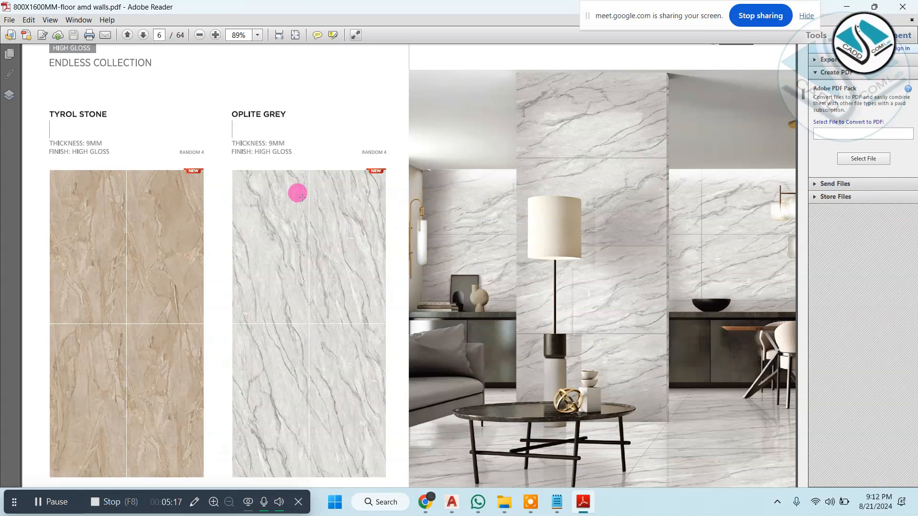
{"action": "scroll", "coordinate": [300, 195], "scroll_direction": "down", "scroll_amount": 1}
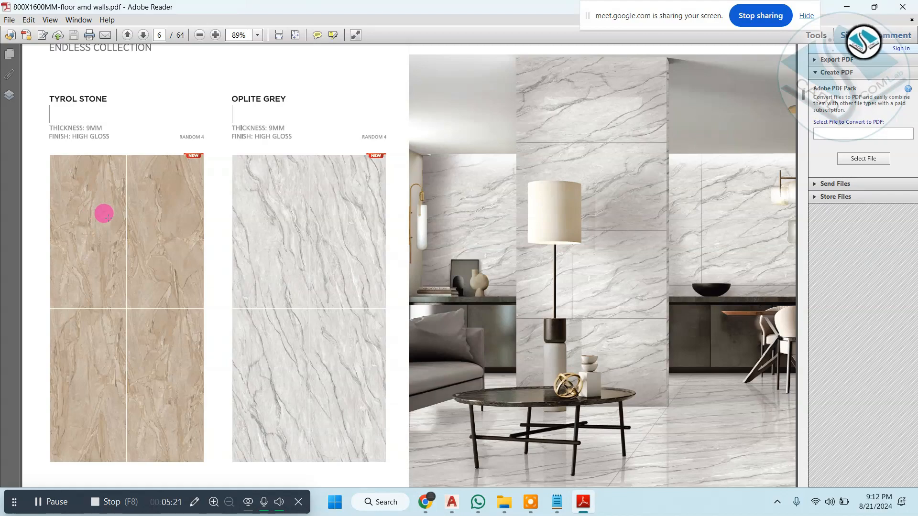
{"action": "left_click", "coordinate": [857, 3]}
{"action": "left_click", "coordinate": [849, 9]}
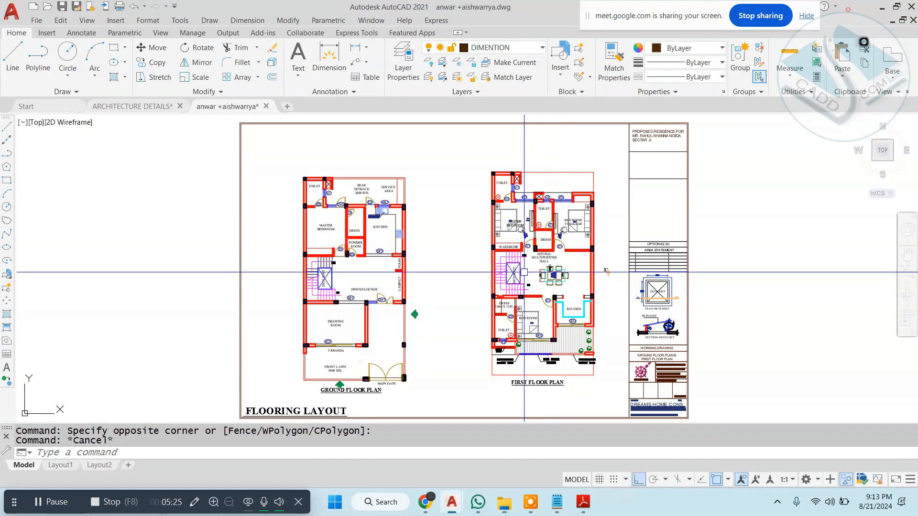
Step: Move the material legend table from the separate detailed flooring sheet to the empty area right of the FLOORING LAYOUT sheet
{"action": "scroll", "coordinate": [435, 283], "scroll_direction": "down", "scroll_amount": 6}
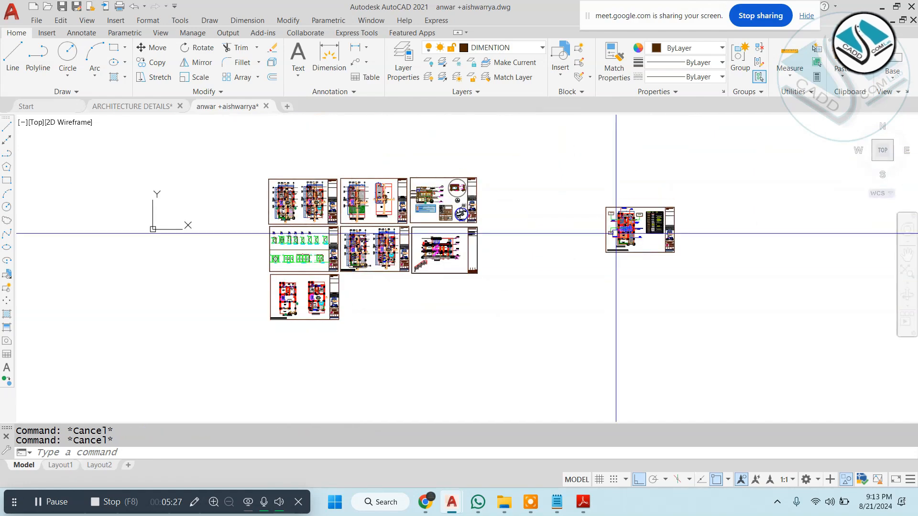
{"action": "scroll", "coordinate": [671, 198], "scroll_direction": "up", "scroll_amount": 6}
{"action": "scroll", "coordinate": [671, 197], "scroll_direction": "up", "scroll_amount": 2}
{"action": "left_click", "coordinate": [606, 173]}
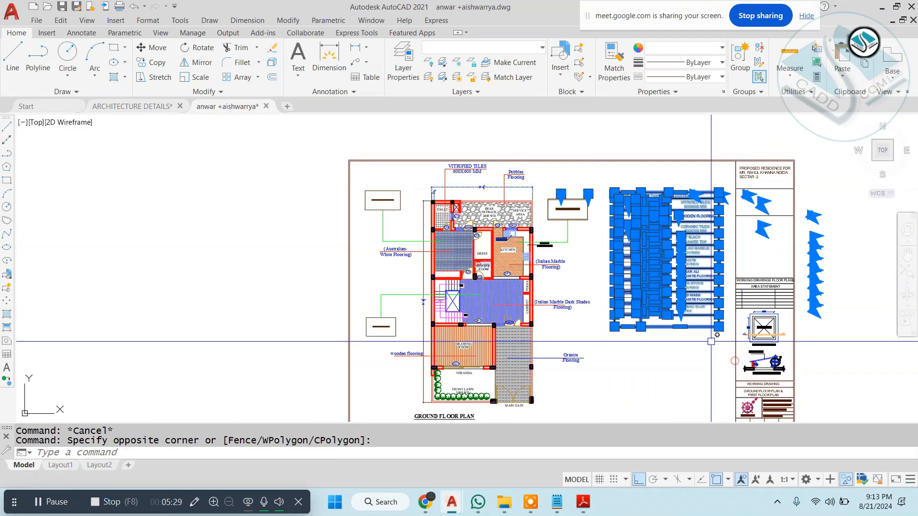
{"action": "type", "text": "m"}
{"action": "key", "text": "space"}
{"action": "left_click", "coordinate": [648, 259]}
{"action": "scroll", "coordinate": [681, 245], "scroll_direction": "down", "scroll_amount": 4}
{"action": "middle_click_drag", "start_coordinate": [451, 299], "coordinate": [798, 219]}
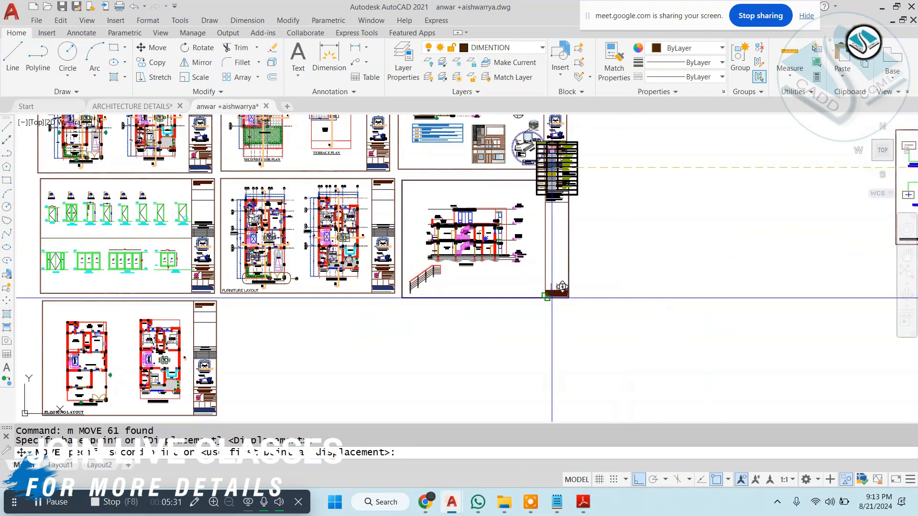
{"action": "middle_click_drag", "start_coordinate": [550, 299], "coordinate": [741, 230]}
{"action": "left_click", "coordinate": [639, 479]}
{"action": "scroll", "coordinate": [517, 273], "scroll_direction": "up", "scroll_amount": 5}
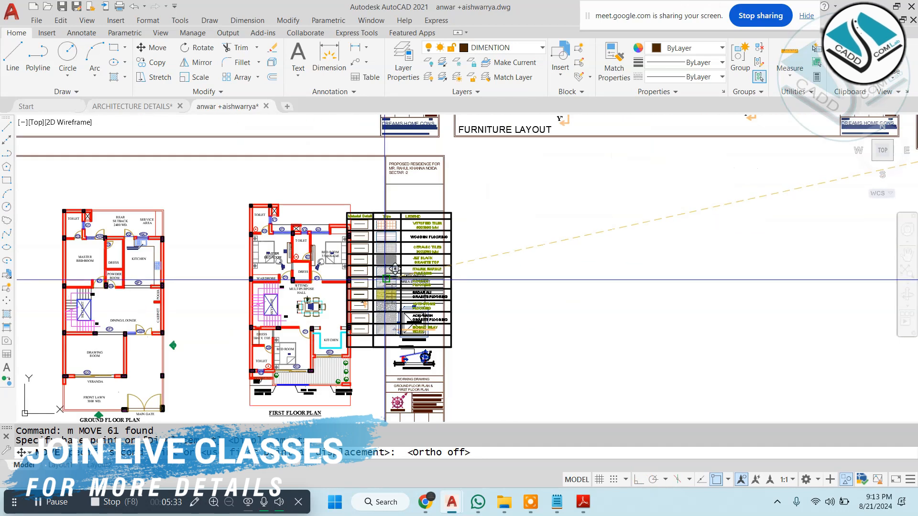
{"action": "key", "text": "Escape"}
{"action": "key", "text": "Escape"}
{"action": "scroll", "coordinate": [296, 213], "scroll_direction": "down", "scroll_amount": 2}
Step: Move the ground floor plan with its title closer to the left border of the FLOORING LAYOUT sheet
{"action": "left_click", "coordinate": [296, 214]}
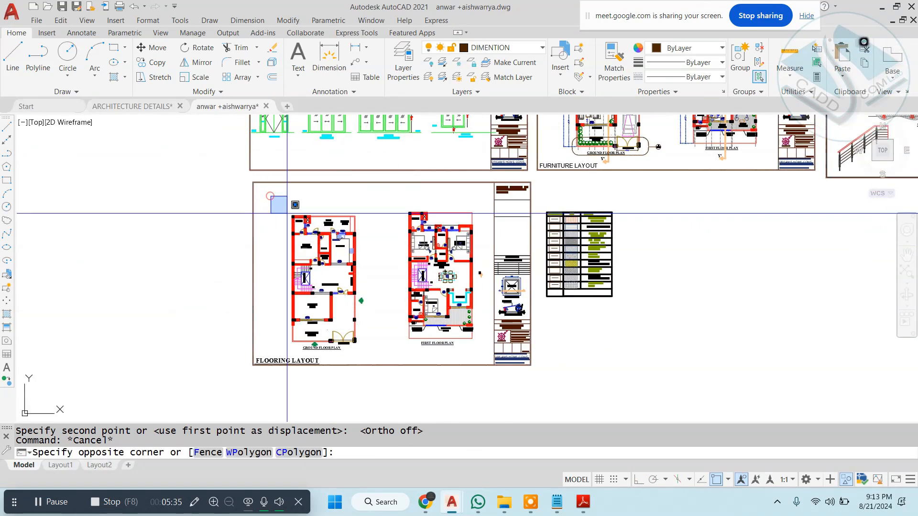
{"action": "key", "text": "Escape"}
{"action": "left_click", "coordinate": [278, 205]}
{"action": "left_click", "coordinate": [375, 353]}
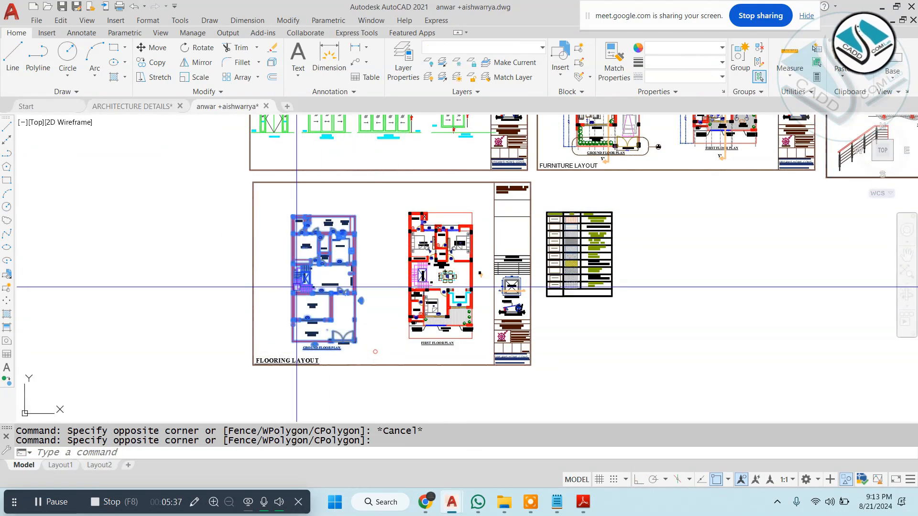
{"action": "scroll", "coordinate": [298, 287], "scroll_direction": "up", "scroll_amount": 2}
{"action": "type", "text": "m"}
{"action": "key", "text": "Return"}
{"action": "left_click", "coordinate": [421, 283]}
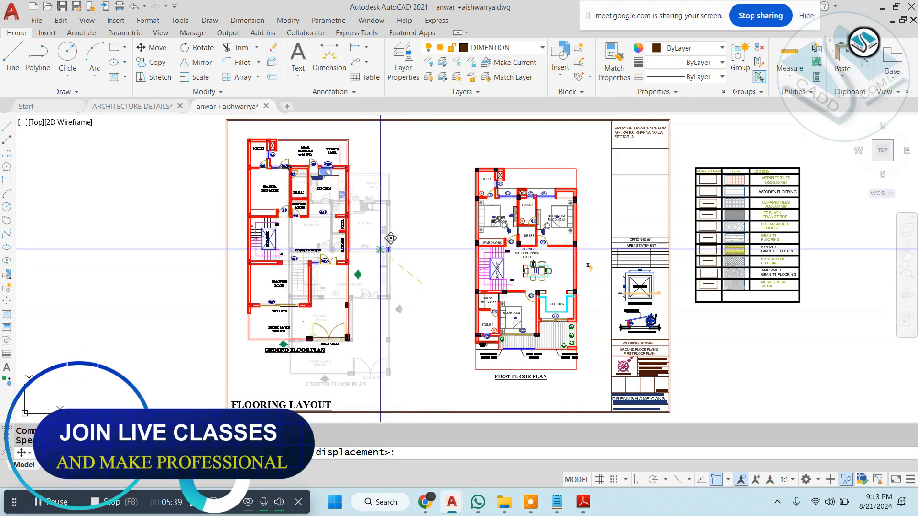
{"action": "left_click", "coordinate": [379, 266]}
Step: Move the first floor plan with its title left, nearer to the ground floor plan
{"action": "left_click", "coordinate": [453, 155]}
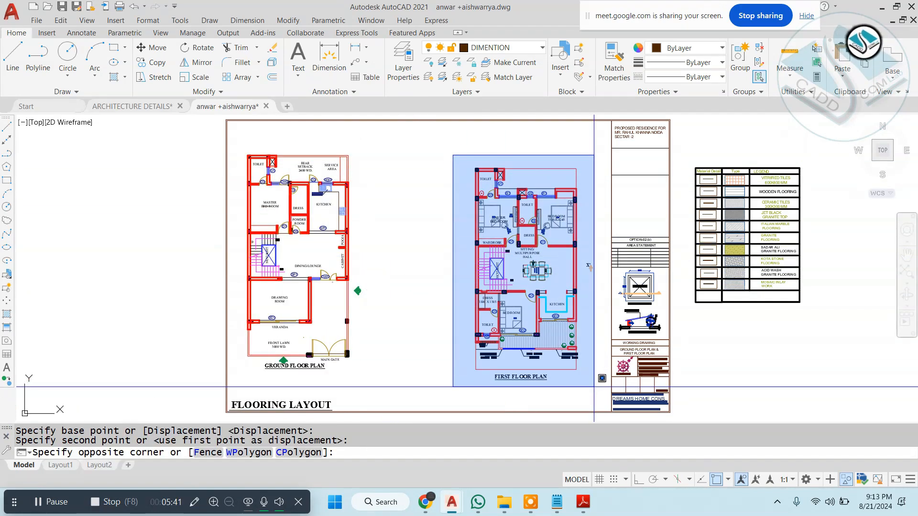
{"action": "left_click", "coordinate": [593, 390]}
{"action": "key", "text": "Return"}
{"action": "left_click", "coordinate": [589, 267]}
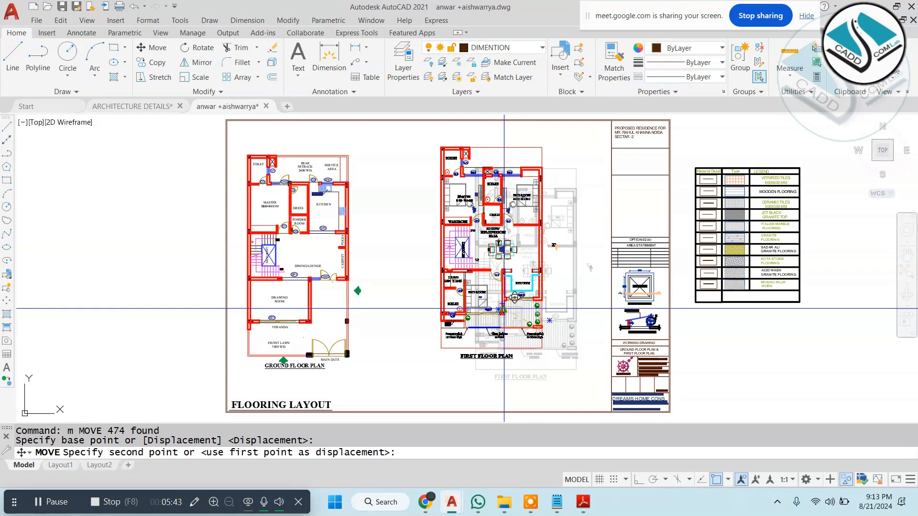
{"action": "left_click", "coordinate": [550, 255]}
{"action": "key", "text": "Escape"}
Step: Erase the leftover section mark to the right of the first floor plan
{"action": "left_click", "coordinate": [559, 247]}
{"action": "left_click", "coordinate": [548, 270]}
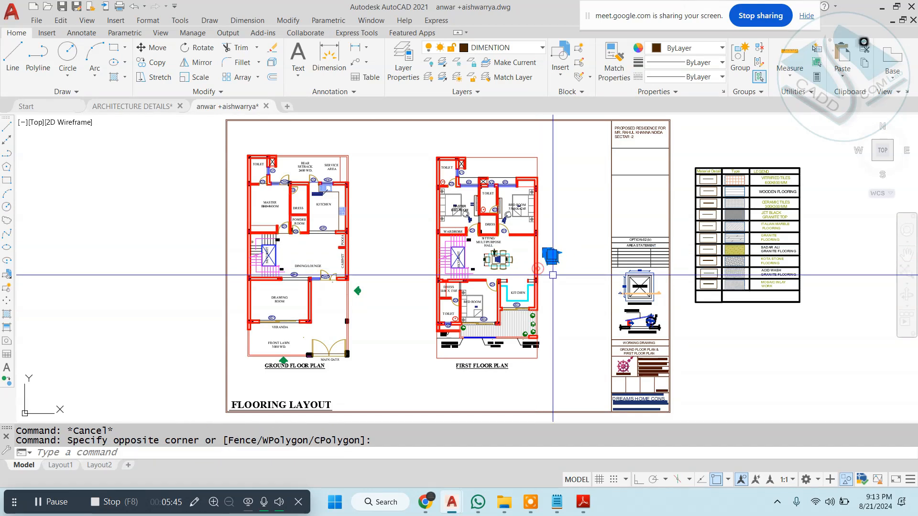
{"action": "type", "text": "e"}
{"action": "key", "text": "Return"}
Step: Move the material legend table to the empty area left of the FLOORING LAYOUT sheet
{"action": "middle_click_drag", "start_coordinate": [601, 280], "coordinate": [511, 279]}
{"action": "scroll", "coordinate": [511, 279], "scroll_direction": "down", "scroll_amount": 2}
{"action": "key", "text": "Escape"}
{"action": "left_click", "coordinate": [661, 192]}
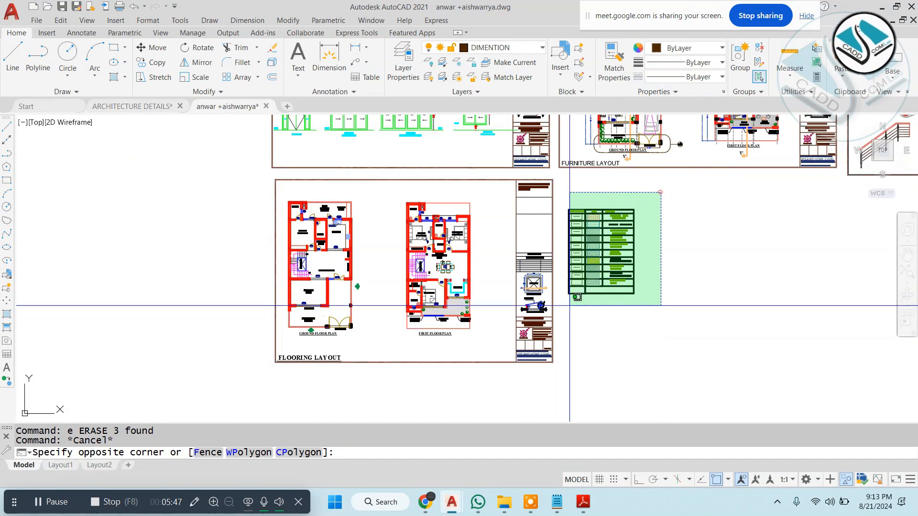
{"action": "key", "text": "Return"}
{"action": "left_click", "coordinate": [580, 279]}
{"action": "left_click", "coordinate": [181, 299]}
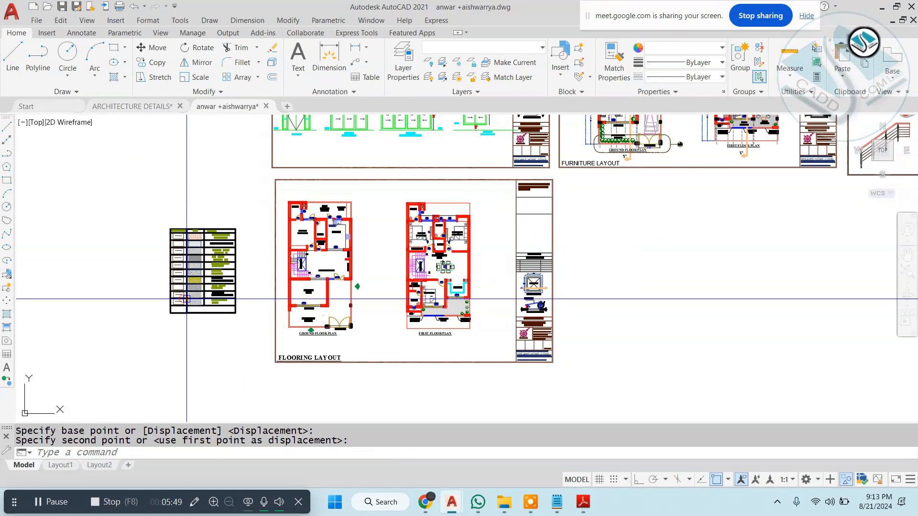
{"action": "key", "text": "Escape"}
Step: Try to stretch the sheet border and title block to the right, and undo the stretch
{"action": "type", "text": "s"}
{"action": "left_click", "coordinate": [520, 343]}
{"action": "key", "text": "Return"}
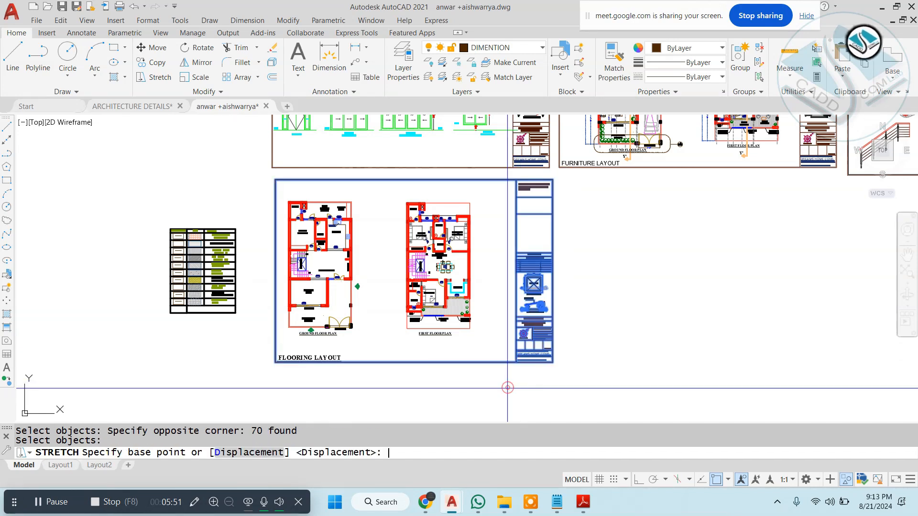
{"action": "left_click", "coordinate": [500, 389]}
{"action": "left_click", "coordinate": [639, 480]}
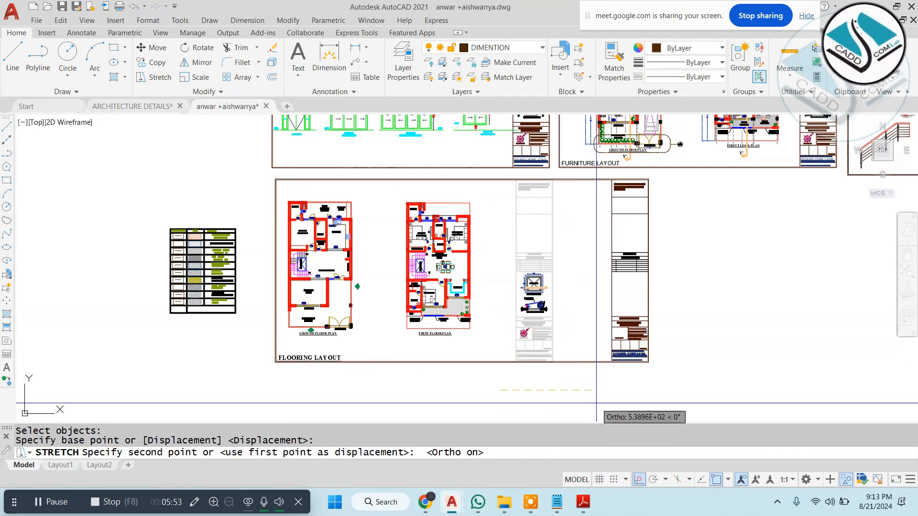
{"action": "left_click", "coordinate": [524, 388]}
{"action": "key", "text": "Escape"}
{"action": "left_click", "coordinate": [262, 206]}
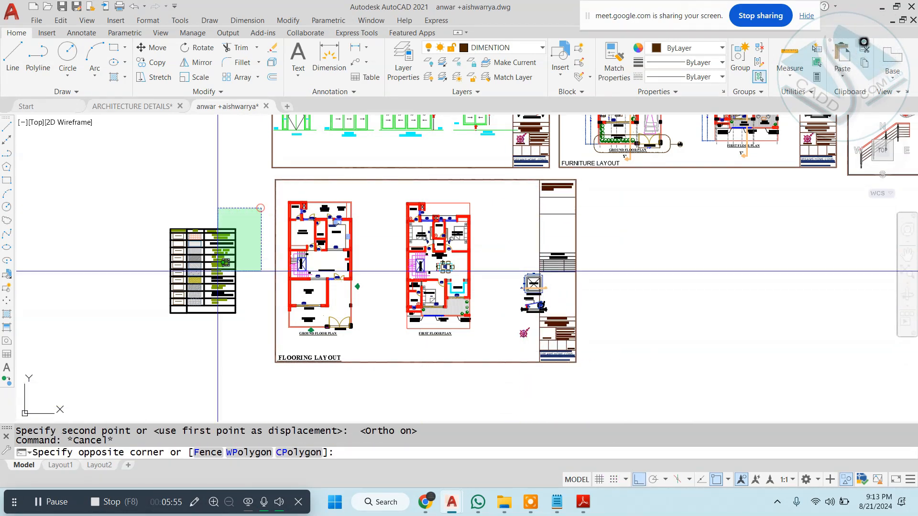
{"action": "key", "text": "Escape"}
{"action": "key", "text": "ctrl+z"}
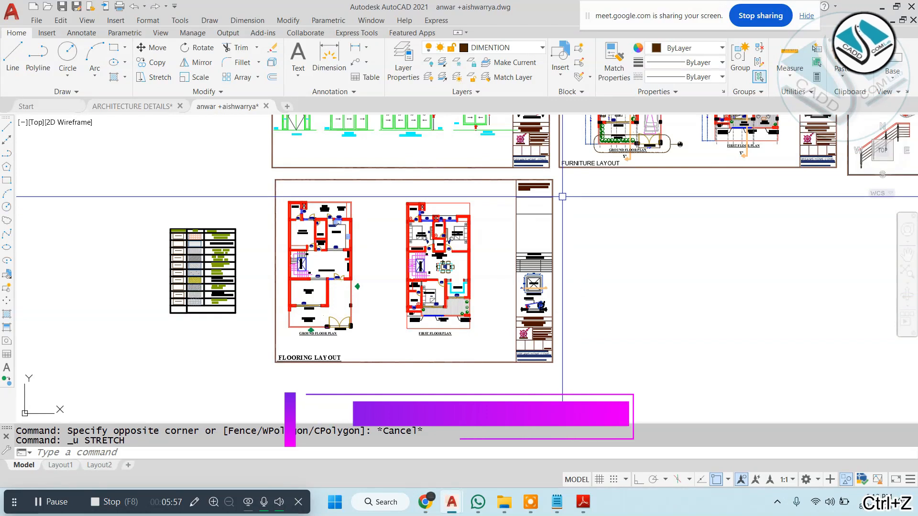
Step: Stretch the FLOORING LAYOUT sheet's border and title block horizontally to the right to widen the drawing area
{"action": "type", "text": "s"}
{"action": "key", "text": "Return"}
{"action": "left_click", "coordinate": [550, 225]}
{"action": "key", "text": "Return"}
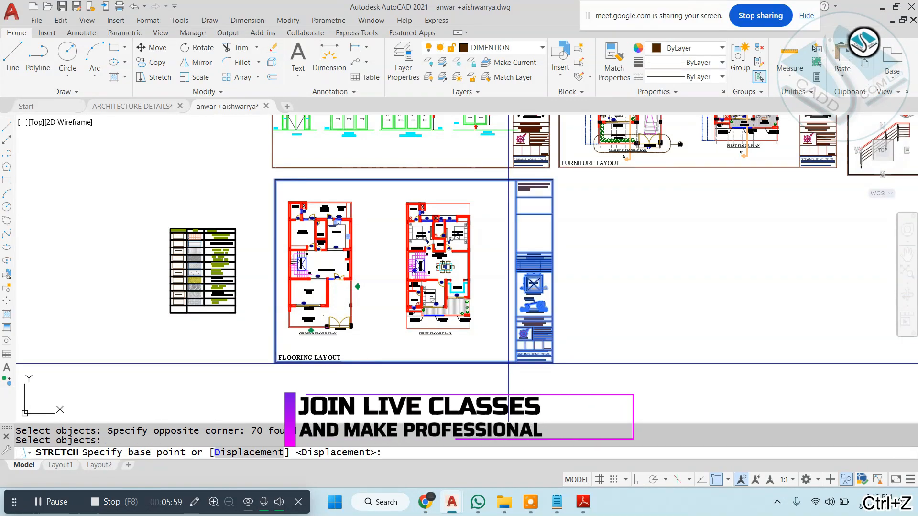
{"action": "left_click", "coordinate": [496, 379]}
{"action": "key", "text": "F8"}
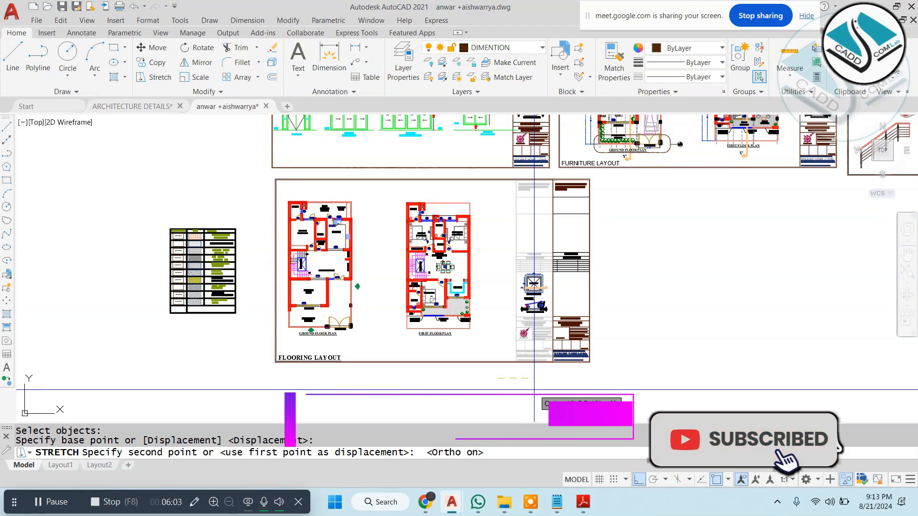
{"action": "key", "text": "Escape"}
Step: Erase the skylight plan and section details and the compass symbol left of the title block
{"action": "scroll", "coordinate": [552, 294], "scroll_direction": "up", "scroll_amount": 6}
{"action": "left_click", "coordinate": [549, 196]}
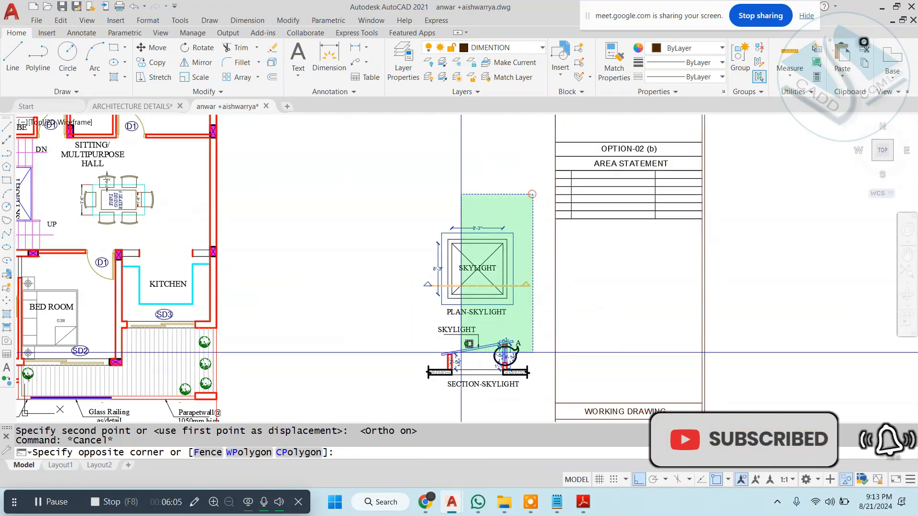
{"action": "left_click", "coordinate": [462, 368]}
{"action": "type", "text": "e"}
{"action": "key", "text": "Return"}
{"action": "scroll", "coordinate": [450, 328], "scroll_direction": "down", "scroll_amount": 2}
{"action": "middle_click_drag", "start_coordinate": [451, 328], "coordinate": [466, 224]}
{"action": "left_click", "coordinate": [483, 248]}
{"action": "left_click", "coordinate": [448, 319]}
{"action": "type", "text": "e"}
{"action": "key", "text": "Return"}
Step: Move the material legend table into the sheet, between the first floor plan and the title block near the upper border
{"action": "scroll", "coordinate": [507, 324], "scroll_direction": "down", "scroll_amount": 5}
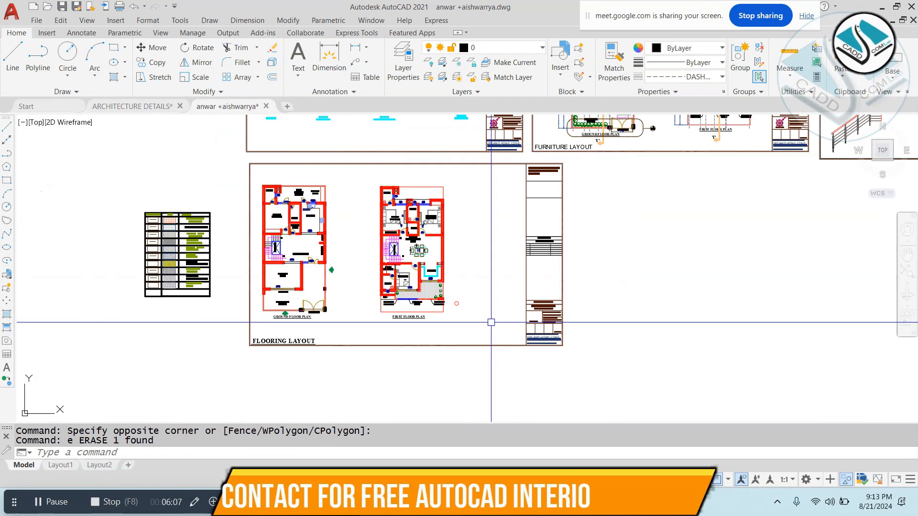
{"action": "middle_click_drag", "start_coordinate": [254, 211], "coordinate": [361, 225]}
{"action": "left_click", "coordinate": [316, 211]}
{"action": "left_click", "coordinate": [223, 349]}
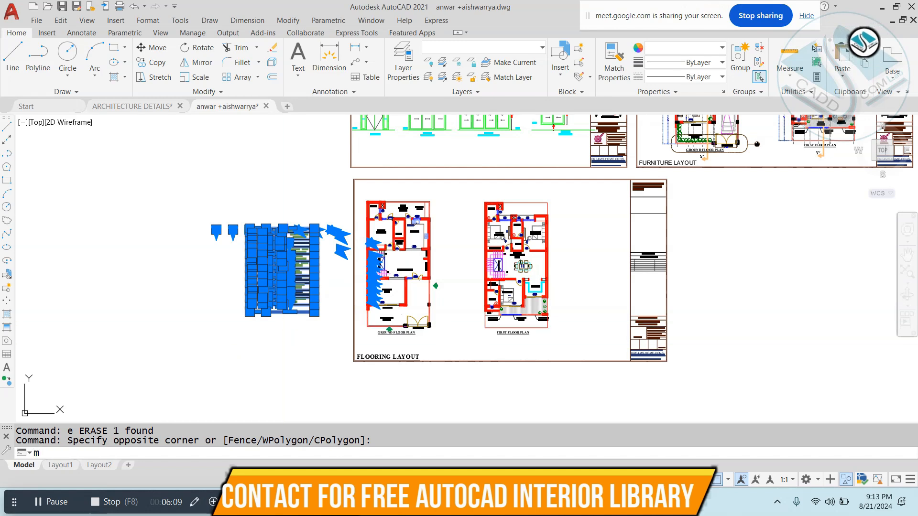
{"action": "key", "text": "Return"}
{"action": "left_click", "coordinate": [286, 216]}
{"action": "key", "text": "F8"}
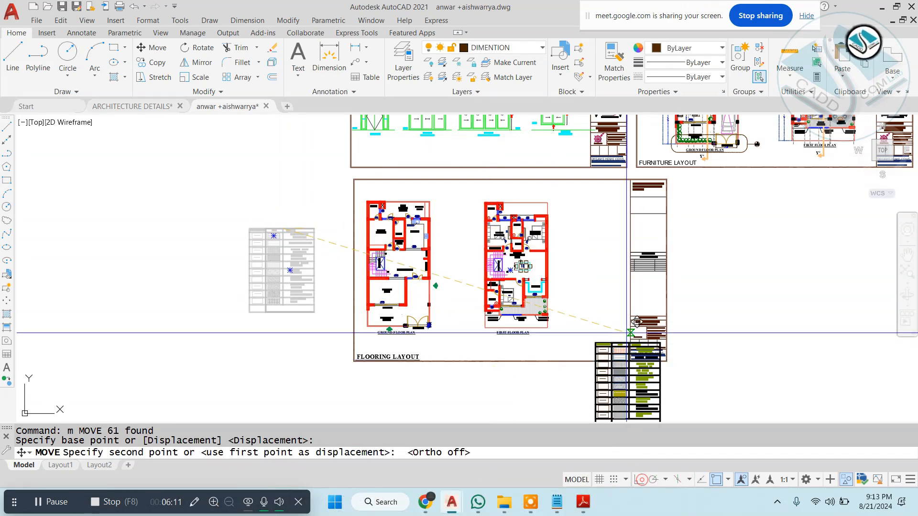
{"action": "left_click", "coordinate": [603, 184]}
{"action": "key", "text": "Escape"}
Step: Examine the legend table's material detail boxes, hatch types and flooring names
{"action": "scroll", "coordinate": [621, 218], "scroll_direction": "up", "scroll_amount": 6}
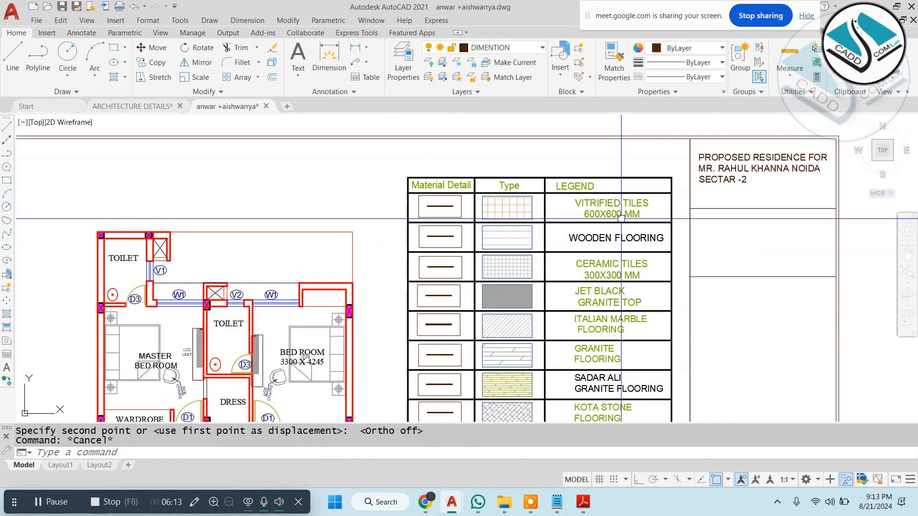
{"action": "middle_click_drag", "start_coordinate": [561, 231], "coordinate": [476, 211]}
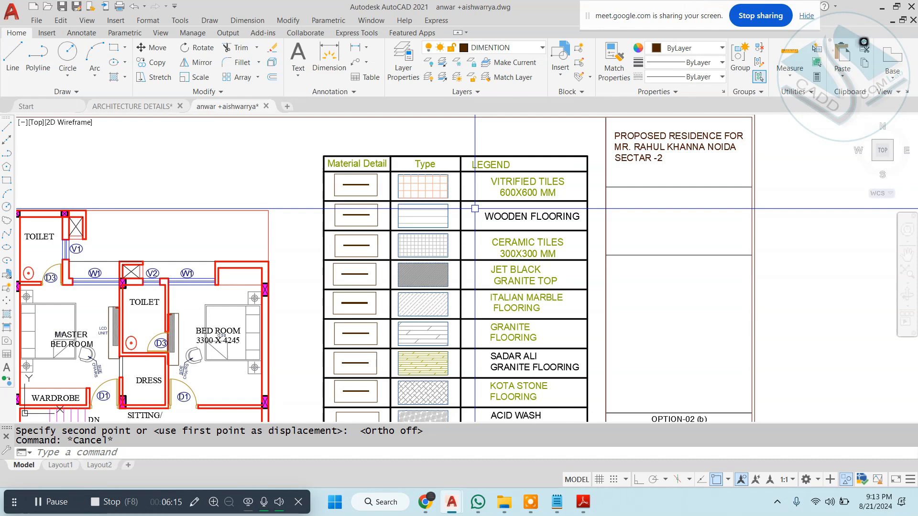
{"action": "key", "text": "Escape"}
{"action": "scroll", "coordinate": [368, 181], "scroll_direction": "up", "scroll_amount": 4}
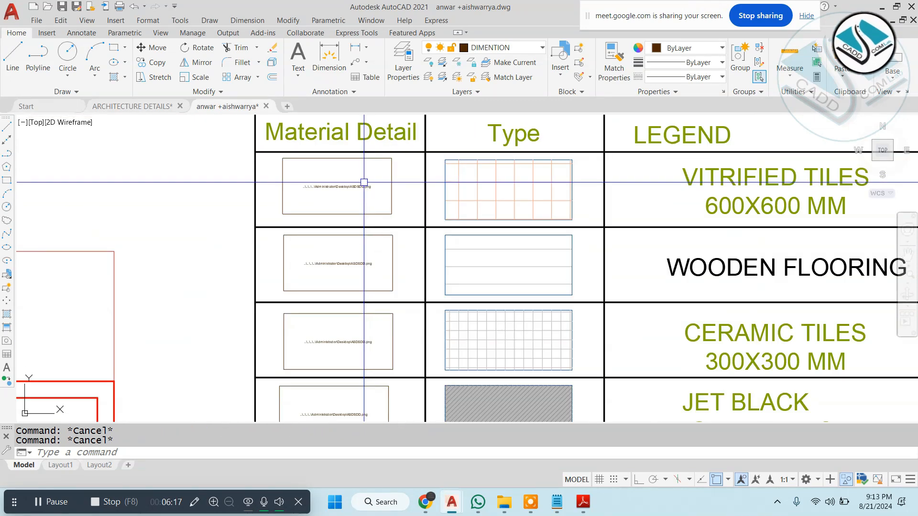
{"action": "middle_click_drag", "start_coordinate": [365, 181], "coordinate": [226, 205]}
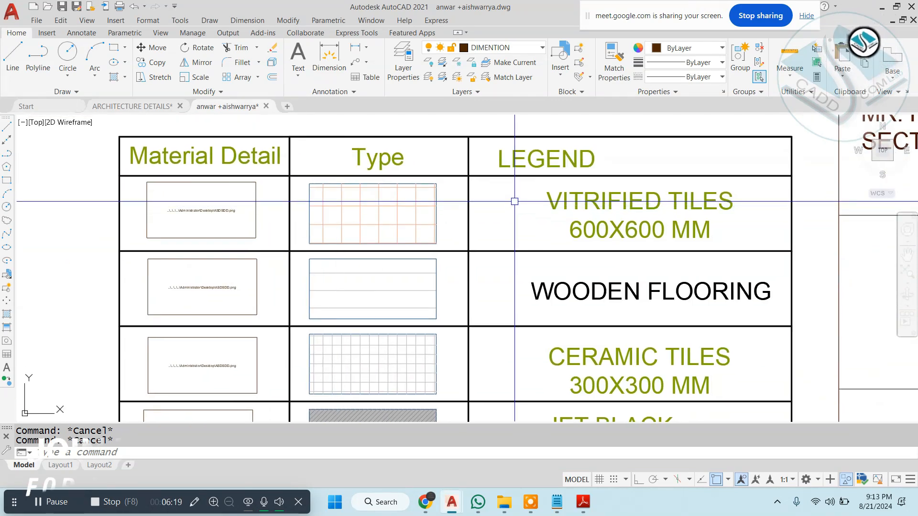
{"action": "scroll", "coordinate": [514, 201], "scroll_direction": "down", "scroll_amount": 5}
{"action": "scroll", "coordinate": [427, 268], "scroll_direction": "up", "scroll_amount": 3}
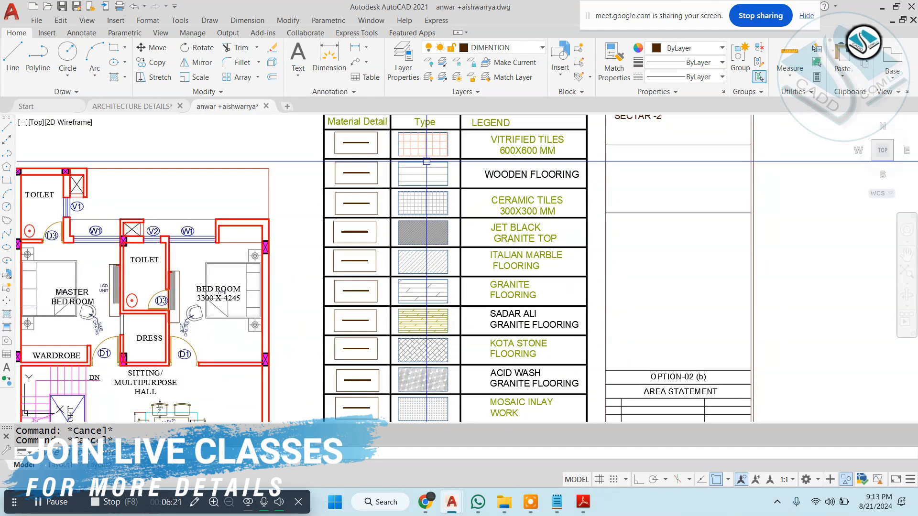
{"action": "middle_click_drag", "start_coordinate": [407, 167], "coordinate": [354, 224]}
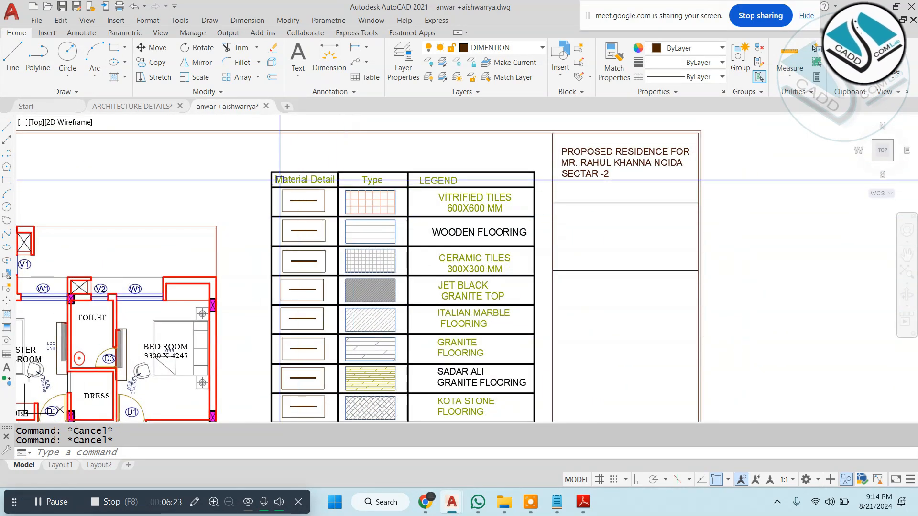
{"action": "scroll", "coordinate": [280, 180], "scroll_direction": "up", "scroll_amount": 4}
{"action": "scroll", "coordinate": [298, 219], "scroll_direction": "down", "scroll_amount": 2}
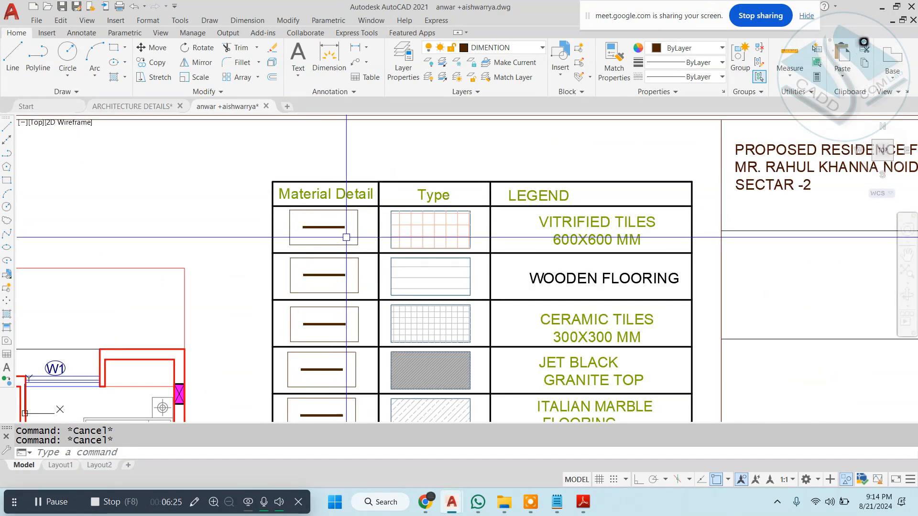
Step: Copy the complete material legend table to the empty area right of the sheet's title block
{"action": "scroll", "coordinate": [346, 237], "scroll_direction": "up", "scroll_amount": 2}
{"action": "middle_click_drag", "start_coordinate": [490, 222], "coordinate": [418, 197]}
{"action": "middle_click_drag", "start_coordinate": [548, 199], "coordinate": [436, 204]}
{"action": "scroll", "coordinate": [459, 194], "scroll_direction": "down", "scroll_amount": 2}
{"action": "middle_click_drag", "start_coordinate": [546, 180], "coordinate": [484, 190]}
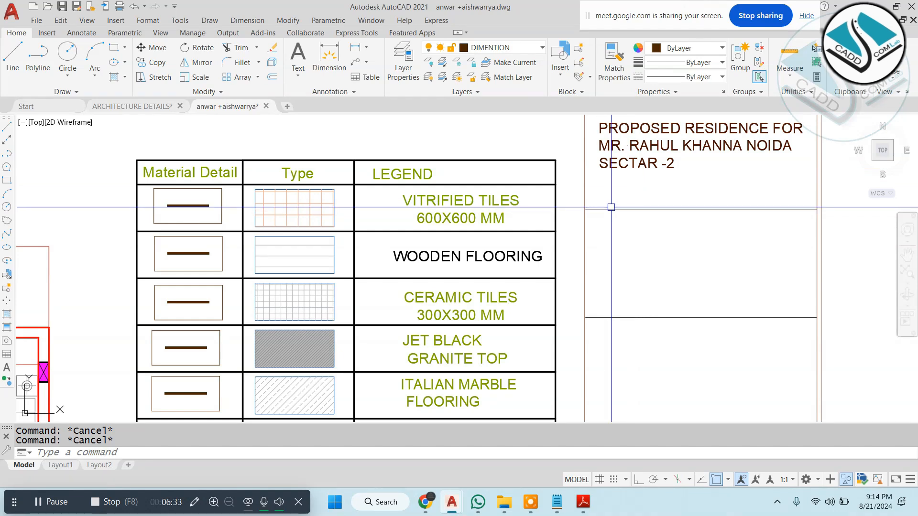
{"action": "scroll", "coordinate": [533, 141], "scroll_direction": "down", "scroll_amount": 2}
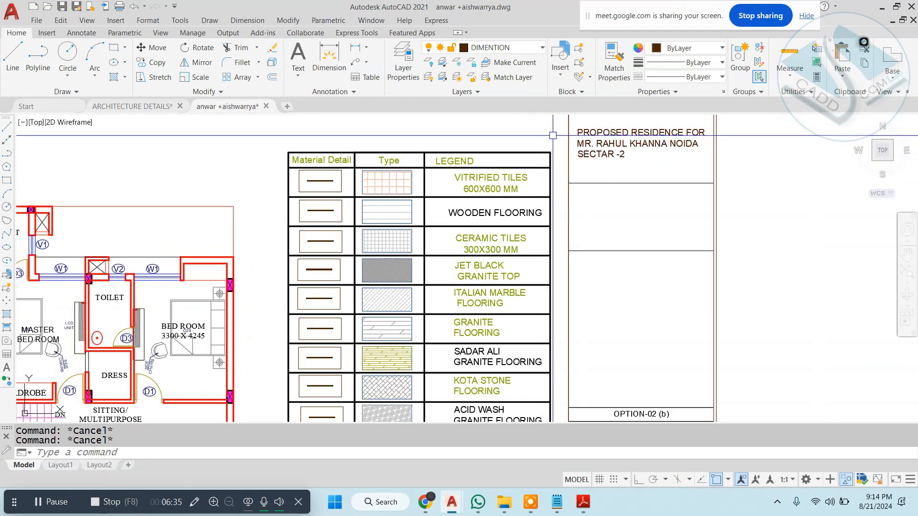
{"action": "left_click", "coordinate": [553, 132]}
{"action": "scroll", "coordinate": [485, 264], "scroll_direction": "down", "scroll_amount": 4}
{"action": "scroll", "coordinate": [433, 330], "scroll_direction": "up", "scroll_amount": 2}
{"action": "middle_click_drag", "start_coordinate": [420, 342], "coordinate": [418, 245]}
{"action": "scroll", "coordinate": [413, 255], "scroll_direction": "up", "scroll_amount": 2}
{"action": "left_click", "coordinate": [382, 301]}
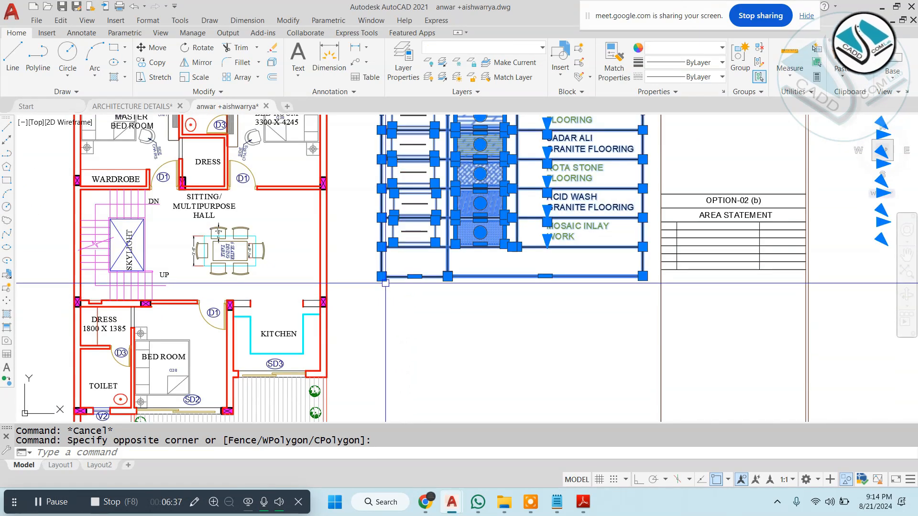
{"action": "type", "text": "co"}
{"action": "key", "text": "space"}
{"action": "scroll", "coordinate": [390, 287], "scroll_direction": "down", "scroll_amount": 2}
{"action": "left_click", "coordinate": [462, 241]}
{"action": "middle_click_drag", "start_coordinate": [605, 238], "coordinate": [358, 298]}
{"action": "left_click", "coordinate": [635, 315]}
{"action": "key", "text": "Escape"}
{"action": "key", "text": "Escape"}
{"action": "key", "text": "Escape"}
{"action": "scroll", "coordinate": [585, 216], "scroll_direction": "up", "scroll_amount": 3}
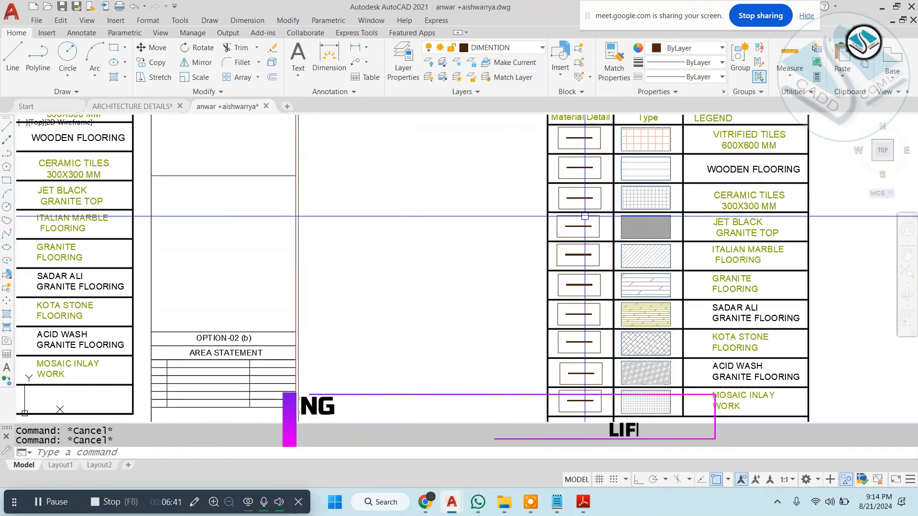
Step: Draw horizontal lines leftward from the copied table's upper-left and lower-left corners with ortho on
{"action": "type", "text": "l"}
{"action": "key", "text": "space"}
{"action": "middle_click_drag", "start_coordinate": [543, 142], "coordinate": [534, 192]}
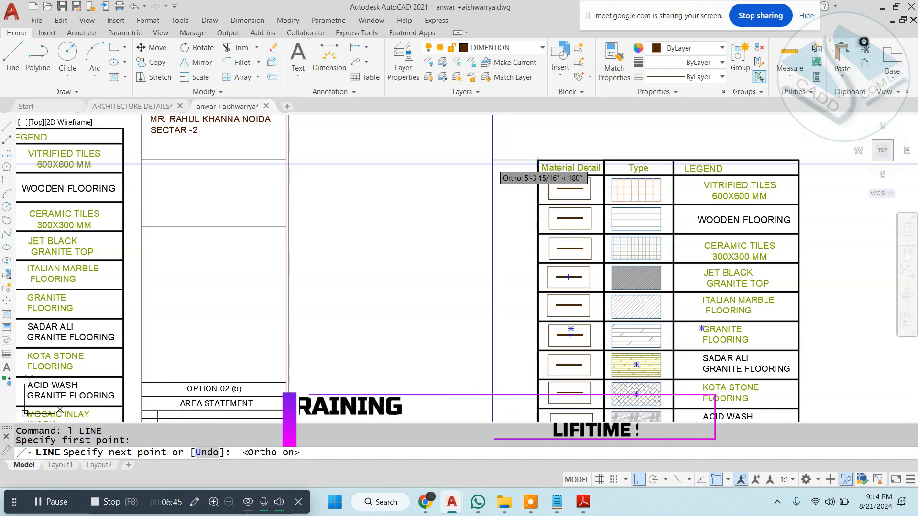
{"action": "key", "text": "Escape"}
{"action": "key", "text": "Escape"}
{"action": "middle_click_drag", "start_coordinate": [509, 261], "coordinate": [496, 156]}
{"action": "key", "text": "space"}
{"action": "left_click", "coordinate": [525, 392]}
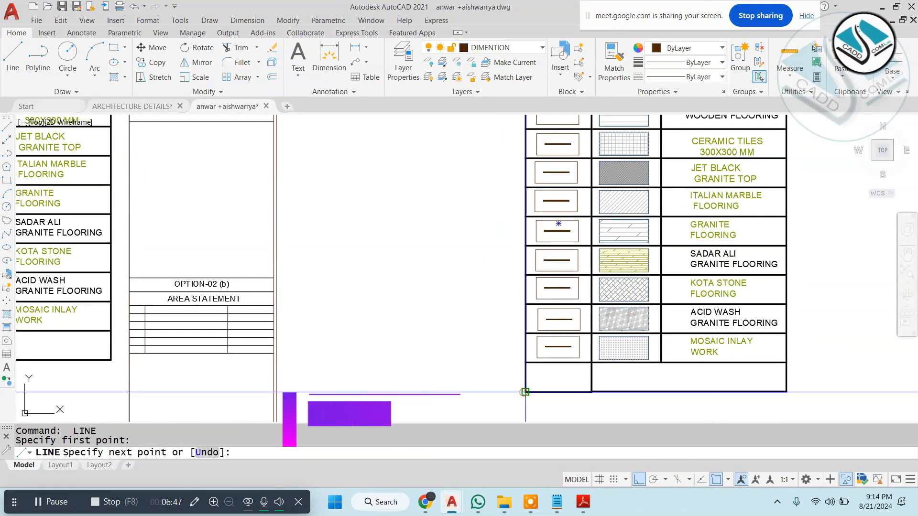
{"action": "left_click", "coordinate": [486, 381]}
{"action": "scroll", "coordinate": [485, 380], "scroll_direction": "down", "scroll_amount": 4}
{"action": "key", "text": "Escape"}
Step: Draw a vertical line left of the copied table, crossing the two horizontal lines, to form a new narrow column
{"action": "key", "text": "space"}
{"action": "scroll", "coordinate": [486, 258], "scroll_direction": "up", "scroll_amount": 2}
{"action": "left_click", "coordinate": [483, 246]}
{"action": "middle_click_drag", "start_coordinate": [491, 378], "coordinate": [490, 236]}
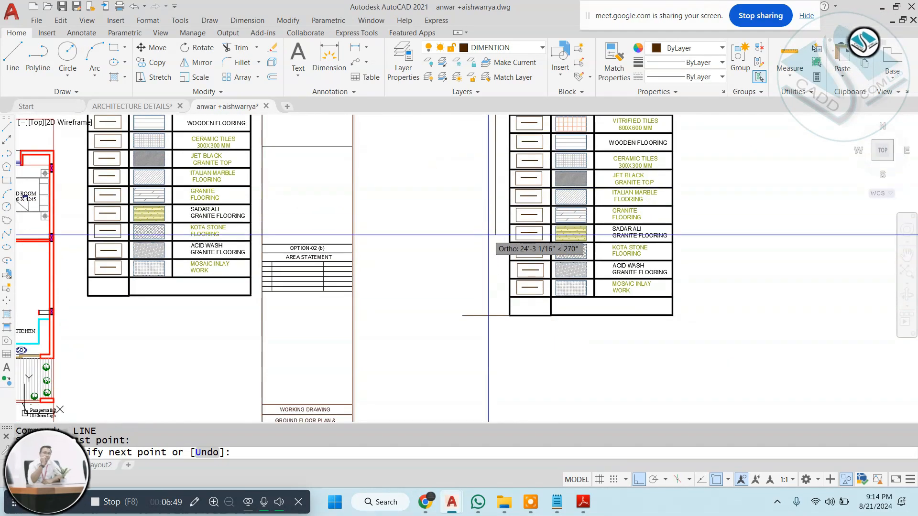
{"action": "middle_click_drag", "start_coordinate": [487, 197], "coordinate": [474, 289]}
{"action": "key", "text": "Escape"}
{"action": "key", "text": "space"}
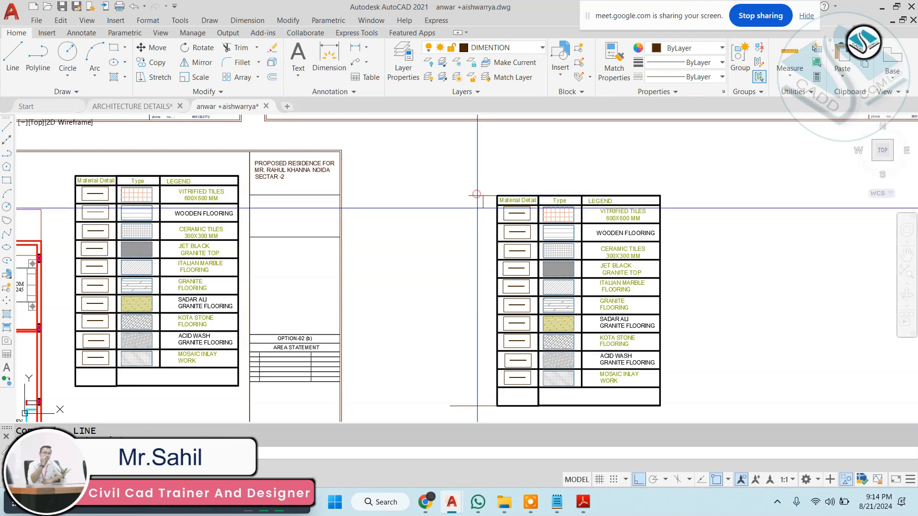
{"action": "middle_click_drag", "start_coordinate": [494, 381], "coordinate": [489, 266]}
{"action": "key", "text": "Escape"}
Step: Extend all the copied table's row lines leftward to the new vertical line
{"action": "scroll", "coordinate": [498, 183], "scroll_direction": "down", "scroll_amount": 2}
{"action": "scroll", "coordinate": [492, 191], "scroll_direction": "up", "scroll_amount": 8}
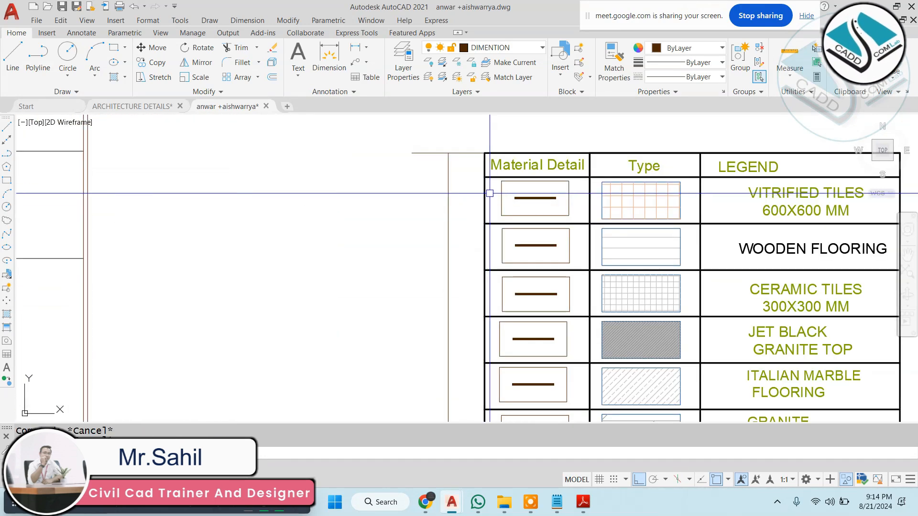
{"action": "type", "text": "ex"}
{"action": "key", "text": "space"}
{"action": "key", "text": "space"}
{"action": "left_click", "coordinate": [489, 196]}
{"action": "left_click", "coordinate": [487, 187]}
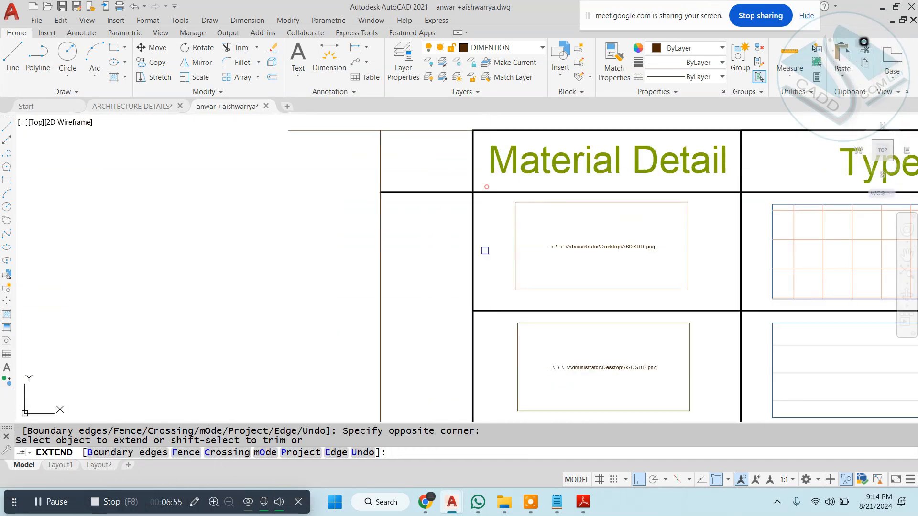
{"action": "scroll", "coordinate": [486, 246], "scroll_direction": "down", "scroll_amount": 2}
{"action": "left_click", "coordinate": [496, 286]}
{"action": "left_click", "coordinate": [476, 338]}
{"action": "middle_click_drag", "start_coordinate": [477, 338], "coordinate": [493, 208]}
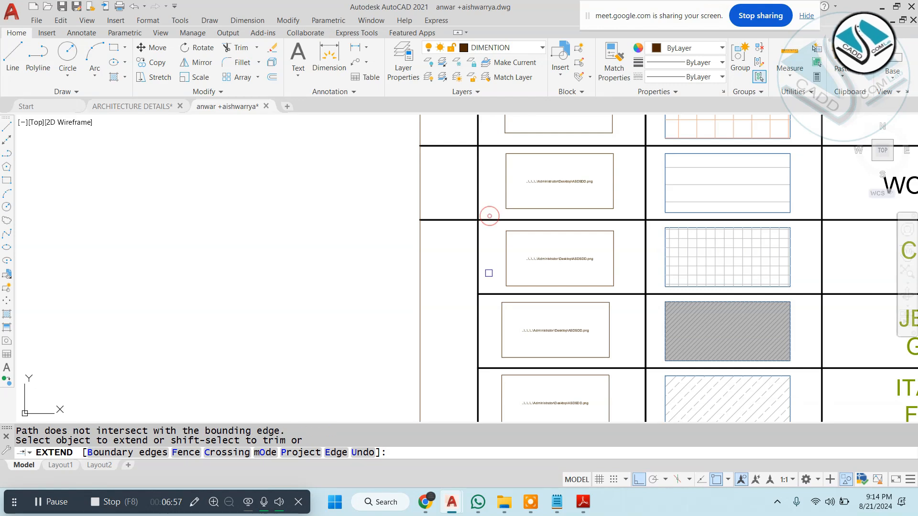
{"action": "left_click", "coordinate": [488, 309]}
{"action": "middle_click_drag", "start_coordinate": [488, 310], "coordinate": [485, 154]}
{"action": "left_click", "coordinate": [489, 188]}
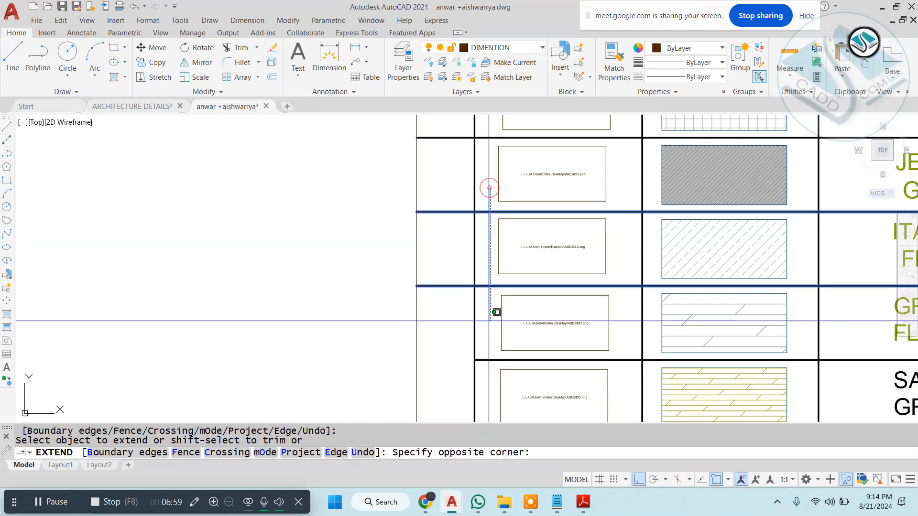
{"action": "middle_click_drag", "start_coordinate": [488, 375], "coordinate": [478, 148]}
{"action": "left_click", "coordinate": [474, 290]}
{"action": "middle_click_drag", "start_coordinate": [473, 321], "coordinate": [485, 187]}
{"action": "left_click", "coordinate": [491, 200]}
{"action": "left_click", "coordinate": [483, 312]}
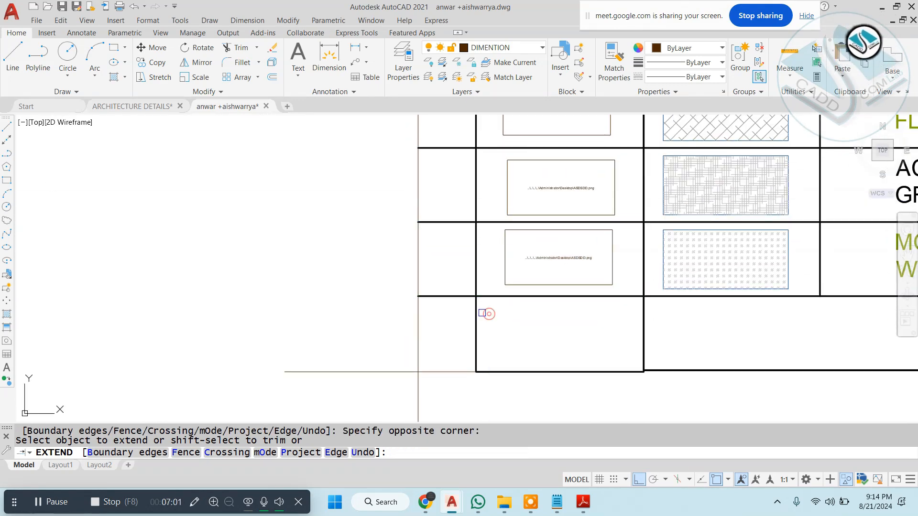
Step: Trim the horizontal and vertical line ends that overhang the new column's corners
{"action": "key", "text": "Escape"}
{"action": "key", "text": "Return"}
{"action": "left_click", "coordinate": [391, 348]}
{"action": "left_click", "coordinate": [348, 414]}
{"action": "left_click", "coordinate": [437, 409]}
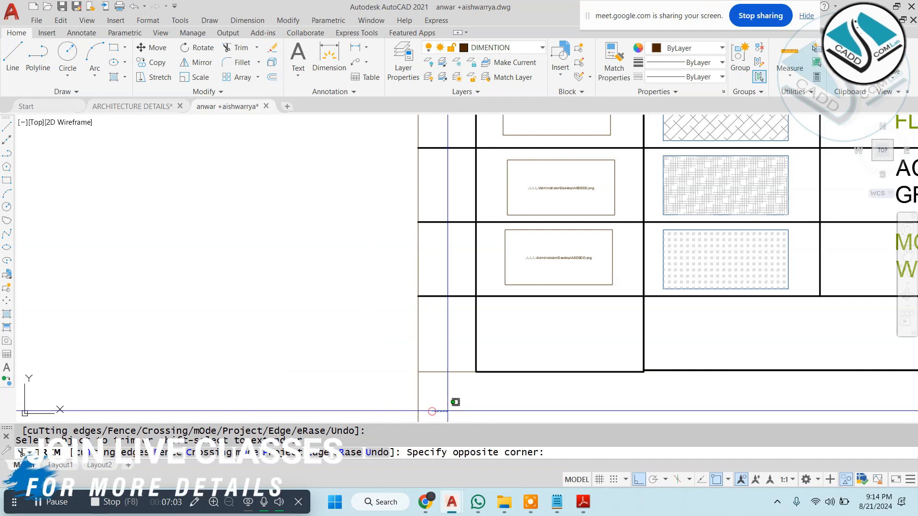
{"action": "left_click", "coordinate": [355, 400]}
{"action": "scroll", "coordinate": [416, 329], "scroll_direction": "down", "scroll_amount": 6}
{"action": "middle_click_drag", "start_coordinate": [416, 237], "coordinate": [433, 269]}
{"action": "scroll", "coordinate": [439, 180], "scroll_direction": "up", "scroll_amount": 6}
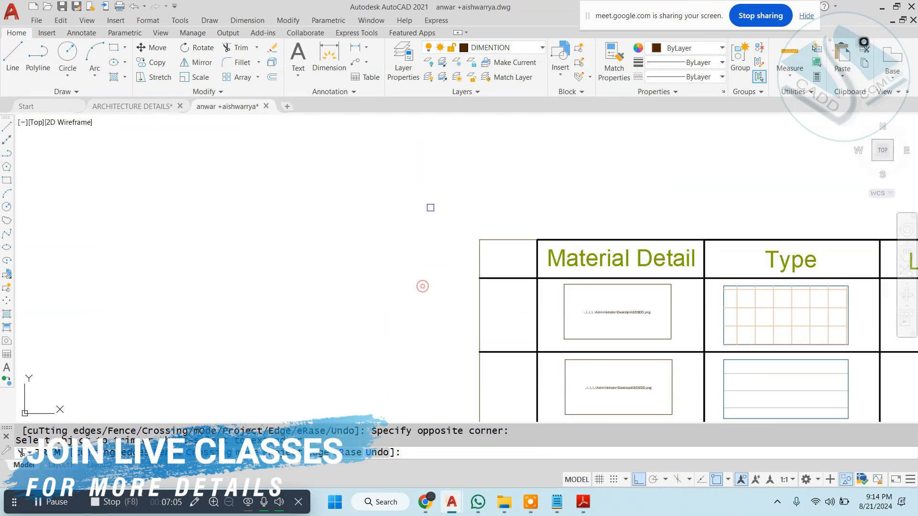
{"action": "key", "text": "Escape"}
Step: Match the new column's border lines to the thick black properties of the table's existing border
{"action": "type", "text": "MA"}
{"action": "key", "text": "Return"}
{"action": "left_click", "coordinate": [565, 241]}
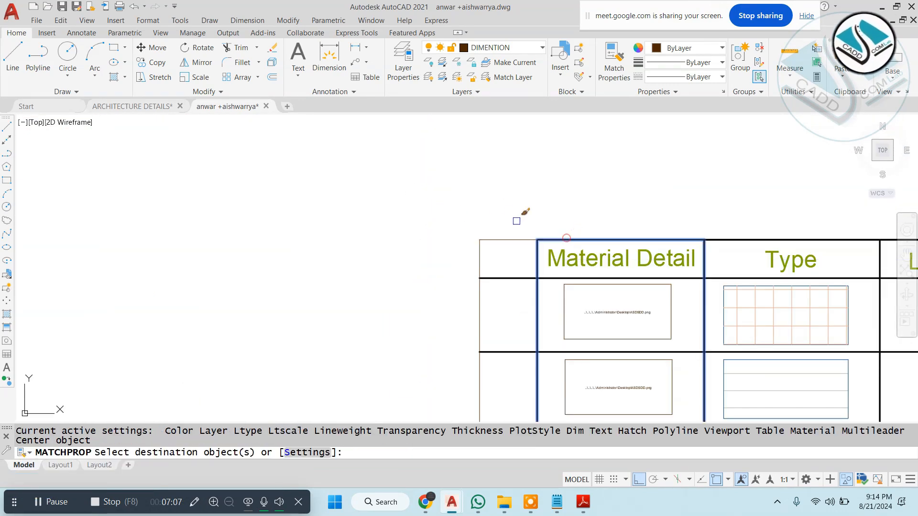
{"action": "left_click", "coordinate": [514, 222]}
{"action": "left_click", "coordinate": [428, 303]}
{"action": "scroll", "coordinate": [482, 211], "scroll_direction": "down", "scroll_amount": 4}
{"action": "middle_click_drag", "start_coordinate": [481, 295], "coordinate": [447, 154]}
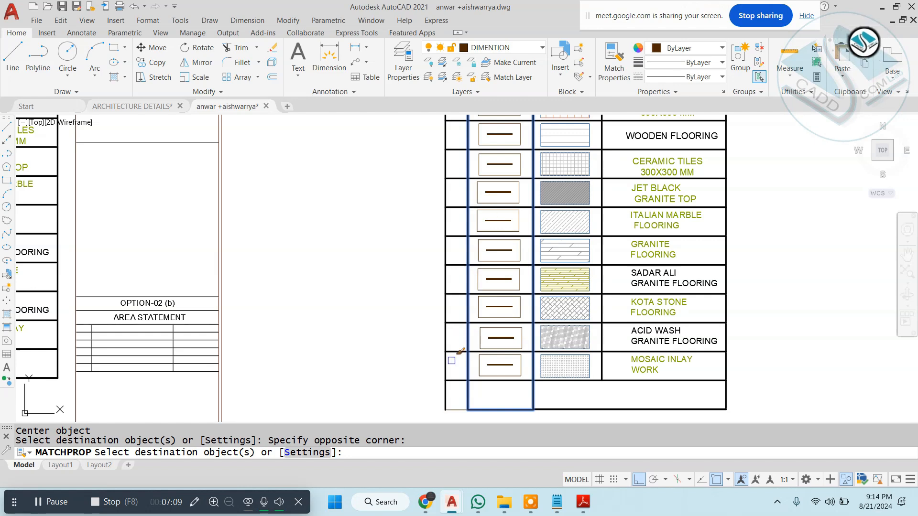
{"action": "scroll", "coordinate": [457, 407], "scroll_direction": "up", "scroll_amount": 2}
{"action": "left_click", "coordinate": [455, 410]}
{"action": "scroll", "coordinate": [464, 349], "scroll_direction": "down", "scroll_amount": 4}
{"action": "scroll", "coordinate": [468, 157], "scroll_direction": "up", "scroll_amount": 6}
{"action": "key", "text": "Escape"}
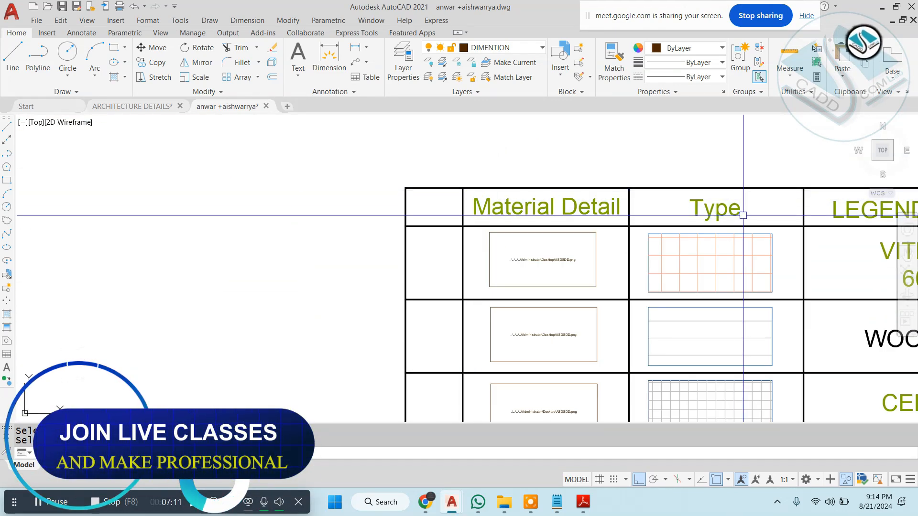
Step: Copy the Type heading to the left of the table and change the copy's text to S.NO
{"action": "type", "text": "co"}
{"action": "left_click", "coordinate": [735, 216]}
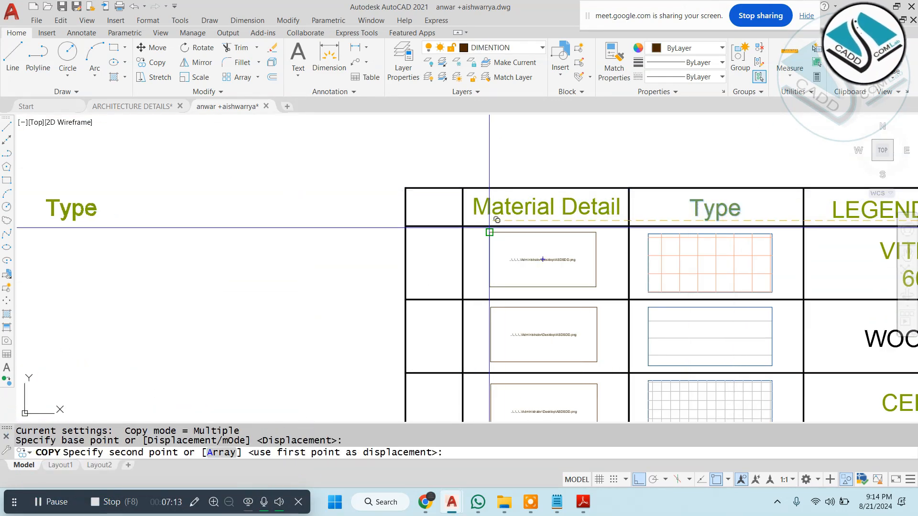
{"action": "left_click", "coordinate": [353, 203]}
{"action": "key", "text": "Escape"}
{"action": "double_click", "coordinate": [373, 208]}
{"action": "key", "text": "ctrl+a"}
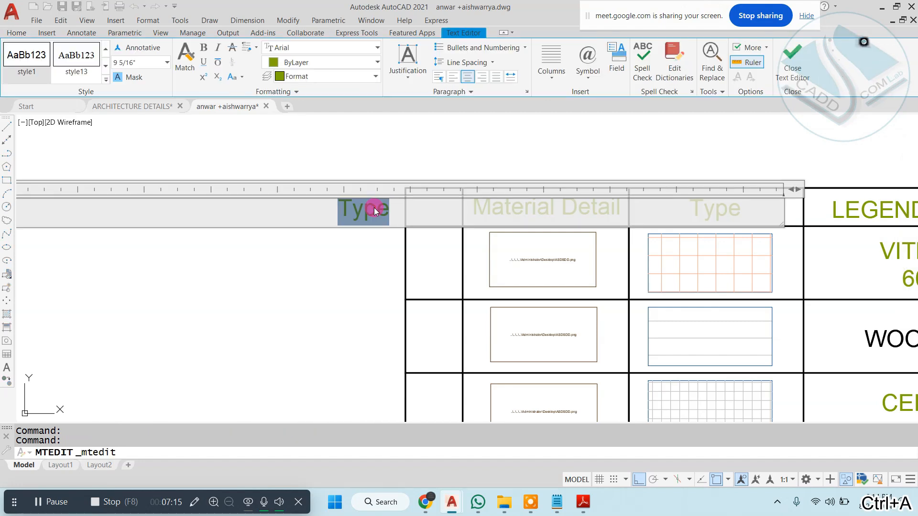
{"action": "type", "text": "s.no"}
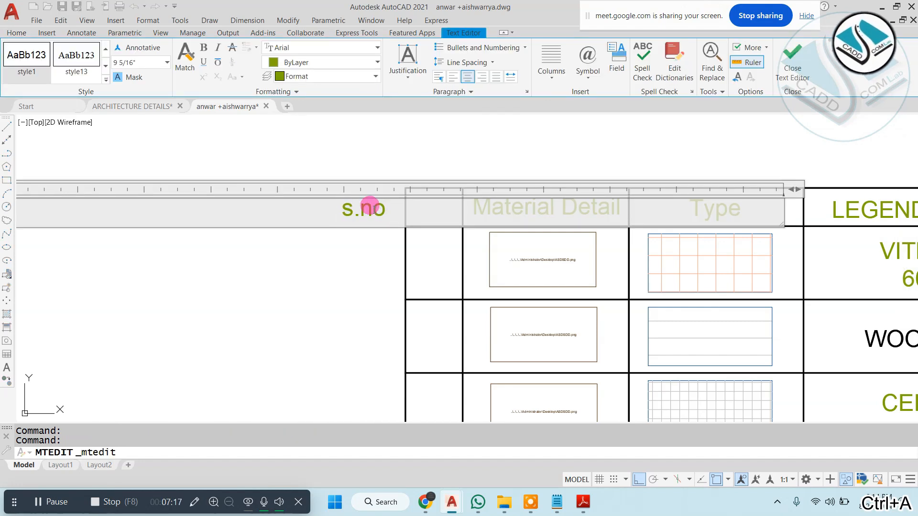
{"action": "left_click", "coordinate": [250, 105]}
{"action": "left_click", "coordinate": [371, 150]}
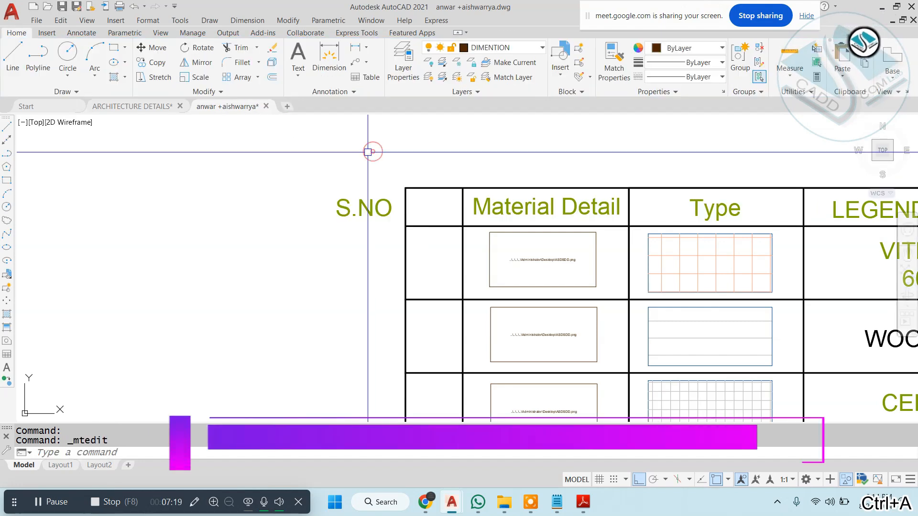
Step: Move the S.NO heading into the header cell of the new first column
{"action": "key", "text": "Escape"}
{"action": "scroll", "coordinate": [371, 200], "scroll_direction": "up", "scroll_amount": 5}
{"action": "left_click", "coordinate": [381, 172]}
{"action": "left_click", "coordinate": [311, 250]}
{"action": "type", "text": "m"}
{"action": "key", "text": "Return"}
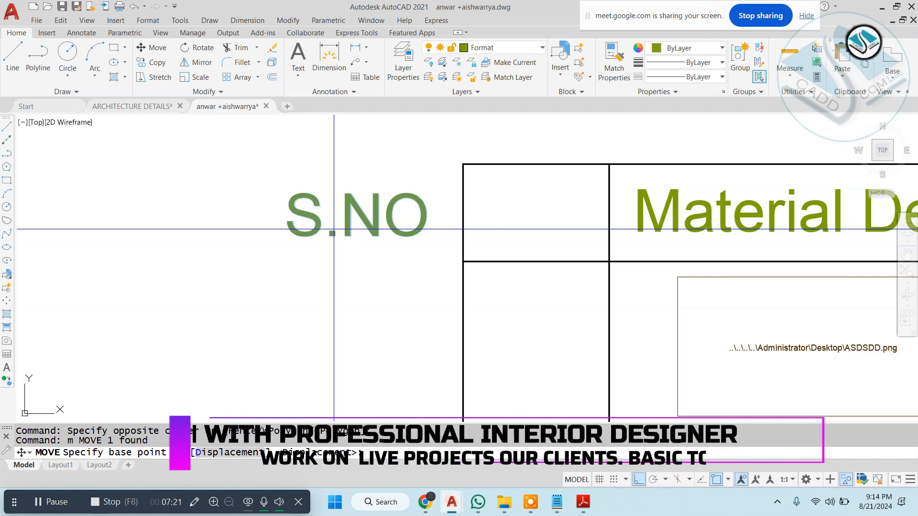
{"action": "left_click", "coordinate": [333, 229]}
{"action": "left_click", "coordinate": [523, 231]}
{"action": "key", "text": "Escape"}
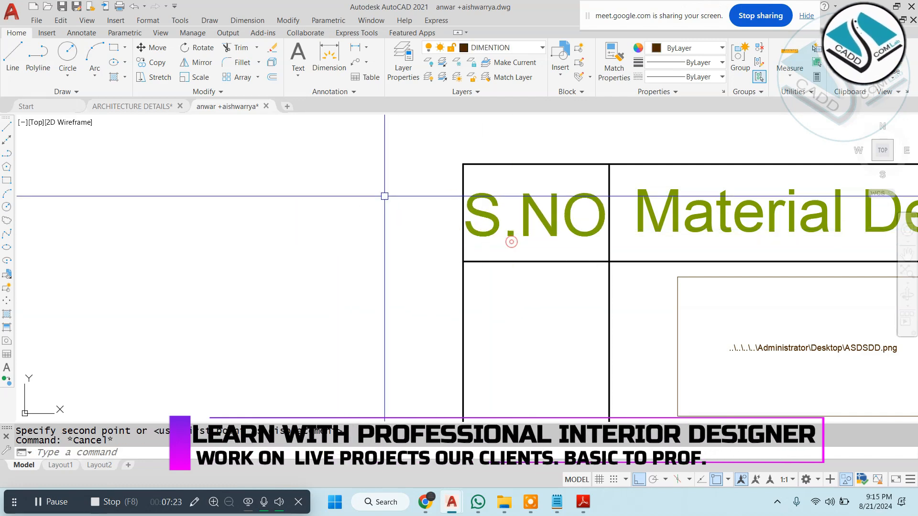
Step: Copy the S.NO text down into the vitrified tiles row and change the copy to "1-"
{"action": "scroll", "coordinate": [512, 234], "scroll_direction": "down", "scroll_amount": 4}
{"action": "scroll", "coordinate": [428, 200], "scroll_direction": "up", "scroll_amount": 2}
{"action": "type", "text": "c"}
{"action": "key", "text": "Return"}
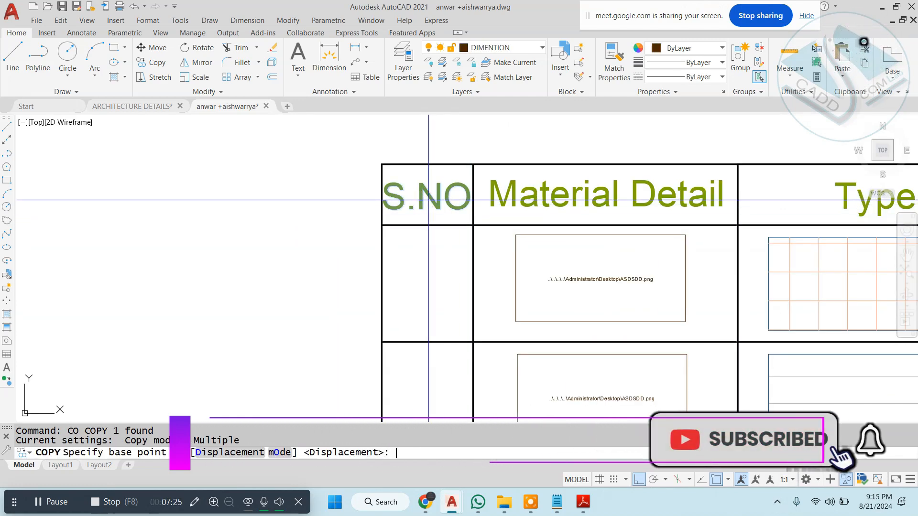
{"action": "left_click", "coordinate": [428, 200]}
{"action": "left_click", "coordinate": [428, 282]}
{"action": "key", "text": "Escape"}
{"action": "double_click", "coordinate": [431, 270]}
{"action": "key", "text": "ctrl+a"}
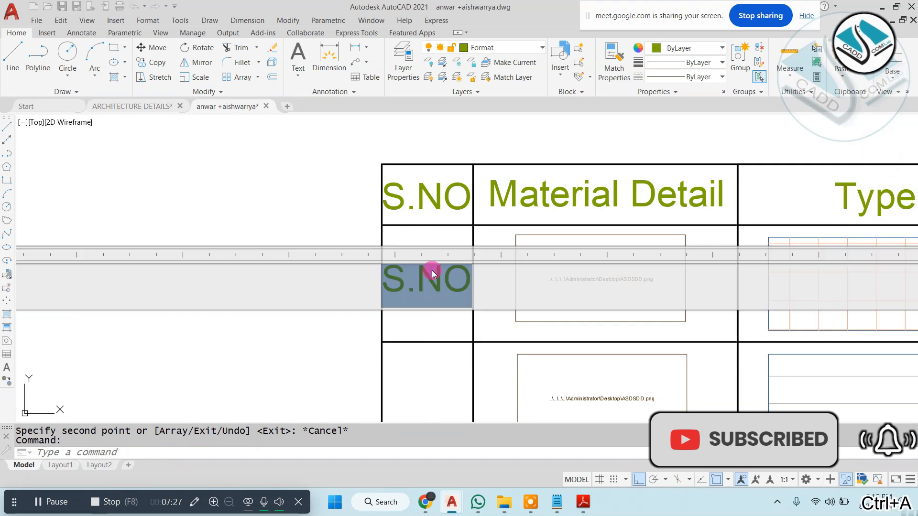
{"action": "type", "text": "1-"}
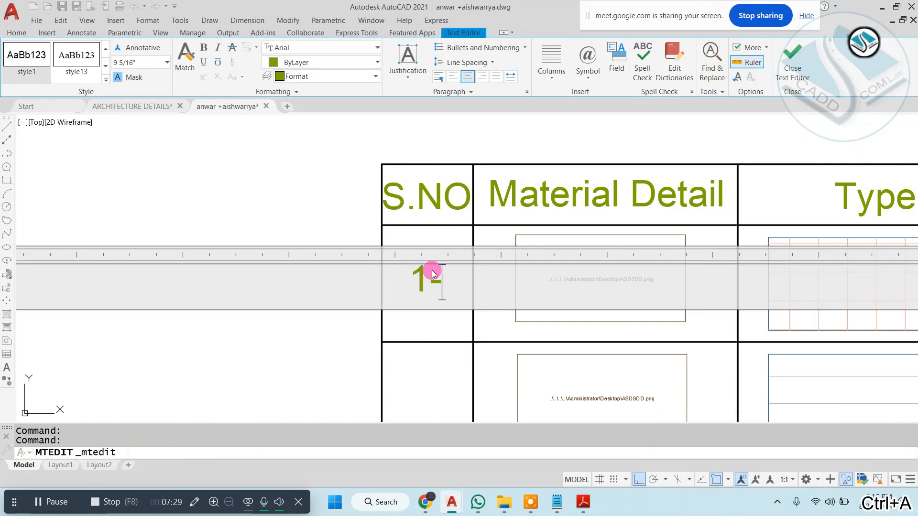
{"action": "key", "text": "Escape"}
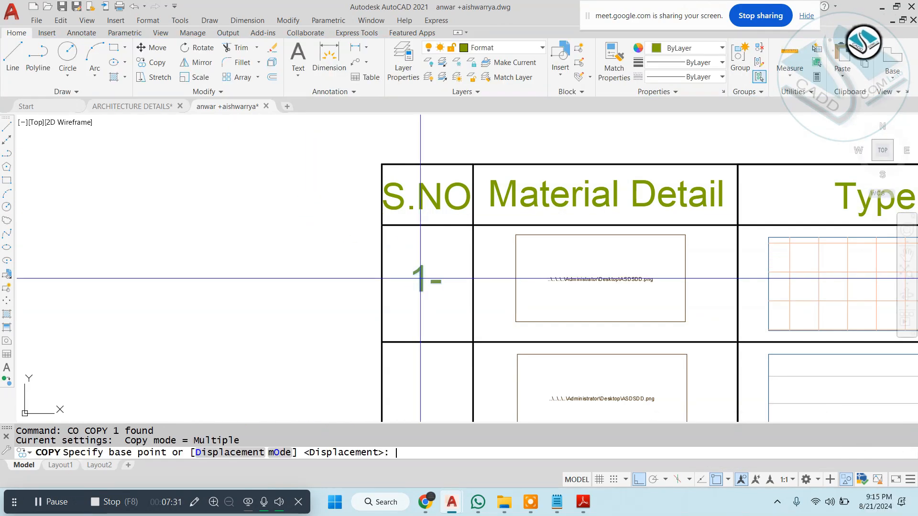
Step: Copy the "1-" number into every remaining row of the S.NO column, down to the blank last row
{"action": "left_click", "coordinate": [382, 225]}
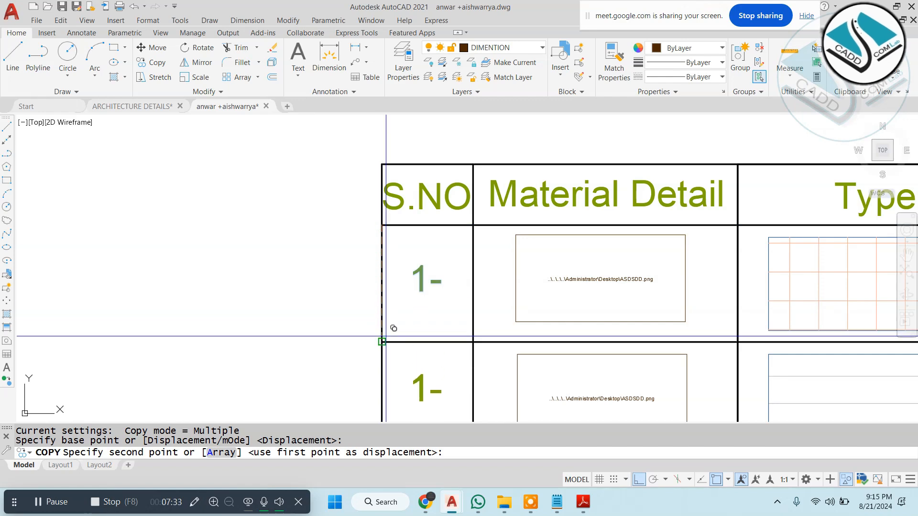
{"action": "scroll", "coordinate": [381, 342], "scroll_direction": "down", "scroll_amount": 3}
{"action": "middle_click_drag", "start_coordinate": [381, 342], "coordinate": [376, 224]}
{"action": "left_click", "coordinate": [380, 262]}
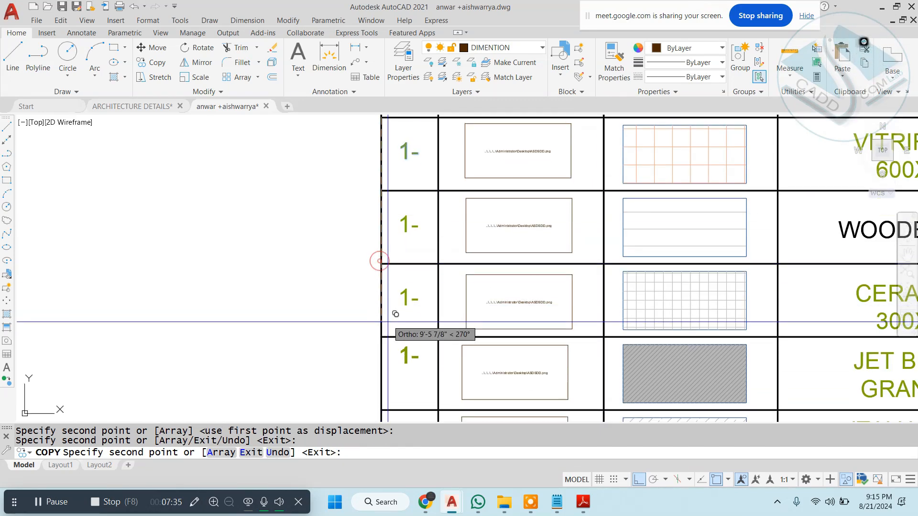
{"action": "left_click", "coordinate": [382, 337]}
{"action": "middle_click_drag", "start_coordinate": [384, 379], "coordinate": [385, 214]}
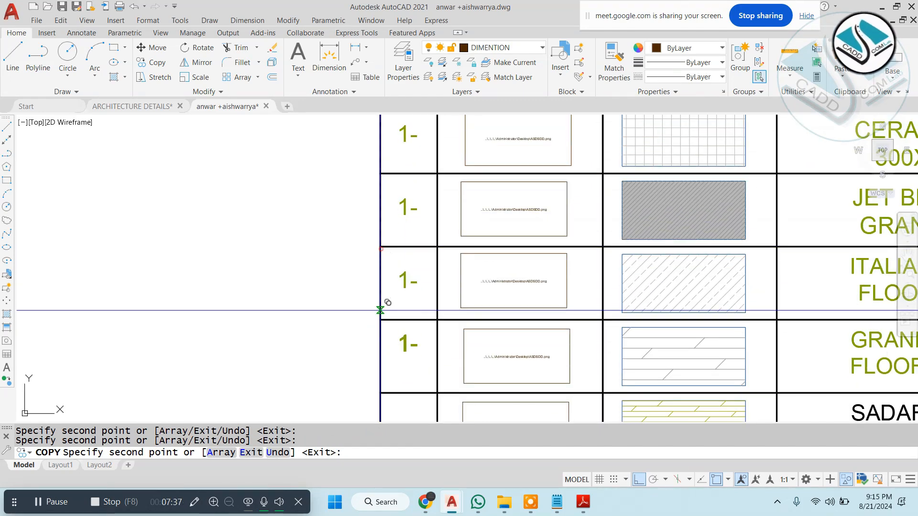
{"action": "middle_click_drag", "start_coordinate": [380, 353], "coordinate": [369, 216]}
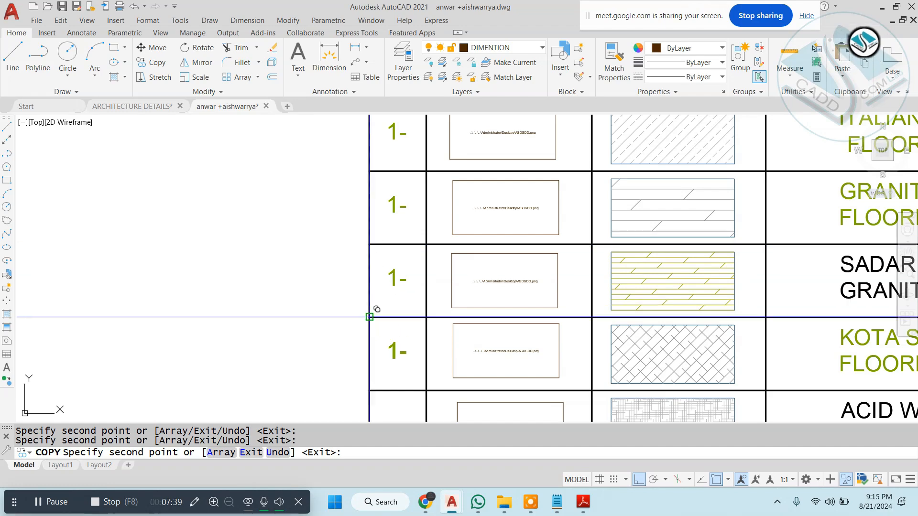
{"action": "left_click", "coordinate": [370, 317]}
{"action": "scroll", "coordinate": [373, 330], "scroll_direction": "up", "scroll_amount": 1}
{"action": "middle_click_drag", "start_coordinate": [372, 330], "coordinate": [367, 175]}
{"action": "scroll", "coordinate": [362, 349], "scroll_direction": "down", "scroll_amount": 1}
{"action": "middle_click_drag", "start_coordinate": [360, 362], "coordinate": [359, 231]}
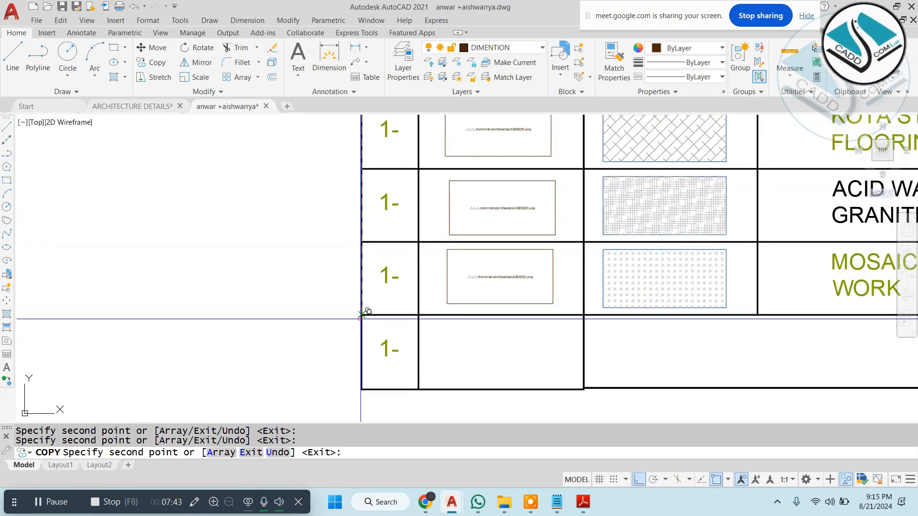
{"action": "left_click", "coordinate": [360, 319]}
{"action": "scroll", "coordinate": [445, 279], "scroll_direction": "down", "scroll_amount": 3}
{"action": "scroll", "coordinate": [460, 291], "scroll_direction": "up", "scroll_amount": 3}
{"action": "key", "text": "Escape"}
{"action": "key", "text": "Escape"}
Step: Extend the vertical line between the Type and LEGEND columns down to the table's lower border
{"action": "scroll", "coordinate": [453, 286], "scroll_direction": "down", "scroll_amount": 2}
{"action": "mouse_move", "coordinate": [491, 171]}
{"action": "middle_mouse_down"}
{"action": "mouse_move", "coordinate": [458, 288]}
{"action": "mouse_move", "coordinate": [391, 338]}
{"action": "middle_mouse_up"}
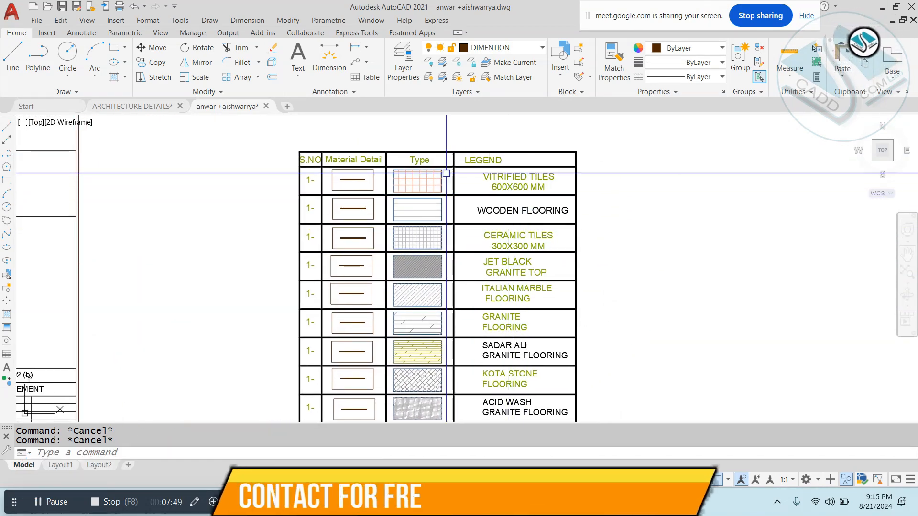
{"action": "scroll", "coordinate": [346, 167], "scroll_direction": "up", "scroll_amount": 2}
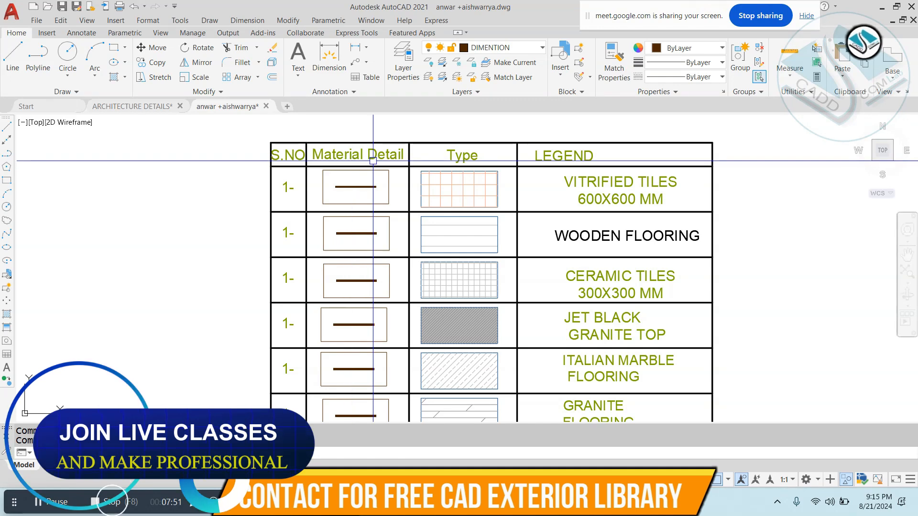
{"action": "mouse_move", "coordinate": [635, 175]}
{"action": "middle_mouse_down"}
{"action": "mouse_move", "coordinate": [524, 157]}
{"action": "mouse_move", "coordinate": [434, 174]}
{"action": "middle_mouse_up"}
{"action": "scroll", "coordinate": [422, 174], "scroll_direction": "down", "scroll_amount": 2}
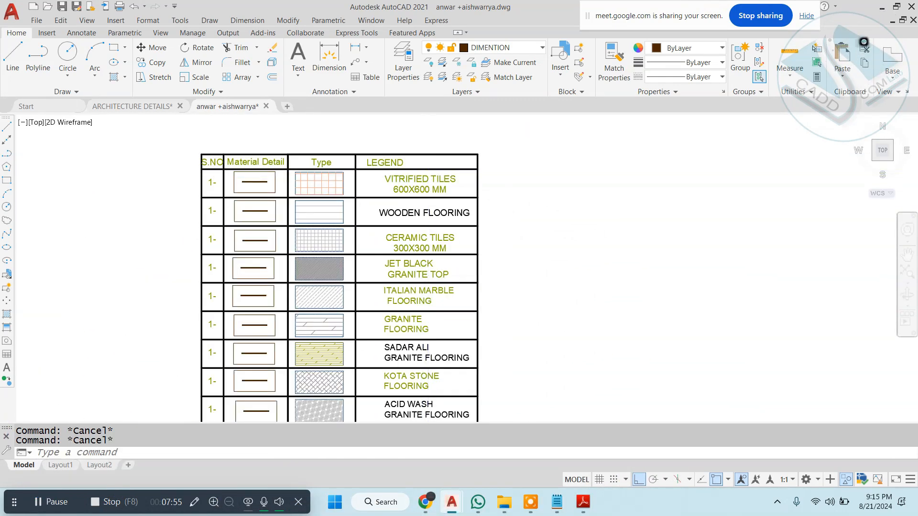
{"action": "scroll", "coordinate": [428, 165], "scroll_direction": "down", "scroll_amount": 2}
{"action": "left_click", "coordinate": [376, 144]}
{"action": "key", "text": "Escape"}
{"action": "type", "text": "ex"}
{"action": "key", "text": "Return"}
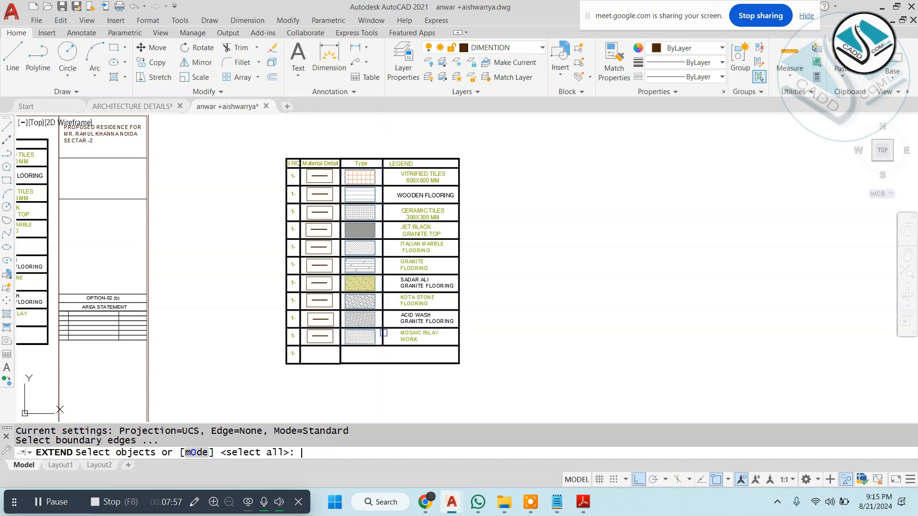
{"action": "key", "text": "Return"}
{"action": "left_click", "coordinate": [383, 336]}
{"action": "key", "text": "Escape"}
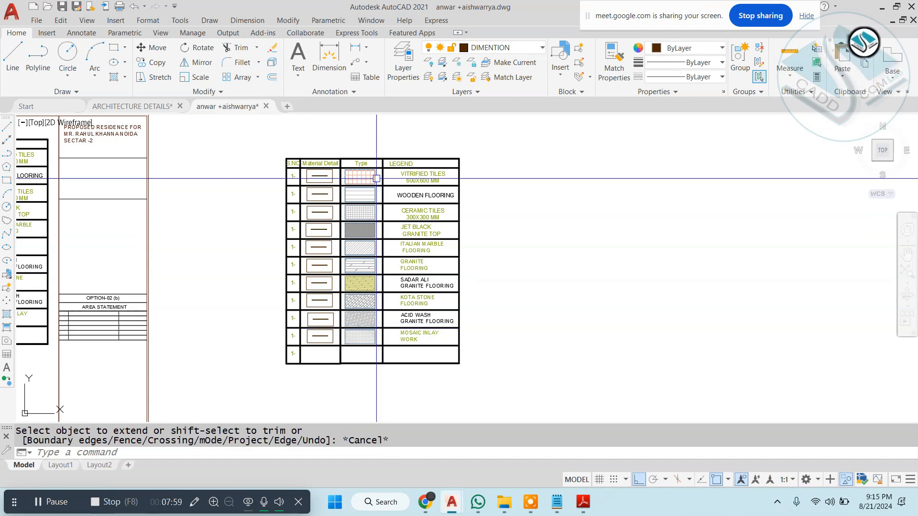
Step: Copy the LEGEND column's border lines and flooring name texts from the copied table
{"action": "left_click", "coordinate": [375, 153]}
{"action": "left_click", "coordinate": [529, 365]}
{"action": "left_click", "coordinate": [513, 137]}
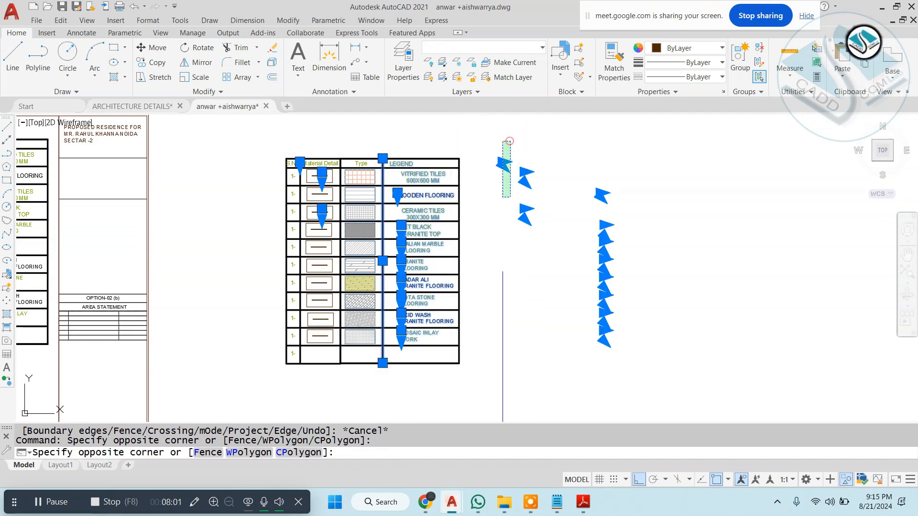
{"action": "left_click", "coordinate": [415, 402]}
{"action": "type", "text": "co"}
{"action": "key", "text": "Return"}
{"action": "left_click", "coordinate": [439, 316]}
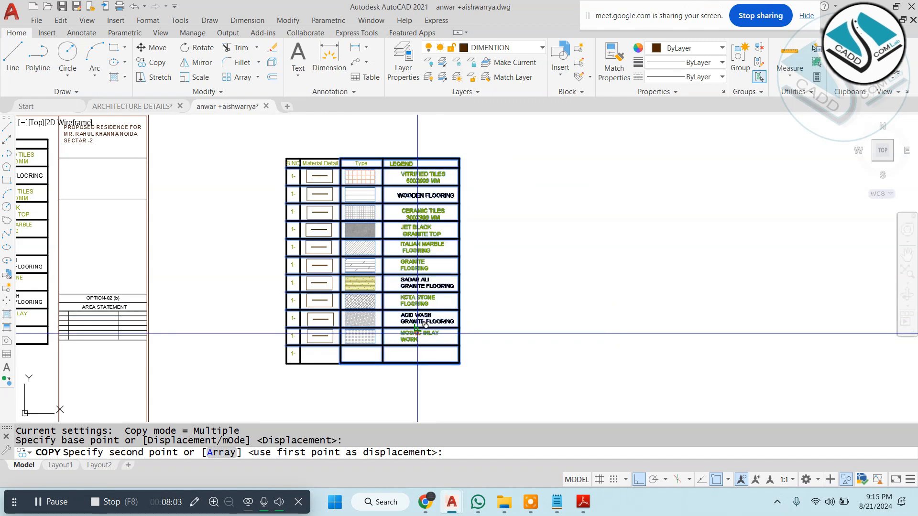
Step: Place the copied table columns to the right of the material table and trim the row lines across the copied Type column
{"action": "left_click", "coordinate": [638, 311]}
{"action": "key", "text": "Escape"}
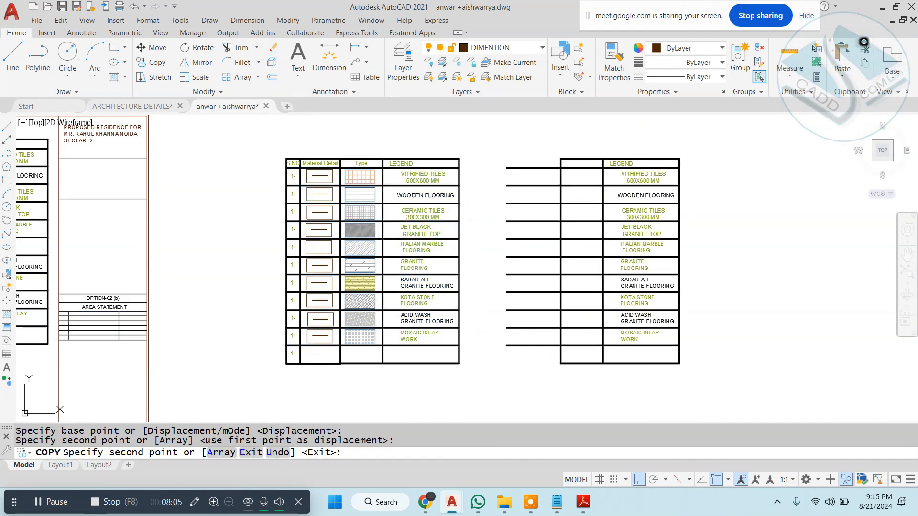
{"action": "type", "text": "tr"}
{"action": "key", "text": "Return"}
{"action": "key", "text": "Return"}
{"action": "left_click", "coordinate": [595, 137]}
{"action": "left_click", "coordinate": [572, 381]}
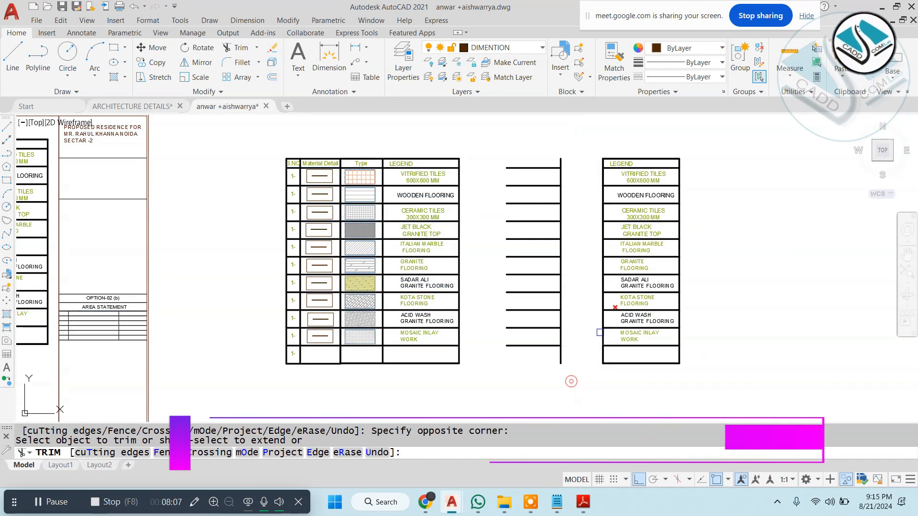
{"action": "key", "text": "Escape"}
Step: Erase the leftover lines beside the copied LEGEND column, keeping only that column
{"action": "left_click", "coordinate": [595, 117]}
{"action": "left_click", "coordinate": [500, 386]}
{"action": "type", "text": "e"}
{"action": "key", "text": "Return"}
{"action": "key", "text": "Escape"}
Step: Replace the copied column's LEGEND heading with "thicknes of material" and convert it to uppercase
{"action": "scroll", "coordinate": [646, 163], "scroll_direction": "up", "scroll_amount": 6}
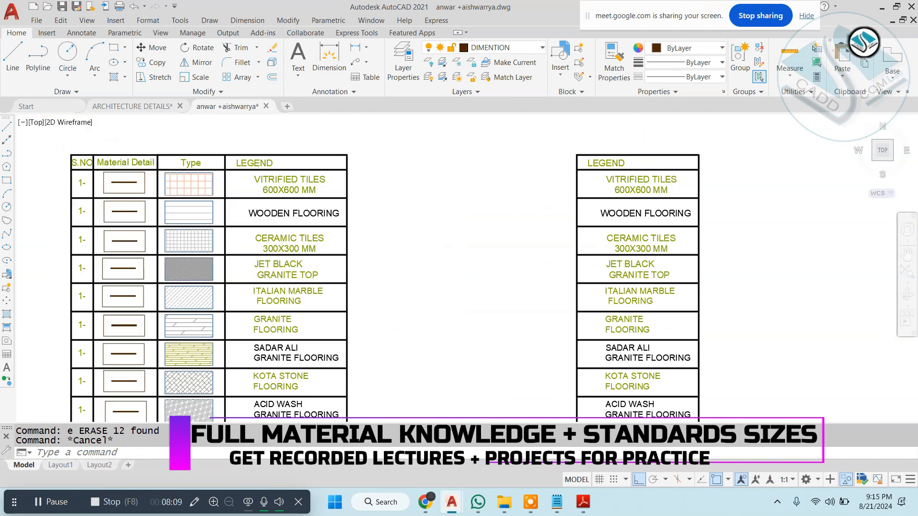
{"action": "double_click", "coordinate": [580, 162]}
{"action": "key", "text": "ctrl+a"}
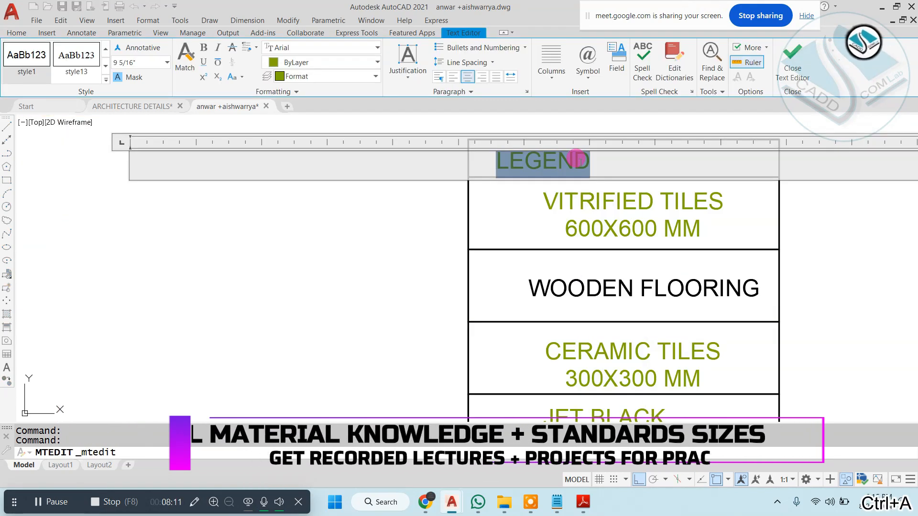
{"action": "type", "text": "thicknes"}
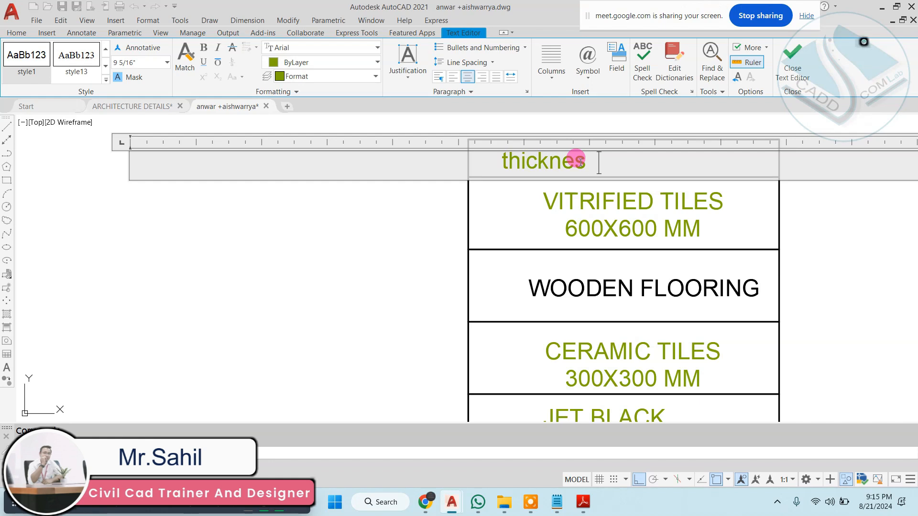
{"action": "type", "text": " of material"}
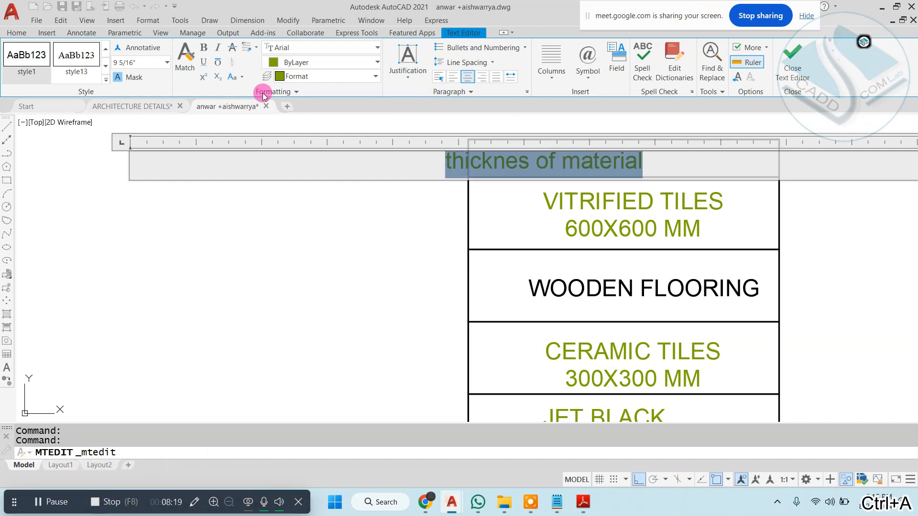
{"action": "left_click", "coordinate": [237, 76]}
{"action": "left_click", "coordinate": [247, 97]}
{"action": "left_click", "coordinate": [311, 235]}
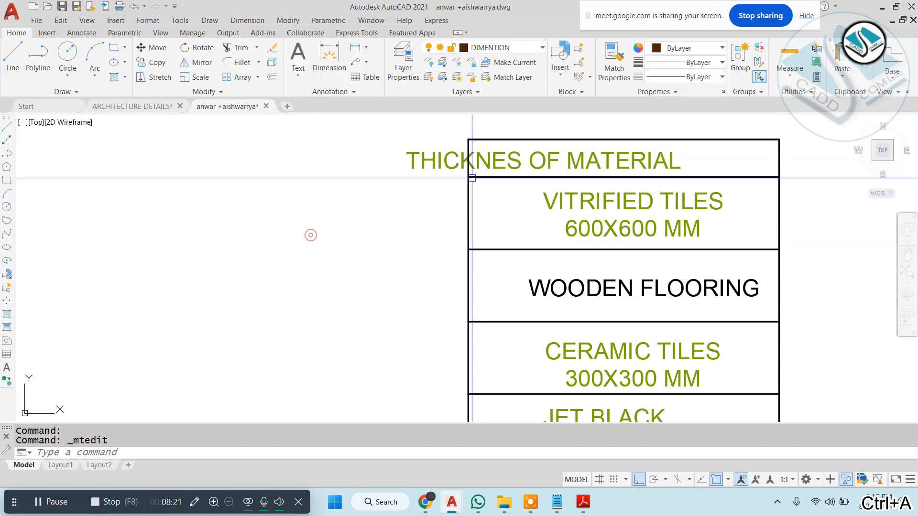
{"action": "key", "text": "Escape"}
Step: Move the THICKNES OF MATERIAL heading horizontally so it sits inside its header cell
{"action": "left_click", "coordinate": [500, 161]}
{"action": "middle_click_drag", "start_coordinate": [549, 166], "coordinate": [378, 191]}
{"action": "type", "text": "m"}
{"action": "key", "text": "Return"}
{"action": "left_click", "coordinate": [649, 177]}
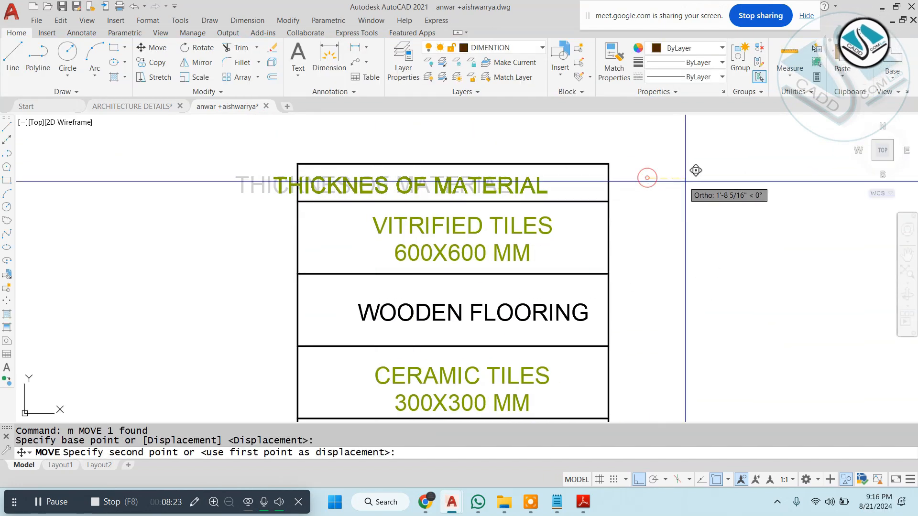
{"action": "key", "text": "Escape"}
{"action": "scroll", "coordinate": [529, 184], "scroll_direction": "down", "scroll_amount": 5}
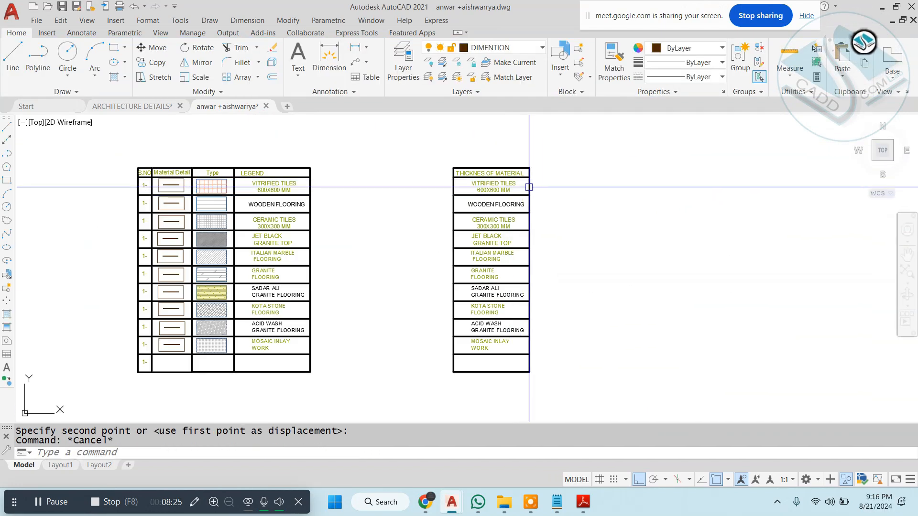
{"action": "left_click", "coordinate": [570, 154]}
{"action": "left_click", "coordinate": [406, 408]}
{"action": "type", "text": "m"}
{"action": "key", "text": "Return"}
{"action": "scroll", "coordinate": [432, 172], "scroll_direction": "up", "scroll_amount": 4}
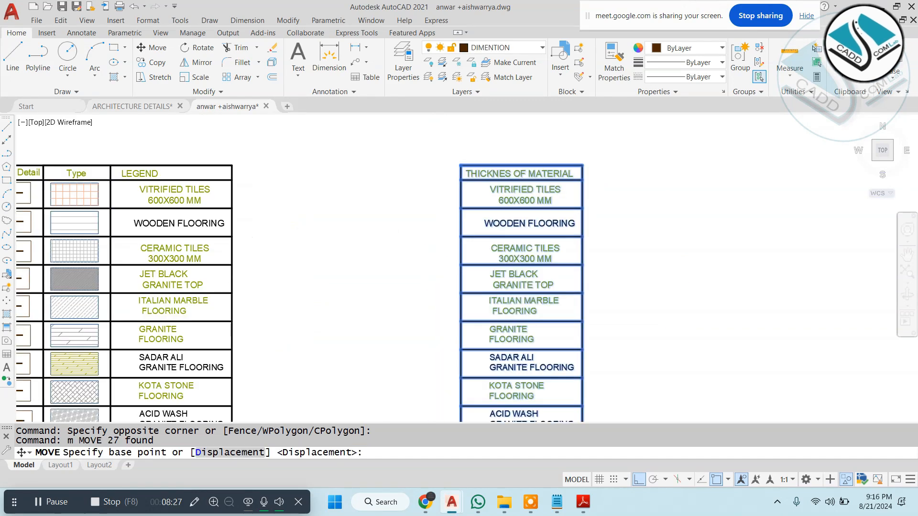
{"action": "left_click", "coordinate": [471, 163]}
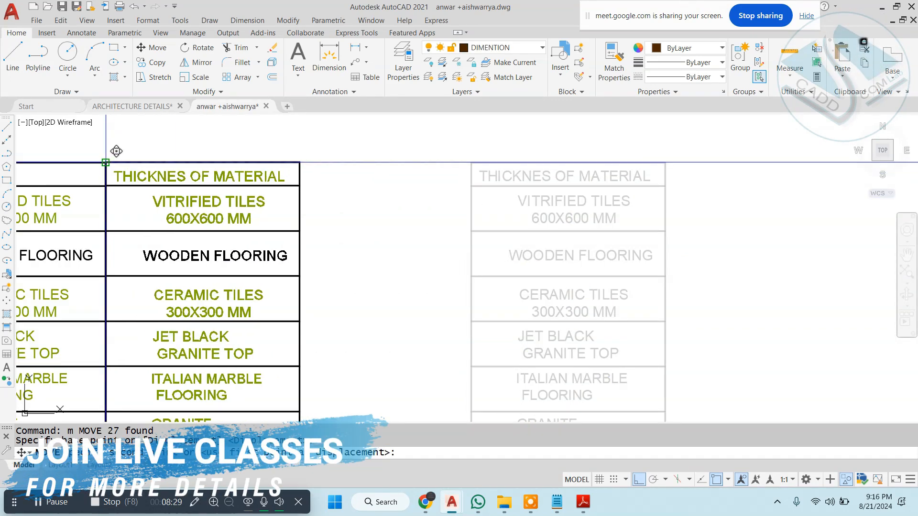
{"action": "key", "text": "Escape"}
Step: Copy the THICKNES OF MATERIAL column from its top-left corner onto the top-right corner of the main table
{"action": "scroll", "coordinate": [479, 177], "scroll_direction": "down", "scroll_amount": 4}
{"action": "left_click", "coordinate": [435, 391]}
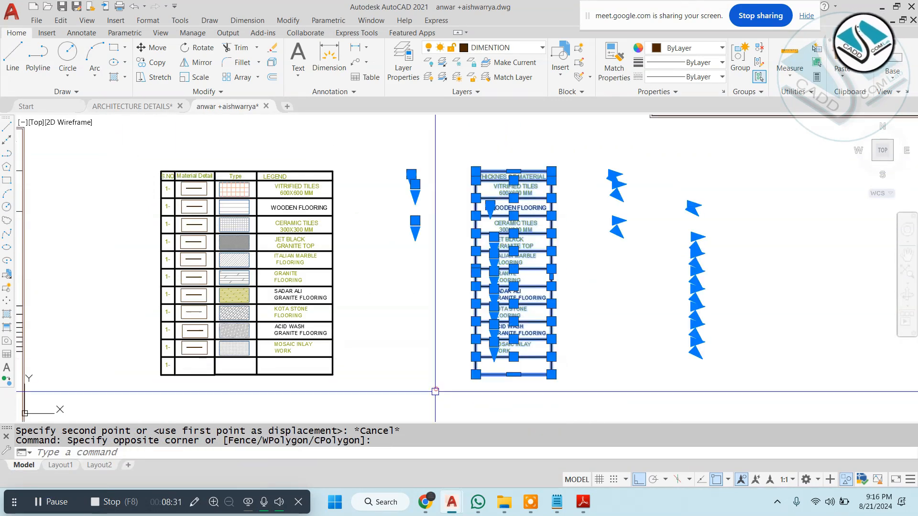
{"action": "type", "text": "co"}
{"action": "key", "text": "Return"}
{"action": "scroll", "coordinate": [495, 170], "scroll_direction": "up", "scroll_amount": 5}
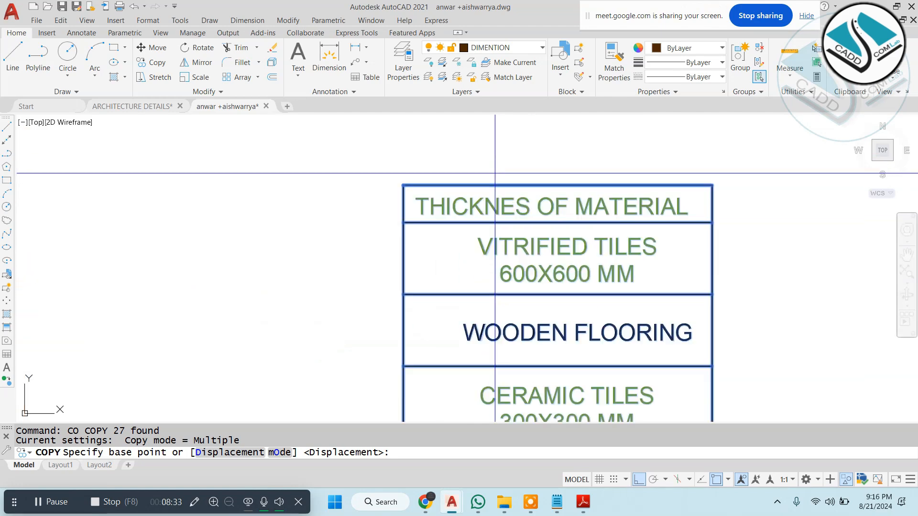
{"action": "left_click", "coordinate": [410, 185]}
{"action": "scroll", "coordinate": [406, 182], "scroll_direction": "down", "scroll_amount": 4}
{"action": "scroll", "coordinate": [449, 198], "scroll_direction": "up", "scroll_amount": 3}
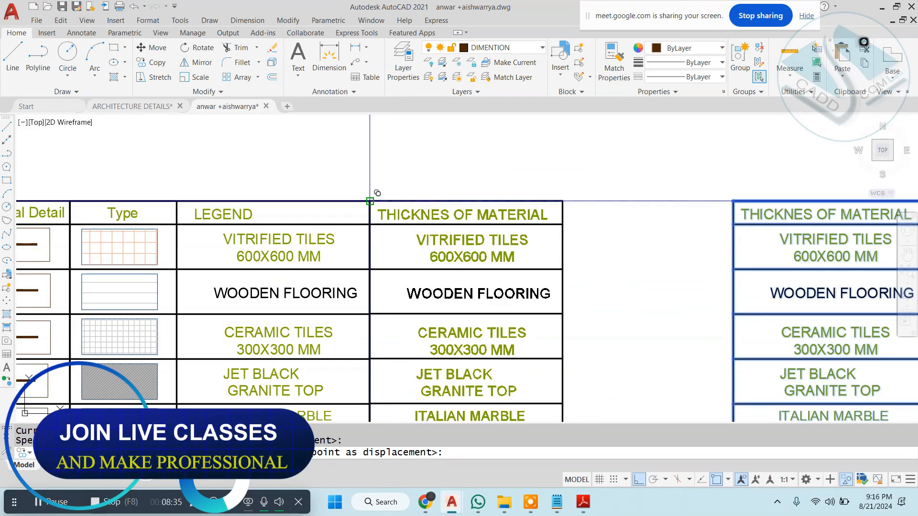
{"action": "key", "text": "Escape"}
Step: Change the heading of the separate column to "company name" in uppercase
{"action": "scroll", "coordinate": [456, 202], "scroll_direction": "down", "scroll_amount": 2}
{"action": "scroll", "coordinate": [526, 192], "scroll_direction": "up", "scroll_amount": 4}
{"action": "key", "text": "Escape"}
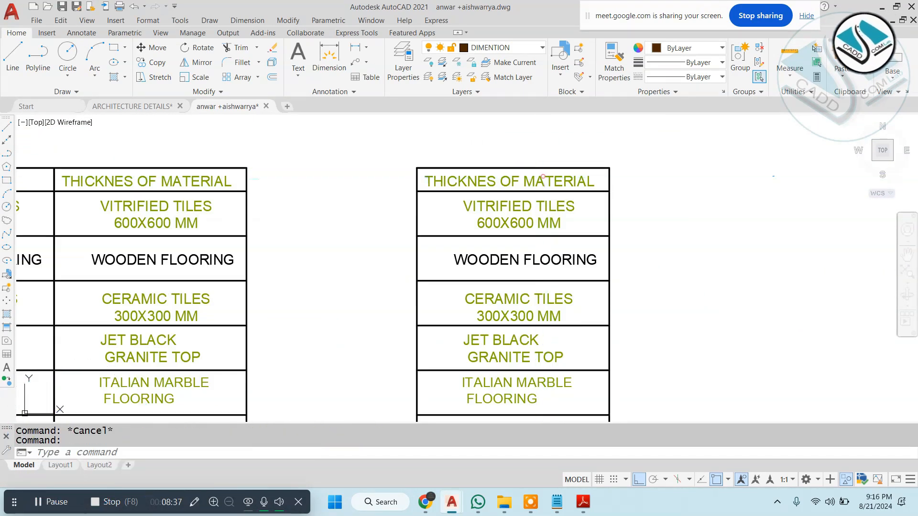
{"action": "double_click", "coordinate": [539, 178]}
{"action": "key", "text": "ctrl+a"}
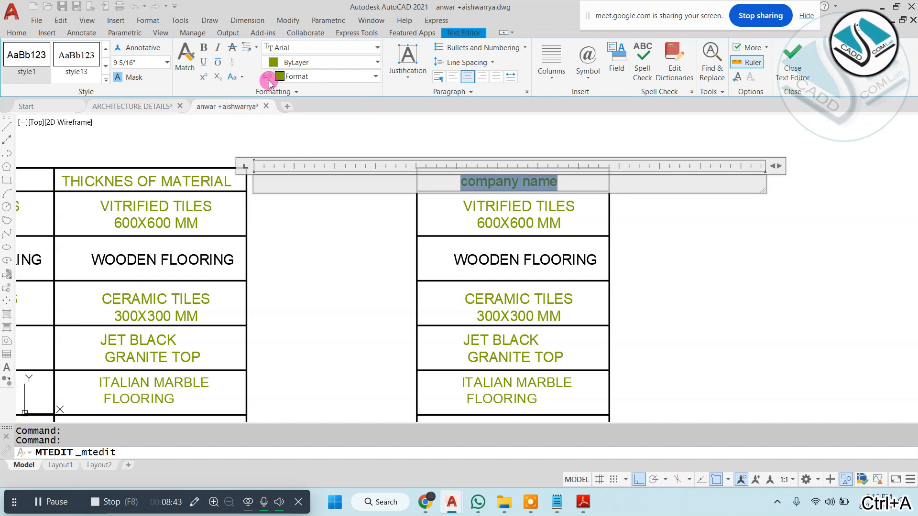
{"action": "left_click", "coordinate": [534, 147]}
{"action": "key", "text": "Escape"}
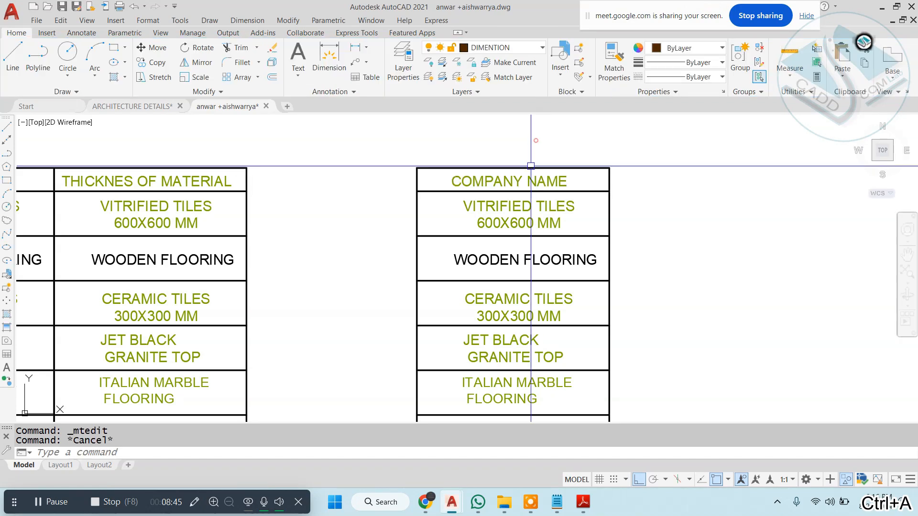
Step: Move the COMPANY NAME column to the right, leaving a wider gap from the main table
{"action": "scroll", "coordinate": [531, 164], "scroll_direction": "down", "scroll_amount": 4}
{"action": "left_click", "coordinate": [607, 149]}
{"action": "left_click", "coordinate": [496, 313]}
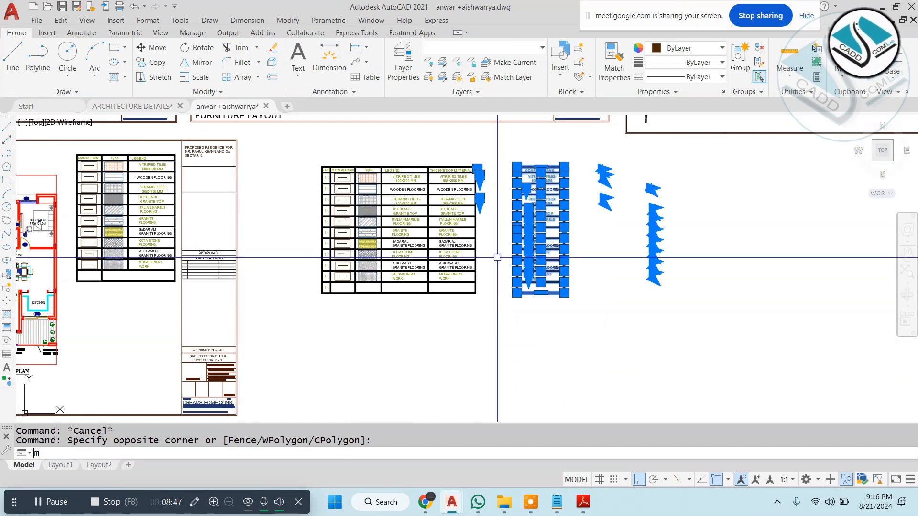
{"action": "type", "text": "m"}
{"action": "key", "text": "Return"}
{"action": "scroll", "coordinate": [510, 164], "scroll_direction": "up", "scroll_amount": 6}
{"action": "left_click", "coordinate": [591, 137]}
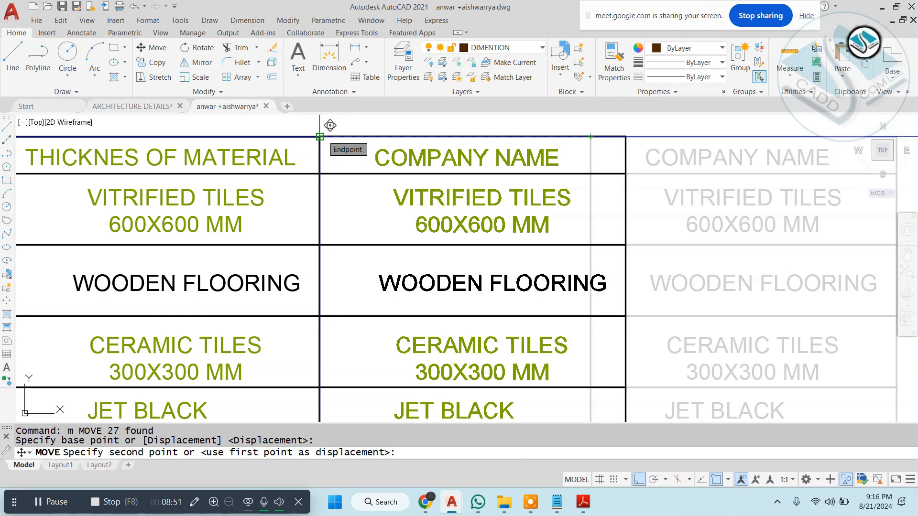
{"action": "scroll", "coordinate": [330, 125], "scroll_direction": "down", "scroll_amount": 5}
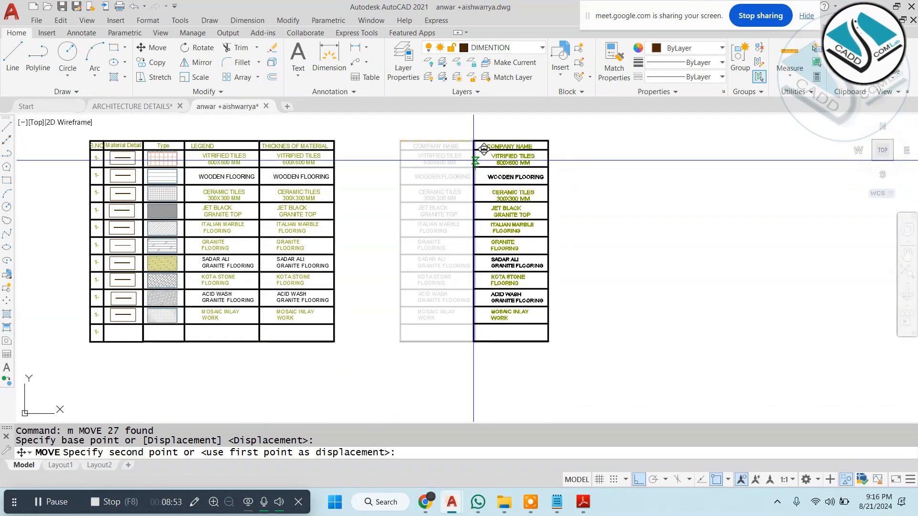
{"action": "left_click", "coordinate": [477, 152]}
{"action": "key", "text": "Escape"}
Step: Shift the whole COMPANY NAME column still farther right of the main table
{"action": "left_click", "coordinate": [576, 135]}
{"action": "left_click", "coordinate": [438, 375]}
{"action": "type", "text": "m"}
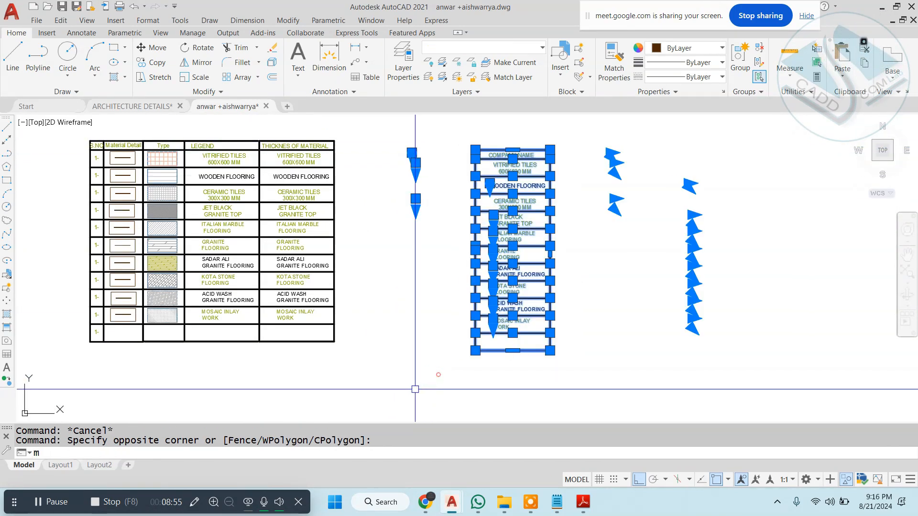
{"action": "key", "text": "space"}
{"action": "left_click", "coordinate": [424, 390]}
{"action": "left_click", "coordinate": [545, 380]}
{"action": "key", "text": "Escape"}
{"action": "key", "text": "Escape"}
Step: Copy the COMPANY NAME column from its top-left corner to the table's top-right corner, beside THICKNES OF MATERIAL
{"action": "left_click", "coordinate": [698, 132]}
{"action": "left_click", "coordinate": [488, 393]}
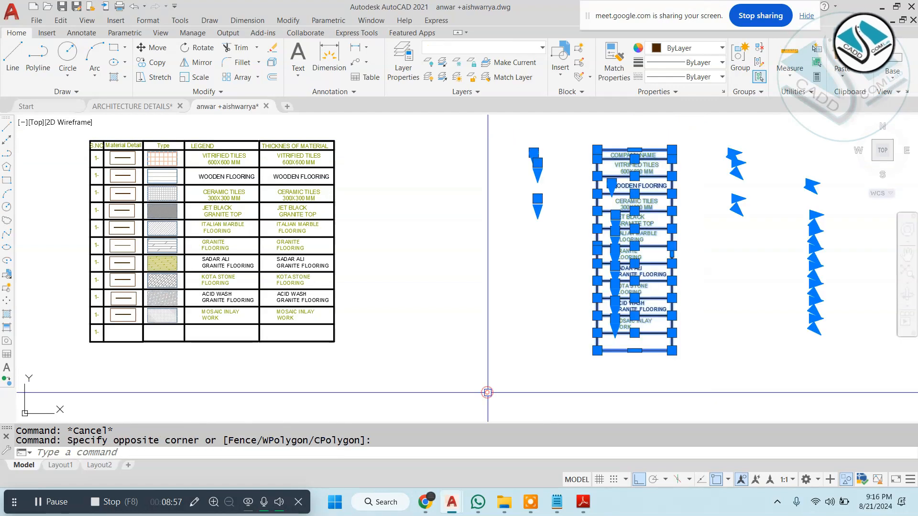
{"action": "type", "text": "co"}
{"action": "key", "text": "space"}
{"action": "scroll", "coordinate": [595, 149], "scroll_direction": "up", "scroll_amount": 5}
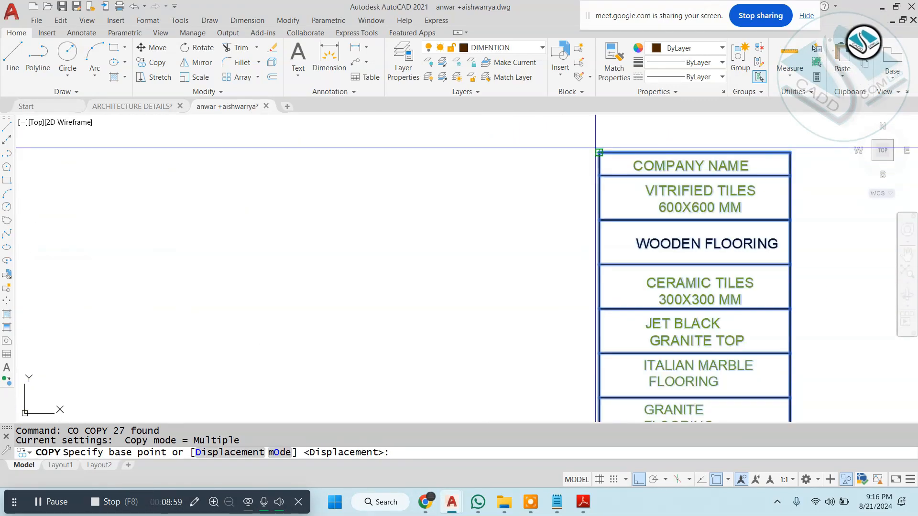
{"action": "left_click", "coordinate": [598, 151]}
{"action": "scroll", "coordinate": [640, 176], "scroll_direction": "down", "scroll_amount": 6}
{"action": "scroll", "coordinate": [407, 161], "scroll_direction": "up", "scroll_amount": 6}
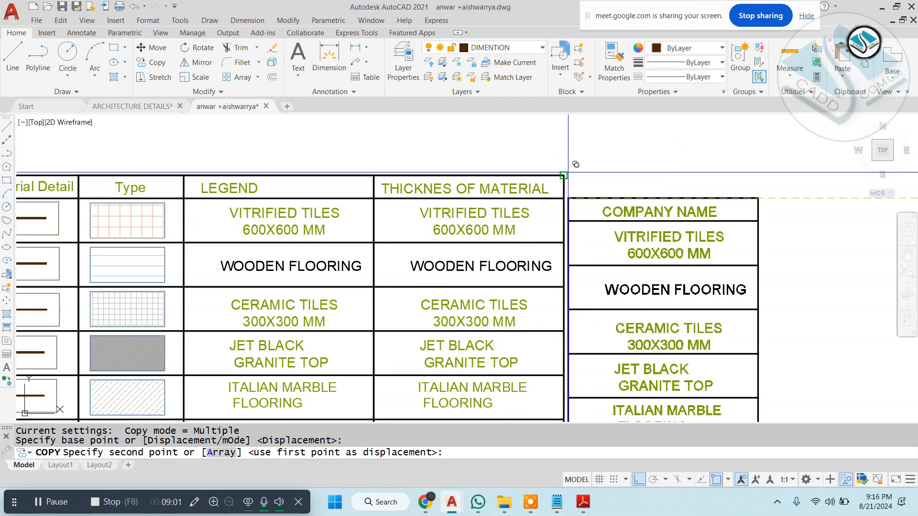
{"action": "left_click", "coordinate": [564, 176]}
{"action": "scroll", "coordinate": [505, 209], "scroll_direction": "down", "scroll_amount": 4}
{"action": "key", "text": "Escape"}
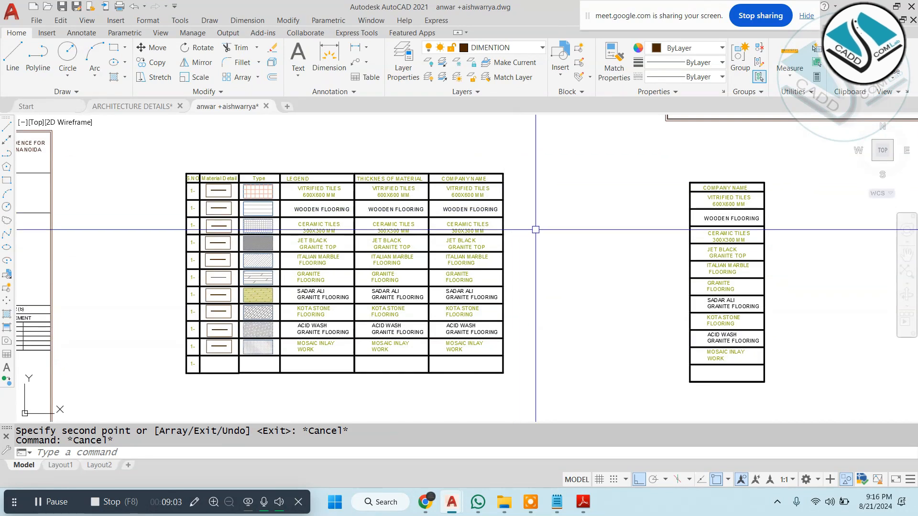
Step: Change the remaining separate column's COMPANY NAME heading to "area" in uppercase
{"action": "scroll", "coordinate": [535, 230], "scroll_direction": "up", "scroll_amount": 10}
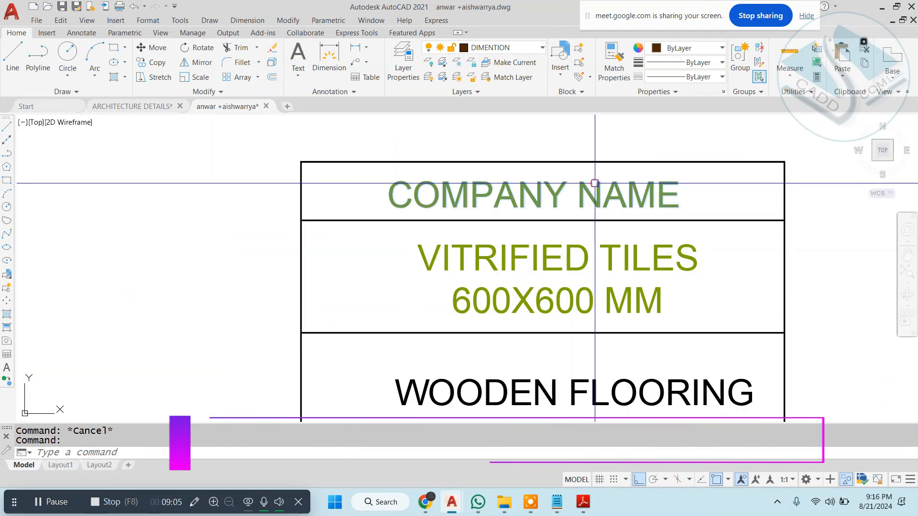
{"action": "double_click", "coordinate": [595, 183]}
{"action": "key", "text": "ctrl+a"}
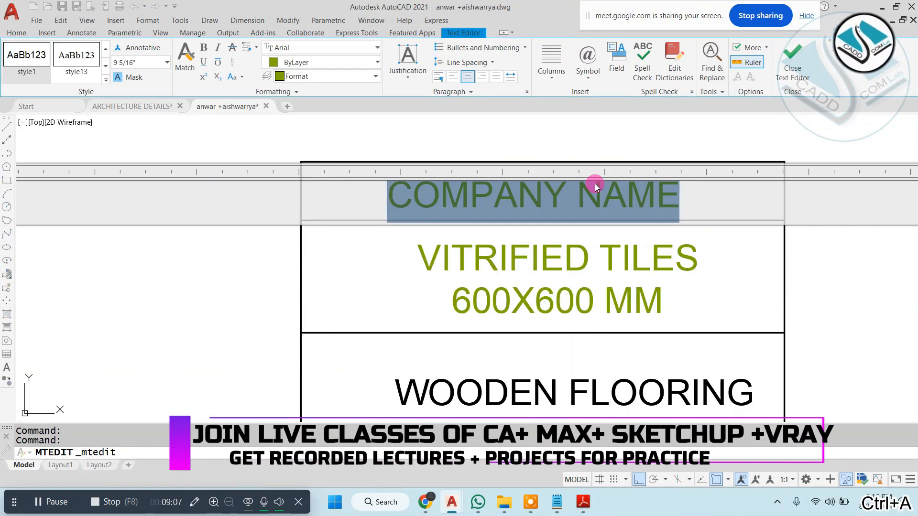
{"action": "type", "text": "area"}
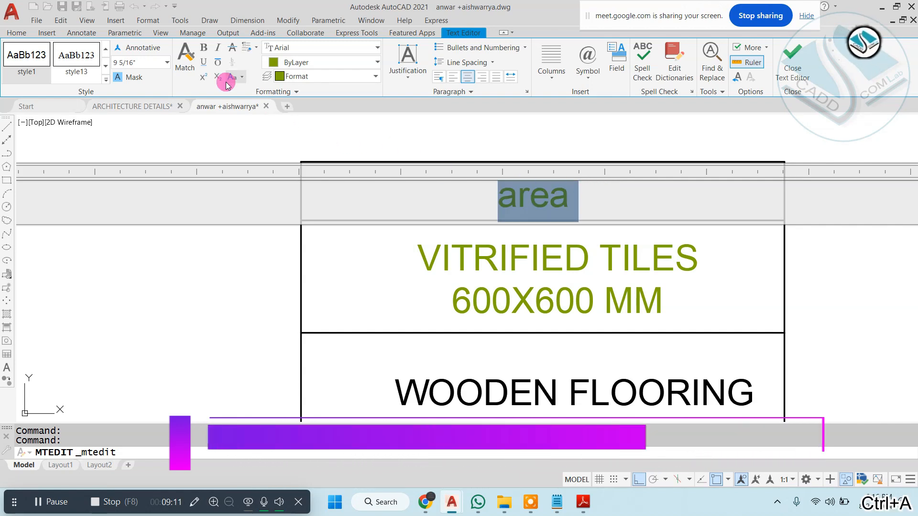
{"action": "left_click", "coordinate": [232, 77]}
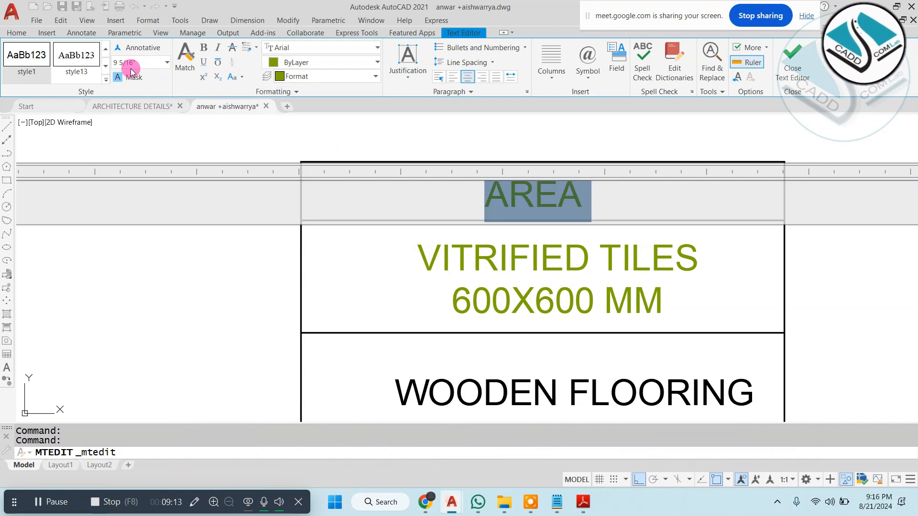
{"action": "key", "text": "Escape"}
{"action": "key", "text": "Escape"}
Step: Move the AREA column from its top-left corner onto the table's top-right corner, beside COMPANY NAME
{"action": "scroll", "coordinate": [545, 165], "scroll_direction": "down", "scroll_amount": 10}
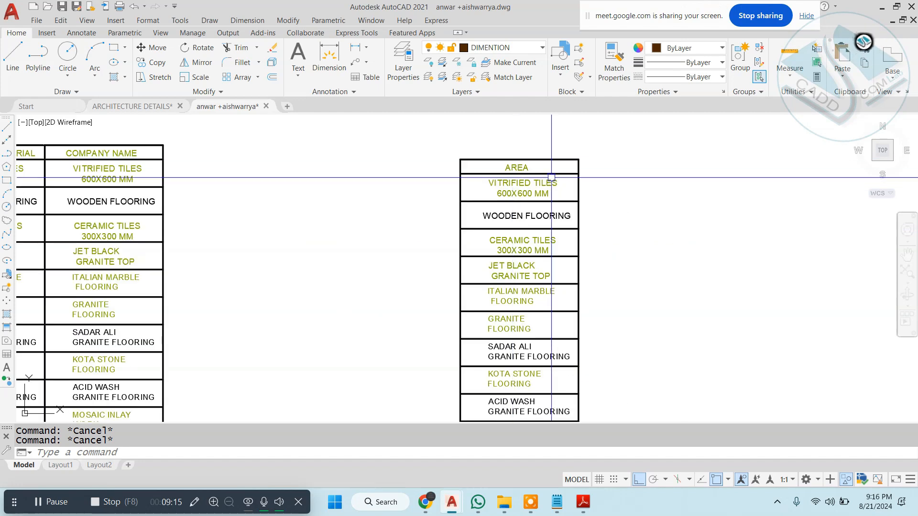
{"action": "left_click", "coordinate": [584, 158]}
{"action": "left_click", "coordinate": [470, 331]}
{"action": "type", "text": "m"}
{"action": "key", "text": "Return"}
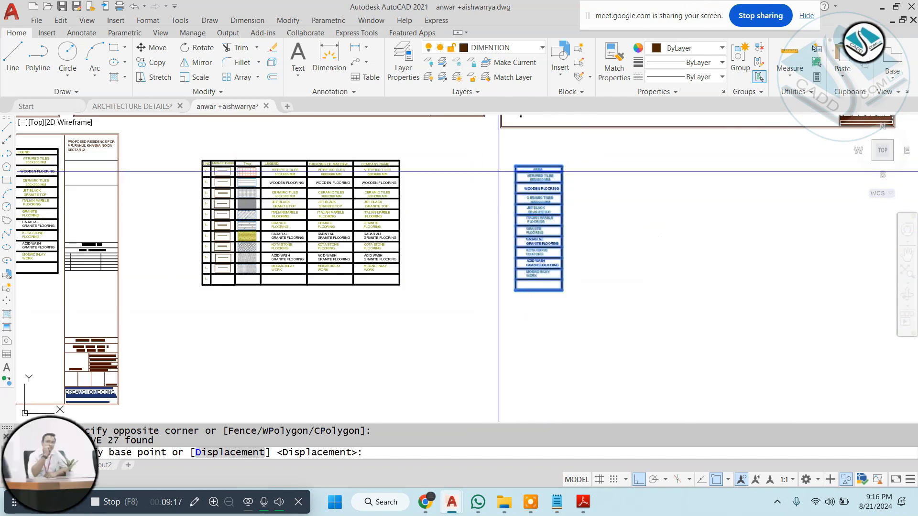
{"action": "scroll", "coordinate": [497, 171], "scroll_direction": "up", "scroll_amount": 3}
{"action": "left_click", "coordinate": [543, 158]}
{"action": "left_click", "coordinate": [246, 144]}
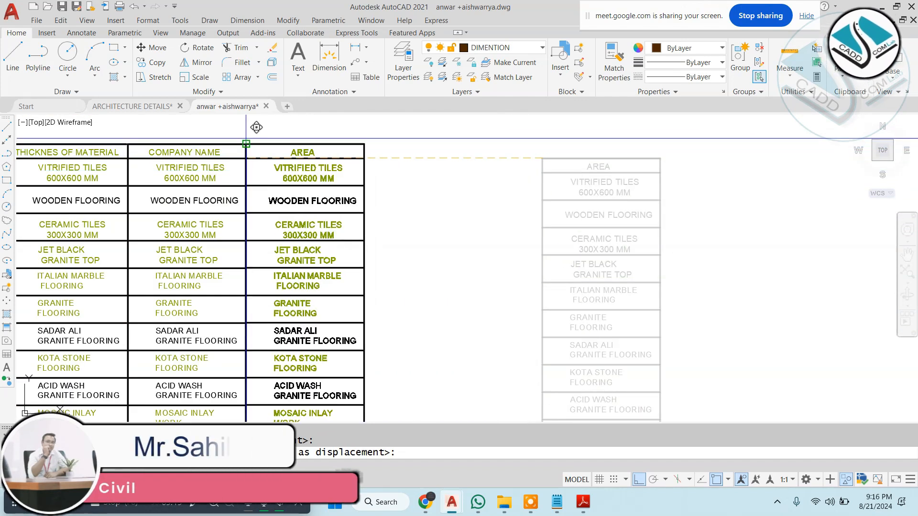
Step: Erase the old three-column material legend table from inside the flooring layout sheet
{"action": "scroll", "coordinate": [448, 211], "scroll_direction": "down", "scroll_amount": 2}
{"action": "scroll", "coordinate": [514, 265], "scroll_direction": "down", "scroll_amount": 2}
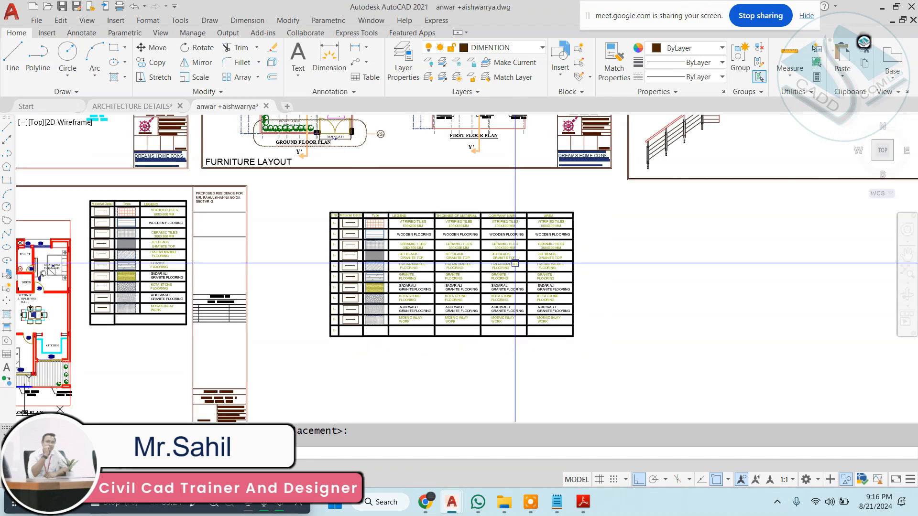
{"action": "scroll", "coordinate": [459, 287], "scroll_direction": "down", "scroll_amount": 2}
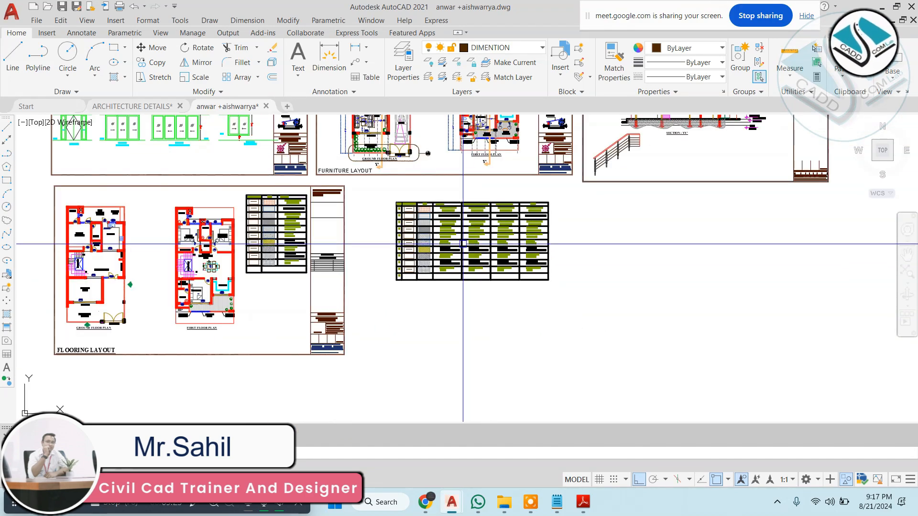
{"action": "scroll", "coordinate": [304, 233], "scroll_direction": "up", "scroll_amount": 3}
{"action": "left_click", "coordinate": [211, 158]}
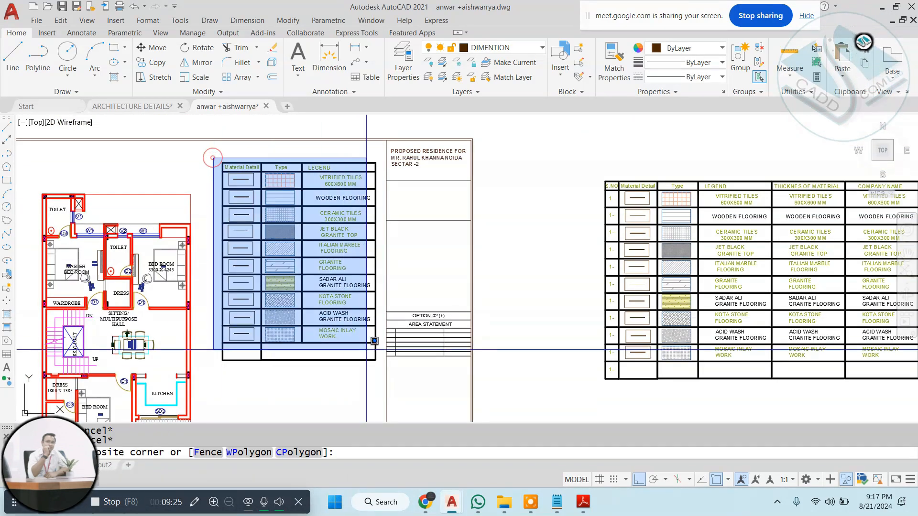
{"action": "left_click", "coordinate": [380, 378]}
{"action": "type", "text": "e"}
{"action": "key", "text": "space"}
Step: Move the LEGEND heading horizontally so it sits centred in its header cell of the extended table
{"action": "scroll", "coordinate": [353, 262], "scroll_direction": "down", "scroll_amount": 2}
{"action": "scroll", "coordinate": [602, 268], "scroll_direction": "up", "scroll_amount": 2}
{"action": "mouse_move", "coordinate": [603, 268]}
{"action": "middle_mouse_down"}
{"action": "mouse_move", "coordinate": [437, 254]}
{"action": "mouse_move", "coordinate": [378, 292]}
{"action": "mouse_move", "coordinate": [371, 249]}
{"action": "middle_mouse_up"}
{"action": "scroll", "coordinate": [438, 255], "scroll_direction": "up", "scroll_amount": 2}
{"action": "key", "text": "Escape"}
{"action": "scroll", "coordinate": [328, 275], "scroll_direction": "down", "scroll_amount": 2}
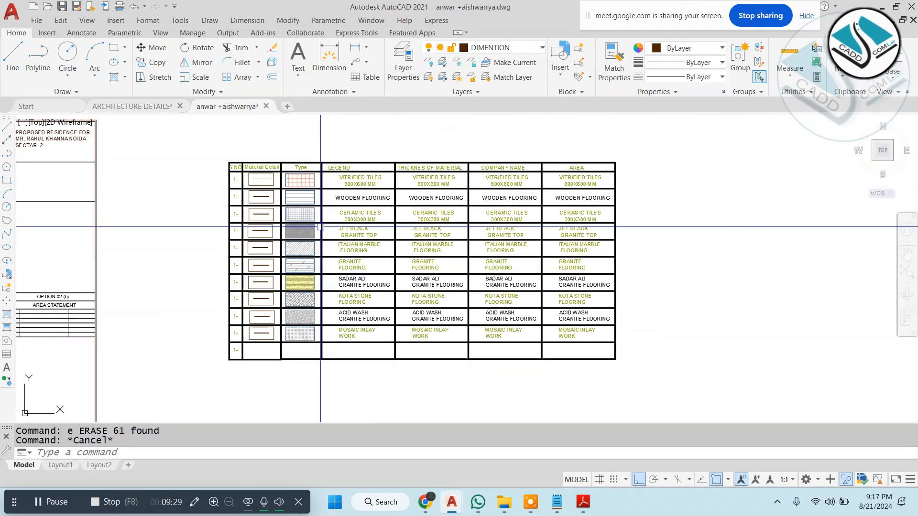
{"action": "scroll", "coordinate": [369, 192], "scroll_direction": "up", "scroll_amount": 2}
{"action": "scroll", "coordinate": [370, 190], "scroll_direction": "up", "scroll_amount": 3}
{"action": "scroll", "coordinate": [298, 203], "scroll_direction": "up", "scroll_amount": 4}
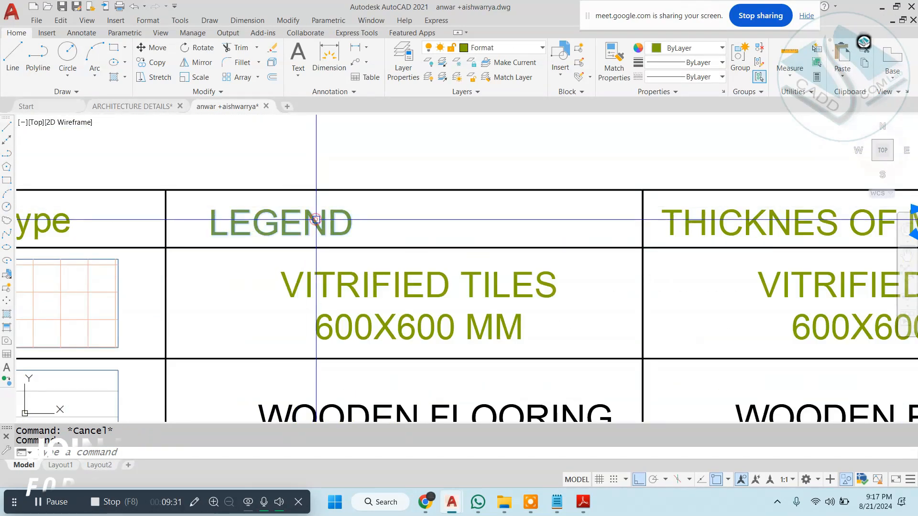
{"action": "type", "text": "m"}
{"action": "key", "text": "space"}
{"action": "left_click", "coordinate": [411, 216]}
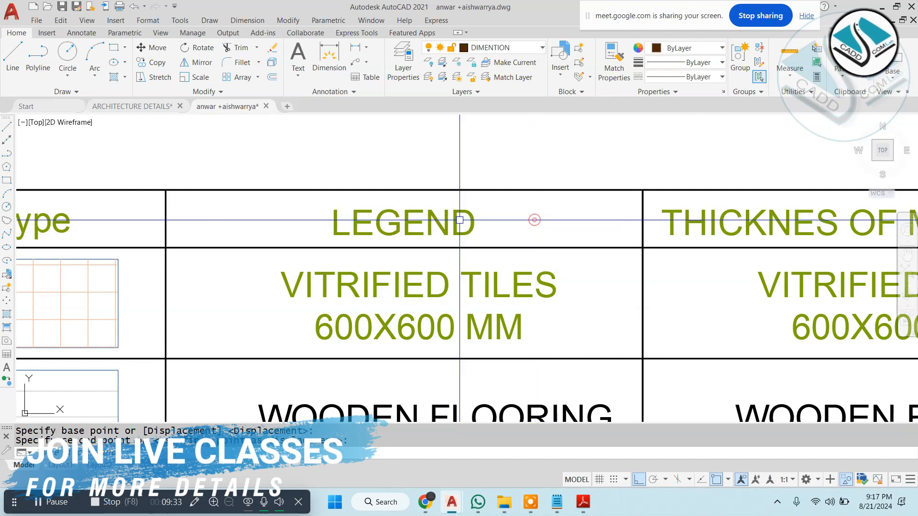
{"action": "key", "text": "Escape"}
{"action": "scroll", "coordinate": [455, 225], "scroll_direction": "down", "scroll_amount": 4}
{"action": "scroll", "coordinate": [361, 265], "scroll_direction": "down", "scroll_amount": 5}
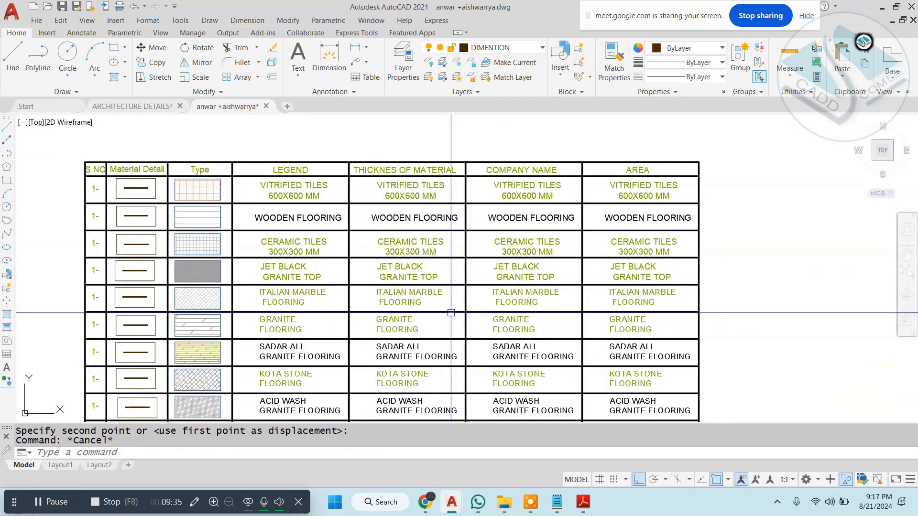
{"action": "key", "text": "Escape"}
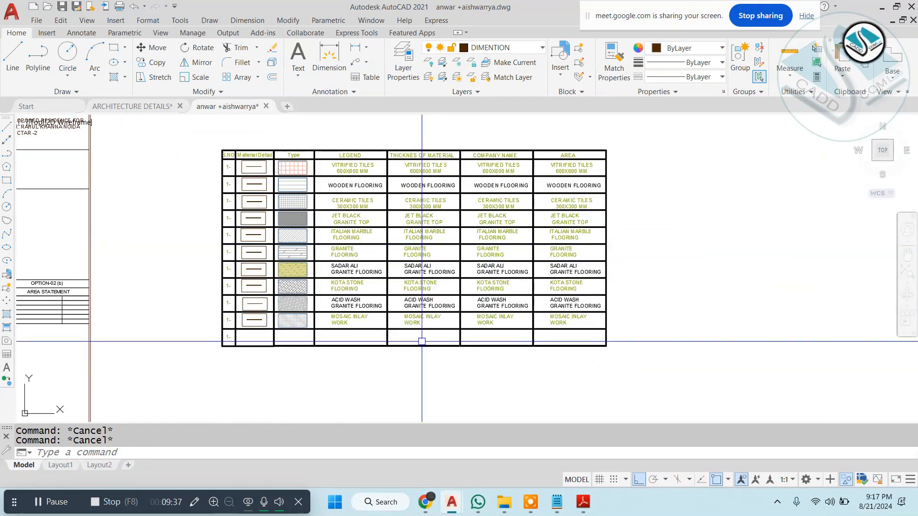
Step: Move the flooring layout sheet frame, title block and FLOORING LAYOUT title about 417' right, clear of the legend table, leaving the plans in place
{"action": "scroll", "coordinate": [302, 293], "scroll_direction": "down", "scroll_amount": 5}
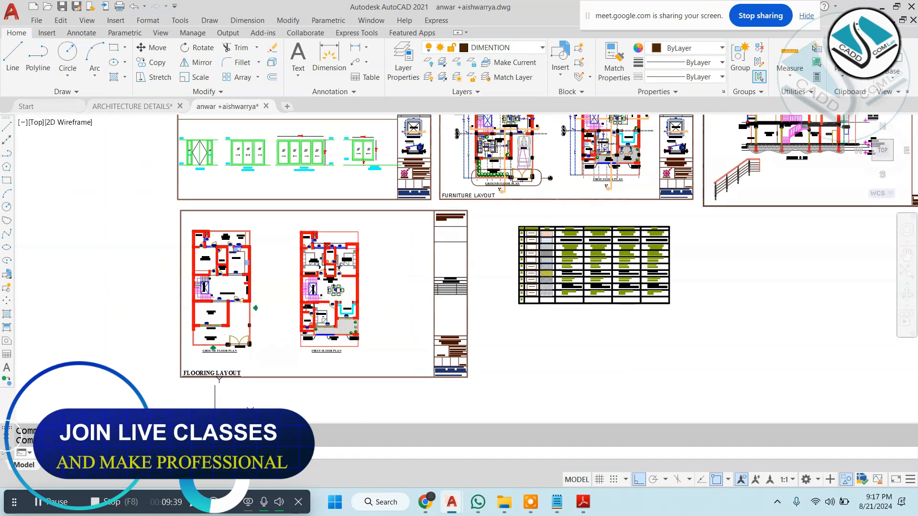
{"action": "left_click_drag", "start_coordinate": [178, 252], "coordinate": [420, 361]}
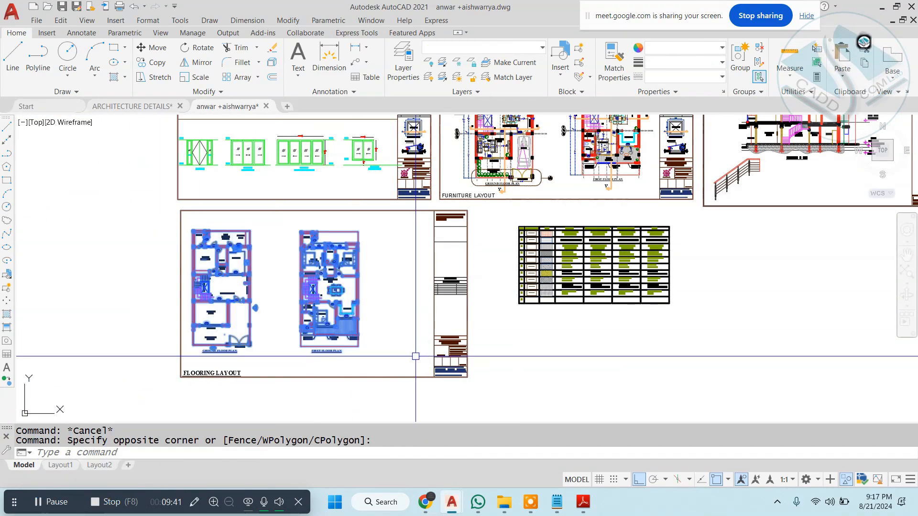
{"action": "key", "text": "Escape"}
{"action": "left_click", "coordinate": [413, 384]}
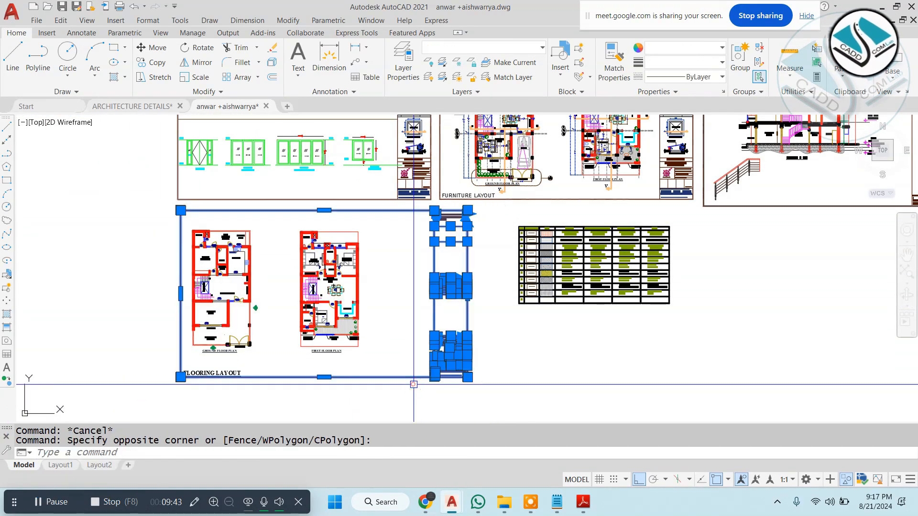
{"action": "left_click", "coordinate": [400, 380]}
{"action": "left_click", "coordinate": [170, 368]}
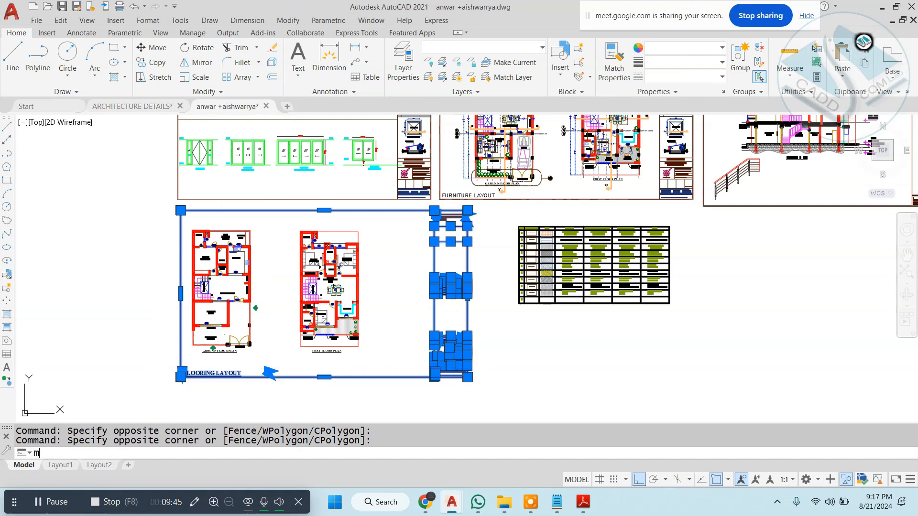
{"action": "key", "text": "space"}
{"action": "left_click", "coordinate": [252, 376]}
{"action": "scroll", "coordinate": [287, 299], "scroll_direction": "down", "scroll_amount": 2}
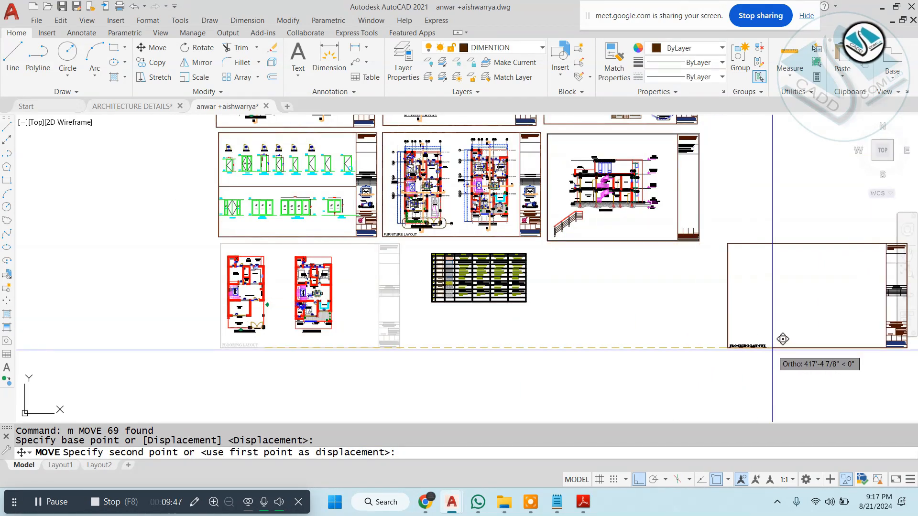
{"action": "key", "text": "Escape"}
{"action": "scroll", "coordinate": [478, 311], "scroll_direction": "up", "scroll_amount": 2}
{"action": "scroll", "coordinate": [425, 254], "scroll_direction": "up", "scroll_amount": 2}
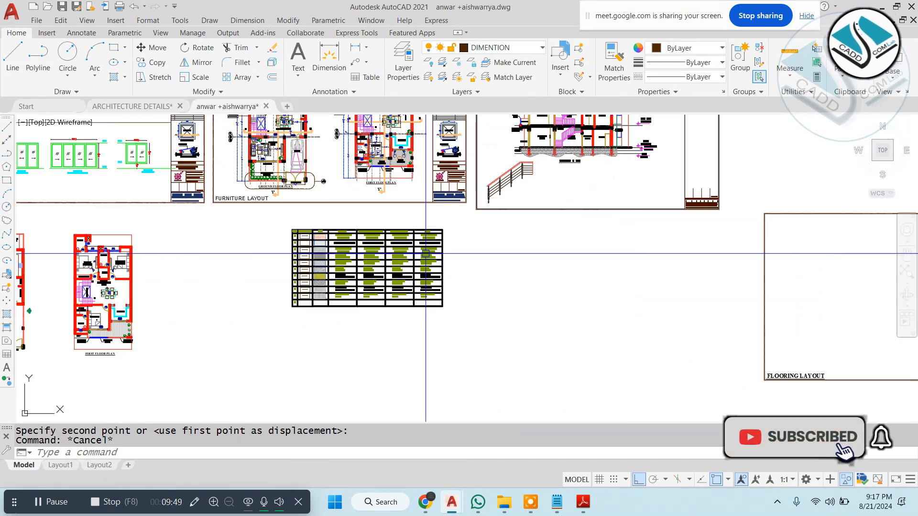
{"action": "scroll", "coordinate": [431, 253], "scroll_direction": "up", "scroll_amount": 5}
{"action": "key", "text": "Escape"}
{"action": "scroll", "coordinate": [468, 252], "scroll_direction": "down", "scroll_amount": 5}
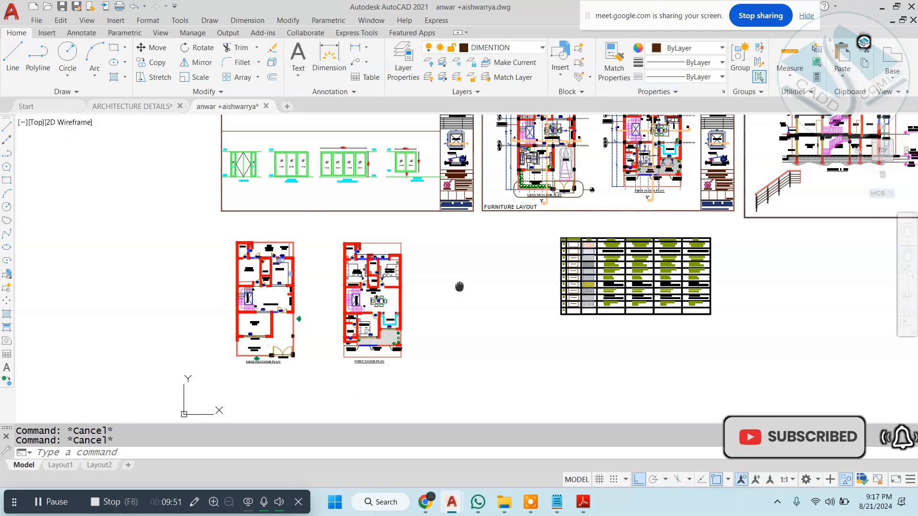
{"action": "scroll", "coordinate": [478, 335], "scroll_direction": "up", "scroll_amount": 8}
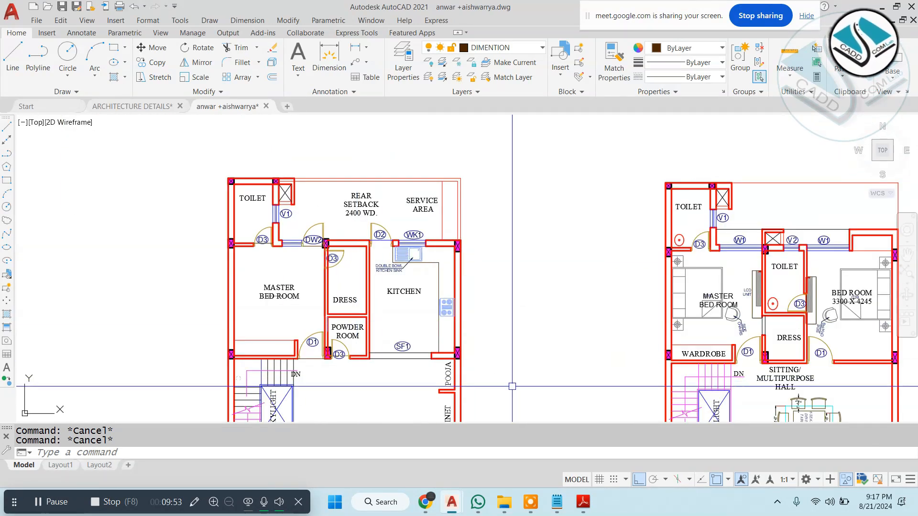
Step: Switch to the 800X1600MM floor and wall tile PDF, zoom it to 125%, and arrange its window beside the AutoCAD drawing
{"action": "left_click", "coordinate": [583, 501]}
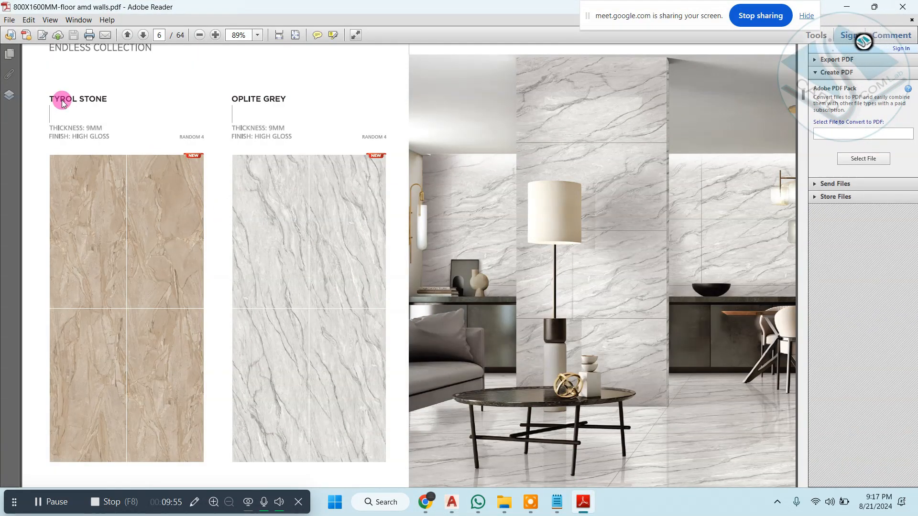
{"action": "scroll", "coordinate": [62, 99], "scroll_direction": "up", "scroll_amount": 2, "text": "ctrl"}
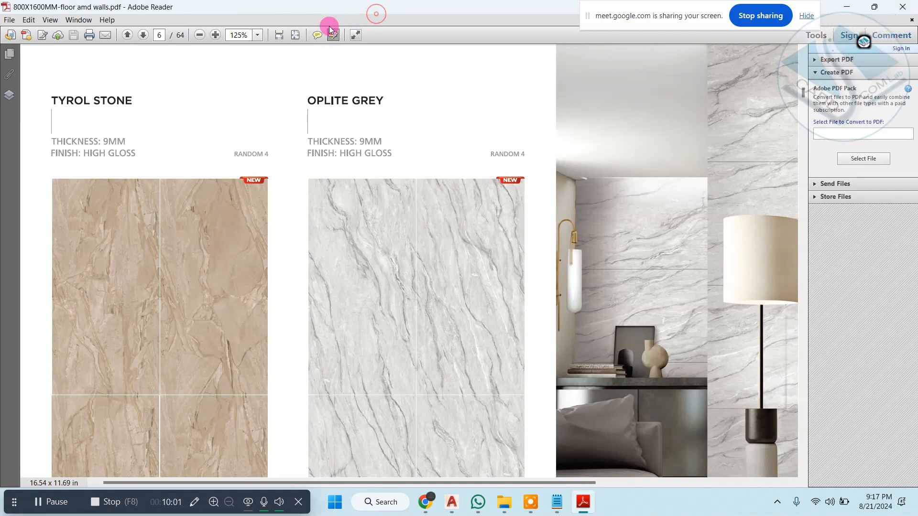
{"action": "left_click_drag", "start_coordinate": [315, 6], "coordinate": [270, 42]}
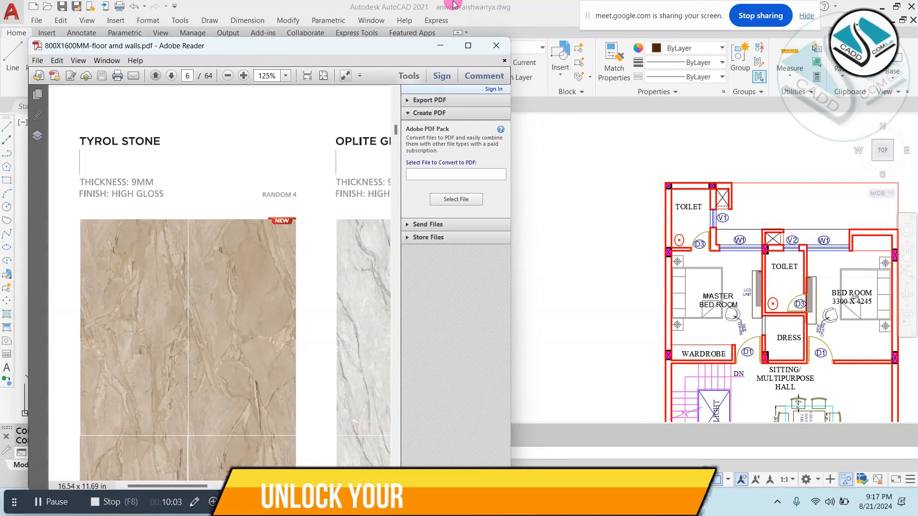
{"action": "left_click_drag", "start_coordinate": [452, 4], "coordinate": [438, 13]}
{"action": "left_click", "coordinate": [370, 31]}
{"action": "left_click_drag", "start_coordinate": [375, 22], "coordinate": [630, 37]}
{"action": "left_click_drag", "start_coordinate": [180, 47], "coordinate": [115, 50]}
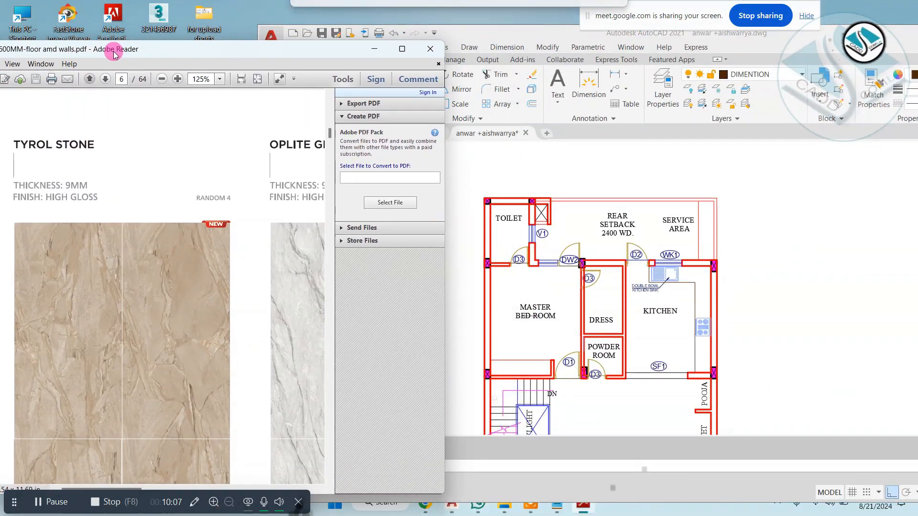
Step: Erase the sheet frame and title block around the separate hatched flooring plan in the AutoCAD drawing
{"action": "left_click", "coordinate": [601, 185]}
{"action": "scroll", "coordinate": [602, 187], "scroll_direction": "down", "scroll_amount": 6}
{"action": "mouse_move", "coordinate": [666, 207]}
{"action": "middle_mouse_down"}
{"action": "mouse_move", "coordinate": [676, 240]}
{"action": "mouse_move", "coordinate": [492, 255]}
{"action": "middle_mouse_up"}
{"action": "scroll", "coordinate": [507, 257], "scroll_direction": "down", "scroll_amount": 4}
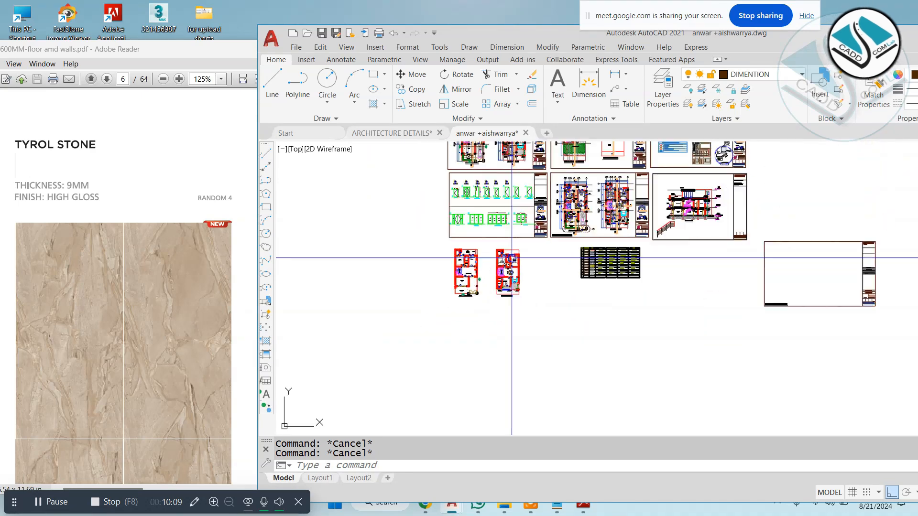
{"action": "middle_click_drag", "start_coordinate": [894, 160], "coordinate": [704, 187]}
{"action": "scroll", "coordinate": [784, 174], "scroll_direction": "up", "scroll_amount": 6}
{"action": "scroll", "coordinate": [691, 188], "scroll_direction": "down", "scroll_amount": 2}
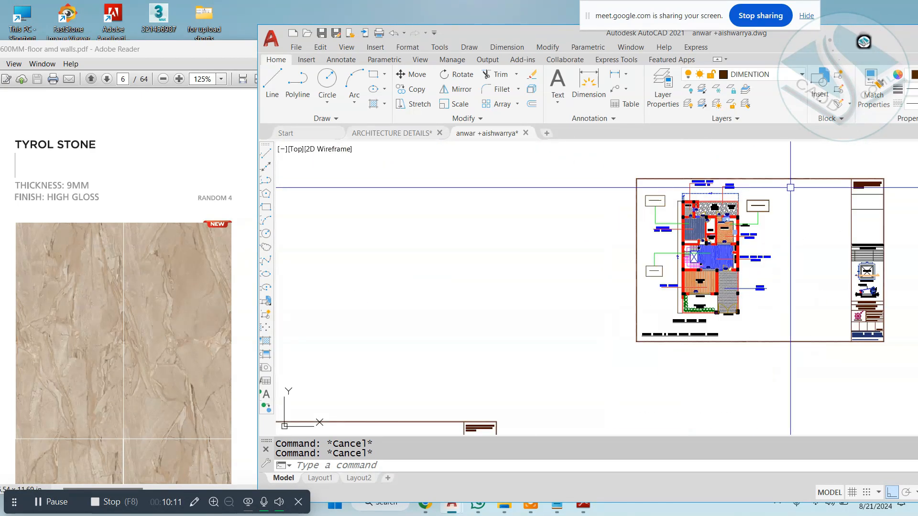
{"action": "middle_click_drag", "start_coordinate": [862, 192], "coordinate": [752, 192]}
{"action": "left_click", "coordinate": [822, 166]}
{"action": "left_click", "coordinate": [716, 361]}
{"action": "type", "text": "e"}
{"action": "key", "text": "space"}
Step: Move the hatched flooring plan with its labels and title to just left of the unhatched ground floor plan, with Ortho off
{"action": "left_click", "coordinate": [719, 168]}
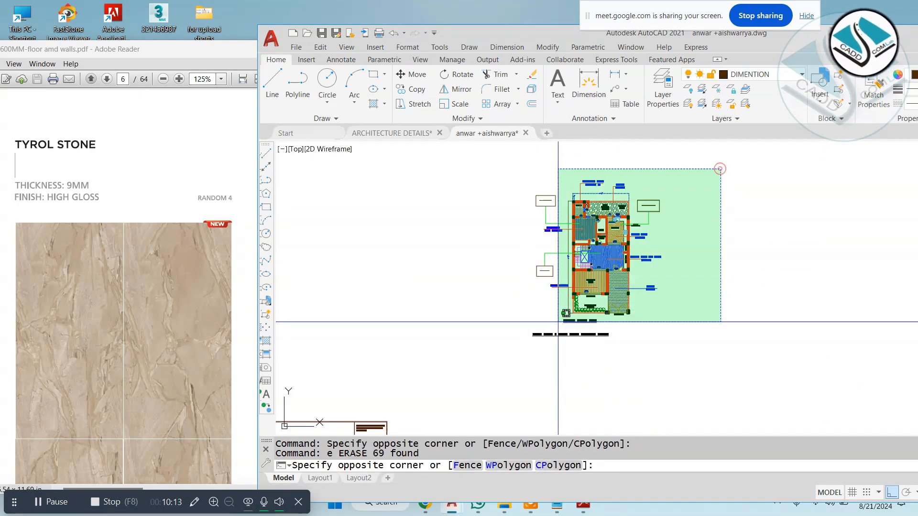
{"action": "left_click", "coordinate": [504, 367]}
{"action": "type", "text": "m"}
{"action": "key", "text": "space"}
{"action": "left_click", "coordinate": [604, 239]}
{"action": "scroll", "coordinate": [736, 234], "scroll_direction": "down", "scroll_amount": 6}
{"action": "middle_click_drag", "start_coordinate": [736, 234], "coordinate": [852, 207]}
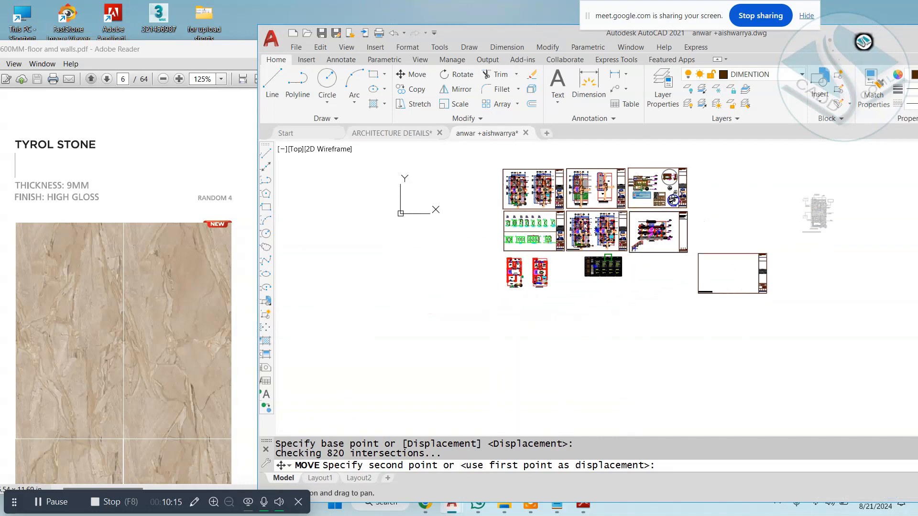
{"action": "left_click", "coordinate": [889, 493]}
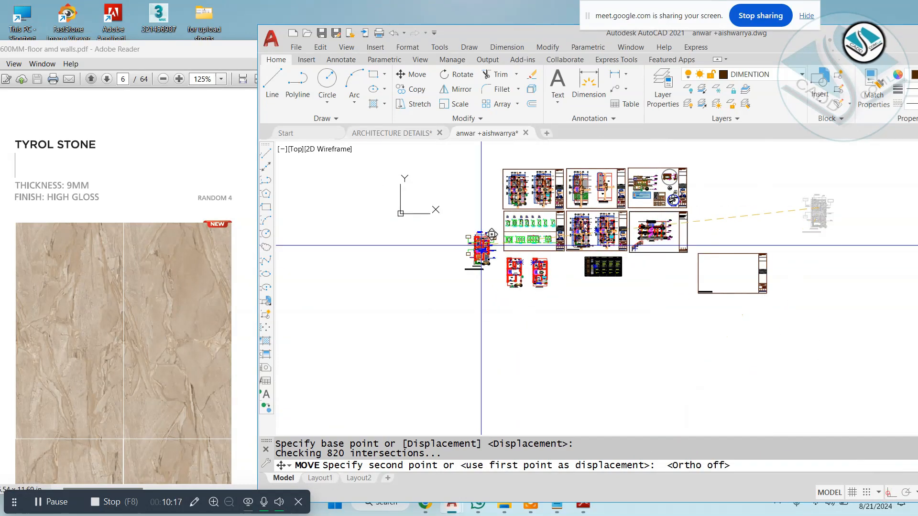
{"action": "scroll", "coordinate": [444, 335], "scroll_direction": "up", "scroll_amount": 8}
{"action": "key", "text": "Escape"}
Step: Copy the (Australian-White Flooring) label and its leader line from the hatched plan to the ground floor plan's MASTER BED ROOM
{"action": "scroll", "coordinate": [438, 334], "scroll_direction": "up", "scroll_amount": 2}
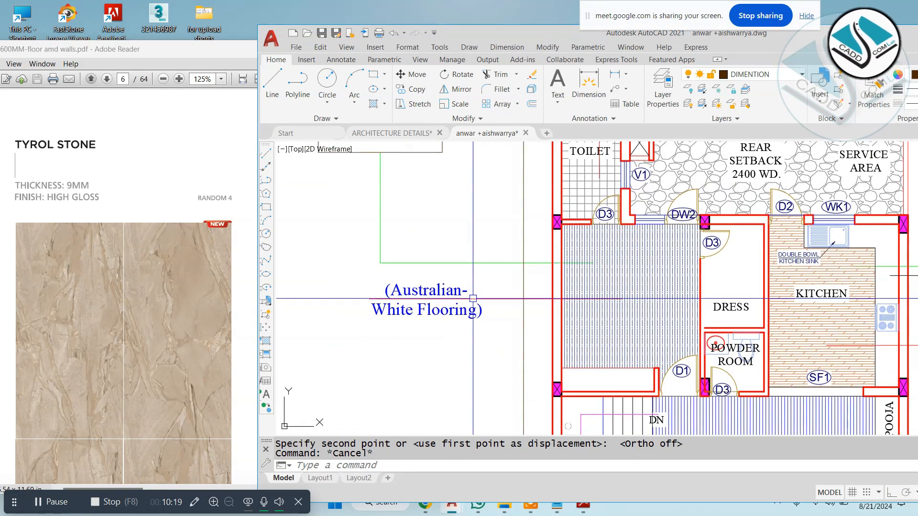
{"action": "left_click", "coordinate": [399, 349]}
{"action": "type", "text": "co"}
{"action": "key", "text": "space"}
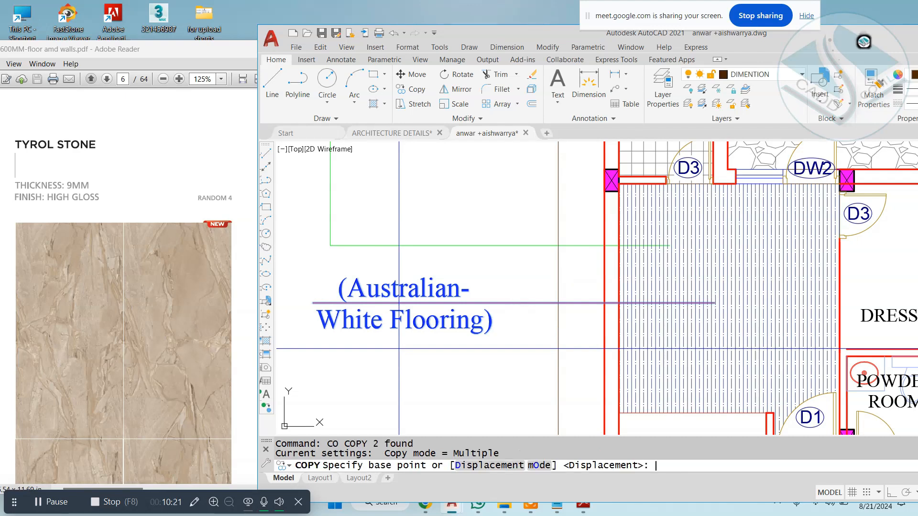
{"action": "left_click", "coordinate": [719, 287]}
{"action": "scroll", "coordinate": [535, 275], "scroll_direction": "down", "scroll_amount": 8}
{"action": "middle_click_drag", "start_coordinate": [669, 285], "coordinate": [424, 282]}
{"action": "scroll", "coordinate": [424, 282], "scroll_direction": "down", "scroll_amount": 2}
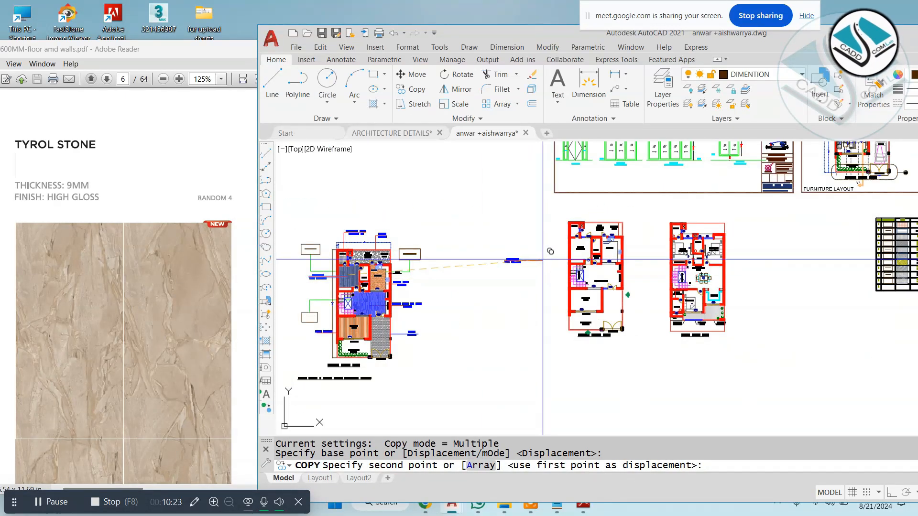
{"action": "scroll", "coordinate": [557, 254], "scroll_direction": "up", "scroll_amount": 8}
{"action": "left_click", "coordinate": [688, 236]}
{"action": "key", "text": "Escape"}
{"action": "scroll", "coordinate": [663, 264], "scroll_direction": "down", "scroll_amount": 5}
{"action": "scroll", "coordinate": [630, 256], "scroll_direction": "up", "scroll_amount": 7}
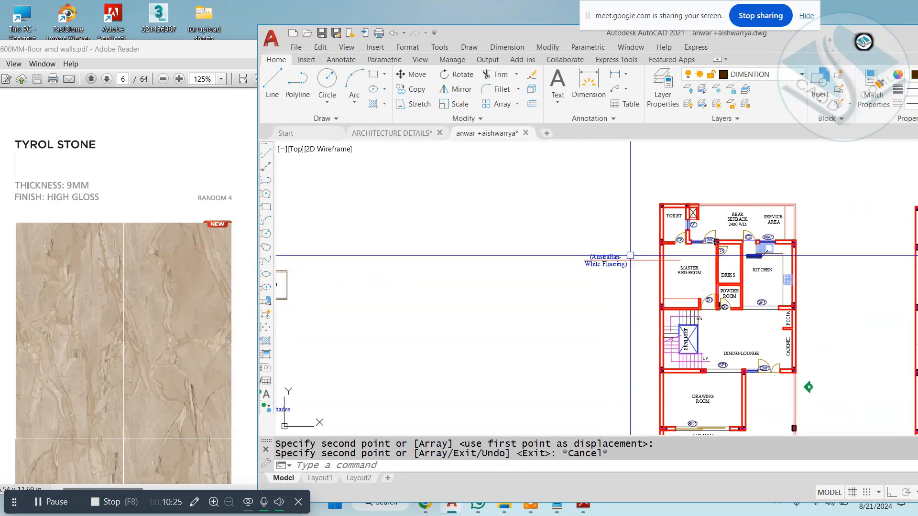
Step: Move the copied flooring label and leader slightly right, farther into the MASTER BED ROOM
{"action": "left_click", "coordinate": [635, 237]}
{"action": "left_click", "coordinate": [583, 282]}
{"action": "type", "text": "m"}
{"action": "key", "text": "space"}
{"action": "left_click", "coordinate": [476, 354]}
{"action": "left_click", "coordinate": [533, 359]}
{"action": "key", "text": "Escape"}
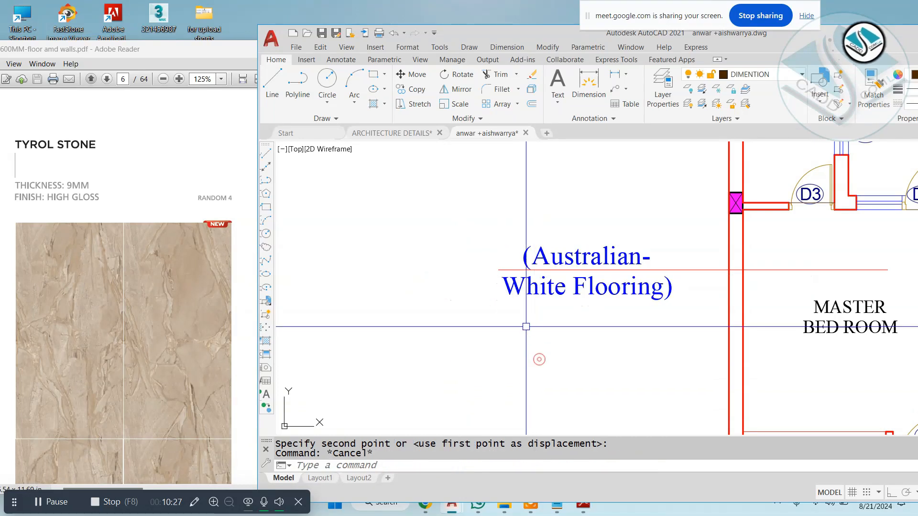
Step: Replace the copied flooring label's text beside the MASTER BED ROOM with TYROL STONE in uppercase
{"action": "scroll", "coordinate": [524, 330], "scroll_direction": "down", "scroll_amount": 2}
{"action": "scroll", "coordinate": [598, 316], "scroll_direction": "up", "scroll_amount": 2}
{"action": "key", "text": "ctrl+a"}
{"action": "double_click", "coordinate": [587, 283]}
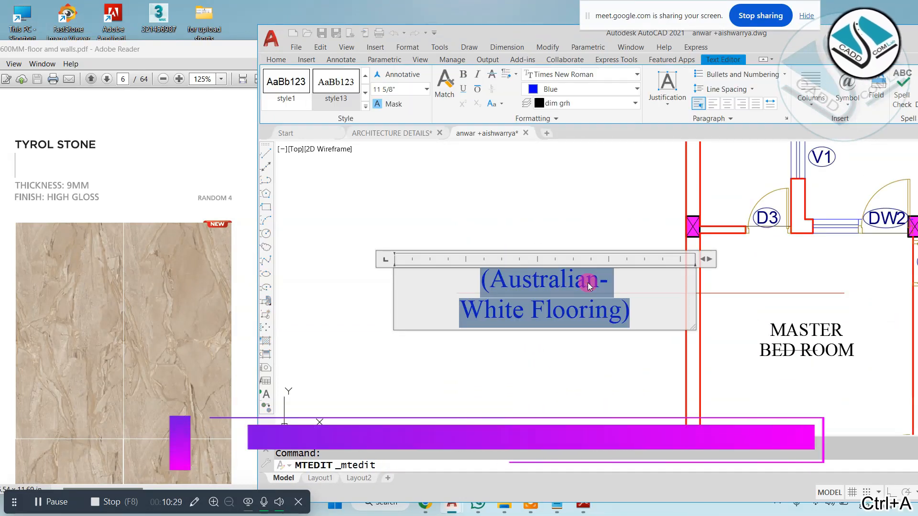
{"action": "type", "text": "t"}
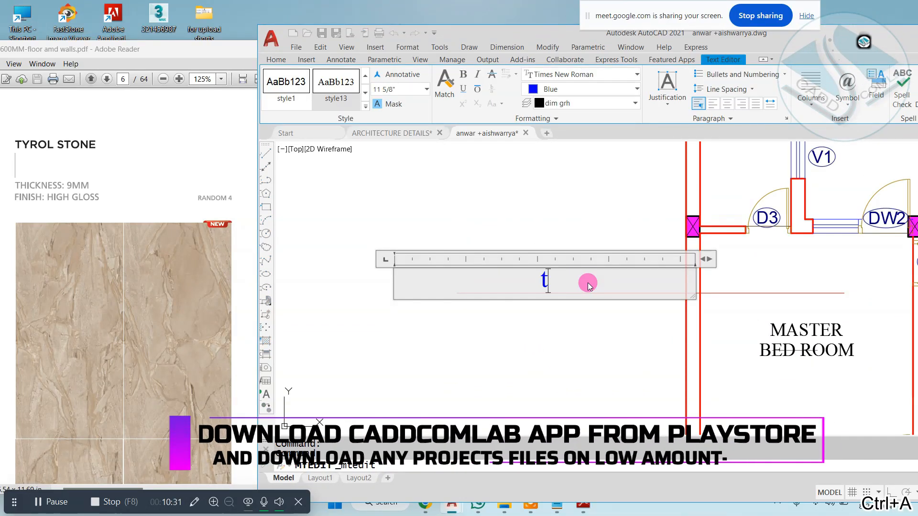
{"action": "type", "text": "yrol "}
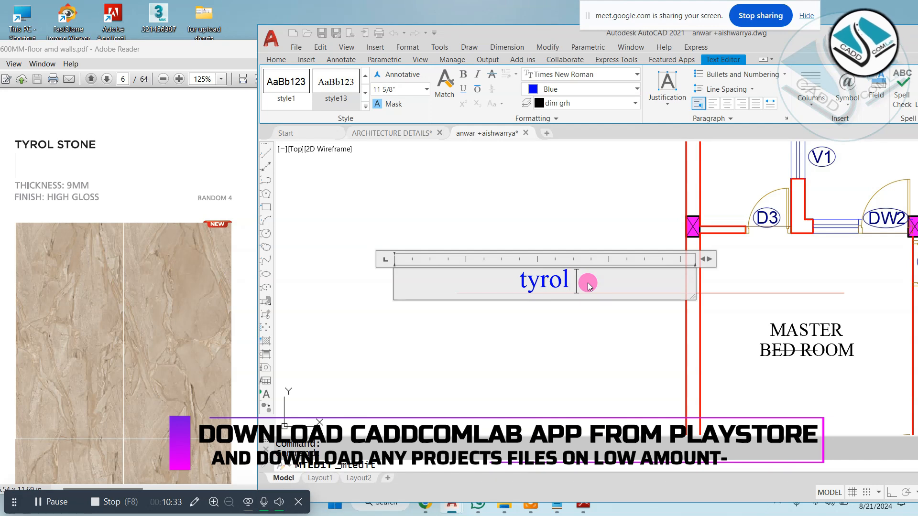
{"action": "type", "text": "as"}
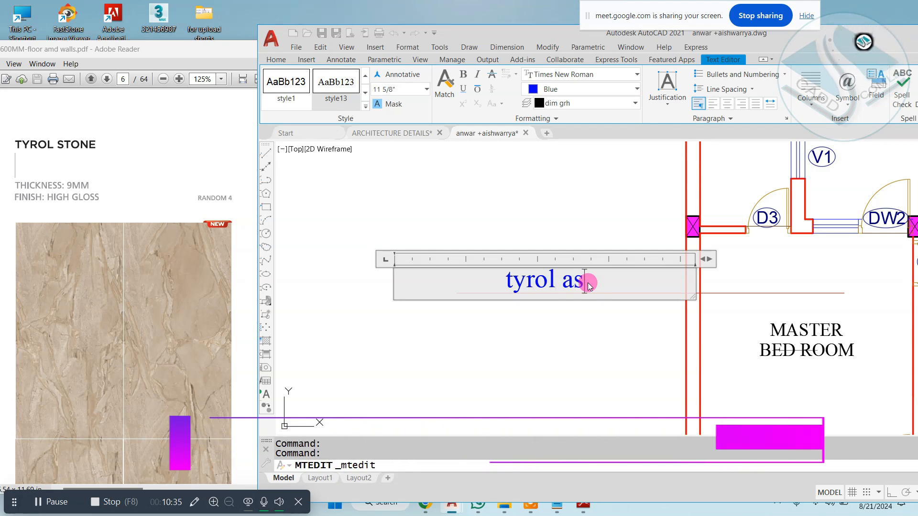
{"action": "key", "text": "BackSpace"}
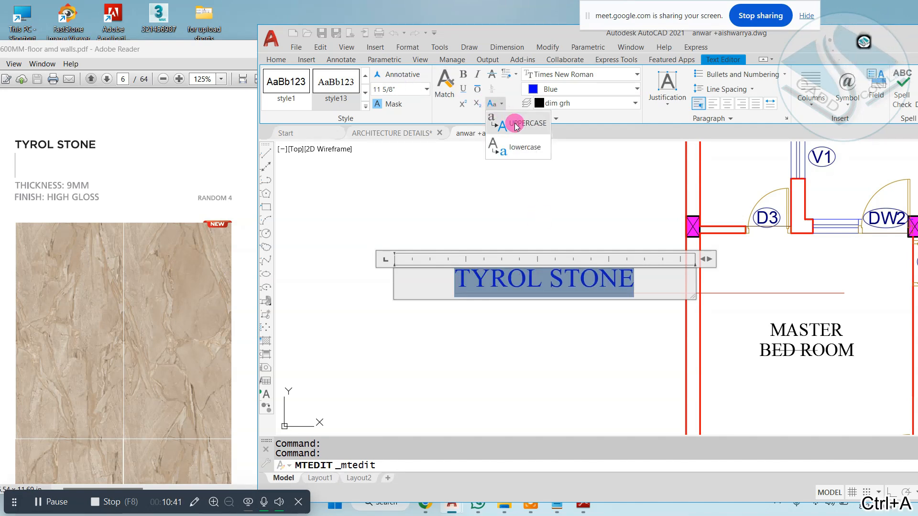
{"action": "left_click", "coordinate": [668, 281]}
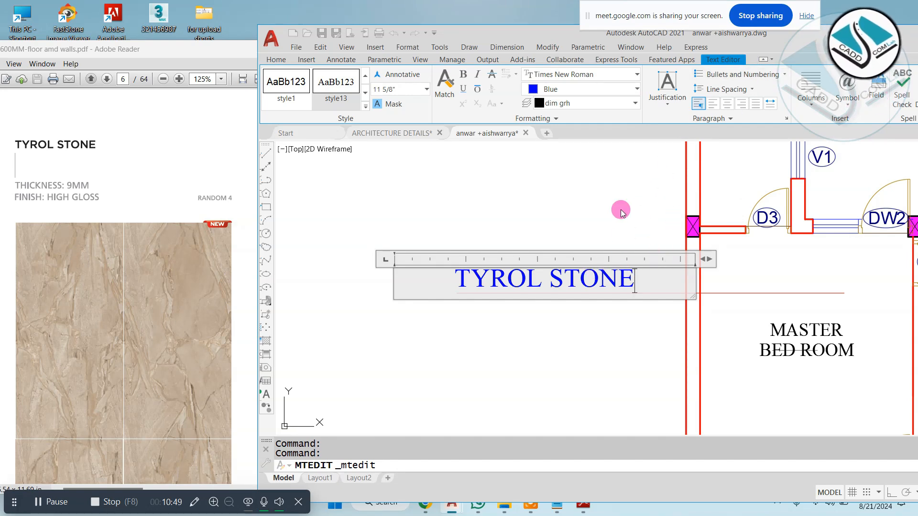
{"action": "key", "text": "Return"}
{"action": "left_click", "coordinate": [489, 239]}
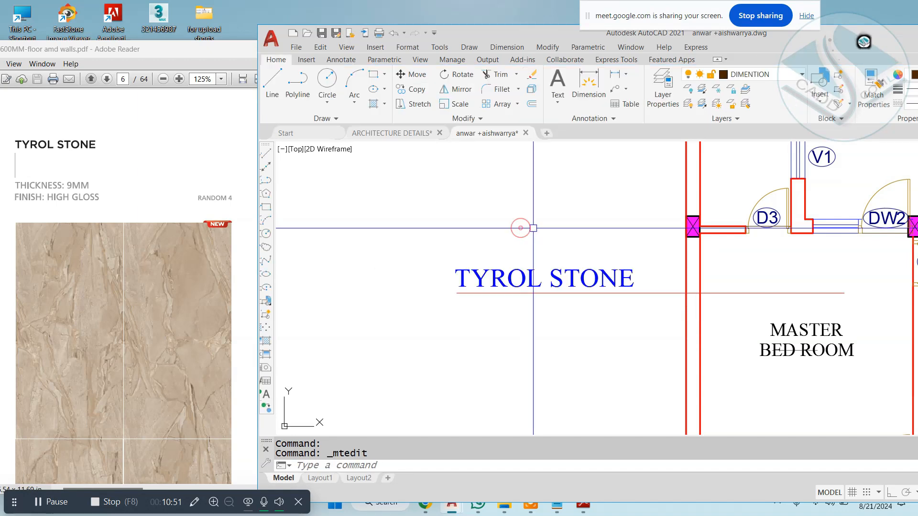
Step: Shift the AutoCAD window aside and view the OPLITE GREY tile in the catalogue PDF
{"action": "left_click", "coordinate": [608, 60]}
{"action": "left_click_drag", "start_coordinate": [557, 33], "coordinate": [481, 31]}
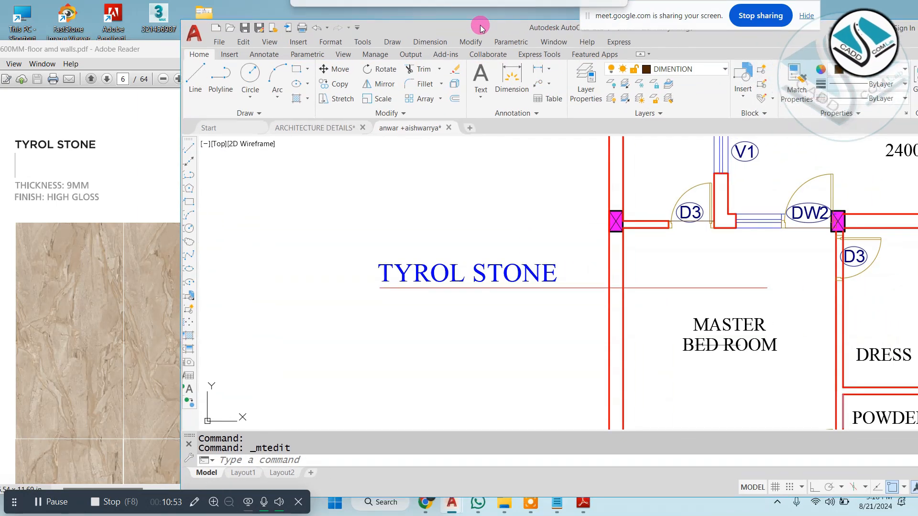
{"action": "left_click", "coordinate": [117, 192]}
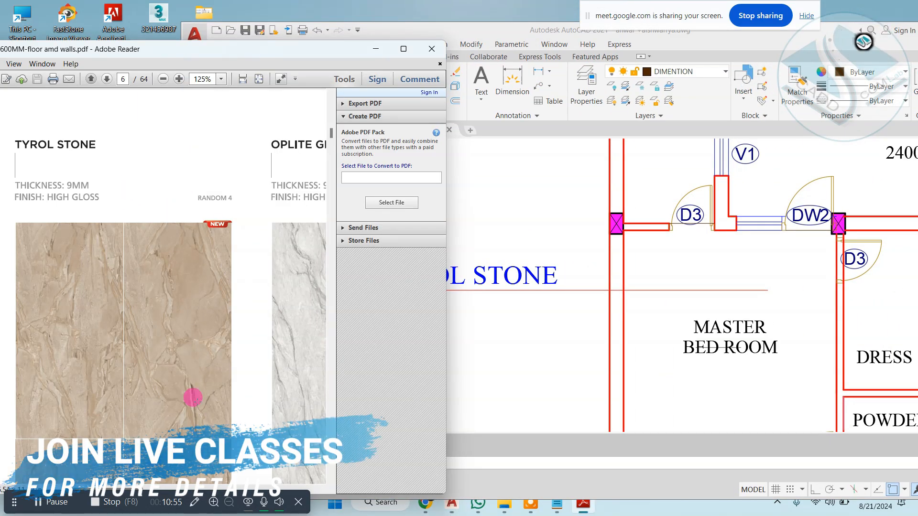
{"action": "scroll", "coordinate": [194, 402], "scroll_direction": "down", "scroll_amount": 1}
{"action": "left_click_drag", "start_coordinate": [136, 487], "coordinate": [186, 487]}
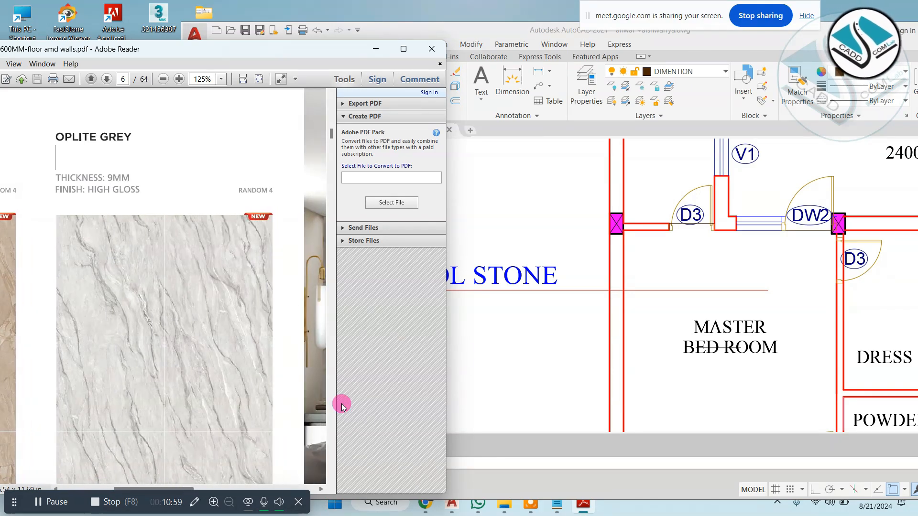
{"action": "left_click", "coordinate": [529, 322]}
{"action": "key", "text": "Escape"}
{"action": "scroll", "coordinate": [479, 240], "scroll_direction": "down", "scroll_amount": 4}
{"action": "left_click", "coordinate": [497, 227]}
{"action": "left_click", "coordinate": [439, 298]}
{"action": "scroll", "coordinate": [506, 244], "scroll_direction": "up", "scroll_amount": 4}
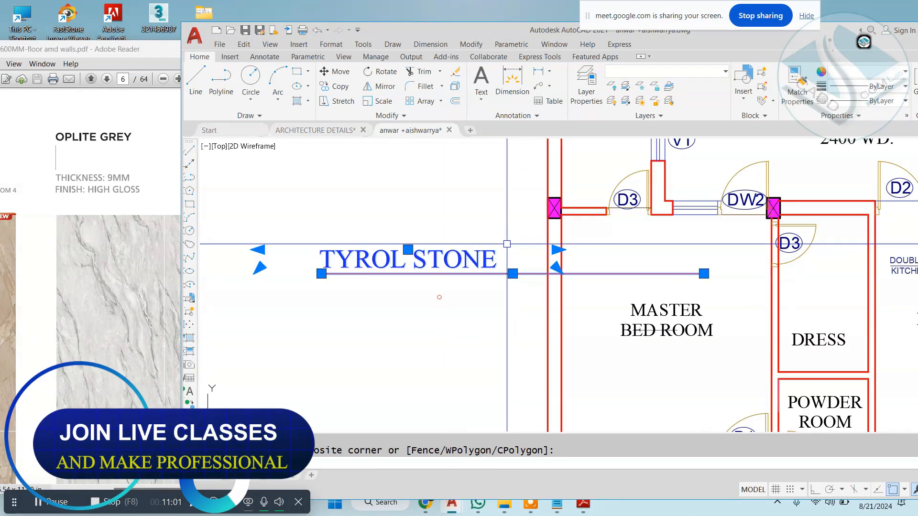
{"action": "type", "text": "m"}
{"action": "key", "text": "Return"}
{"action": "left_click", "coordinate": [469, 208]}
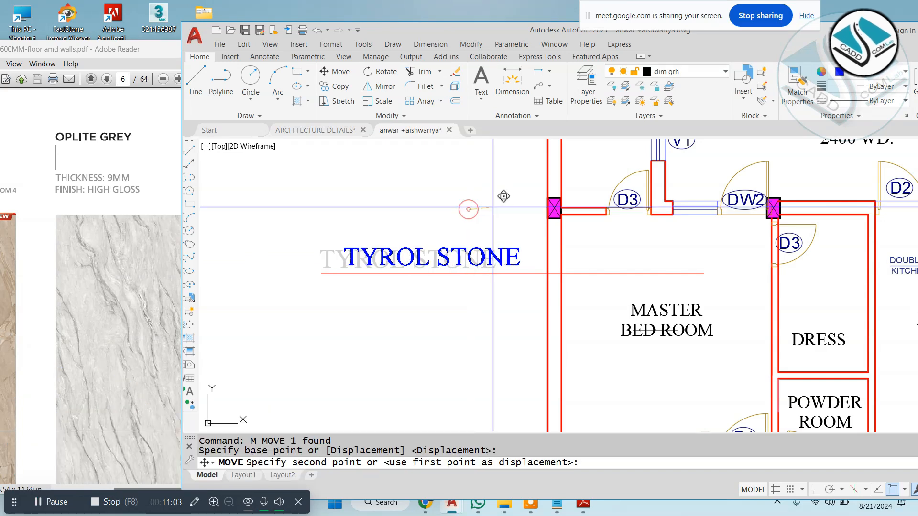
{"action": "key", "text": "Escape"}
Step: Draw a vertical helper line across the leader just before the TYROL STONE text, with Ortho on
{"action": "type", "text": "l"}
{"action": "key", "text": "Return"}
{"action": "scroll", "coordinate": [373, 268], "scroll_direction": "up", "scroll_amount": 8}
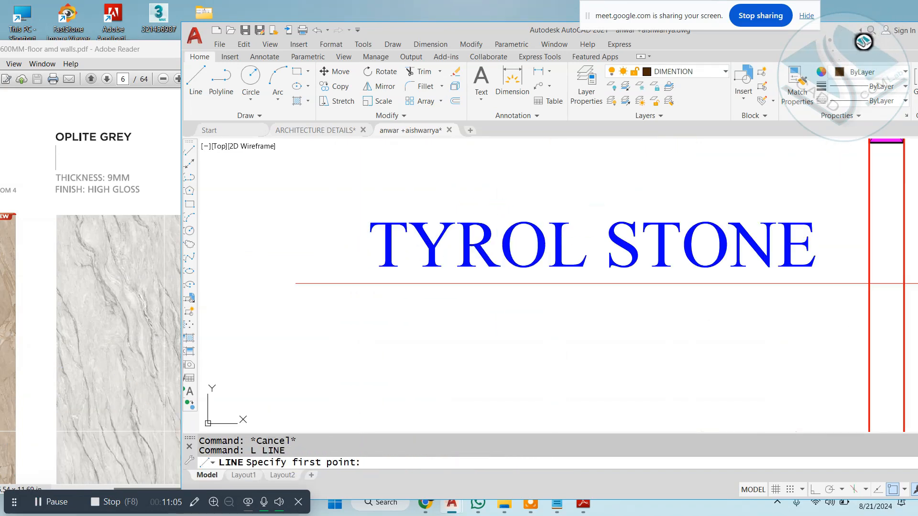
{"action": "scroll", "coordinate": [316, 216], "scroll_direction": "down", "scroll_amount": 2}
{"action": "left_click", "coordinate": [396, 166]}
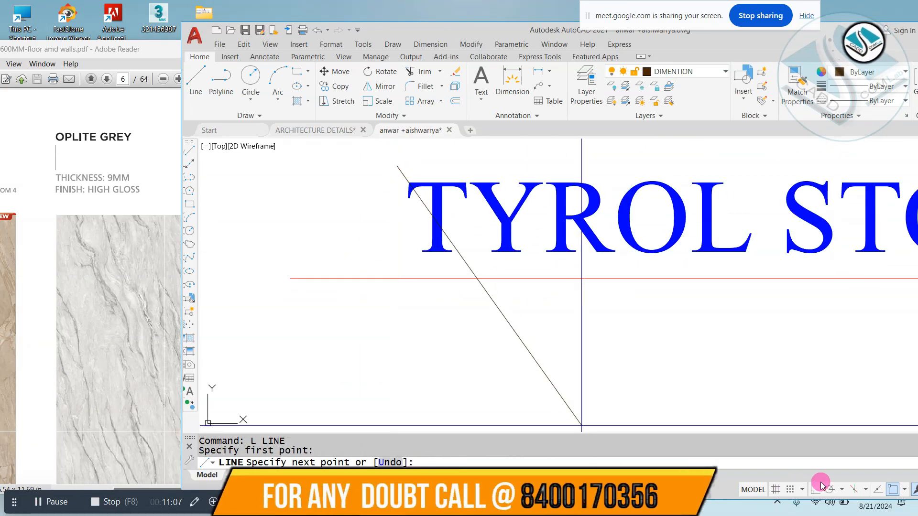
{"action": "left_click", "coordinate": [538, 394]}
{"action": "key", "text": "Escape"}
Step: Trim the leader's overhang outside the vertical helper line at the start of TYROL STONE, and erase the helper line
{"action": "type", "text": "tr"}
{"action": "key", "text": "Return"}
{"action": "key", "text": "Return"}
{"action": "left_click", "coordinate": [353, 221]}
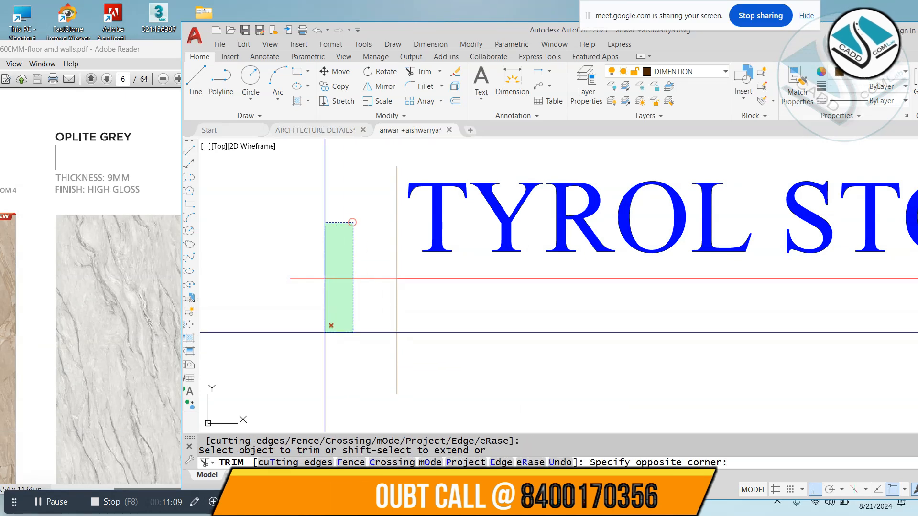
{"action": "left_click", "coordinate": [324, 332]}
{"action": "key", "text": "Escape"}
{"action": "left_click", "coordinate": [438, 314]}
{"action": "left_click", "coordinate": [366, 339]}
{"action": "type", "text": "e"}
{"action": "key", "text": "Return"}
{"action": "scroll", "coordinate": [411, 291], "scroll_direction": "down", "scroll_amount": 7}
Step: Copy the TYROL STONE label with its leader straight down to beside the staircase and skylight
{"action": "key", "text": "Escape"}
{"action": "left_click", "coordinate": [470, 248]}
{"action": "left_click", "coordinate": [427, 305]}
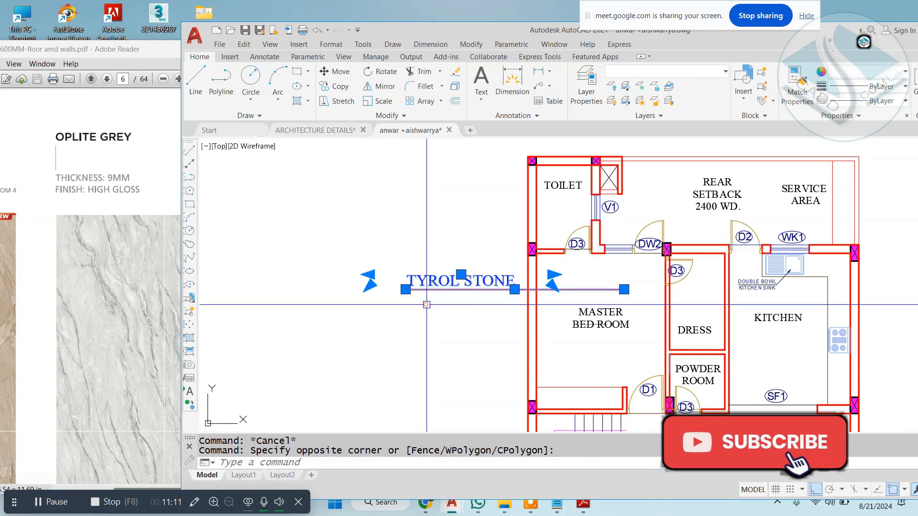
{"action": "type", "text": "co"}
{"action": "key", "text": "Return"}
{"action": "left_click", "coordinate": [624, 289]}
{"action": "scroll", "coordinate": [624, 289], "scroll_direction": "down", "scroll_amount": 5}
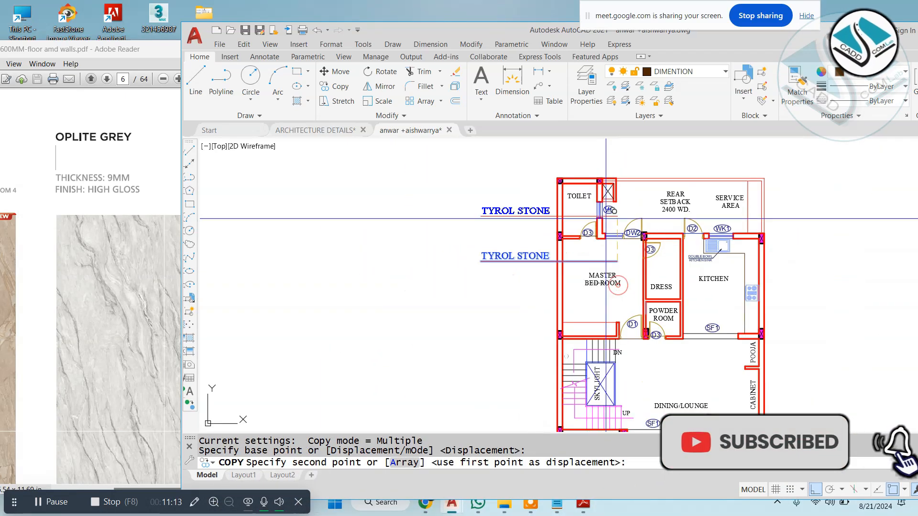
{"action": "scroll", "coordinate": [609, 298], "scroll_direction": "up", "scroll_amount": 4}
{"action": "left_click", "coordinate": [564, 264]}
{"action": "key", "text": "Escape"}
{"action": "key", "text": "Escape"}
Step: Stretch the copied leader's inner end horizontally past the skylight into the DINING/LOUNGE area
{"action": "scroll", "coordinate": [562, 264], "scroll_direction": "up", "scroll_amount": 4}
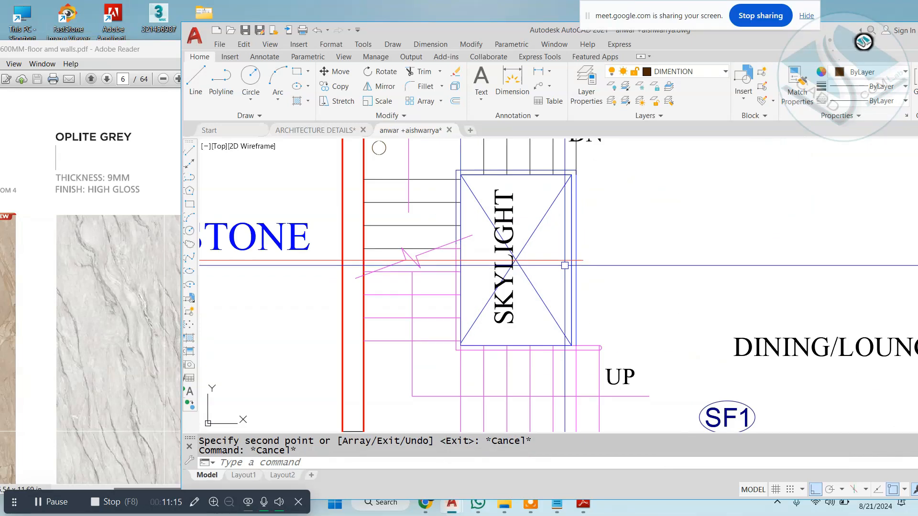
{"action": "left_click", "coordinate": [562, 263]}
{"action": "key", "text": "Escape"}
{"action": "left_click", "coordinate": [583, 260]}
{"action": "left_click", "coordinate": [749, 259]}
{"action": "key", "text": "Escape"}
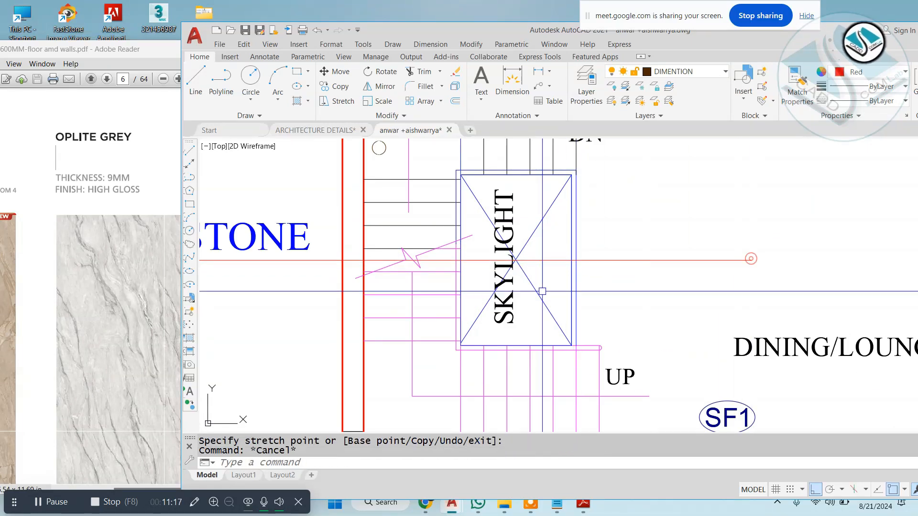
{"action": "scroll", "coordinate": [542, 291], "scroll_direction": "down", "scroll_amount": 5}
{"action": "key", "text": "Escape"}
Step: Replace the copied label's text beside the staircase with OPLITE GREY and FINISH- GLOSS on two lines
{"action": "middle_click_drag", "start_coordinate": [405, 265], "coordinate": [456, 271]}
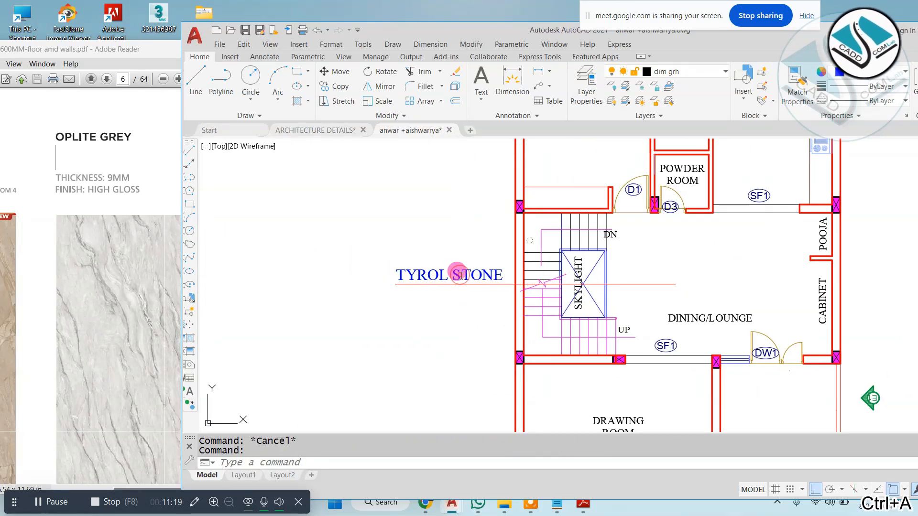
{"action": "double_click", "coordinate": [458, 274]}
{"action": "type", "text": "OPLITE GREY"}
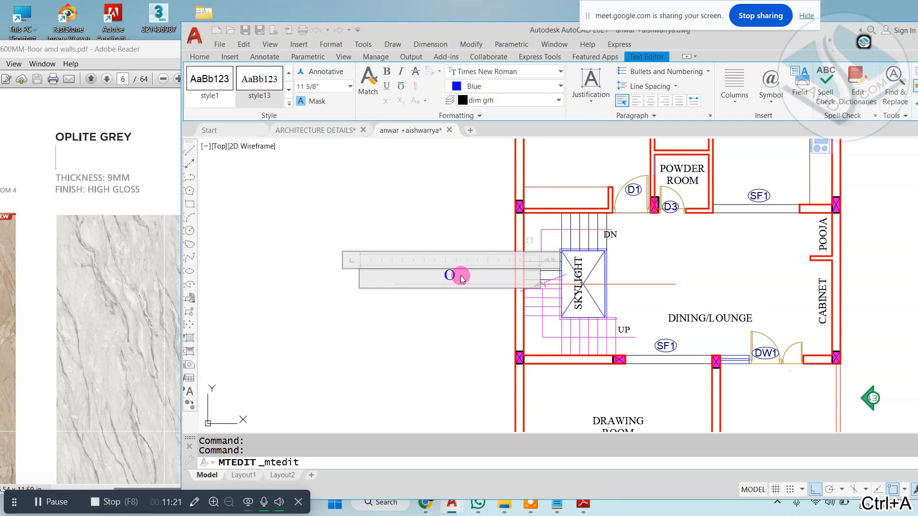
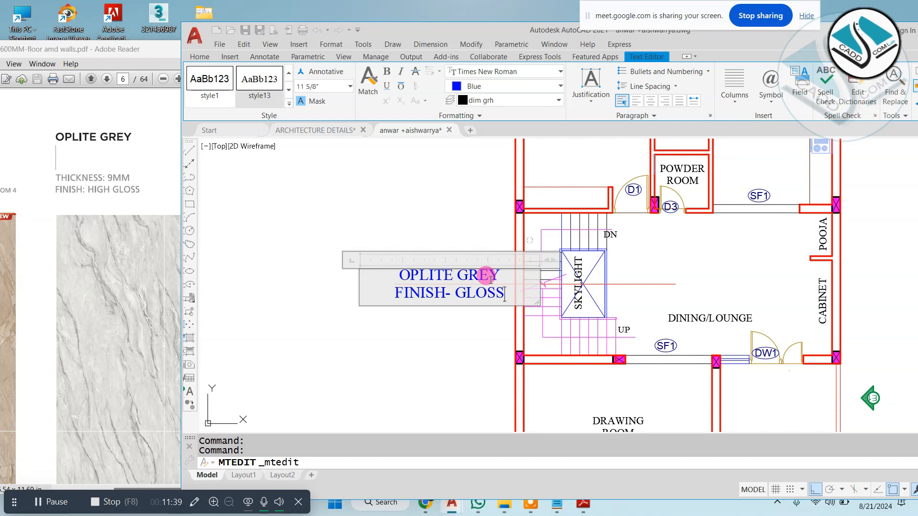
{"action": "key", "text": "Escape"}
{"action": "key", "text": "Escape"}
Step: Copy the OPLITE GREY / FINISH- GLOSS text straight up onto the TYROL STONE label beside the MASTER BED ROOM
{"action": "scroll", "coordinate": [493, 296], "scroll_direction": "down", "scroll_amount": 3}
{"action": "scroll", "coordinate": [513, 258], "scroll_direction": "up", "scroll_amount": 5}
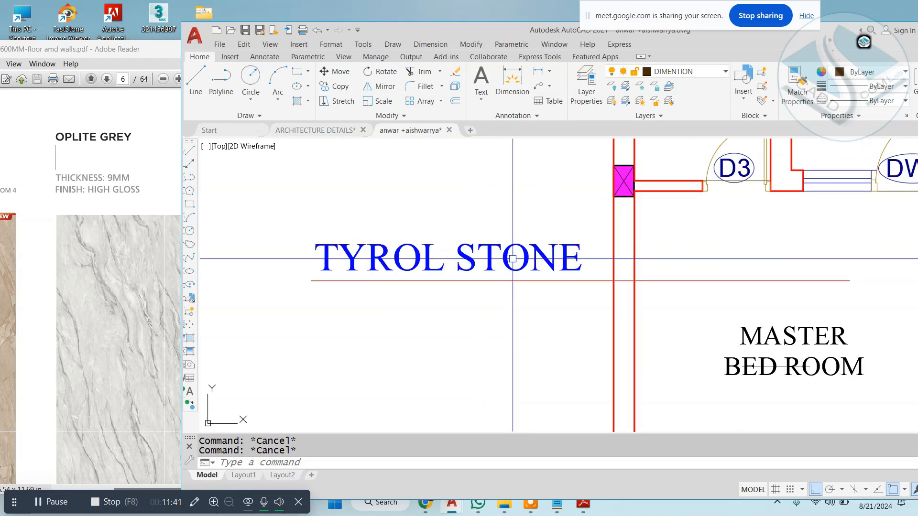
{"action": "scroll", "coordinate": [513, 259], "scroll_direction": "down", "scroll_amount": 3}
{"action": "scroll", "coordinate": [497, 375], "scroll_direction": "up", "scroll_amount": 5}
{"action": "left_click", "coordinate": [503, 375]}
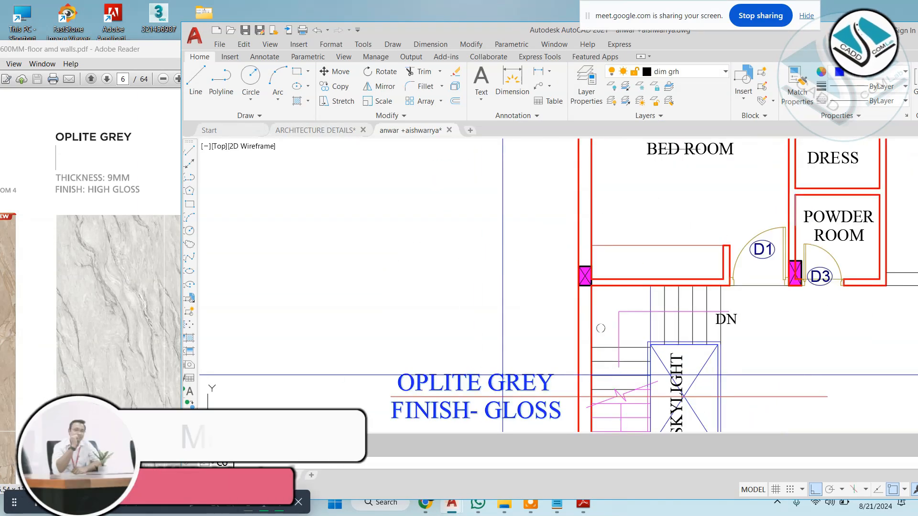
{"action": "key", "text": "space"}
{"action": "left_click", "coordinate": [475, 375]}
{"action": "scroll", "coordinate": [518, 335], "scroll_direction": "down", "scroll_amount": 4}
{"action": "scroll", "coordinate": [516, 243], "scroll_direction": "up", "scroll_amount": 6}
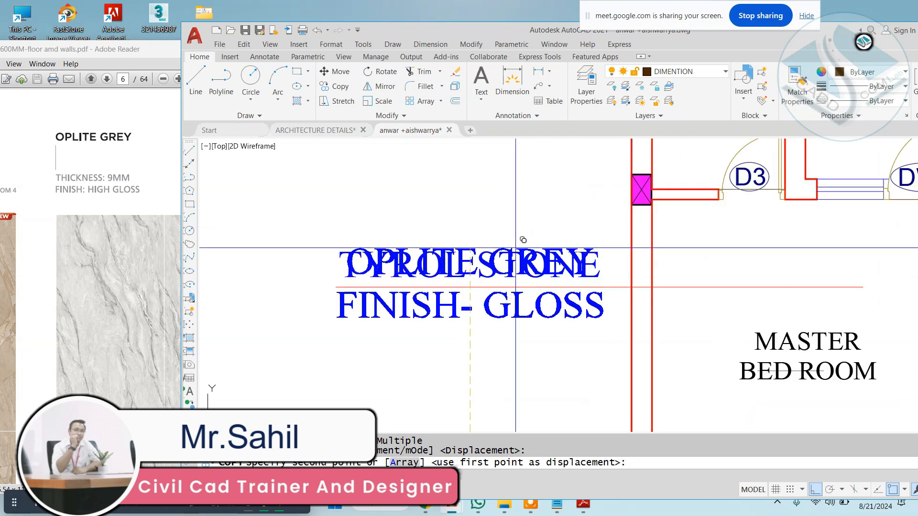
{"action": "left_click", "coordinate": [523, 265]}
{"action": "key", "text": "Escape"}
Step: Delete the words OPLITE GREY from the copied text at the TYROL STONE label, keeping the FINISH- GLOSS line
{"action": "double_click", "coordinate": [589, 291]}
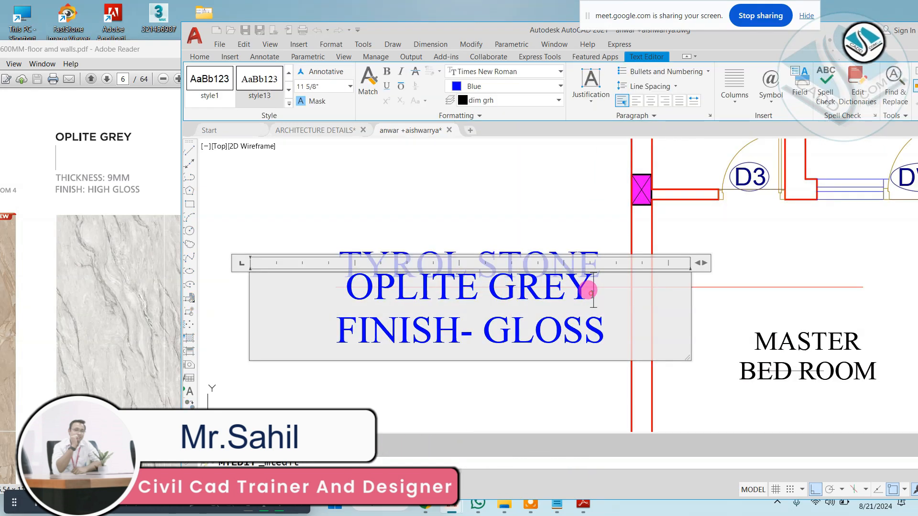
{"action": "left_click_drag", "start_coordinate": [589, 290], "coordinate": [322, 287]}
{"action": "key", "text": "Delete"}
{"action": "left_click", "coordinate": [475, 219]}
Step: Move the FINISH- GLOSS text slightly up, directly beneath the TYROL STONE leader line
{"action": "left_click", "coordinate": [459, 329]}
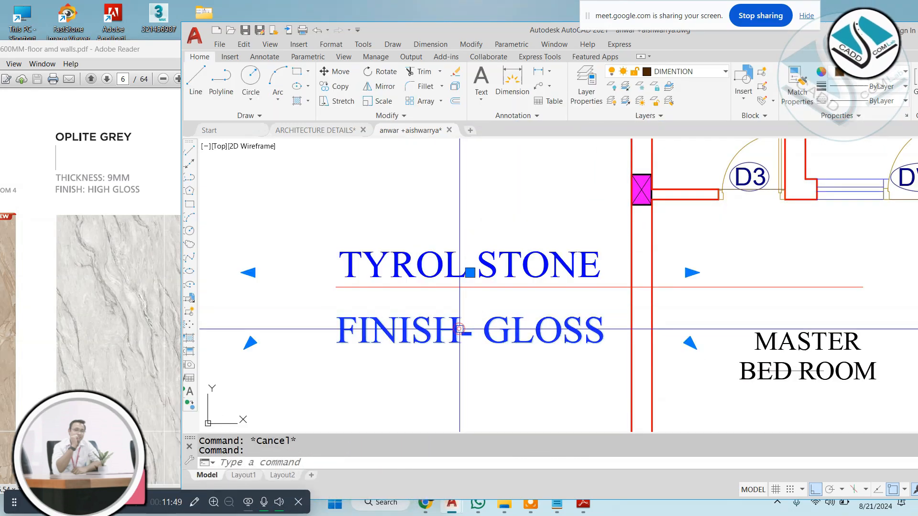
{"action": "type", "text": "m"}
{"action": "key", "text": "space"}
{"action": "left_click", "coordinate": [551, 383]}
{"action": "left_click", "coordinate": [555, 368]}
{"action": "key", "text": "Escape"}
{"action": "scroll", "coordinate": [463, 273], "scroll_direction": "down", "scroll_amount": 6}
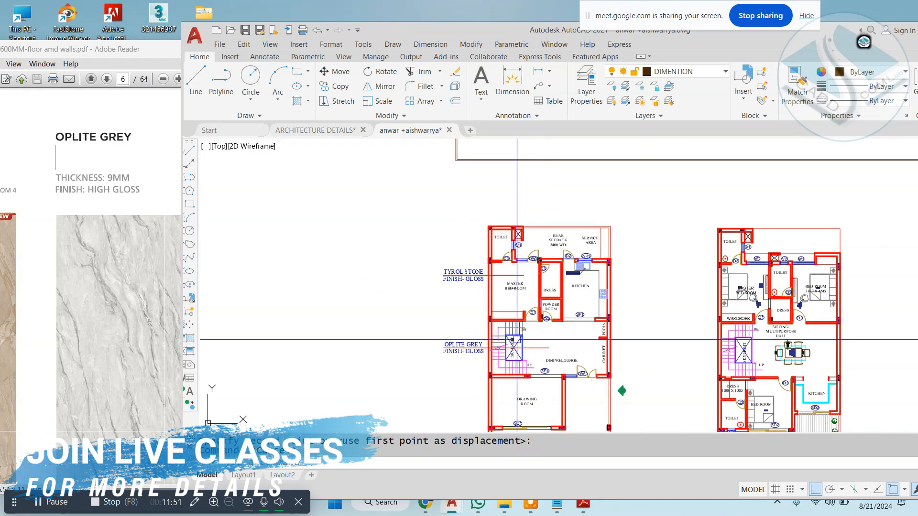
{"action": "middle_click_drag", "start_coordinate": [517, 340], "coordinate": [558, 306]}
Step: Maximize the tile catalogue PDF and browse it to page 14, examining tile names, thickness and finish up close
{"action": "left_click_drag", "start_coordinate": [136, 50], "coordinate": [421, 32]}
{"action": "scroll", "coordinate": [424, 225], "scroll_direction": "down", "scroll_amount": 1}
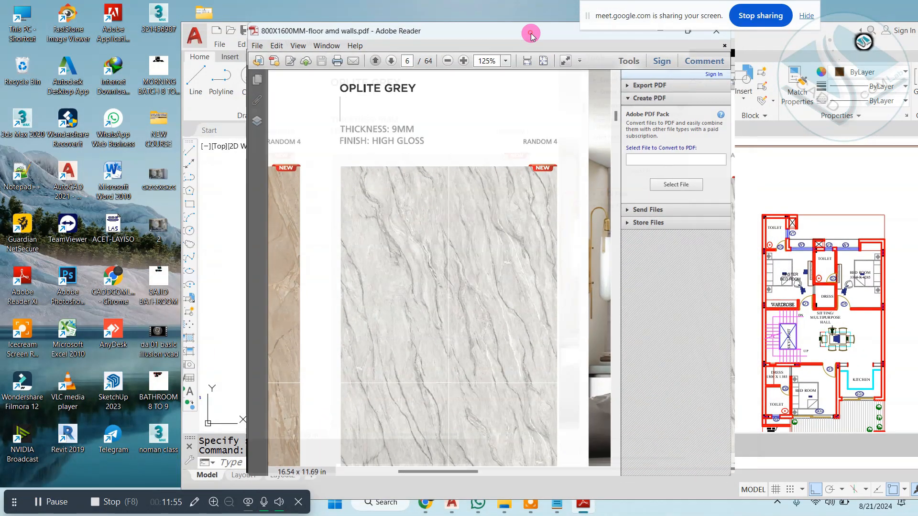
{"action": "double_click", "coordinate": [529, 32]}
{"action": "scroll", "coordinate": [400, 247], "scroll_direction": "down", "scroll_amount": 1}
{"action": "scroll", "coordinate": [401, 253], "scroll_direction": "down", "scroll_amount": 5, "text": "ctrl"}
{"action": "scroll", "coordinate": [401, 251], "scroll_direction": "down", "scroll_amount": 8}
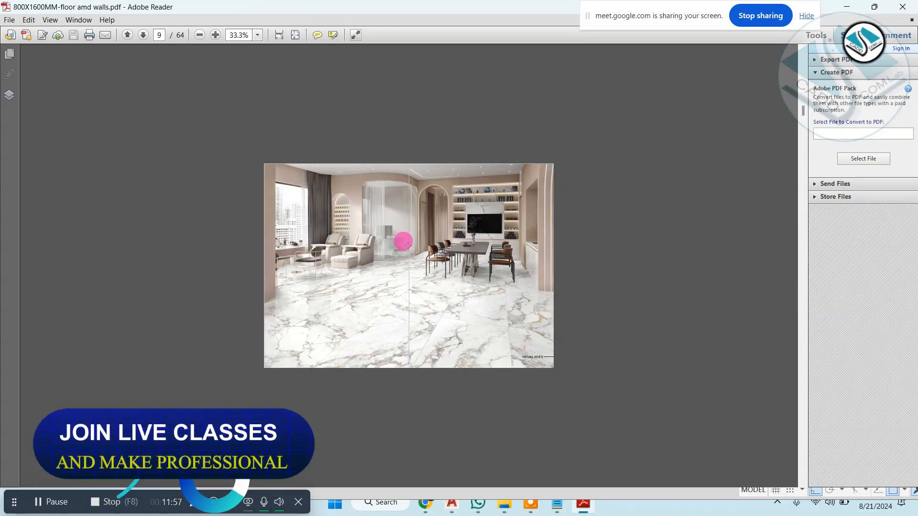
{"action": "scroll", "coordinate": [400, 249], "scroll_direction": "up", "scroll_amount": 3}
{"action": "scroll", "coordinate": [397, 247], "scroll_direction": "up", "scroll_amount": 2, "text": "ctrl"}
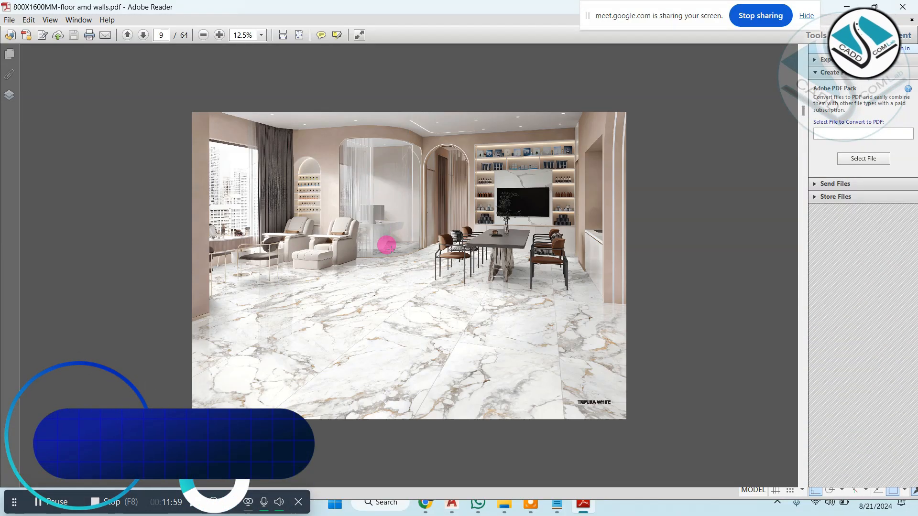
{"action": "scroll", "coordinate": [390, 248], "scroll_direction": "up", "scroll_amount": 3}
{"action": "scroll", "coordinate": [390, 248], "scroll_direction": "down", "scroll_amount": 8}
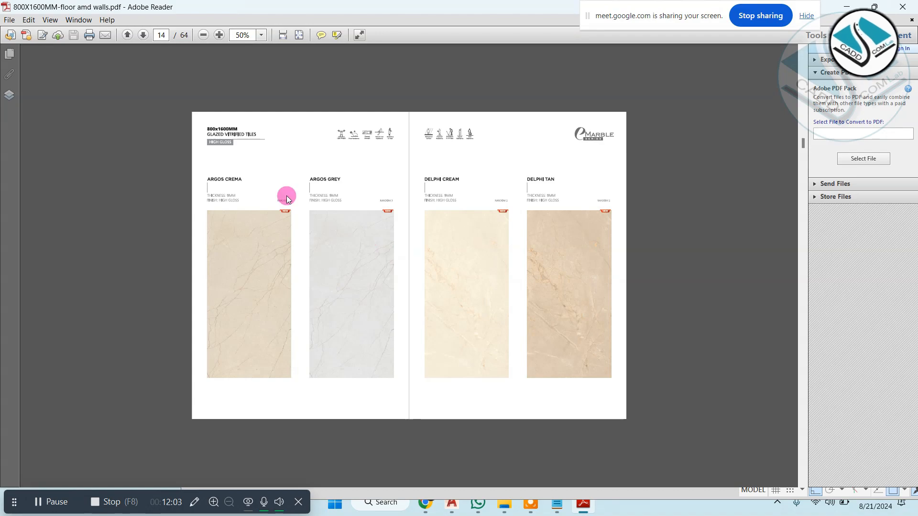
{"action": "scroll", "coordinate": [286, 199], "scroll_direction": "up", "scroll_amount": 3, "text": "ctrl"}
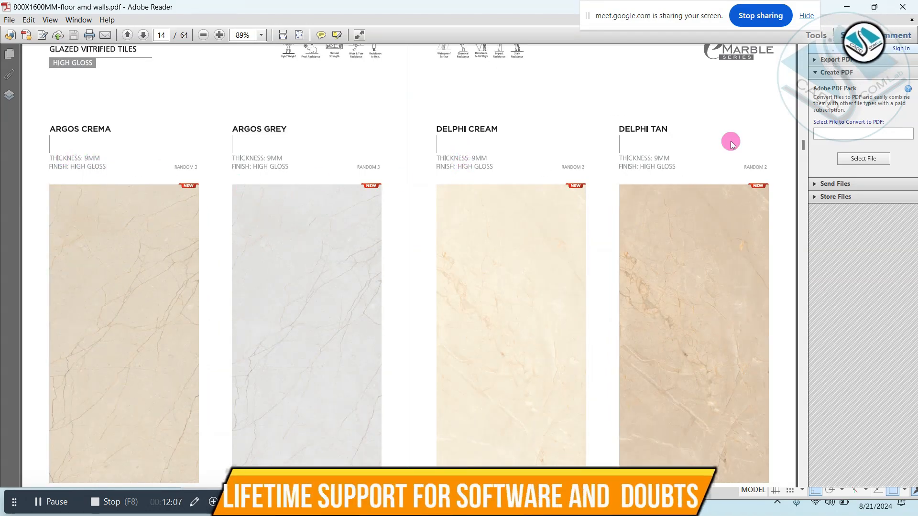
Step: Minimize the tile catalogue and maximize the AutoCAD window on the flooring plans, legend table and empty sheet frame
{"action": "left_click", "coordinate": [857, 5]}
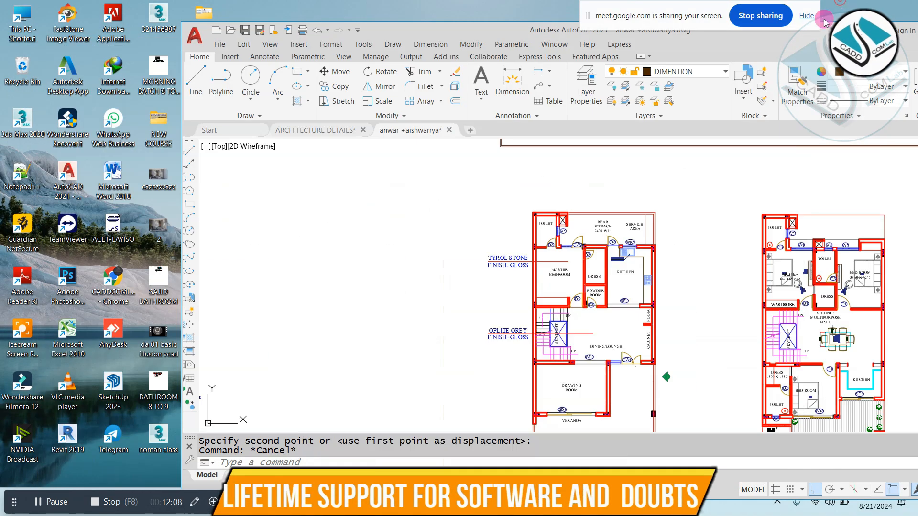
{"action": "double_click", "coordinate": [496, 33]}
{"action": "scroll", "coordinate": [331, 244], "scroll_direction": "up", "scroll_amount": 4}
{"action": "scroll", "coordinate": [328, 254], "scroll_direction": "down", "scroll_amount": 10}
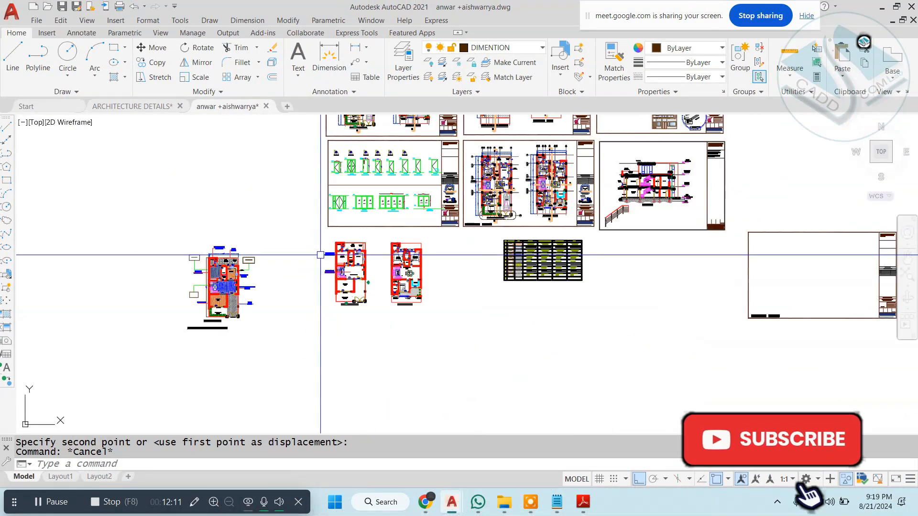
Step: Copy the VITRIFIED TILES 600X600 MM label with its leader onto the TOILET of the unhatched ground floor plan, with ortho off
{"action": "scroll", "coordinate": [139, 274], "scroll_direction": "up", "scroll_amount": 5}
{"action": "scroll", "coordinate": [465, 162], "scroll_direction": "up", "scroll_amount": 5}
{"action": "left_click", "coordinate": [565, 124]}
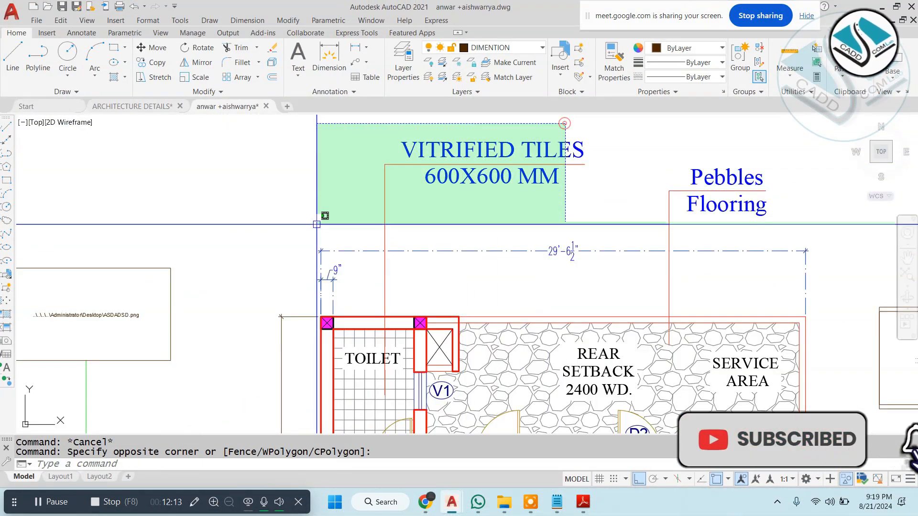
{"action": "left_click", "coordinate": [317, 224]}
{"action": "type", "text": "co"}
{"action": "key", "text": "Return"}
{"action": "left_click", "coordinate": [377, 334]}
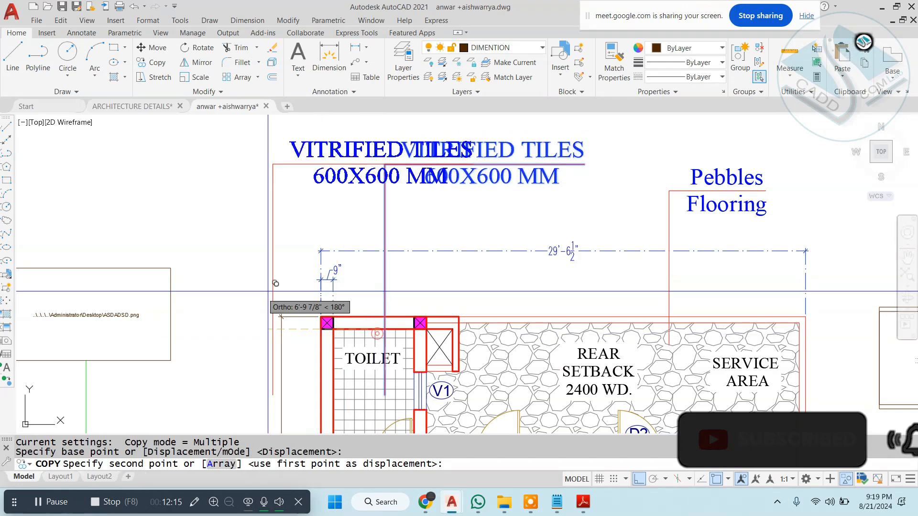
{"action": "middle_click_drag", "start_coordinate": [450, 293], "coordinate": [153, 296]}
{"action": "scroll", "coordinate": [154, 296], "scroll_direction": "down", "scroll_amount": 2}
{"action": "scroll", "coordinate": [487, 348], "scroll_direction": "down", "scroll_amount": 6}
{"action": "middle_click_drag", "start_coordinate": [592, 335], "coordinate": [371, 315]}
{"action": "scroll", "coordinate": [502, 312], "scroll_direction": "up", "scroll_amount": 2}
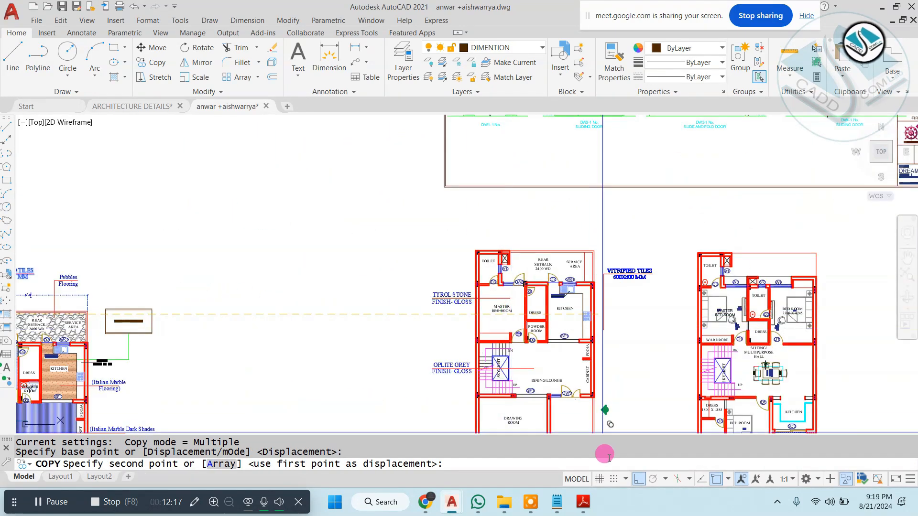
{"action": "left_click", "coordinate": [640, 479]}
{"action": "scroll", "coordinate": [492, 258], "scroll_direction": "up", "scroll_amount": 6}
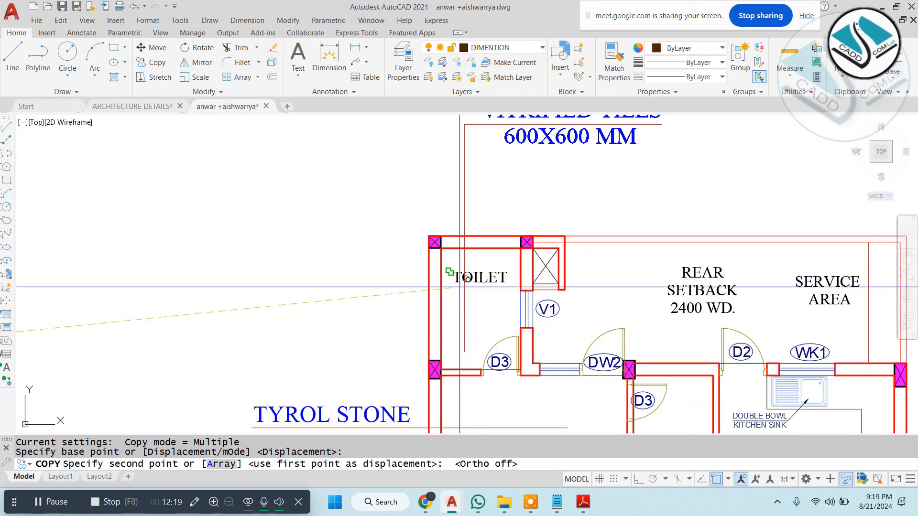
{"action": "key", "text": "Escape"}
Step: Copy the Pebbles Flooring label with its leader onto the rear setback of the unhatched ground floor plan
{"action": "scroll", "coordinate": [459, 286], "scroll_direction": "down", "scroll_amount": 5}
{"action": "scroll", "coordinate": [247, 246], "scroll_direction": "up", "scroll_amount": 8}
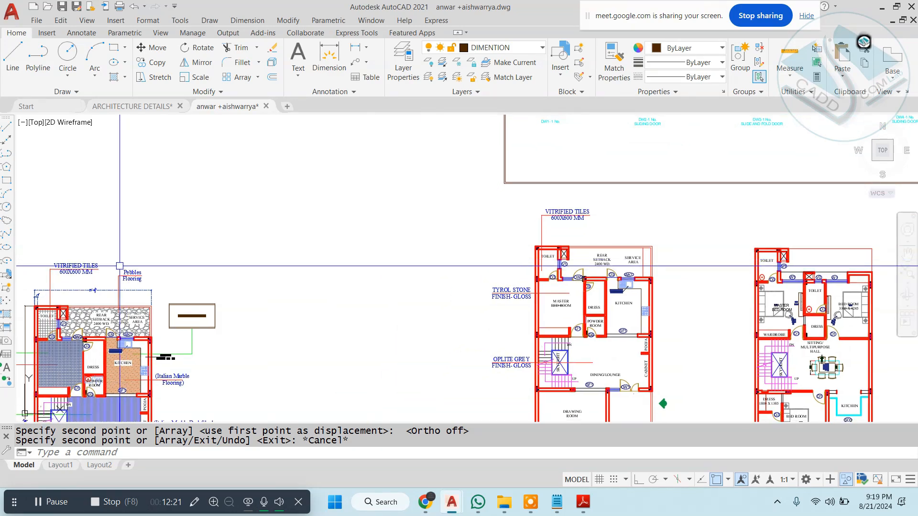
{"action": "left_click", "coordinate": [247, 247]}
{"action": "left_click", "coordinate": [110, 299]}
{"action": "middle_click_drag", "start_coordinate": [111, 299], "coordinate": [239, 222]}
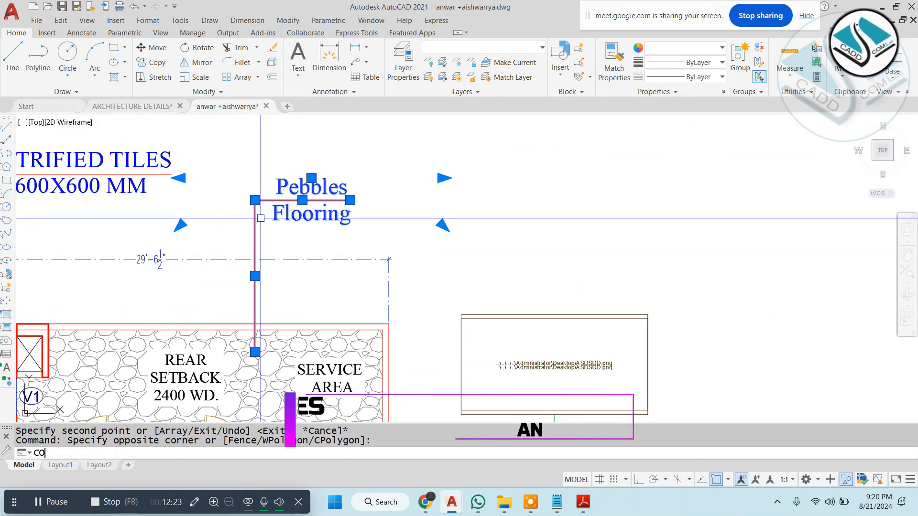
{"action": "key", "text": "Return"}
{"action": "left_click", "coordinate": [259, 217]}
{"action": "scroll", "coordinate": [430, 249], "scroll_direction": "down", "scroll_amount": 5}
{"action": "scroll", "coordinate": [529, 270], "scroll_direction": "up", "scroll_amount": 5}
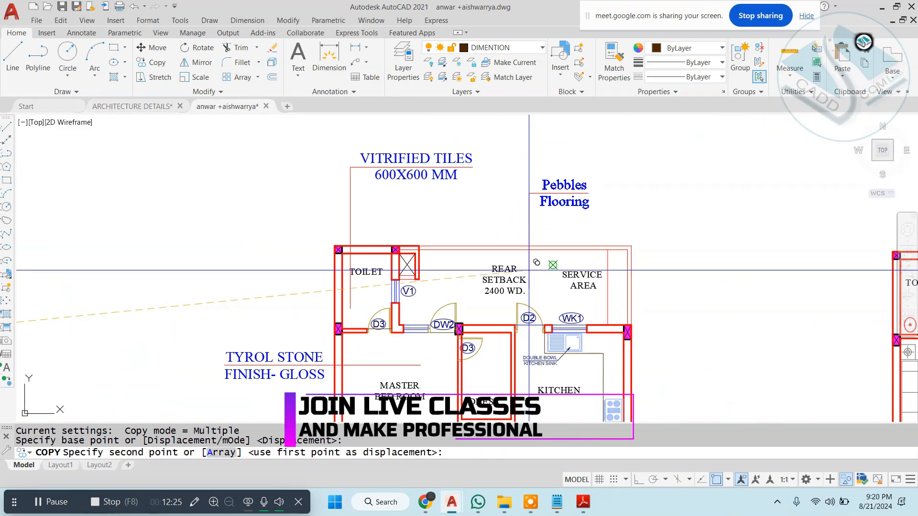
{"action": "left_click", "coordinate": [530, 270]}
{"action": "key", "text": "Escape"}
Step: Copy the (Italian Marble Flooring) label with its leader onto the KITCHEN of the unhatched ground floor plan
{"action": "scroll", "coordinate": [471, 293], "scroll_direction": "down", "scroll_amount": 3}
{"action": "scroll", "coordinate": [471, 292], "scroll_direction": "up", "scroll_amount": 2}
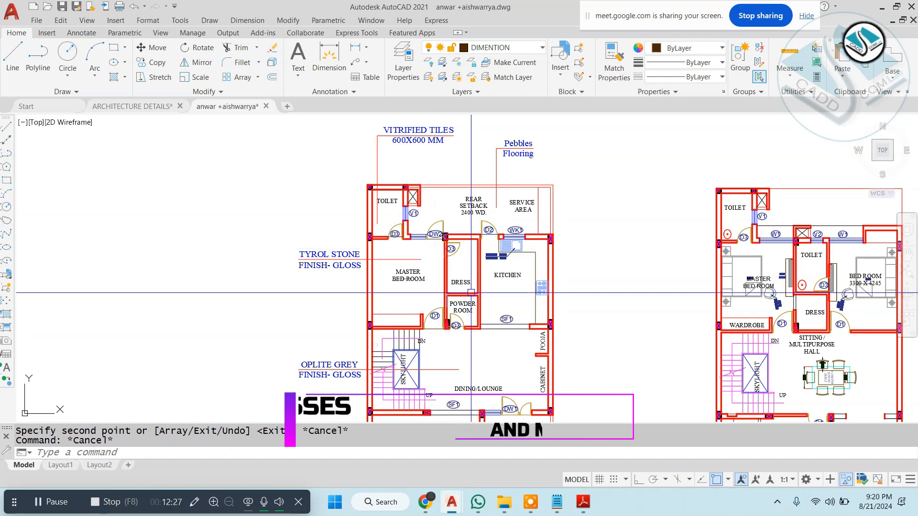
{"action": "scroll", "coordinate": [471, 293], "scroll_direction": "down", "scroll_amount": 3}
{"action": "scroll", "coordinate": [428, 236], "scroll_direction": "up", "scroll_amount": 8}
{"action": "key", "text": "Escape"}
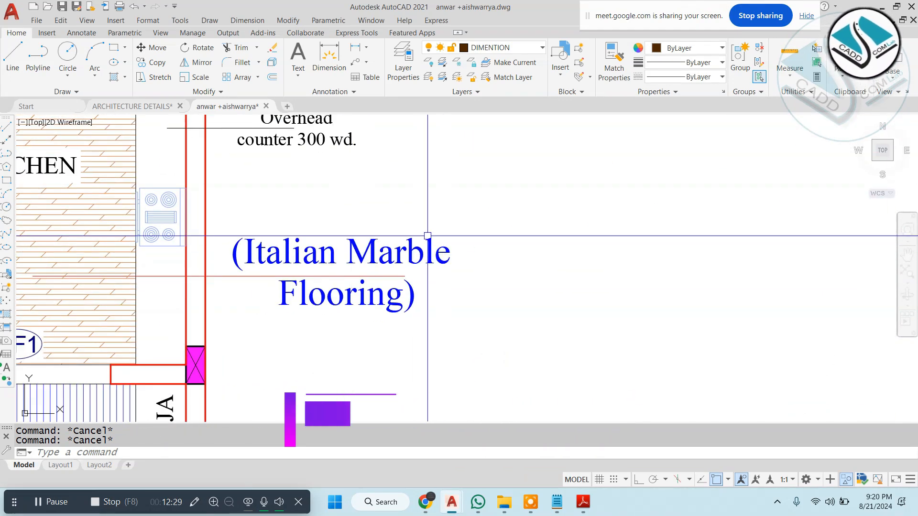
{"action": "left_click", "coordinate": [500, 199]}
{"action": "left_click", "coordinate": [345, 371]}
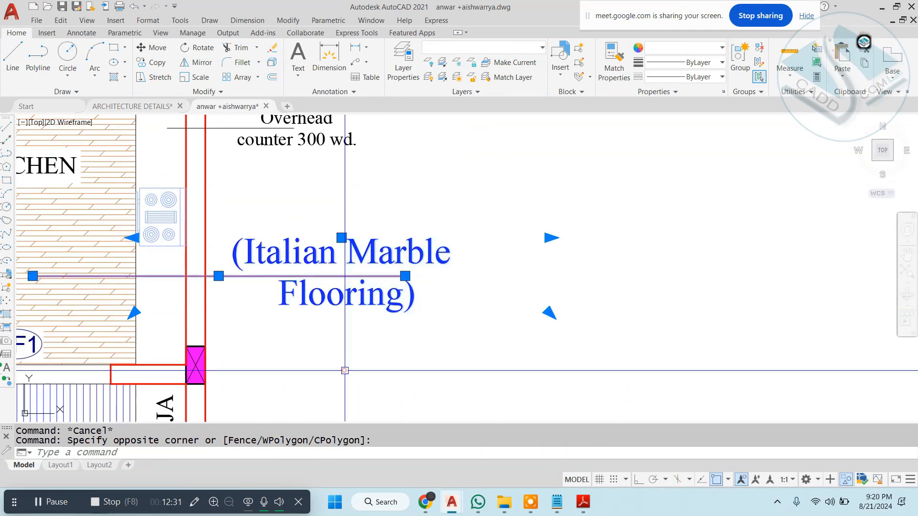
{"action": "type", "text": "co"}
{"action": "key", "text": "Return"}
{"action": "left_click", "coordinate": [248, 305]}
{"action": "scroll", "coordinate": [336, 306], "scroll_direction": "down", "scroll_amount": 5}
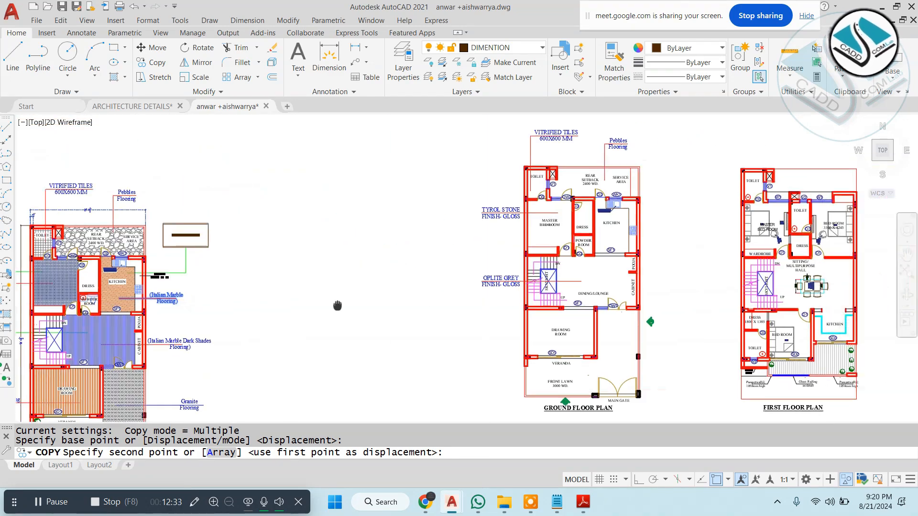
{"action": "scroll", "coordinate": [499, 231], "scroll_direction": "up", "scroll_amount": 8}
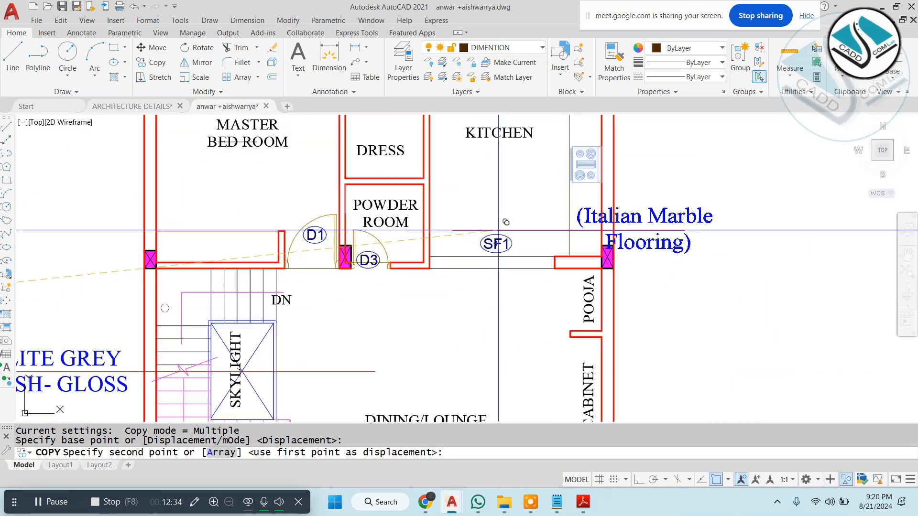
{"action": "left_click", "coordinate": [556, 209]}
{"action": "key", "text": "Escape"}
Step: Mirror the OPLITE GREY label and leader about a vertical line through the DINING/LOUNGE with ortho on, keeping the original
{"action": "scroll", "coordinate": [510, 230], "scroll_direction": "down", "scroll_amount": 4}
{"action": "middle_click_drag", "start_coordinate": [436, 260], "coordinate": [357, 295]}
{"action": "key", "text": "Escape"}
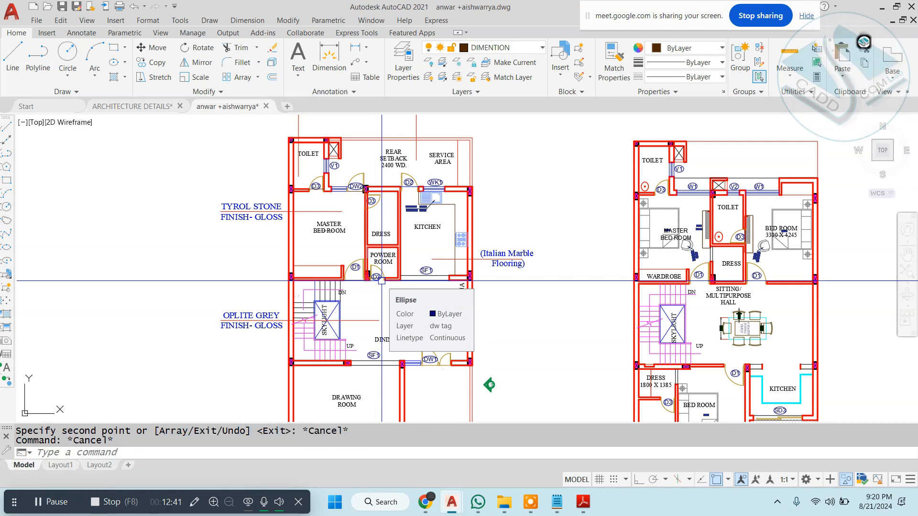
{"action": "key", "text": "Escape"}
{"action": "scroll", "coordinate": [329, 246], "scroll_direction": "down", "scroll_amount": 5}
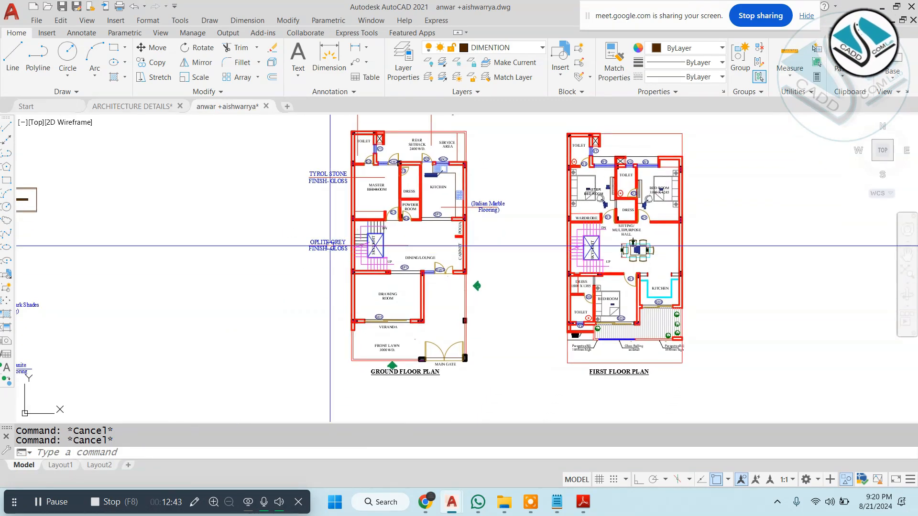
{"action": "scroll", "coordinate": [330, 246], "scroll_direction": "up", "scroll_amount": 4}
{"action": "left_click", "coordinate": [330, 246]}
{"action": "left_click", "coordinate": [288, 288]}
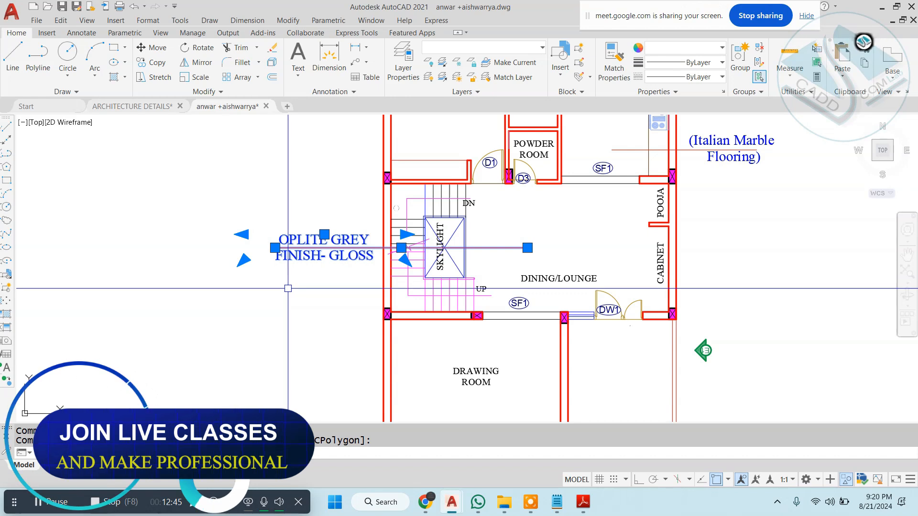
{"action": "left_click", "coordinate": [288, 289]}
{"action": "type", "text": "mi"}
{"action": "key", "text": "Return"}
{"action": "left_click", "coordinate": [549, 215]}
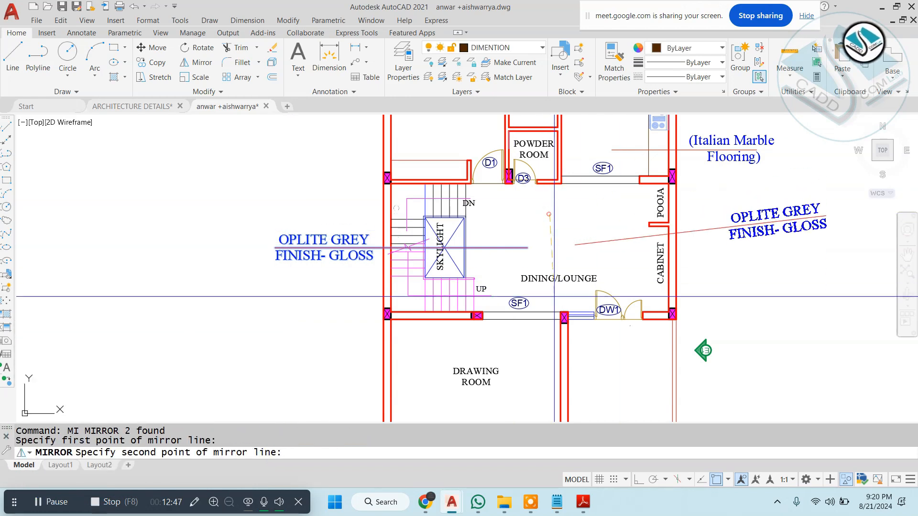
{"action": "left_click", "coordinate": [639, 480]}
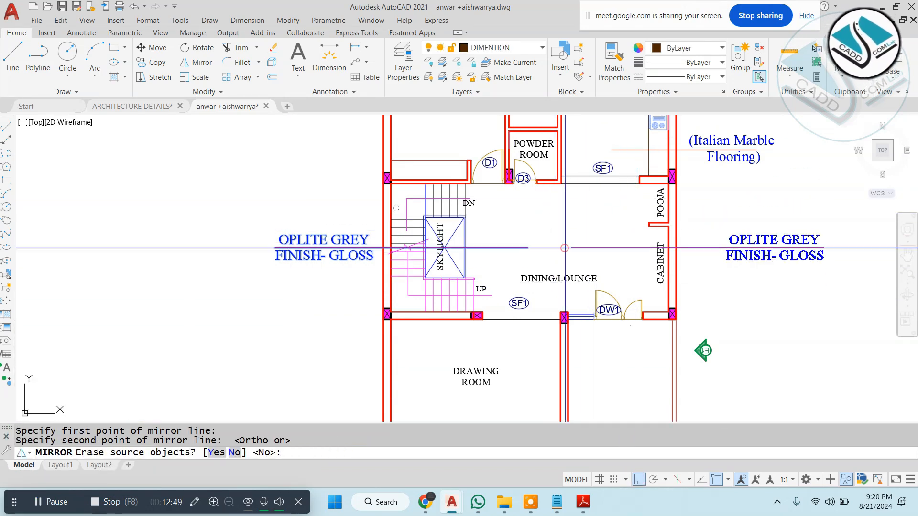
{"action": "key", "text": "Return"}
Step: Trim the original OPLITE GREY label's leader line back to the edge of the SKYLIGHT
{"action": "left_click", "coordinate": [320, 223]}
{"action": "left_click", "coordinate": [268, 276]}
{"action": "key", "text": "Escape"}
{"action": "key", "text": "Escape"}
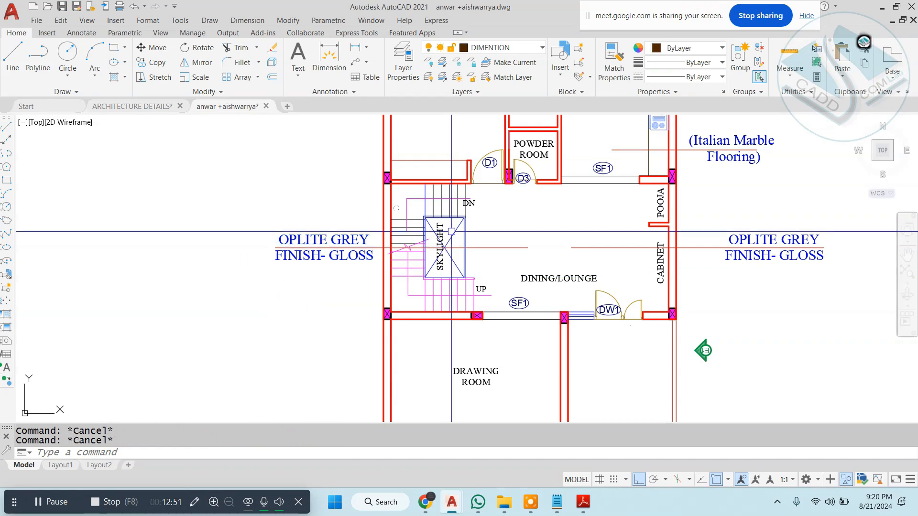
{"action": "type", "text": "tr"}
{"action": "key", "text": "Return"}
{"action": "key", "text": "Return"}
{"action": "left_click", "coordinate": [481, 231]}
{"action": "left_click", "coordinate": [494, 256]}
{"action": "scroll", "coordinate": [433, 245], "scroll_direction": "up", "scroll_amount": 5}
{"action": "key", "text": "Escape"}
Step: Shorten the original OPLITE GREY leader so it ends on the staircase treads just inside the outer wall
{"action": "left_click", "coordinate": [508, 254]}
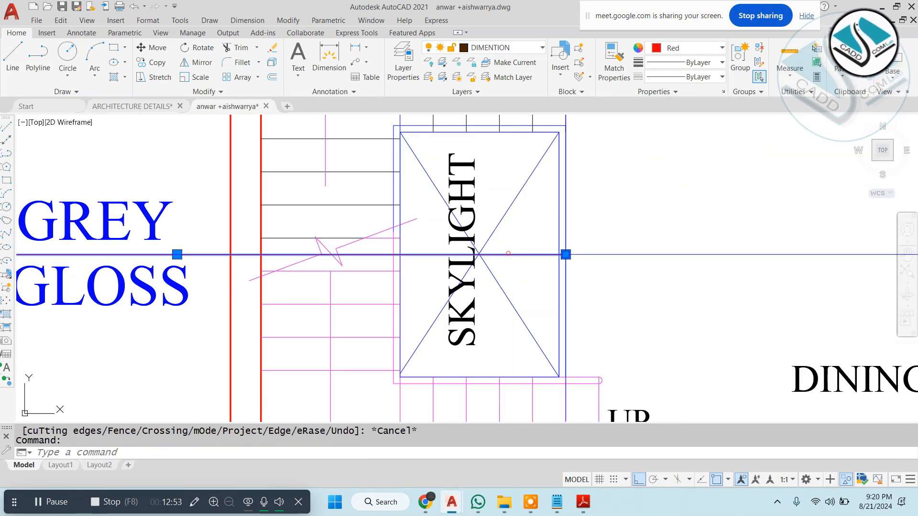
{"action": "left_click", "coordinate": [573, 256]}
{"action": "left_click", "coordinate": [332, 246]}
{"action": "key", "text": "Escape"}
{"action": "key", "text": "Escape"}
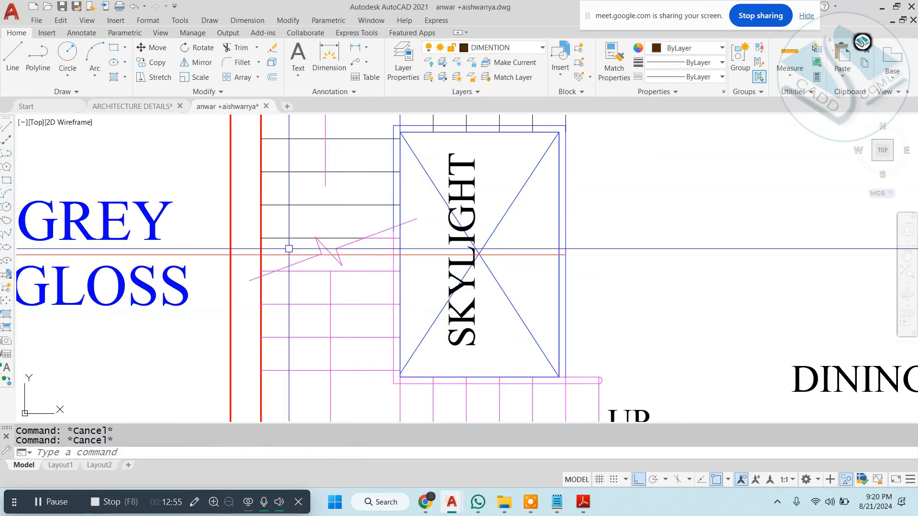
{"action": "left_click", "coordinate": [280, 256]}
{"action": "left_click", "coordinate": [566, 255]}
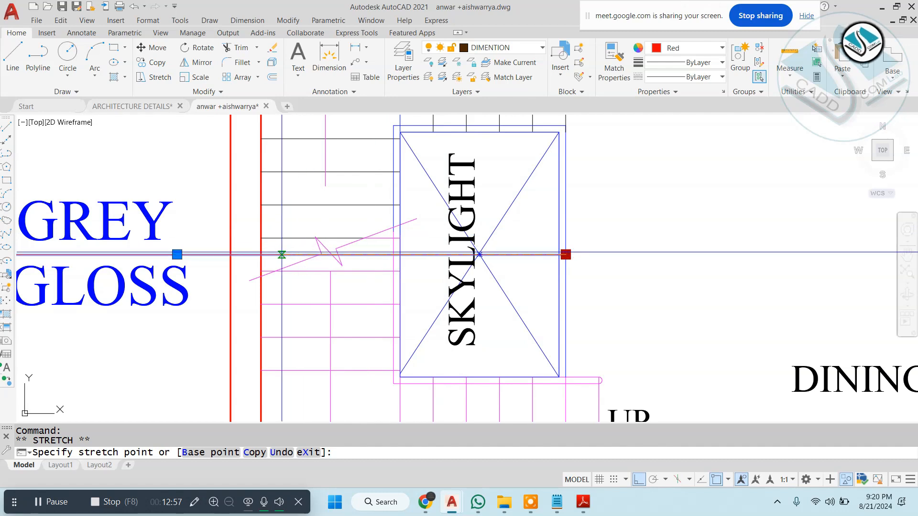
{"action": "key", "text": "Escape"}
Step: Replace the text of the label beside the staircase with MARBLE FINIS and GLOSS on two lines
{"action": "scroll", "coordinate": [449, 239], "scroll_direction": "down", "scroll_amount": 3}
{"action": "scroll", "coordinate": [371, 210], "scroll_direction": "up", "scroll_amount": 2}
{"action": "double_click", "coordinate": [372, 210]}
{"action": "key", "text": "ctrl+a"}
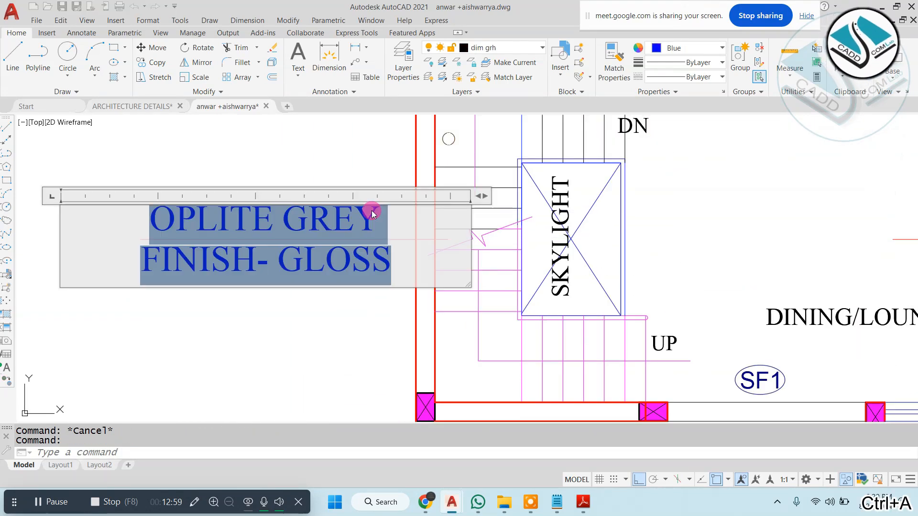
{"action": "type", "text": "MARBLE"}
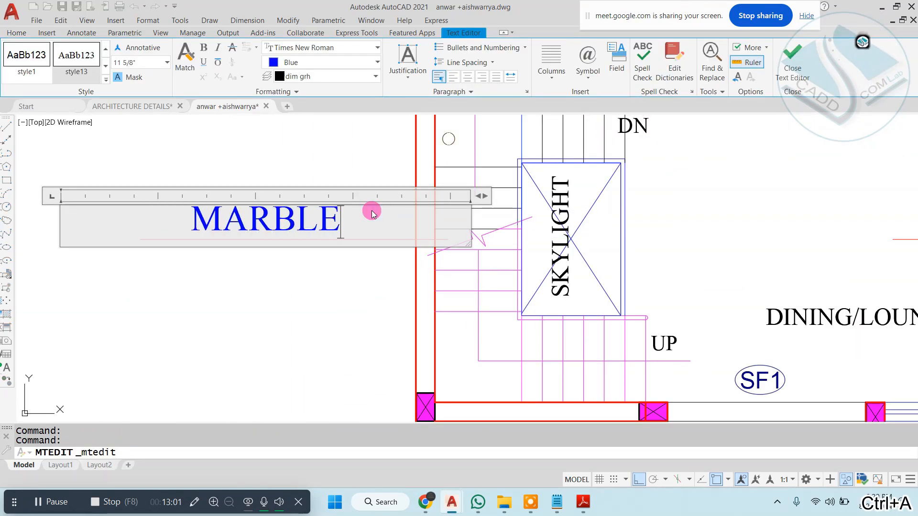
{"action": "type", "text": " FINIS"}
{"action": "key", "text": "Return"}
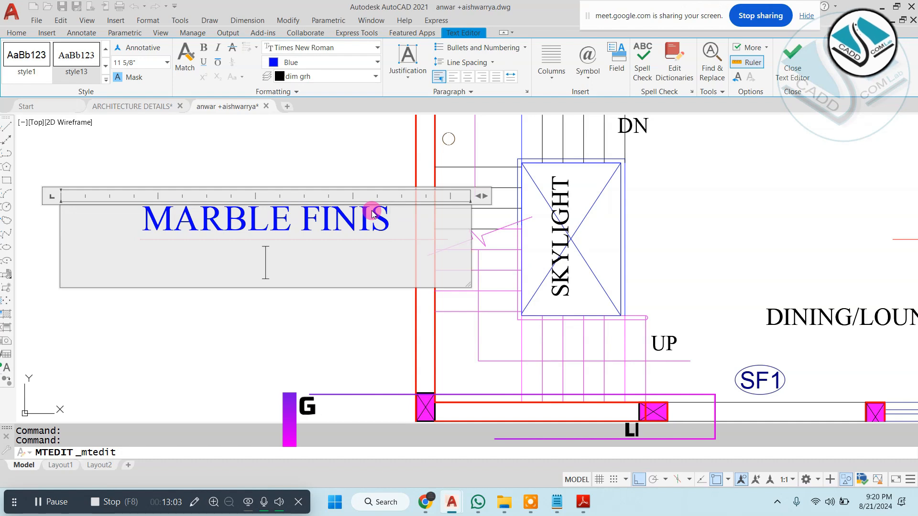
{"action": "type", "text": "GLOSS"}
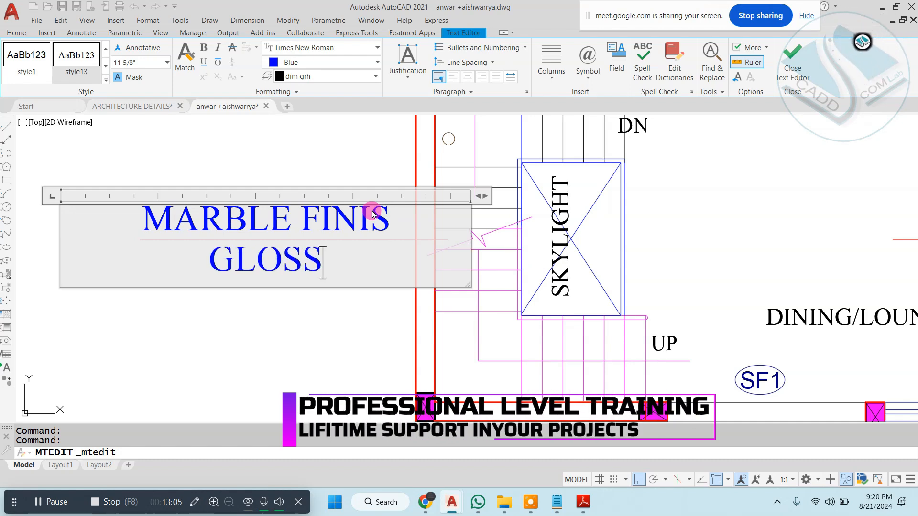
{"action": "left_click", "coordinate": [340, 289]}
{"action": "key", "text": "Escape"}
{"action": "scroll", "coordinate": [383, 237], "scroll_direction": "down", "scroll_amount": 8}
{"action": "key", "text": "Escape"}
{"action": "middle_click_drag", "start_coordinate": [499, 228], "coordinate": [462, 238]}
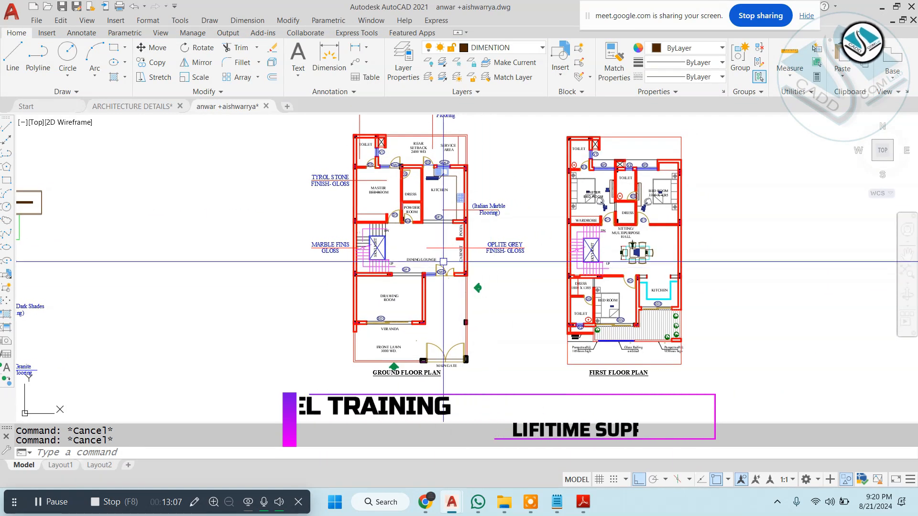
Step: Draw a vertical line across the front of the POOJA niche, from the partition's end up to the wall above
{"action": "scroll", "coordinate": [461, 237], "scroll_direction": "up", "scroll_amount": 2}
{"action": "scroll", "coordinate": [461, 238], "scroll_direction": "up", "scroll_amount": 2}
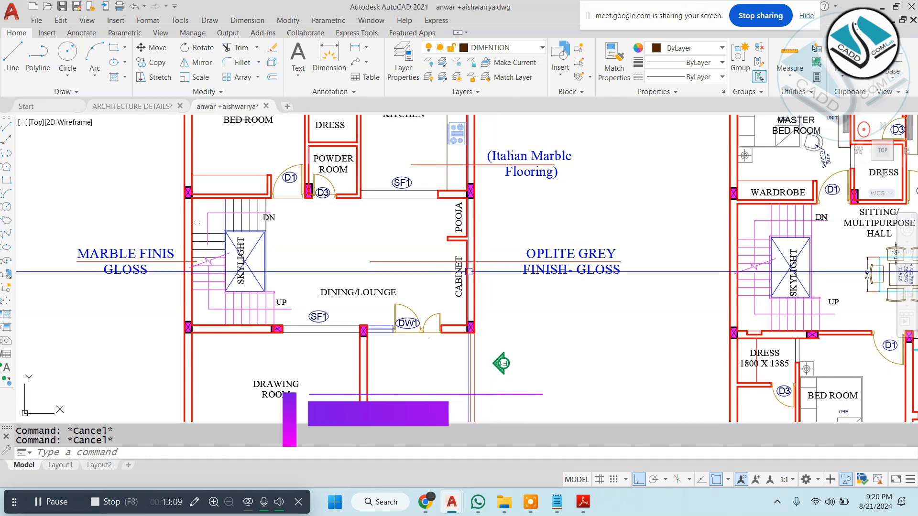
{"action": "scroll", "coordinate": [448, 202], "scroll_direction": "up", "scroll_amount": 4}
{"action": "type", "text": "L"}
{"action": "key", "text": "Return"}
{"action": "left_click", "coordinate": [446, 290]}
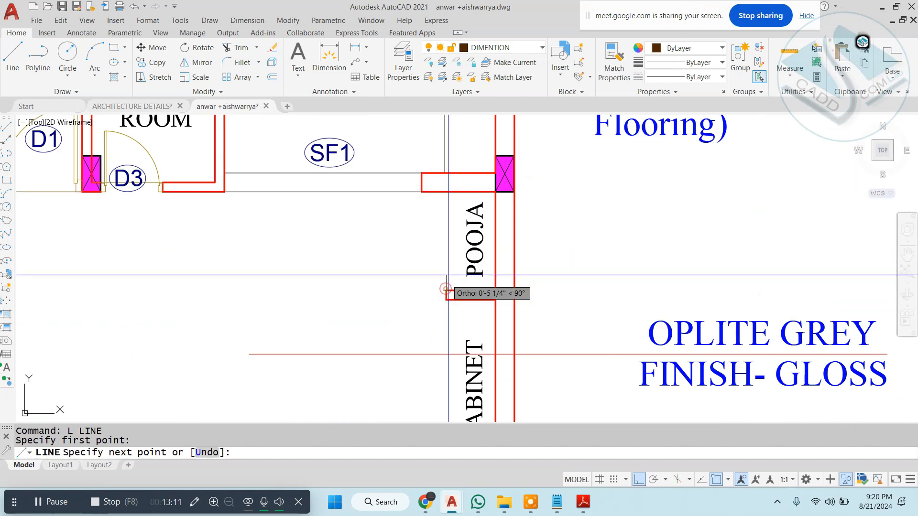
{"action": "left_click", "coordinate": [446, 191]}
{"action": "key", "text": "Escape"}
{"action": "key", "text": "Return"}
{"action": "key", "text": "Escape"}
Step: Stretch the lower end of the POOJA front line down past the CABINET to the wall beside door DW1
{"action": "left_click", "coordinate": [445, 275]}
{"action": "left_click", "coordinate": [446, 191]}
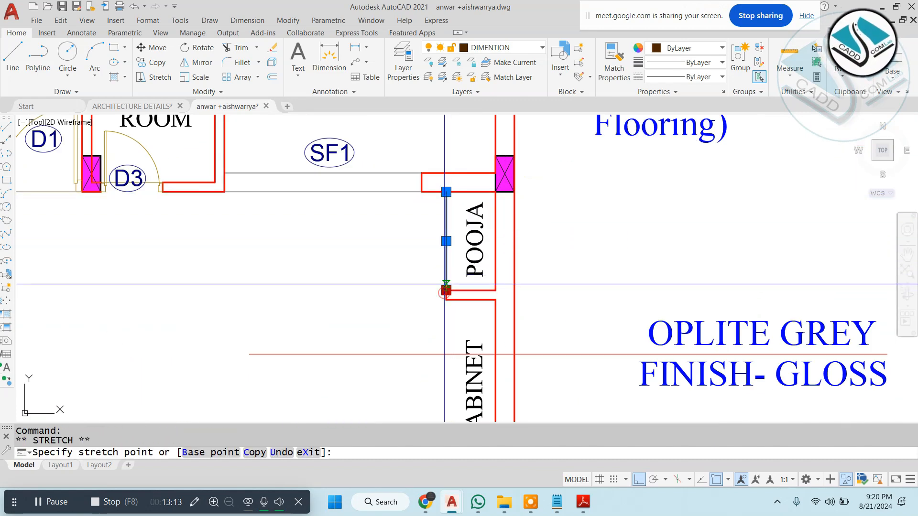
{"action": "scroll", "coordinate": [445, 143], "scroll_direction": "down", "scroll_amount": 2}
{"action": "key", "text": "Escape"}
{"action": "scroll", "coordinate": [493, 289], "scroll_direction": "down", "scroll_amount": 2}
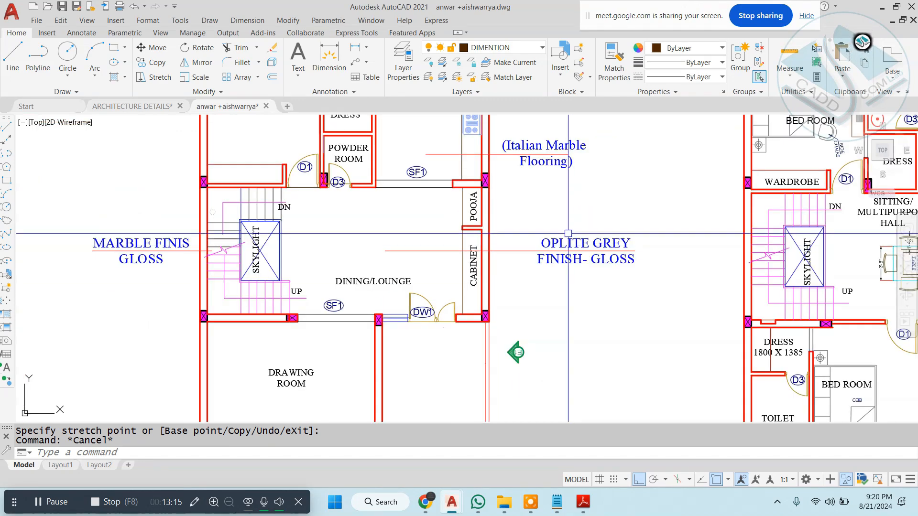
Step: Move the mirrored OPLITE GREY label and its leader down beside the lower part of the CABINET
{"action": "left_click", "coordinate": [568, 233]}
{"action": "left_click", "coordinate": [558, 283]}
{"action": "type", "text": "m"}
{"action": "key", "text": "space"}
{"action": "left_click", "coordinate": [625, 284]}
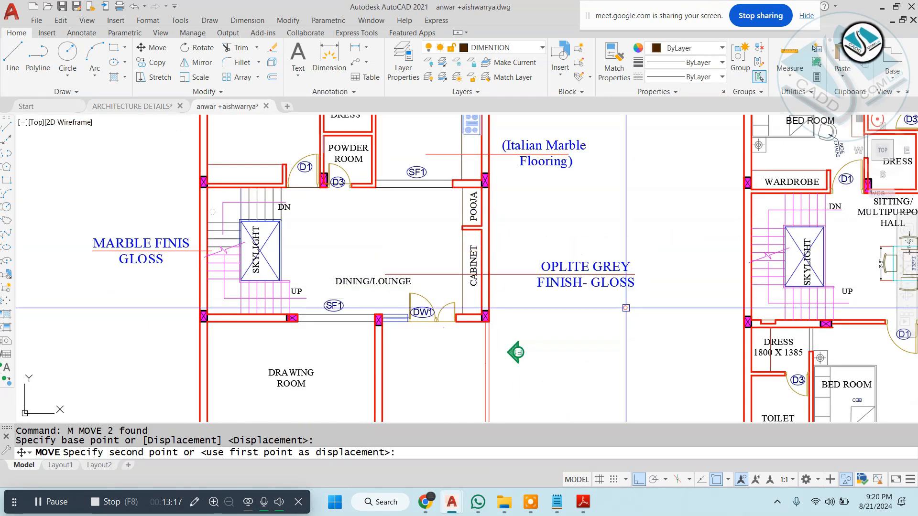
{"action": "left_click", "coordinate": [626, 308]}
{"action": "key", "text": "Escape"}
Step: Copy the mirrored OPLITE GREY label and leader straight up to the level of the POOJA
{"action": "left_click", "coordinate": [581, 253]}
{"action": "left_click", "coordinate": [573, 300]}
{"action": "type", "text": "co"}
{"action": "key", "text": "space"}
{"action": "scroll", "coordinate": [593, 287], "scroll_direction": "up", "scroll_amount": 3}
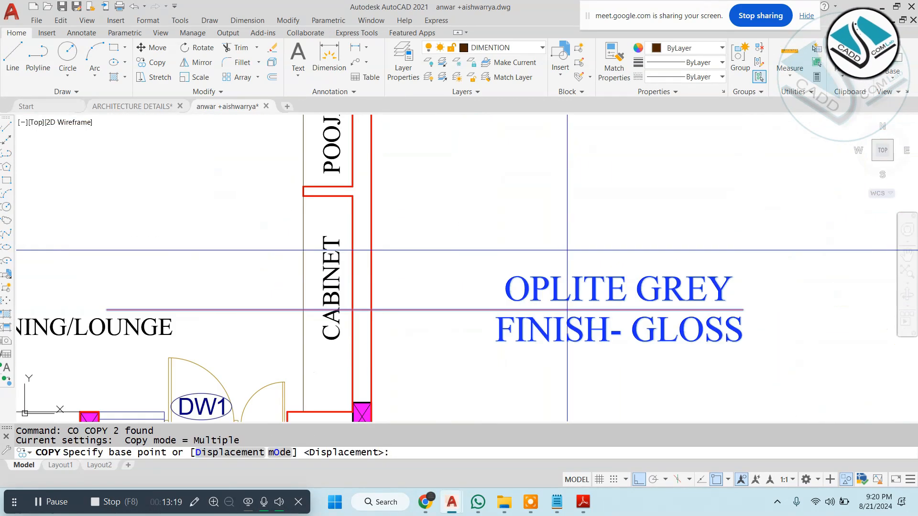
{"action": "left_click", "coordinate": [615, 248]}
{"action": "scroll", "coordinate": [617, 230], "scroll_direction": "down", "scroll_amount": 2}
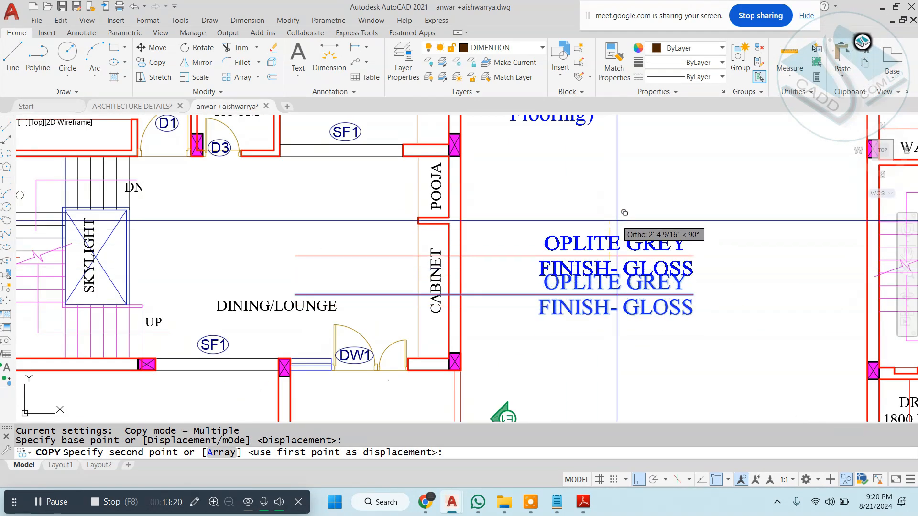
{"action": "left_click", "coordinate": [624, 161]}
{"action": "key", "text": "Escape"}
Step: Switch to the tile catalogue PDF in Adobe Reader and close it
{"action": "scroll", "coordinate": [548, 261], "scroll_direction": "down", "scroll_amount": 4}
{"action": "middle_click_drag", "start_coordinate": [562, 270], "coordinate": [472, 259]}
{"action": "scroll", "coordinate": [486, 265], "scroll_direction": "up", "scroll_amount": 2}
{"action": "key", "text": "Escape"}
{"action": "left_click", "coordinate": [582, 501]}
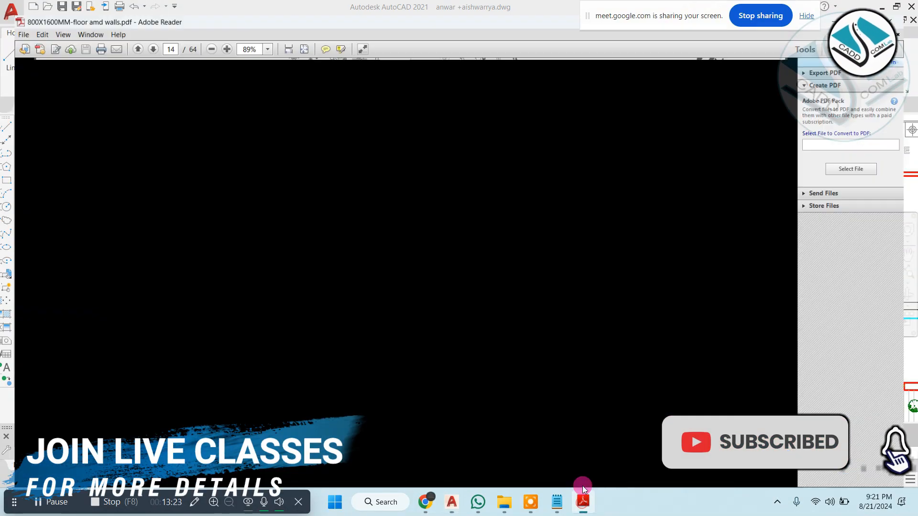
{"action": "left_click", "coordinate": [914, 8]}
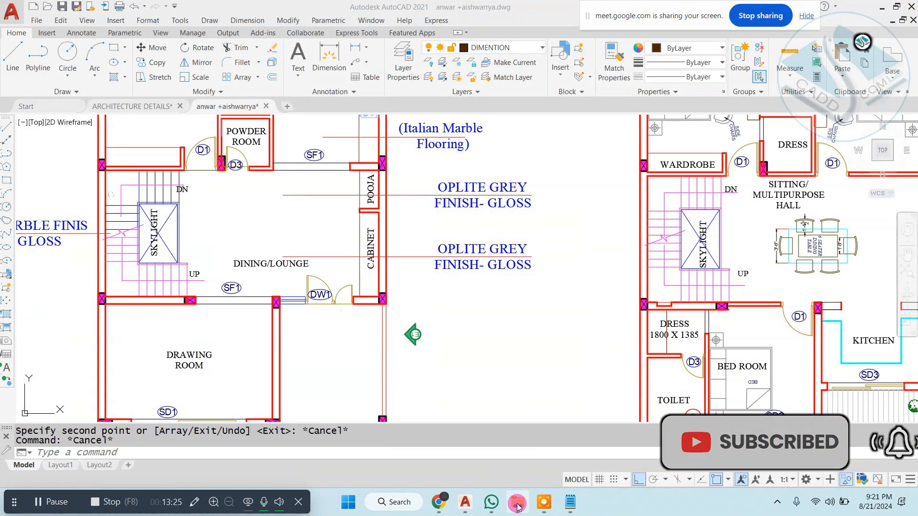
Step: Open the skd_pooja_room_tiles_300x45 catalogue from the flooring folder and browse to the ODG STATUARIO WHITE tile on page 5
{"action": "left_click", "coordinate": [517, 502]}
{"action": "double_click", "coordinate": [675, 100]}
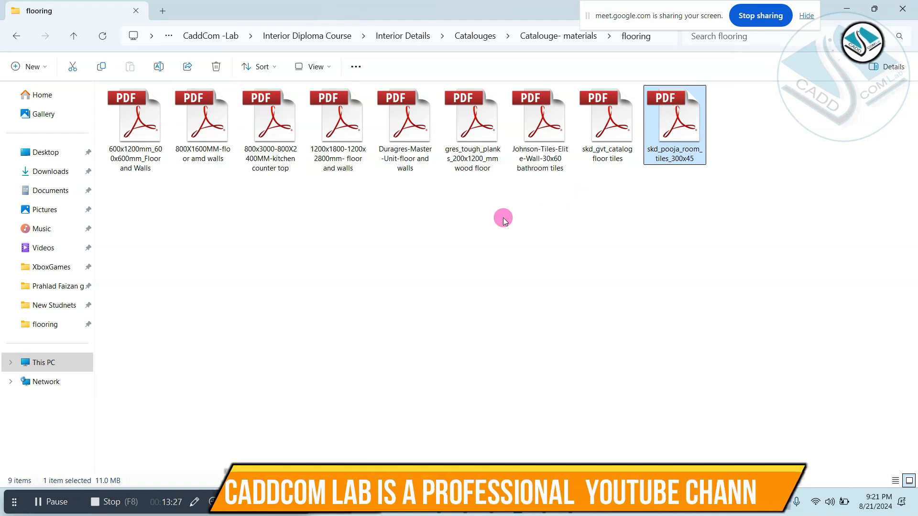
{"action": "scroll", "coordinate": [435, 240], "scroll_direction": "down", "scroll_amount": 8}
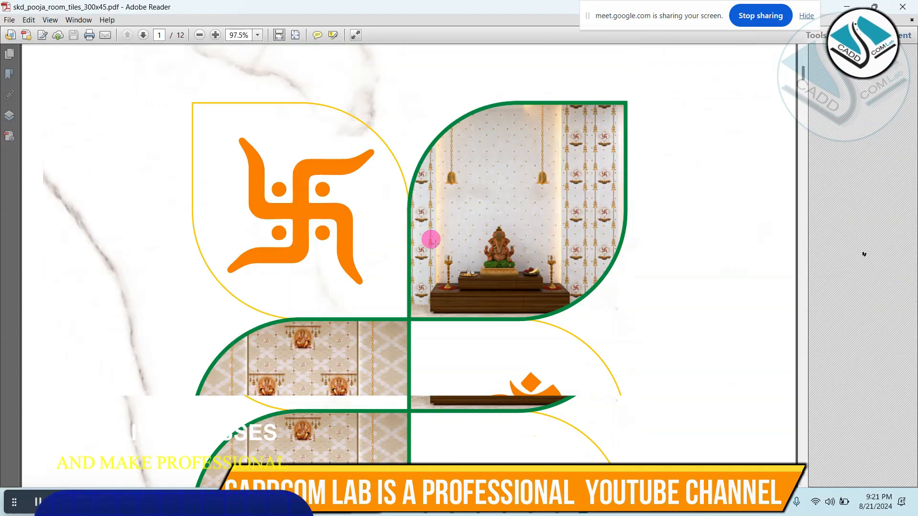
{"action": "left_click_drag", "start_coordinate": [804, 80], "coordinate": [804, 145]}
{"action": "scroll", "coordinate": [569, 263], "scroll_direction": "down", "scroll_amount": 15}
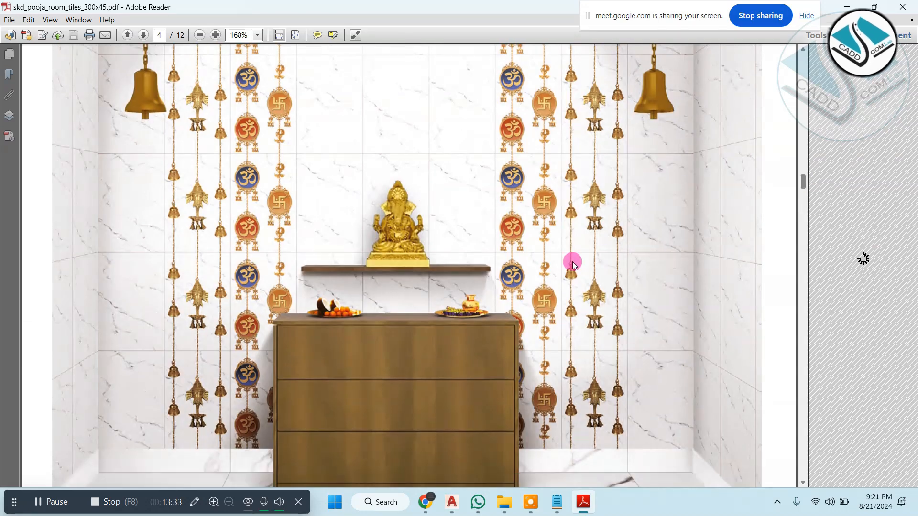
{"action": "scroll", "coordinate": [446, 248], "scroll_direction": "down", "scroll_amount": 10}
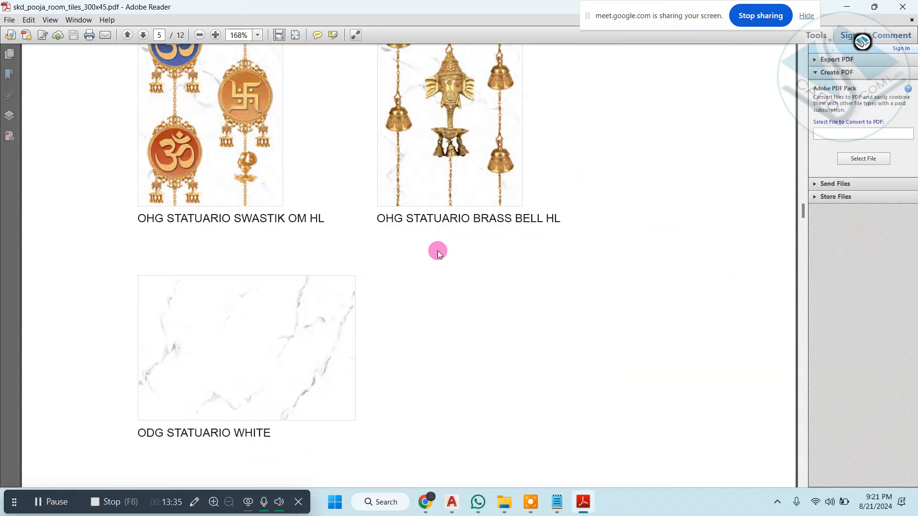
{"action": "scroll", "coordinate": [423, 253], "scroll_direction": "down", "scroll_amount": 3}
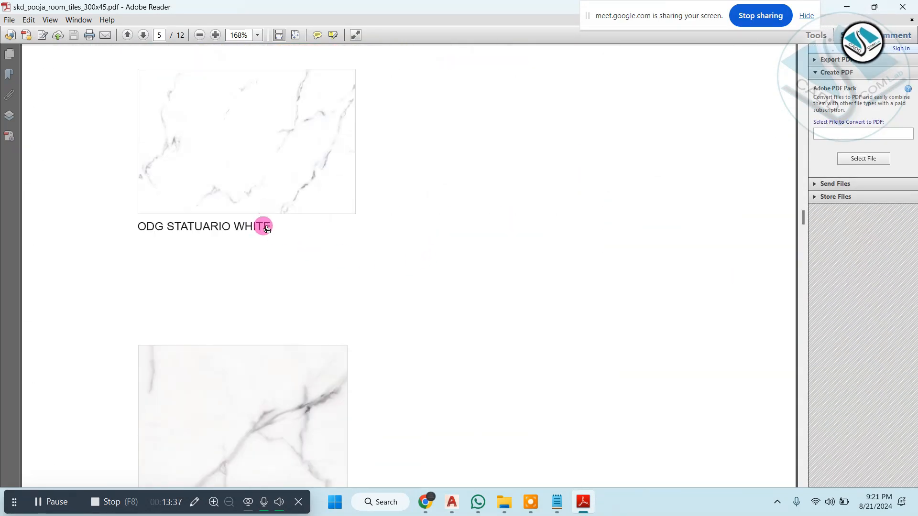
Step: Examine the tile samples, names and size diagrams on page 5 of the pooja catalogue, dismissing the website connection request
{"action": "left_click", "coordinate": [267, 228]}
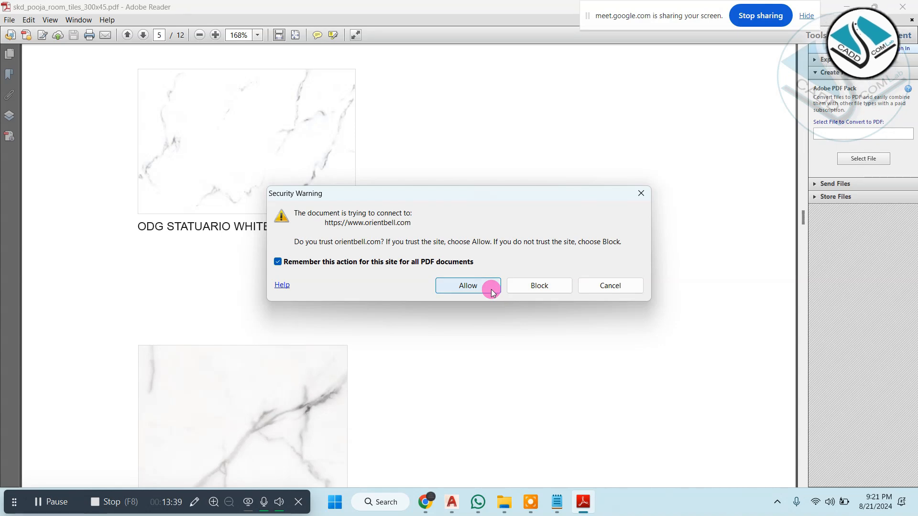
{"action": "left_click", "coordinate": [597, 287]}
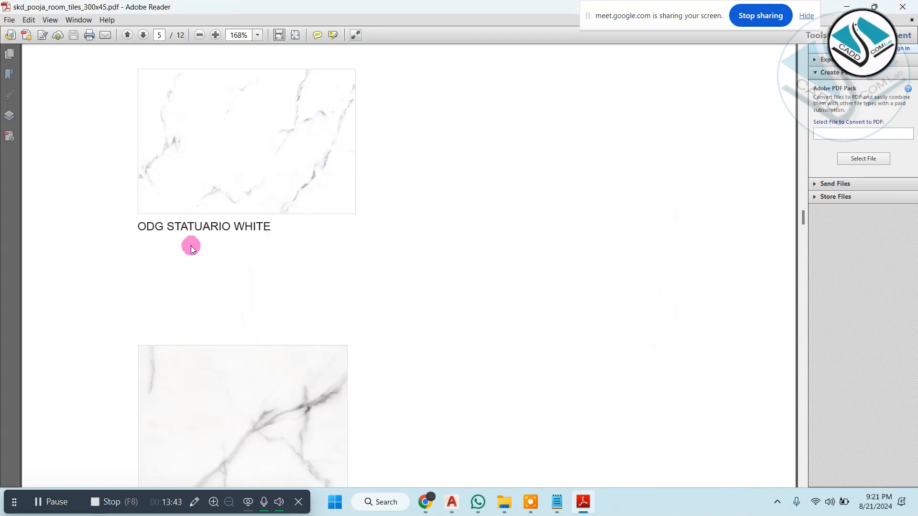
{"action": "scroll", "coordinate": [239, 256], "scroll_direction": "down", "scroll_amount": 10}
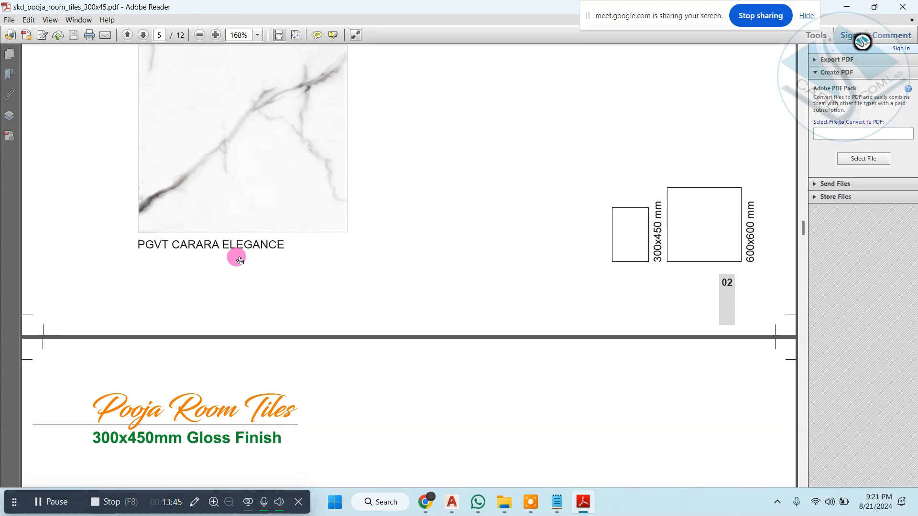
{"action": "scroll", "coordinate": [731, 266], "scroll_direction": "up", "scroll_amount": 1}
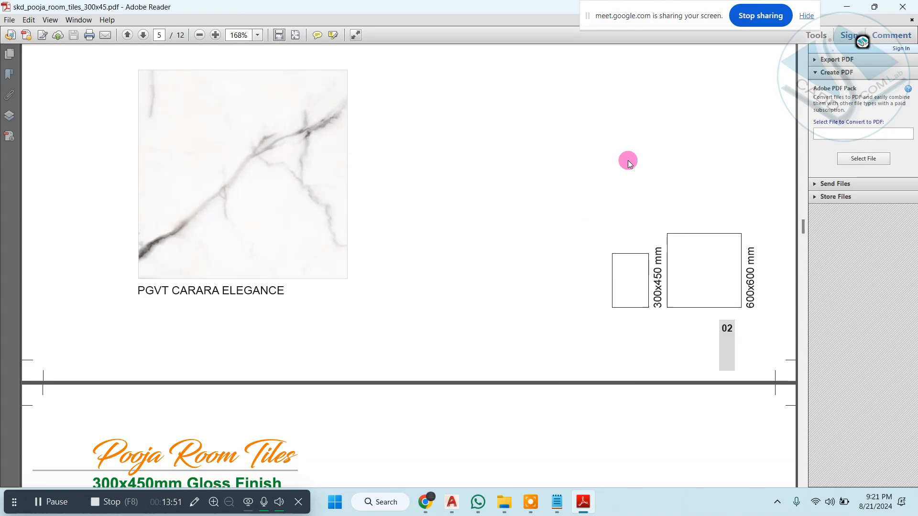
{"action": "scroll", "coordinate": [718, 138], "scroll_direction": "up", "scroll_amount": 3}
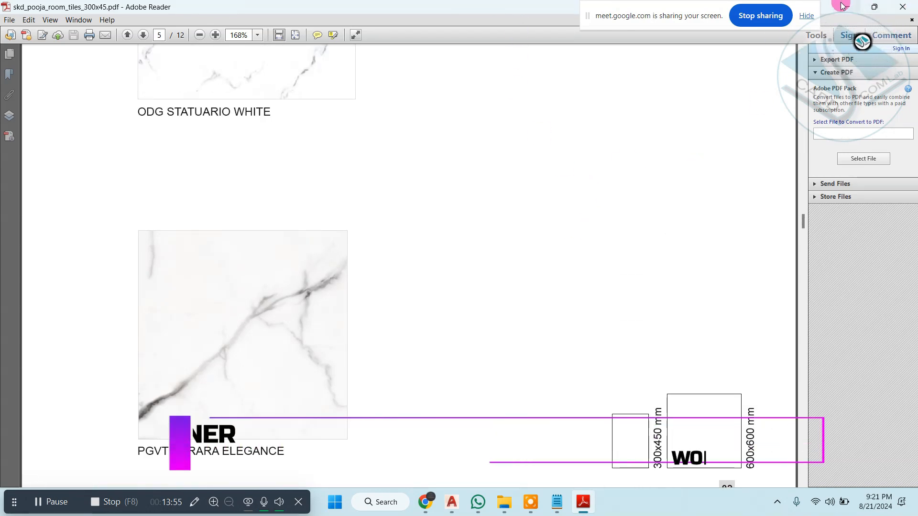
Step: Arrange the catalogue and AutoCAD as smaller windows side by side, with the ODG STATUARIO WHITE tile enlarged to 150%
{"action": "left_click_drag", "start_coordinate": [389, 6], "coordinate": [292, 42]}
{"action": "scroll", "coordinate": [180, 123], "scroll_direction": "up", "scroll_amount": 3}
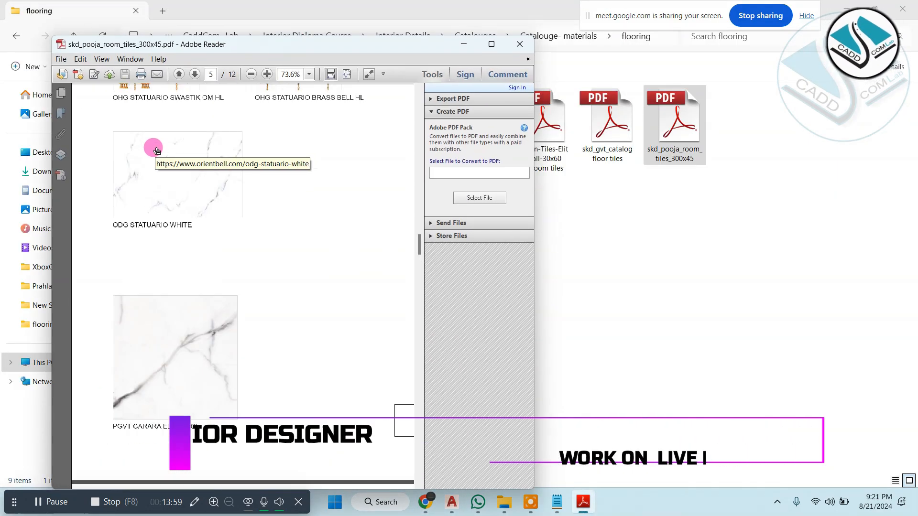
{"action": "scroll", "coordinate": [156, 151], "scroll_direction": "up", "scroll_amount": 2, "text": "ctrl"}
{"action": "left_click", "coordinate": [847, 9]}
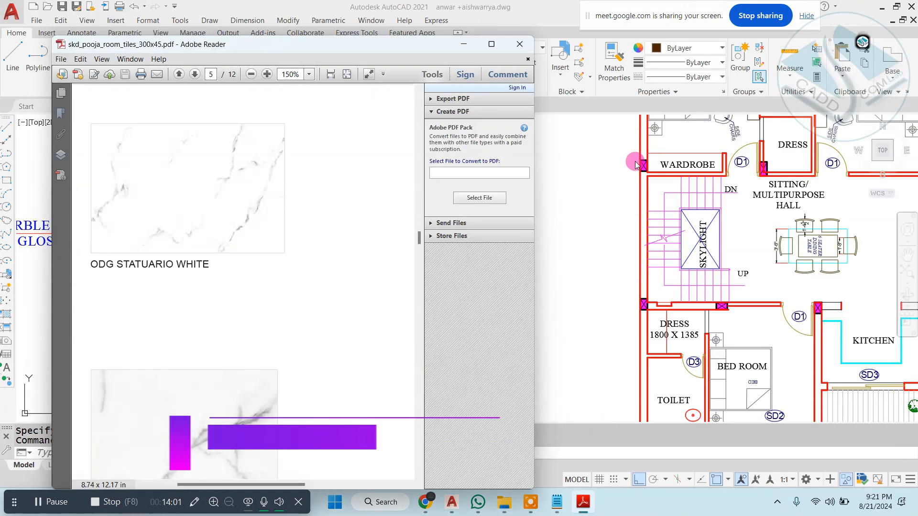
{"action": "left_click", "coordinate": [633, 190]}
{"action": "double_click", "coordinate": [511, 15]}
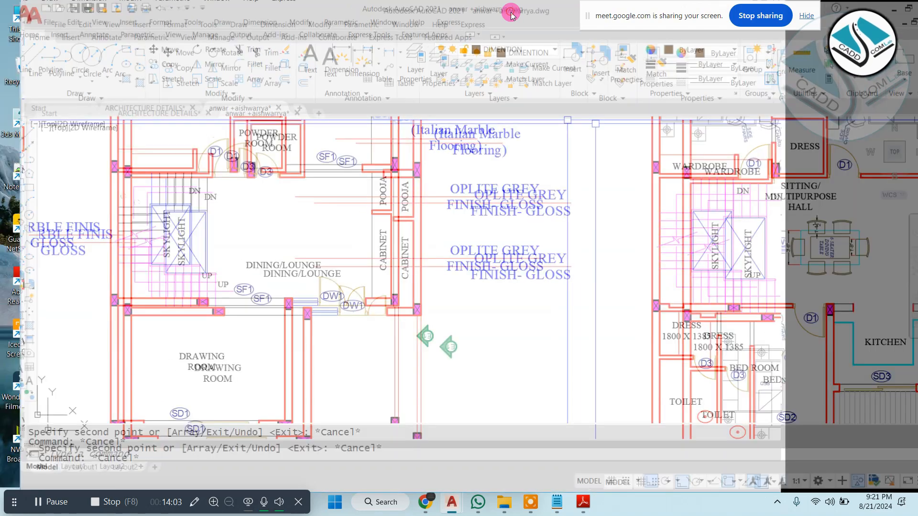
{"action": "left_click_drag", "start_coordinate": [139, 37], "coordinate": [79, 47]}
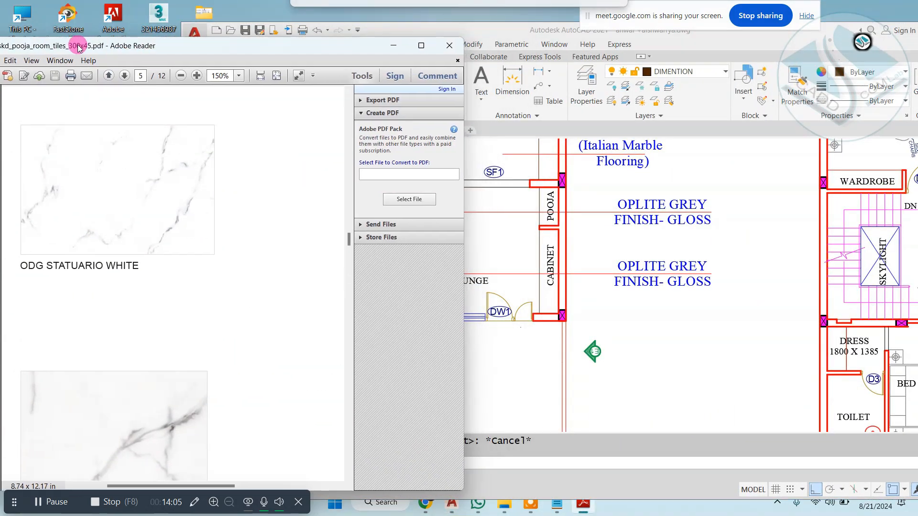
Step: Trim the POOJA label's leader back to the POOJA front line in the ground floor plan
{"action": "left_click", "coordinate": [734, 334]}
{"action": "scroll", "coordinate": [631, 207], "scroll_direction": "up", "scroll_amount": 2}
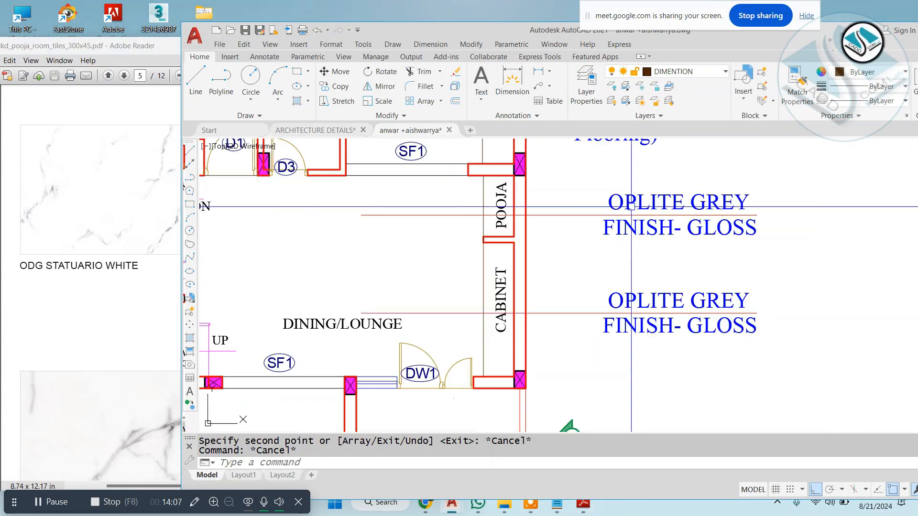
{"action": "type", "text": "T"}
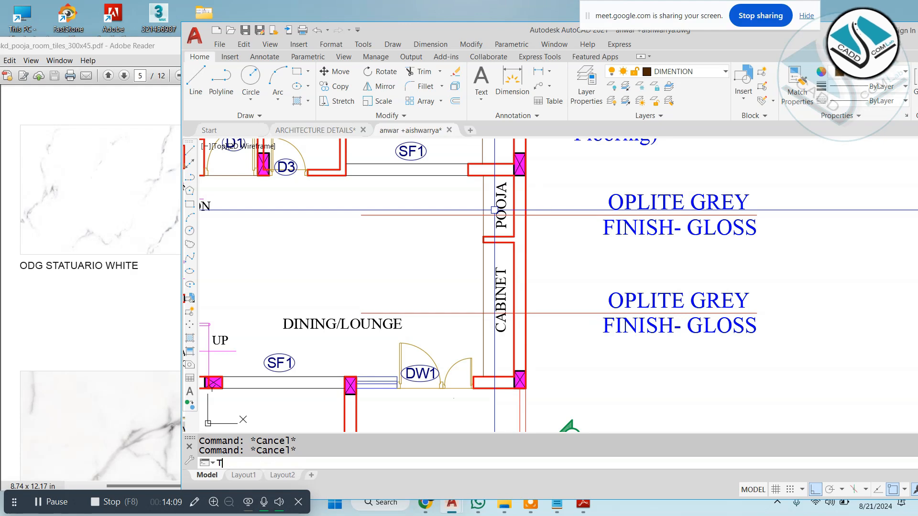
{"action": "type", "text": "r"}
{"action": "key", "text": "Return"}
{"action": "scroll", "coordinate": [500, 215], "scroll_direction": "up", "scroll_amount": 5}
{"action": "scroll", "coordinate": [414, 198], "scroll_direction": "down", "scroll_amount": 5}
{"action": "key", "text": "Escape"}
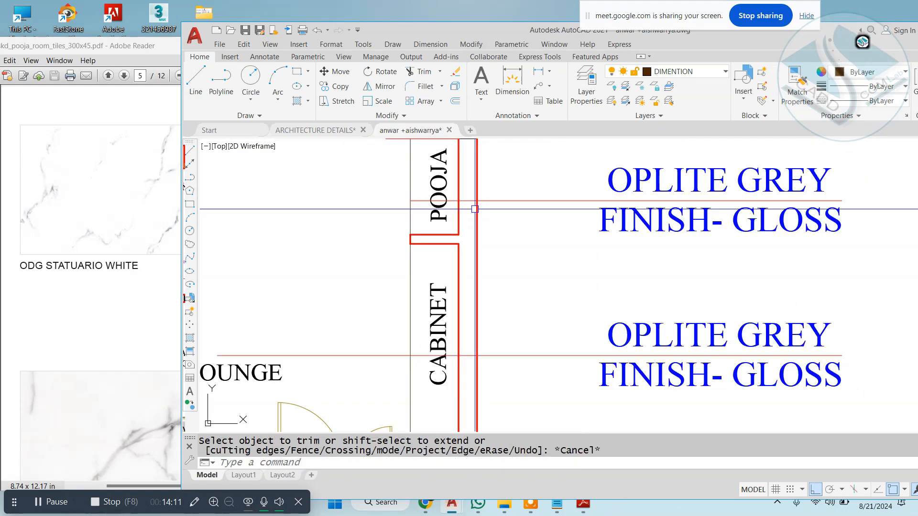
Step: Replace the POOJA flooring label's text with ODG STATUARIO on the first line and WHITE MATT on the second
{"action": "double_click", "coordinate": [661, 190]}
{"action": "key", "text": "ctrl+a"}
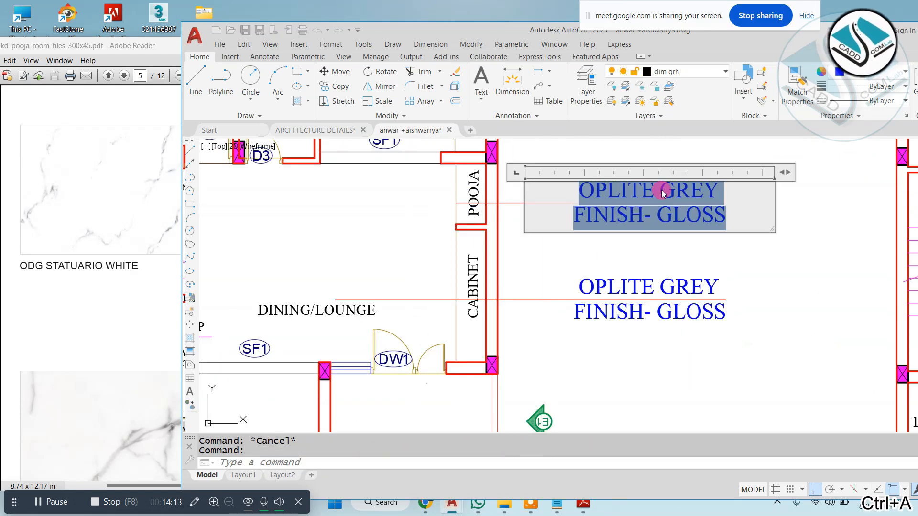
{"action": "type", "text": "ODG"}
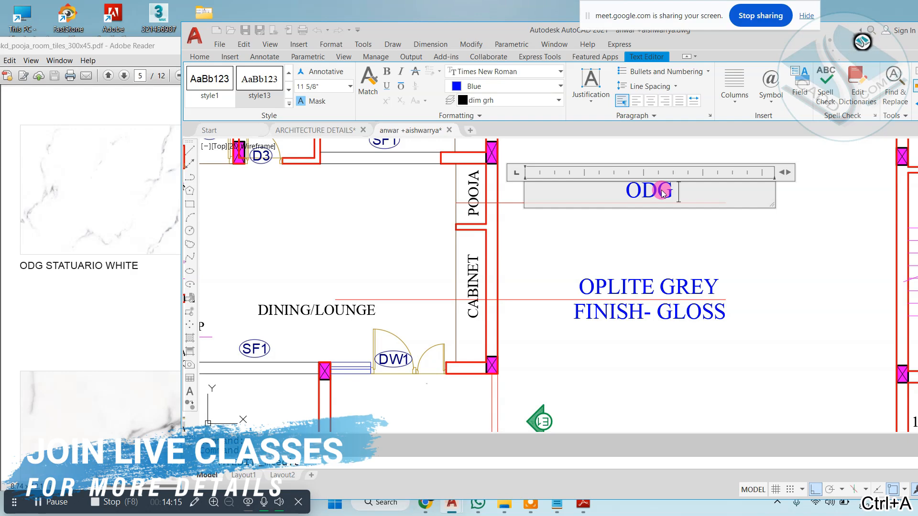
{"action": "type", "text": " STA"}
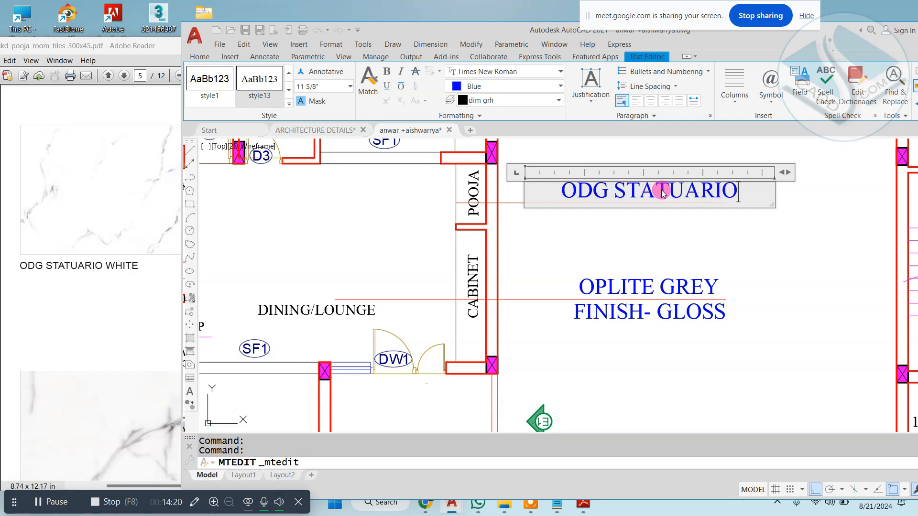
{"action": "type", "text": "TUARIO"}
{"action": "key", "text": "Return"}
{"action": "type", "text": "WHITE"}
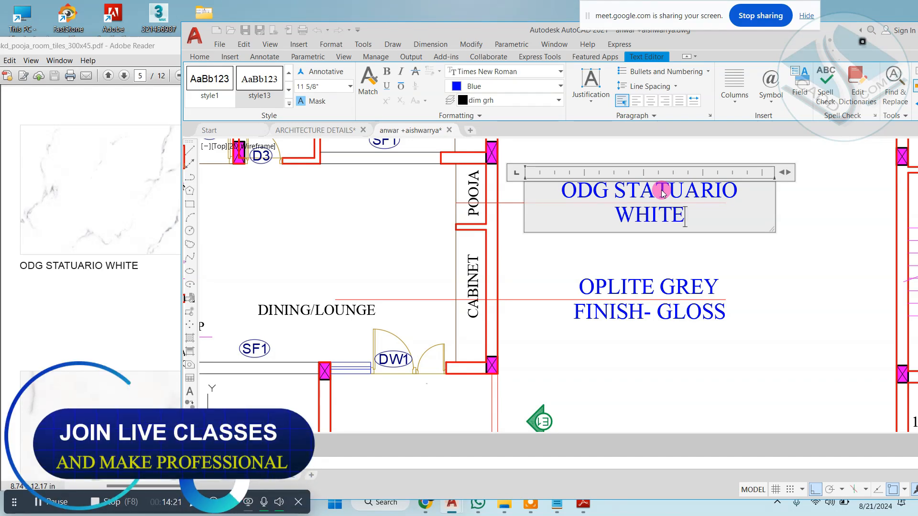
{"action": "type", "text": " MATT"}
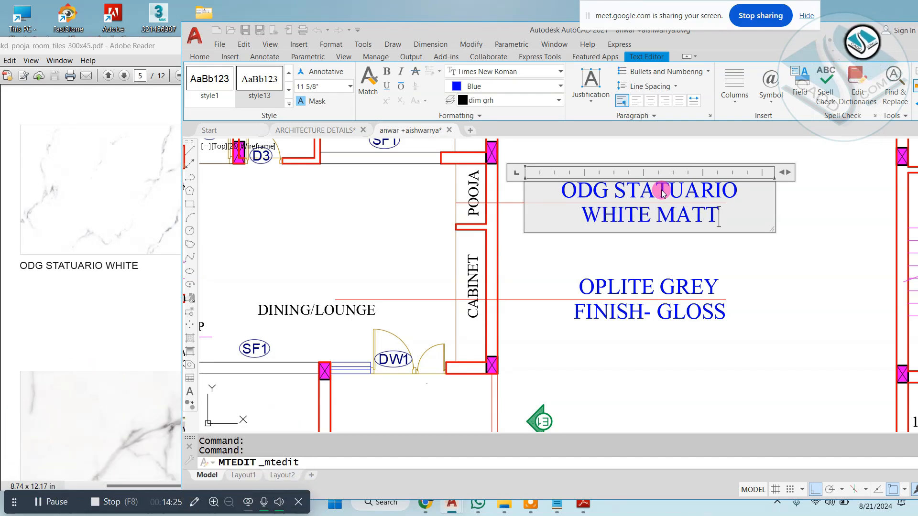
{"action": "key", "text": "Escape"}
{"action": "key", "text": "Escape"}
{"action": "scroll", "coordinate": [687, 240], "scroll_direction": "down", "scroll_amount": 4}
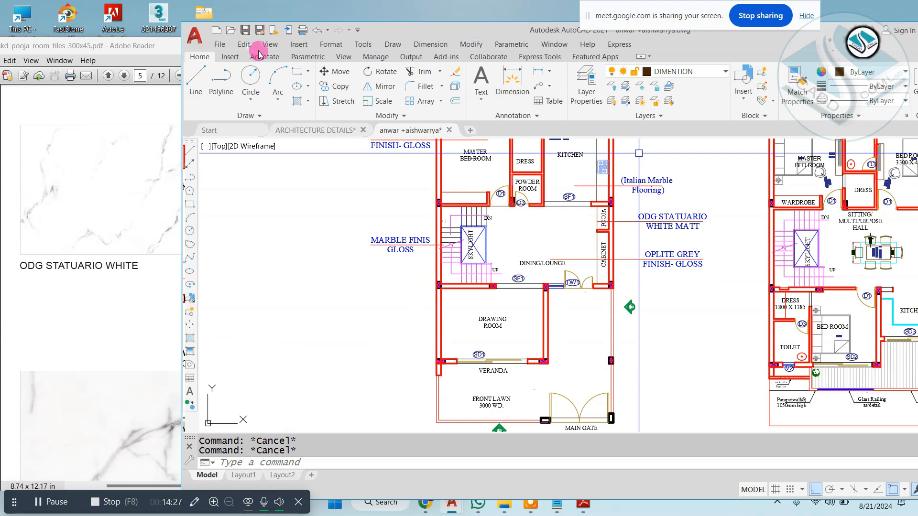
Step: Browse the next pages of the pooja tile catalogue, close it and return to a maximized AutoCAD window
{"action": "double_click", "coordinate": [146, 54]}
{"action": "scroll", "coordinate": [385, 211], "scroll_direction": "down", "scroll_amount": 6}
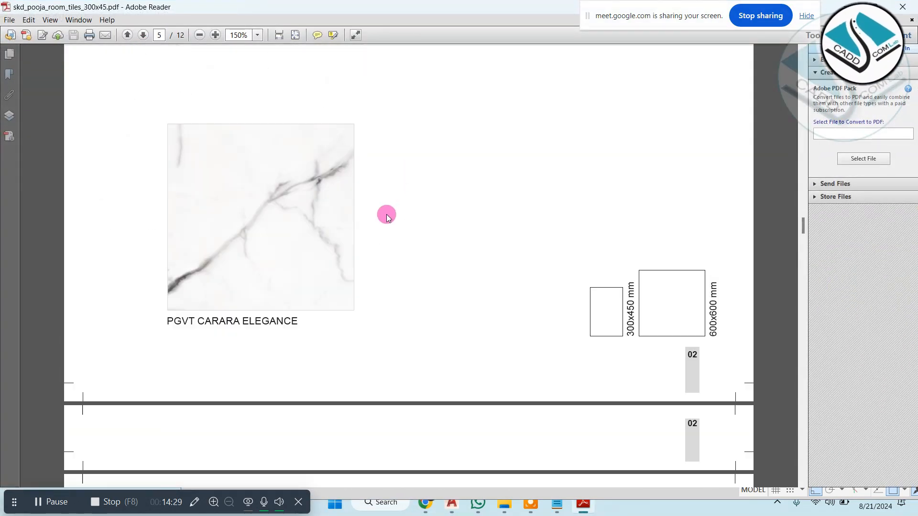
{"action": "scroll", "coordinate": [385, 211], "scroll_direction": "down", "scroll_amount": 15}
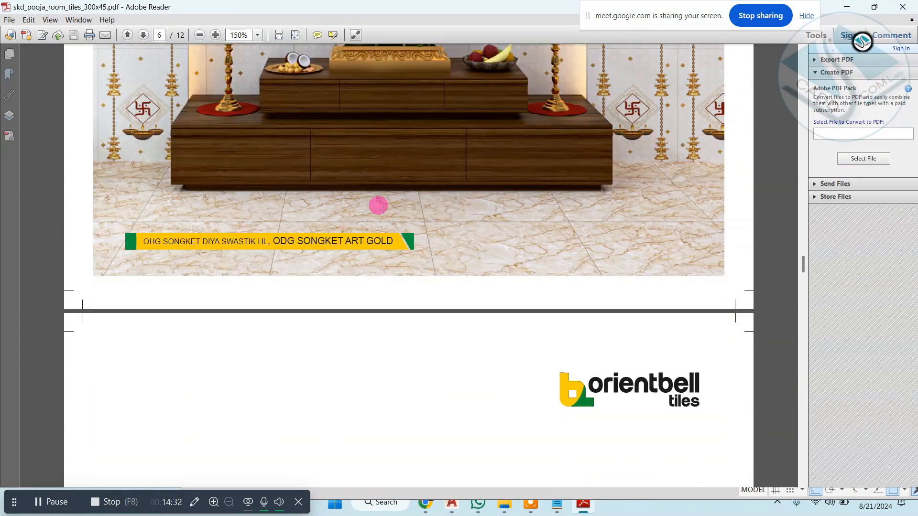
{"action": "scroll", "coordinate": [381, 210], "scroll_direction": "down", "scroll_amount": 6}
{"action": "left_click", "coordinate": [902, 2]}
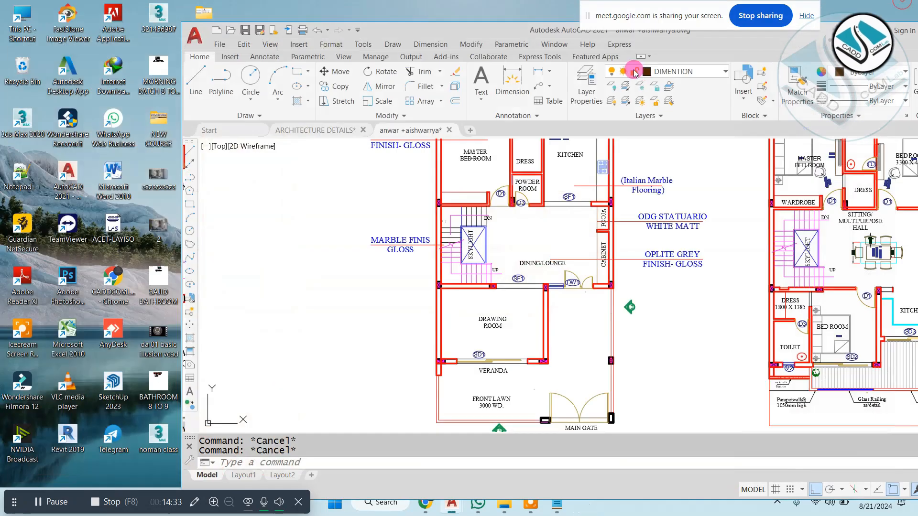
{"action": "double_click", "coordinate": [560, 35]}
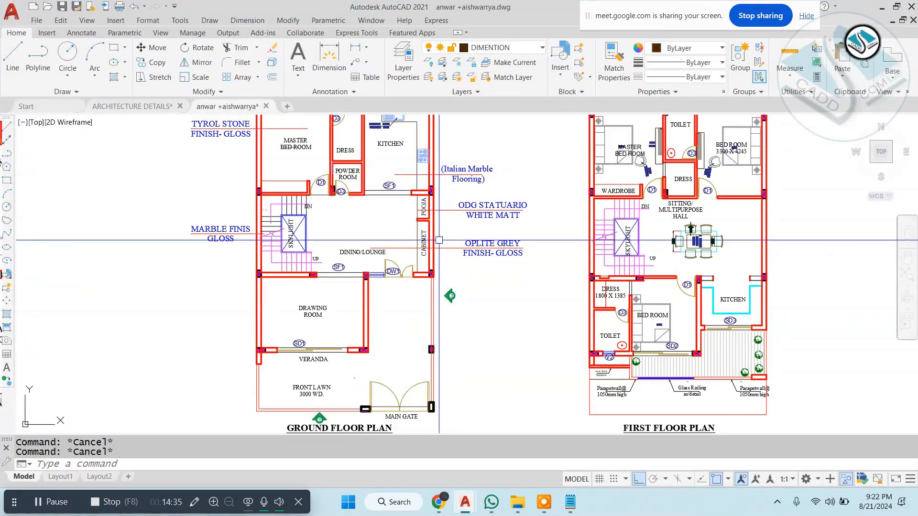
Step: Copy the (Italian Marble Flooring) label and its leader up and outward with Ortho off, starting the leader on the kitchen counter
{"action": "mouse_move", "coordinate": [342, 292]}
{"action": "middle_mouse_down"}
{"action": "mouse_move", "coordinate": [386, 310]}
{"action": "mouse_move", "coordinate": [409, 353]}
{"action": "middle_mouse_up"}
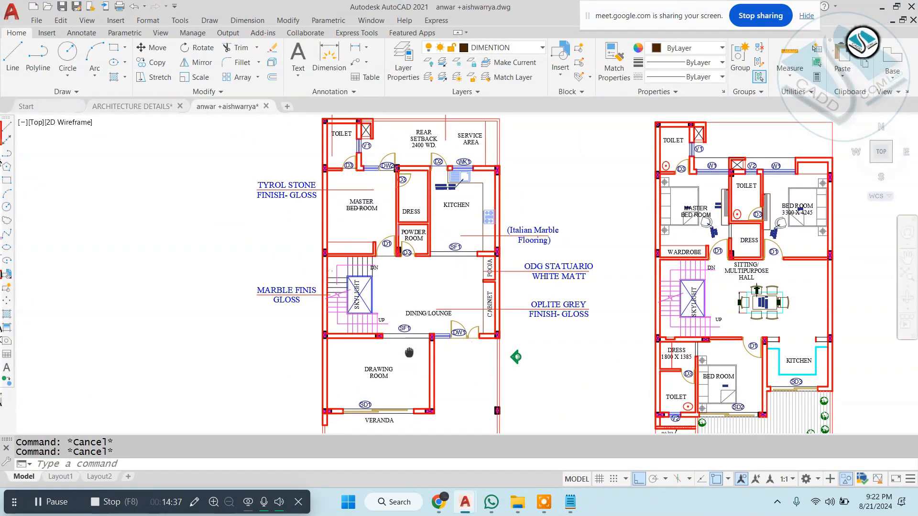
{"action": "scroll", "coordinate": [532, 201], "scroll_direction": "up", "scroll_amount": 4}
{"action": "left_click", "coordinate": [598, 219]}
{"action": "left_click", "coordinate": [508, 320]}
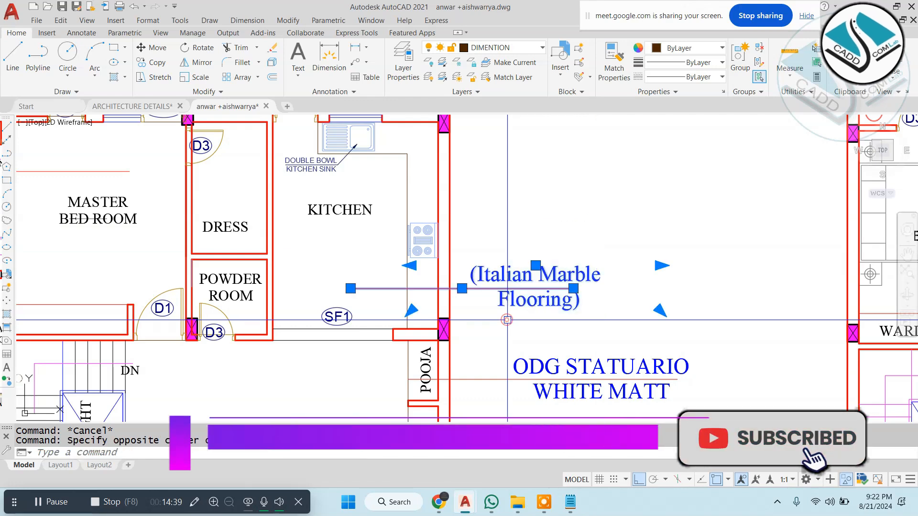
{"action": "type", "text": "co"}
{"action": "key", "text": "Return"}
{"action": "left_click", "coordinate": [368, 289]}
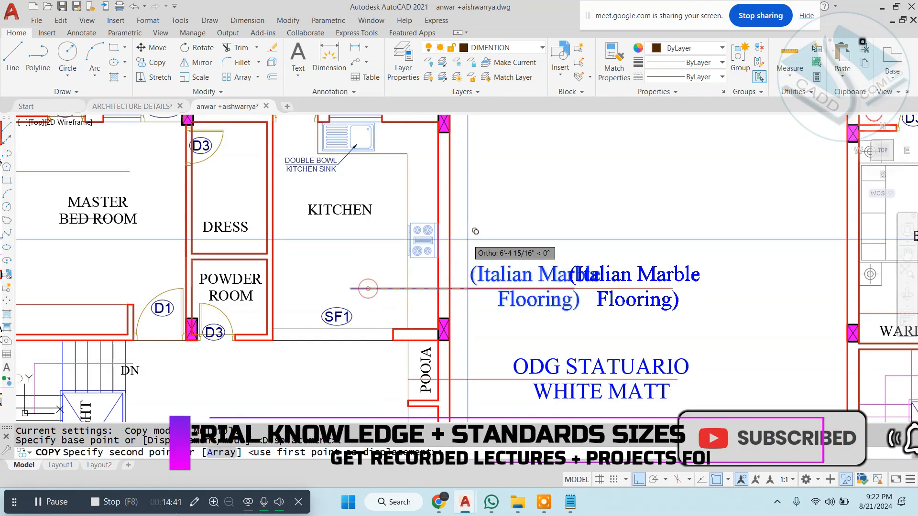
{"action": "key", "text": "F8"}
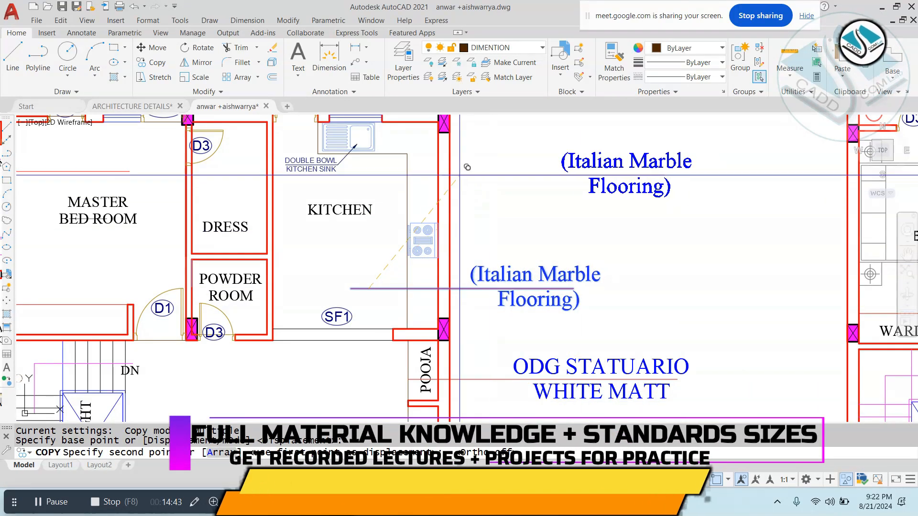
{"action": "left_click", "coordinate": [438, 182]}
{"action": "key", "text": "Escape"}
{"action": "scroll", "coordinate": [514, 211], "scroll_direction": "down", "scroll_amount": 3}
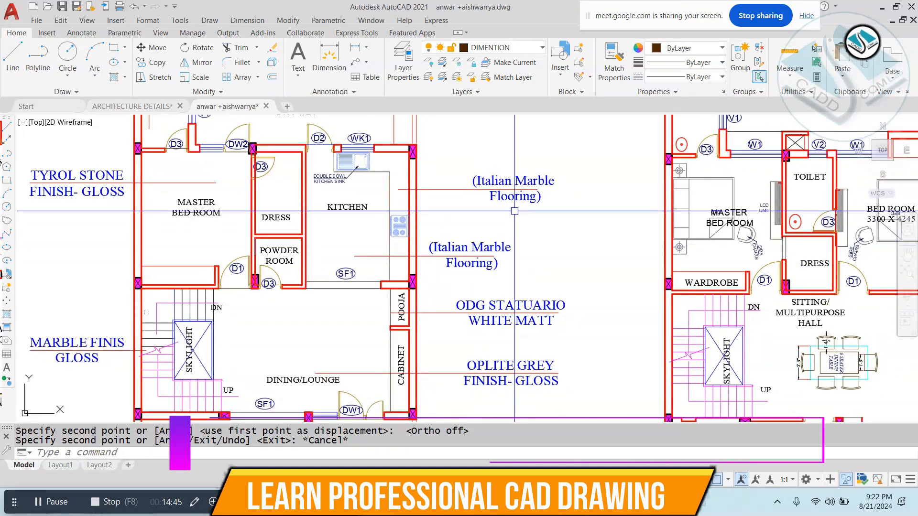
Step: Open the 800x3000-800X2400MM-kitchen counter top catalogue and browse to the ELIOT AMARILLO page's name, size and finish
{"action": "left_click", "coordinate": [517, 503]}
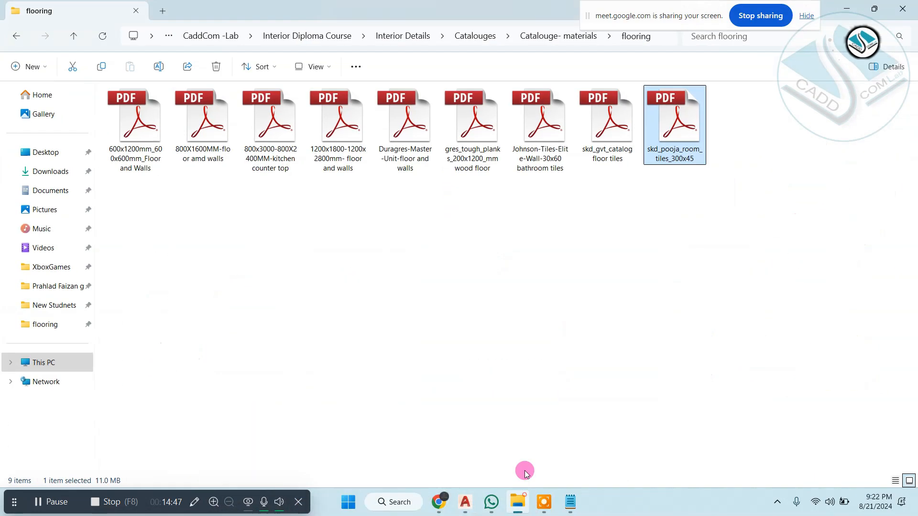
{"action": "left_click", "coordinate": [282, 159]}
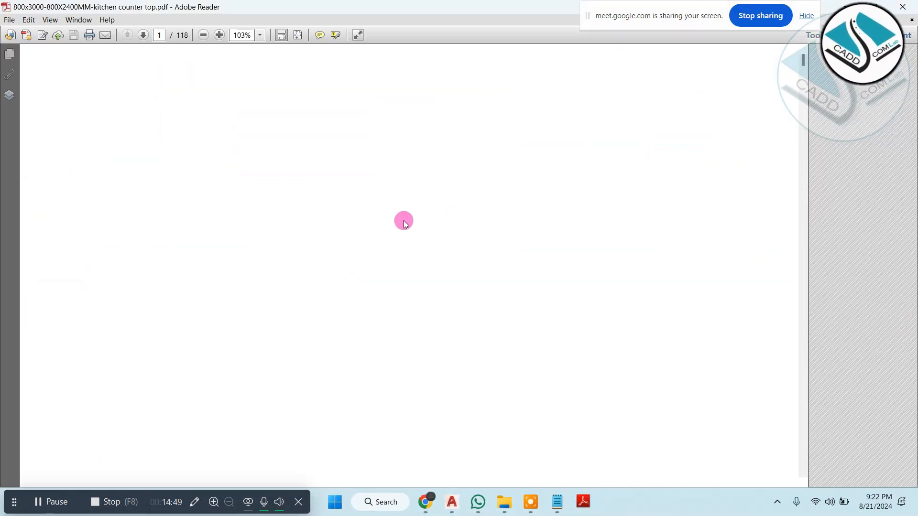
{"action": "scroll", "coordinate": [402, 230], "scroll_direction": "down", "scroll_amount": 3}
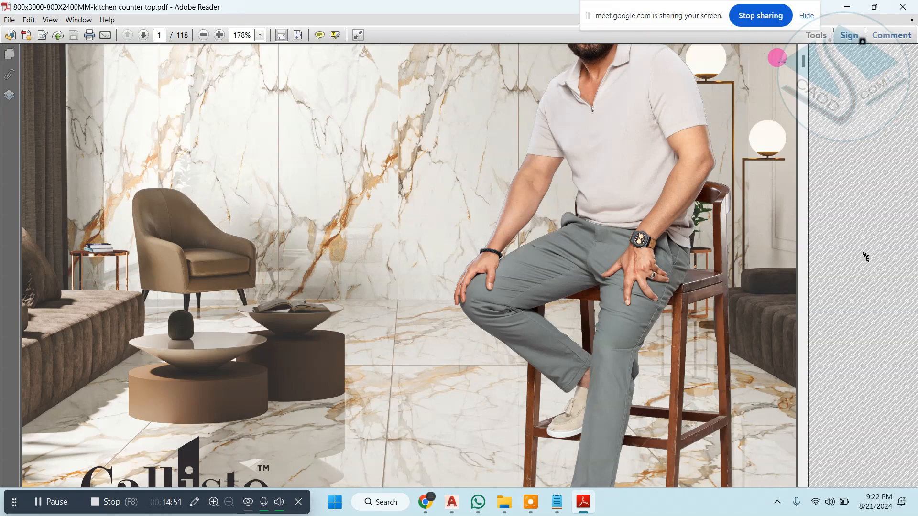
{"action": "left_click_drag", "start_coordinate": [807, 62], "coordinate": [802, 124]}
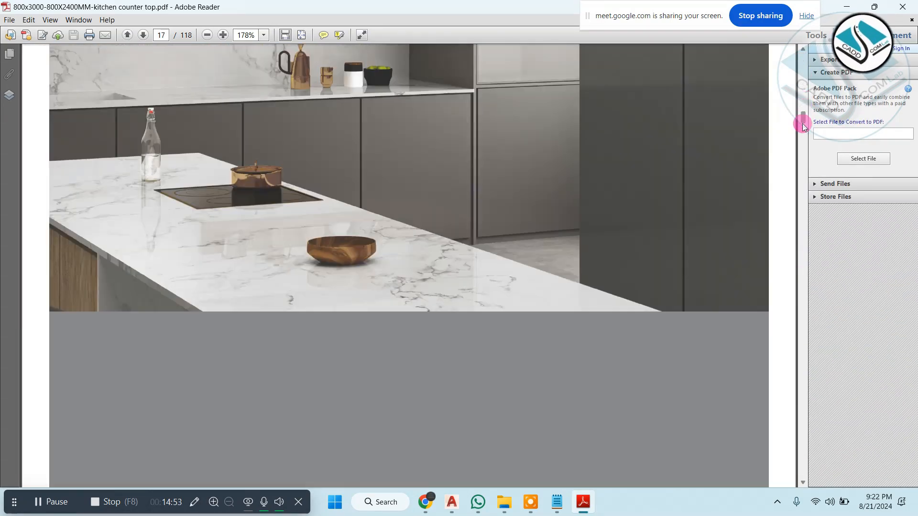
{"action": "scroll", "coordinate": [435, 280], "scroll_direction": "down", "scroll_amount": 10}
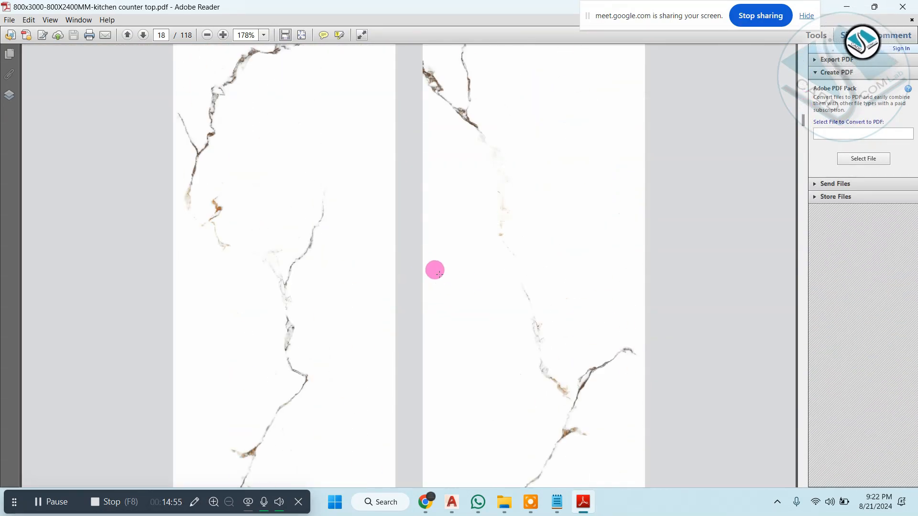
{"action": "scroll", "coordinate": [399, 265], "scroll_direction": "up", "scroll_amount": 10}
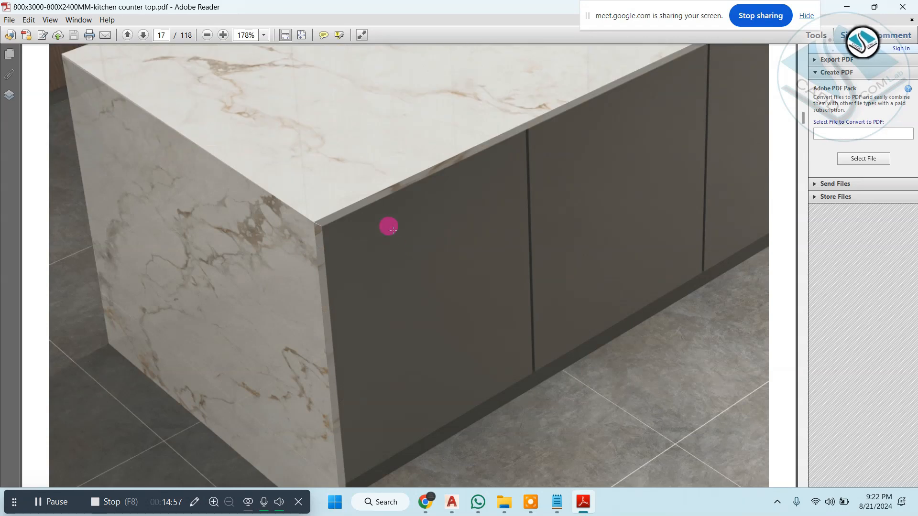
{"action": "scroll", "coordinate": [337, 174], "scroll_direction": "down", "scroll_amount": 3, "text": "ctrl"}
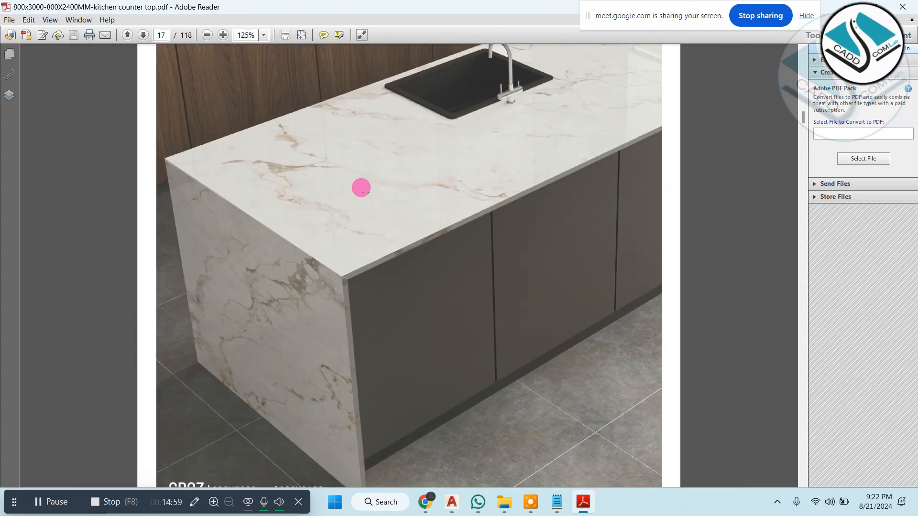
{"action": "scroll", "coordinate": [360, 186], "scroll_direction": "down", "scroll_amount": 3}
{"action": "scroll", "coordinate": [364, 193], "scroll_direction": "down", "scroll_amount": 8}
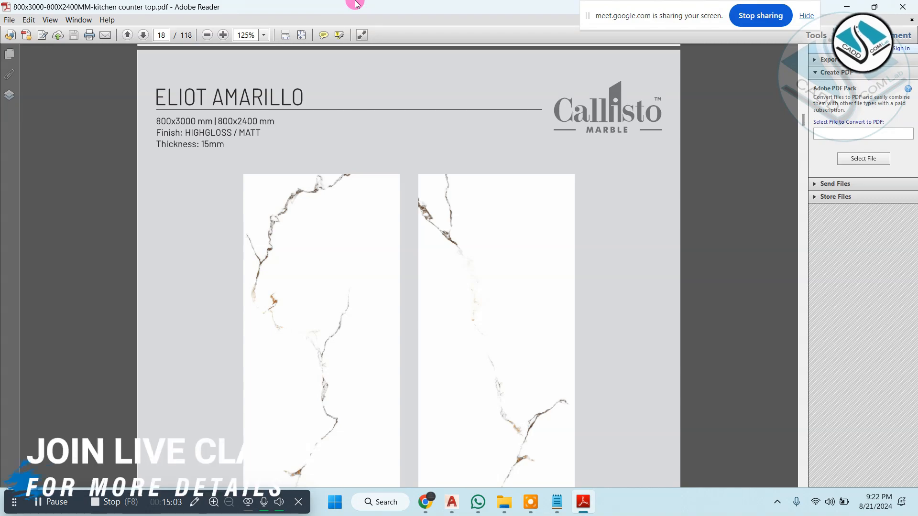
Step: Arrange the catalogue and AutoCAD windows side by side and open the kitchen counter's flooring label for editing with all its text selected
{"action": "left_click_drag", "start_coordinate": [310, 6], "coordinate": [236, 48]}
{"action": "left_click", "coordinate": [844, 5]}
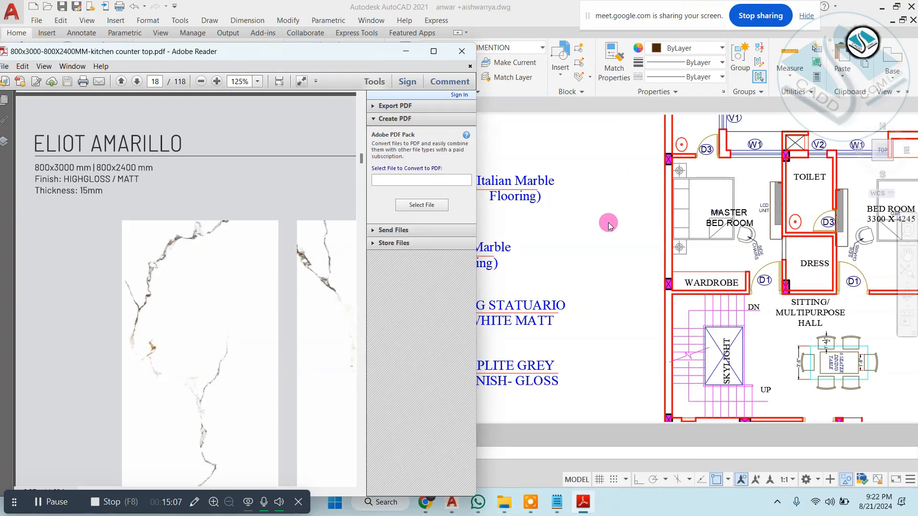
{"action": "double_click", "coordinate": [489, 12]}
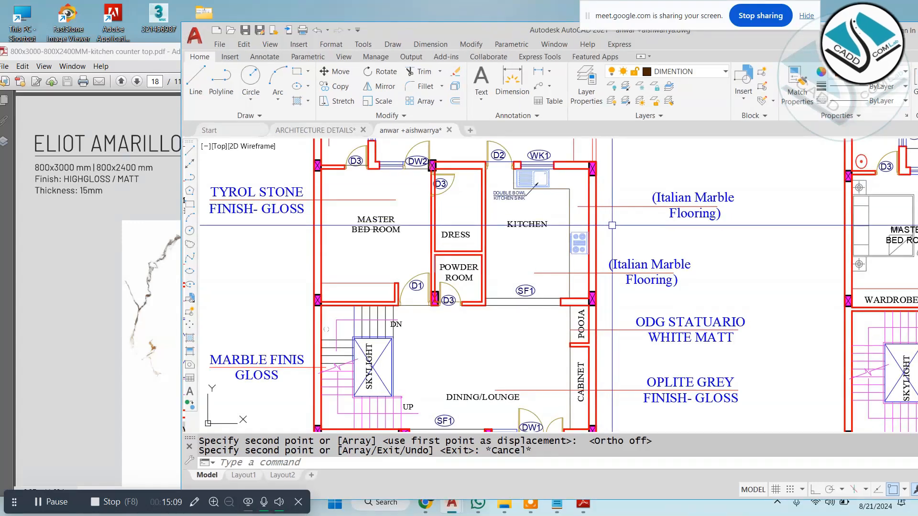
{"action": "middle_click_drag", "start_coordinate": [657, 231], "coordinate": [661, 251]}
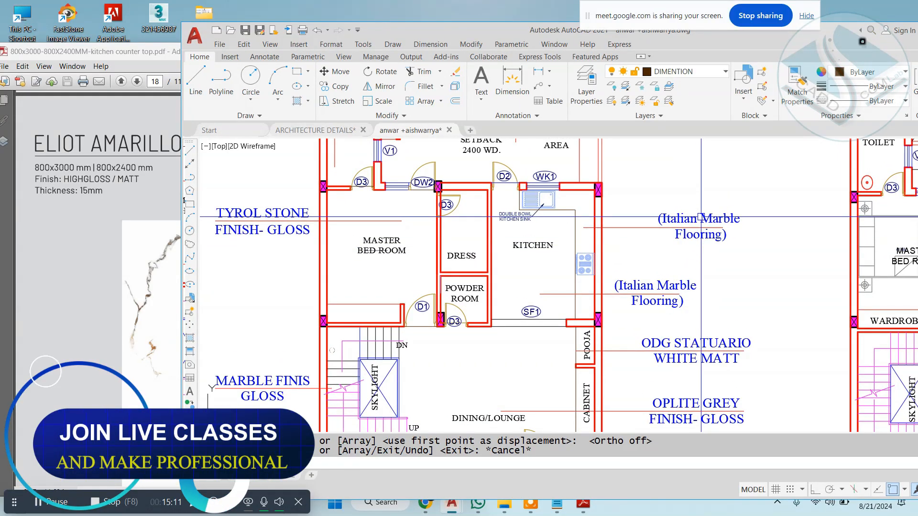
{"action": "left_click_drag", "start_coordinate": [543, 31], "coordinate": [560, 27]}
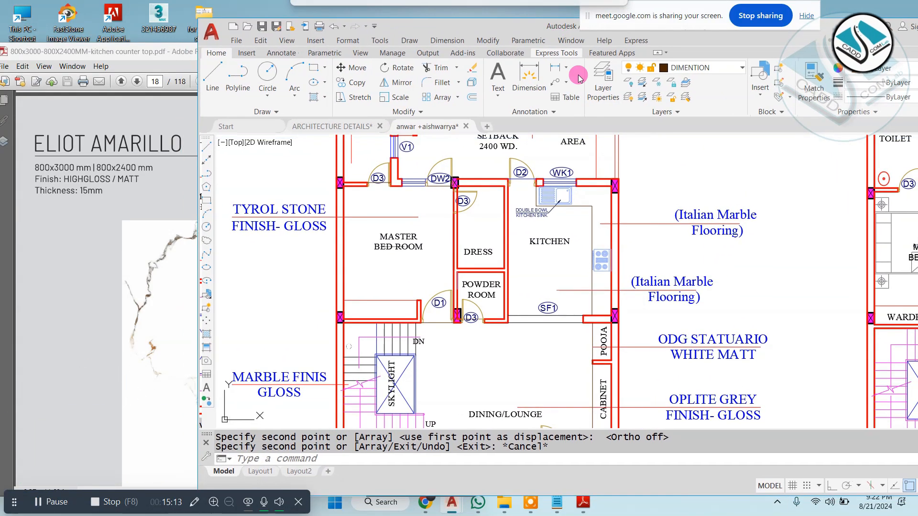
{"action": "double_click", "coordinate": [729, 210]}
{"action": "key", "text": "ctrl+a"}
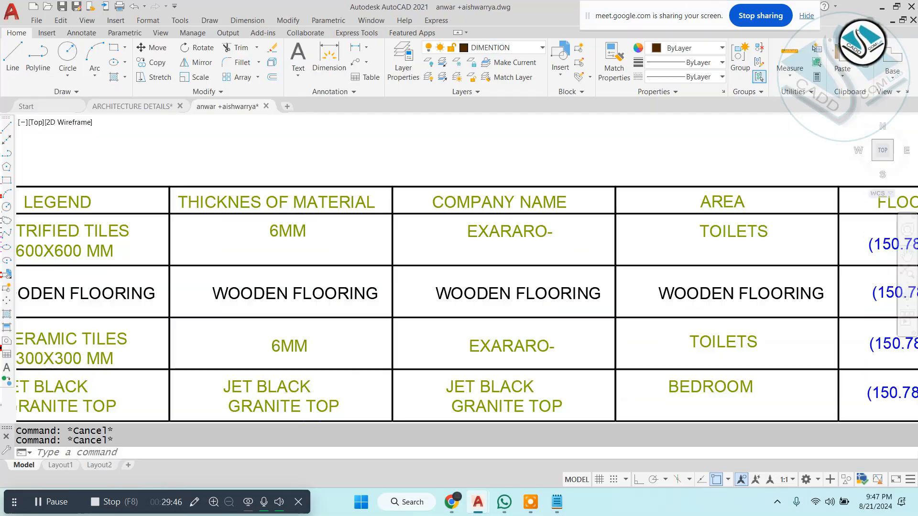
Step: Try to isolate the floor hatch of the 3300 X 4245 bedroom in the first floor plan
{"action": "scroll", "coordinate": [430, 217], "scroll_direction": "down", "scroll_amount": 5}
{"action": "scroll", "coordinate": [393, 209], "scroll_direction": "up", "scroll_amount": 4}
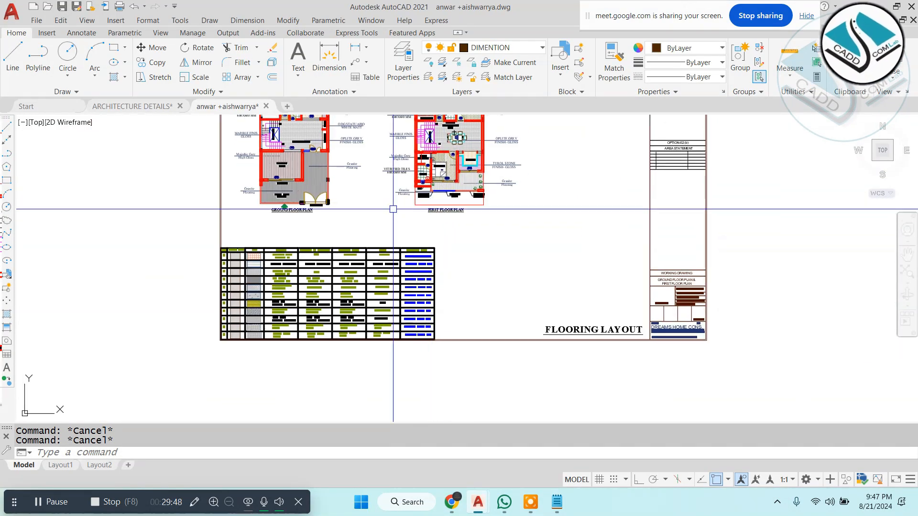
{"action": "scroll", "coordinate": [394, 209], "scroll_direction": "up", "scroll_amount": 3}
{"action": "scroll", "coordinate": [402, 215], "scroll_direction": "down", "scroll_amount": 3}
{"action": "scroll", "coordinate": [424, 229], "scroll_direction": "up", "scroll_amount": 5}
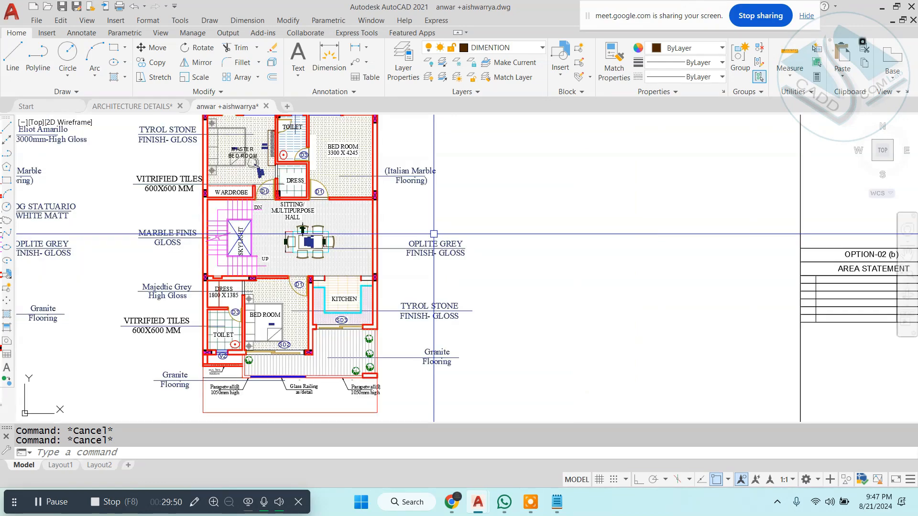
{"action": "scroll", "coordinate": [421, 224], "scroll_direction": "up", "scroll_amount": 5}
{"action": "left_click", "coordinate": [400, 212]}
{"action": "right_click", "coordinate": [407, 215]}
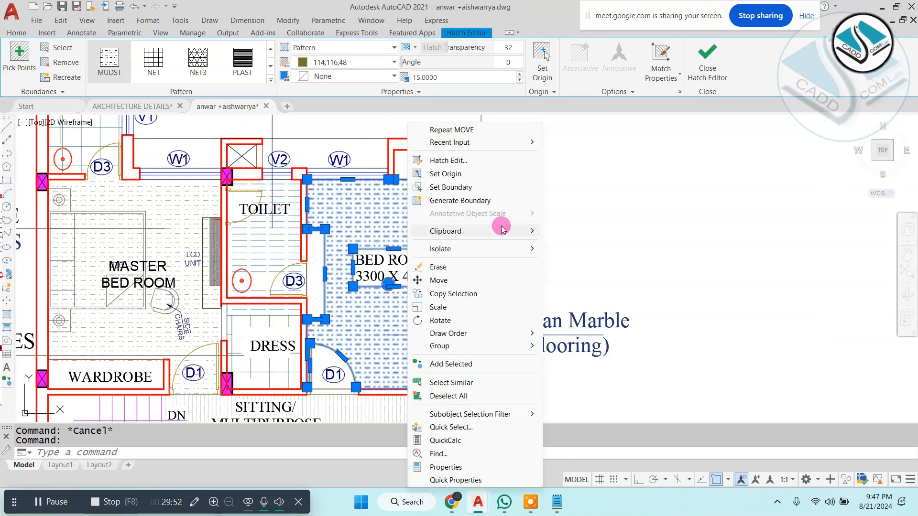
{"action": "left_click", "coordinate": [559, 249]}
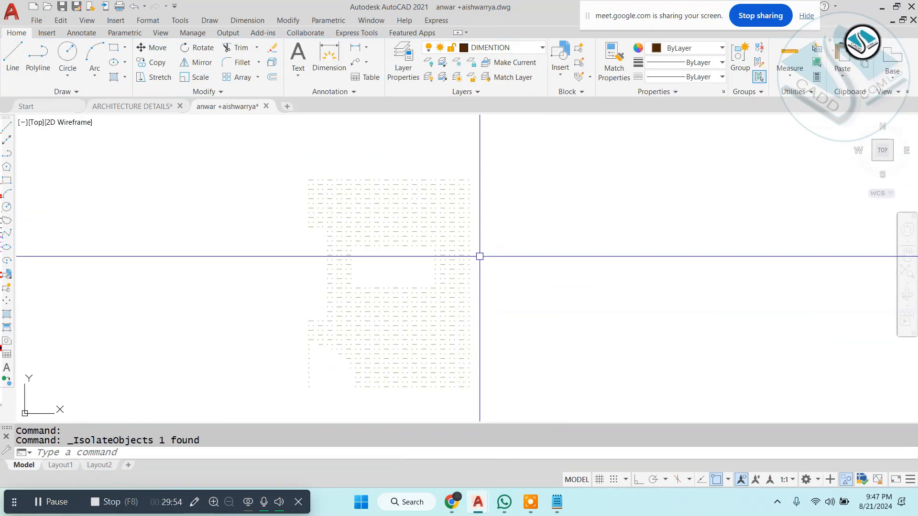
{"action": "key", "text": "ctrl+z"}
Step: Hide the 3300 X 4245 bedroom's floor hatch and room label, together with its D1 door and door tag
{"action": "left_click", "coordinate": [436, 221]}
{"action": "left_click", "coordinate": [409, 256]}
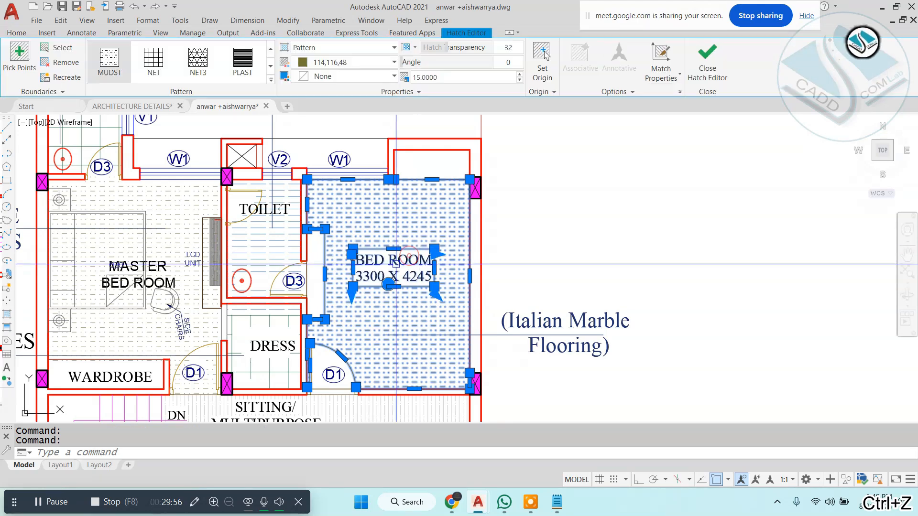
{"action": "right_click", "coordinate": [403, 213]}
{"action": "left_click", "coordinate": [580, 282]}
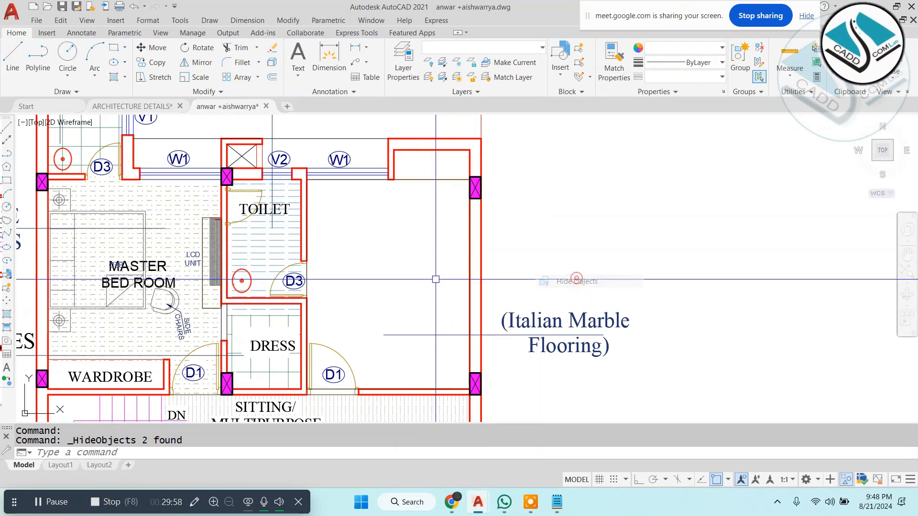
{"action": "scroll", "coordinate": [436, 277], "scroll_direction": "up", "scroll_amount": 8}
{"action": "left_click", "coordinate": [303, 377]}
{"action": "right_click", "coordinate": [388, 207]}
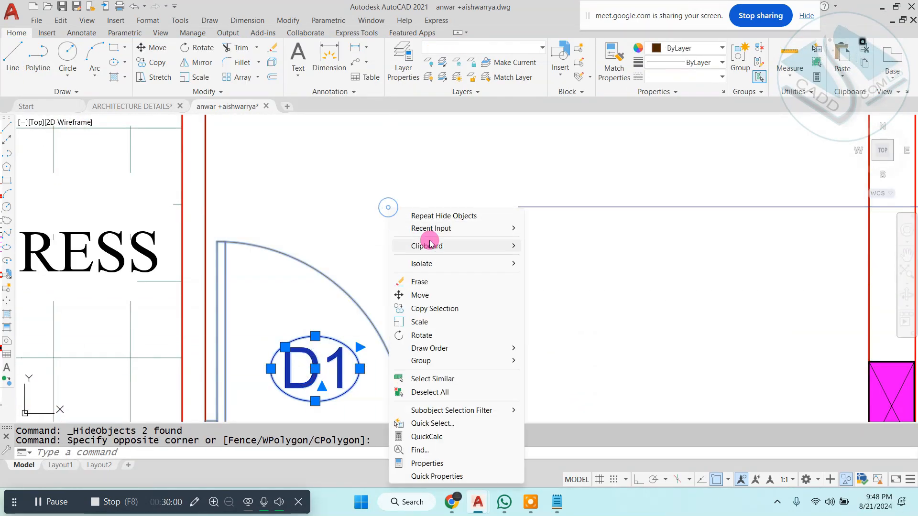
{"action": "left_click", "coordinate": [565, 278]}
{"action": "scroll", "coordinate": [492, 242], "scroll_direction": "down", "scroll_amount": 6}
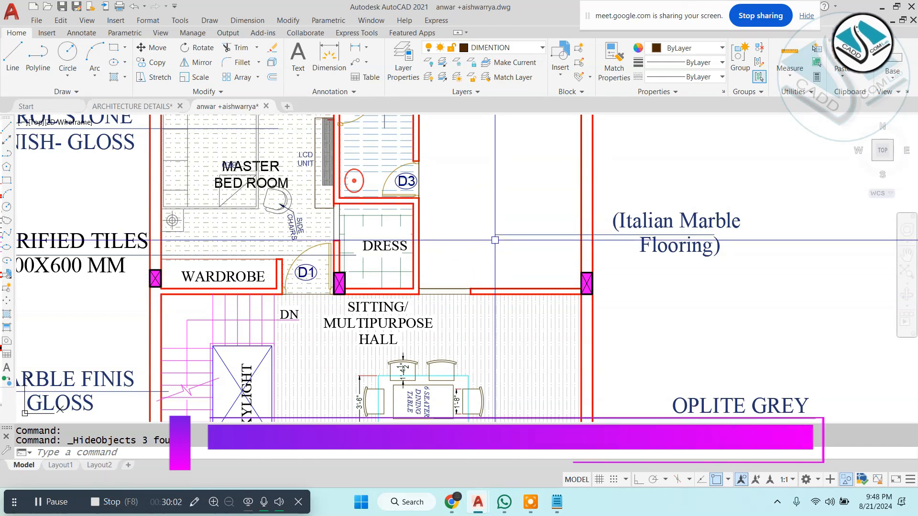
Step: Create a polyline boundary from an internal point in the emptied first-floor bedroom
{"action": "key", "text": "Escape"}
{"action": "key", "text": "Escape"}
{"action": "type", "text": "BO"}
{"action": "key", "text": "Return"}
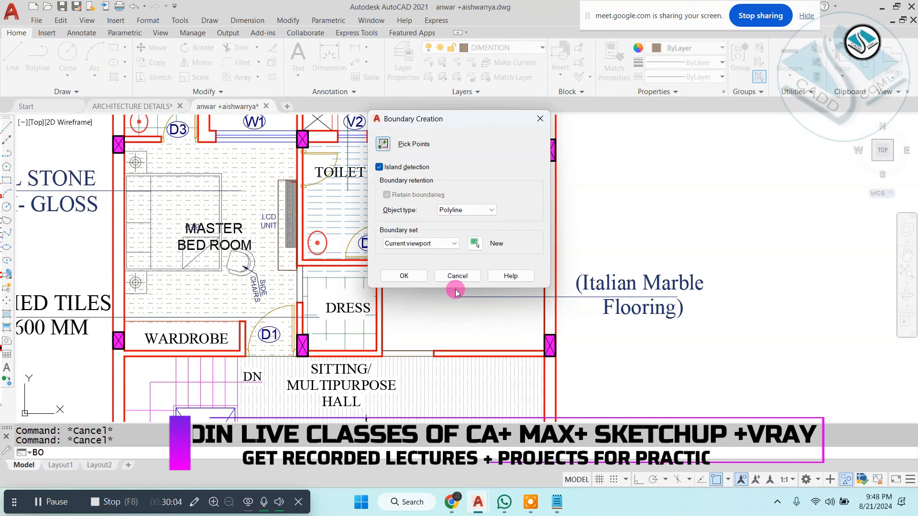
{"action": "left_click", "coordinate": [382, 144]}
{"action": "left_click", "coordinate": [445, 209]}
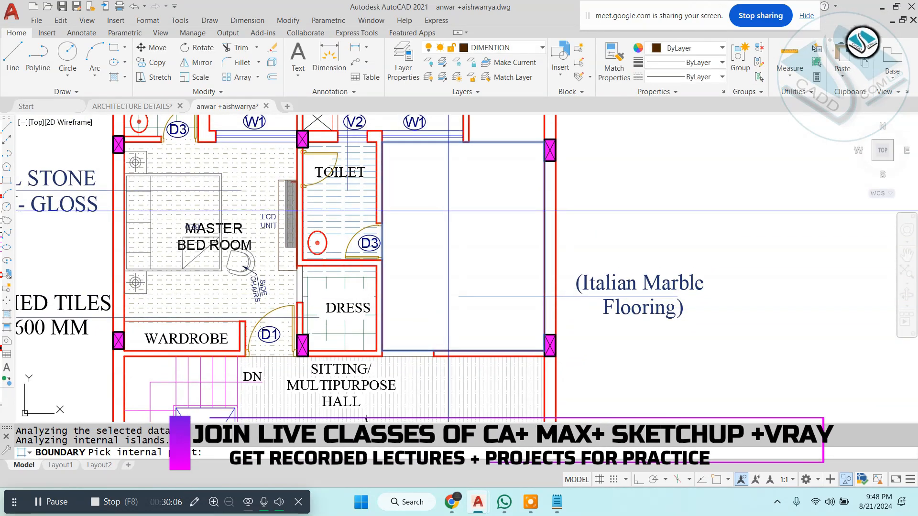
{"action": "key", "text": "Escape"}
{"action": "key", "text": "Escape"}
Step: Measure the bedroom boundary with the AREA command's Object option and copy the square-feet value from the result
{"action": "left_click", "coordinate": [557, 502]}
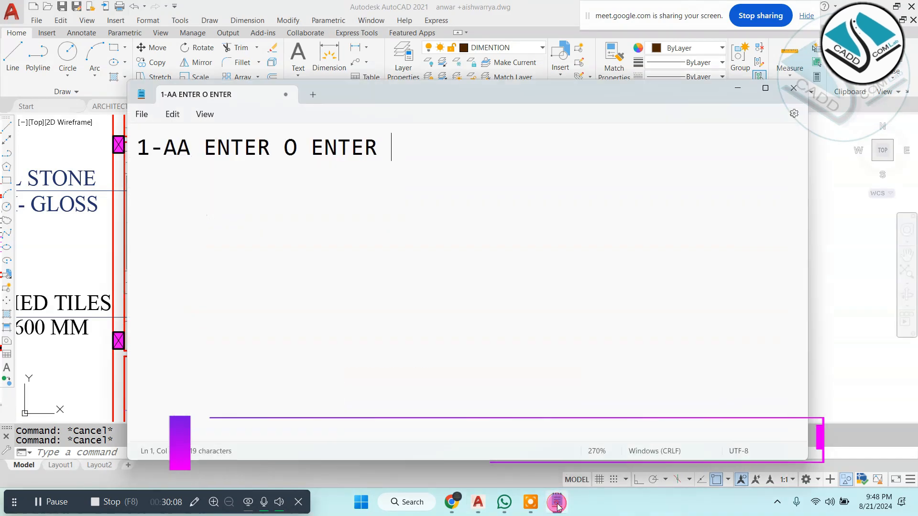
{"action": "left_click", "coordinate": [557, 502]}
{"action": "type", "text": "A"}
{"action": "type", "text": "O"}
{"action": "key", "text": "Return"}
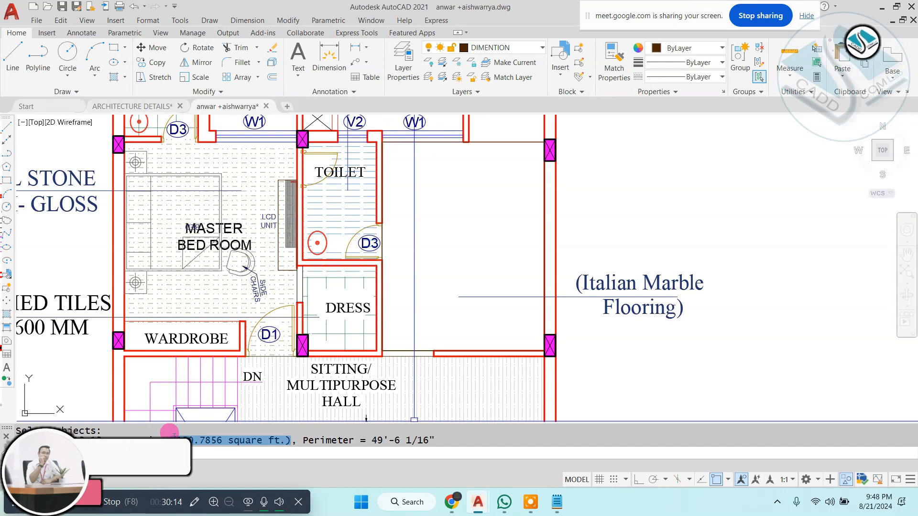
{"action": "right_click", "coordinate": [202, 436]}
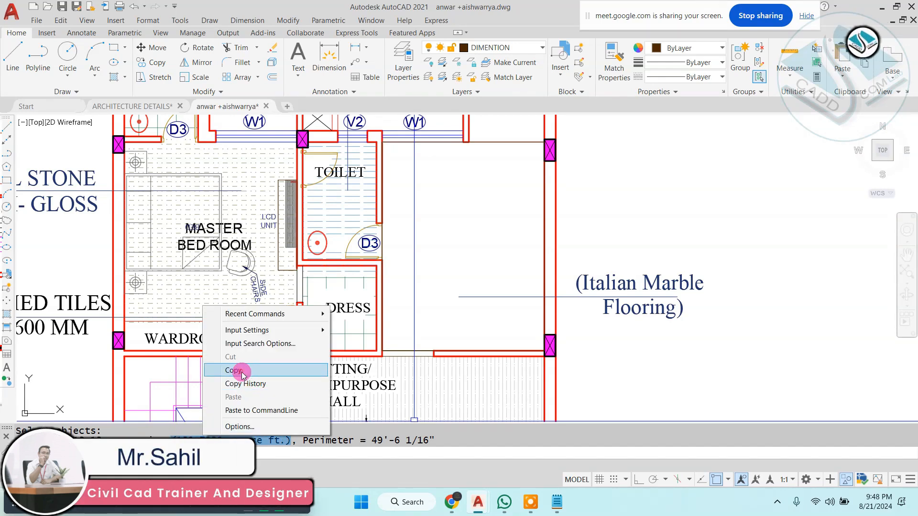
{"action": "left_click", "coordinate": [241, 371]}
Step: End the object isolation and replace the flooring area in the table's GRANITE FLOORING row with the copied (150.7856 square ft.)
{"action": "right_click", "coordinate": [503, 224]}
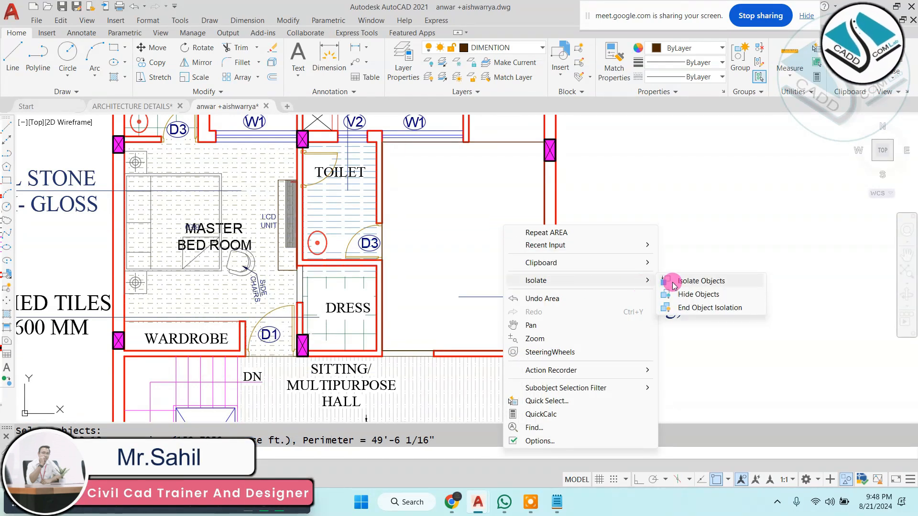
{"action": "left_click", "coordinate": [693, 309]}
{"action": "scroll", "coordinate": [526, 239], "scroll_direction": "down", "scroll_amount": 8}
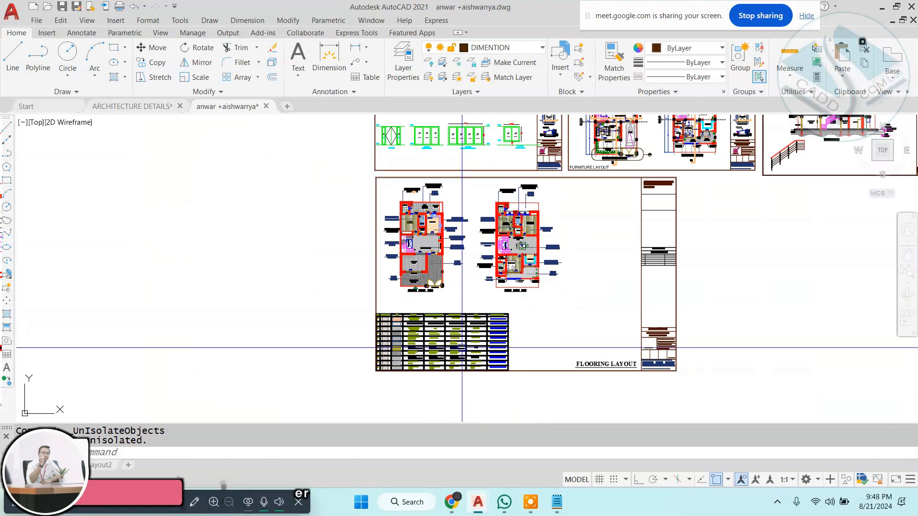
{"action": "scroll", "coordinate": [461, 287], "scroll_direction": "up", "scroll_amount": 6}
{"action": "scroll", "coordinate": [478, 325], "scroll_direction": "up", "scroll_amount": 3}
{"action": "double_click", "coordinate": [459, 318]}
{"action": "key", "text": "ctrl+a"}
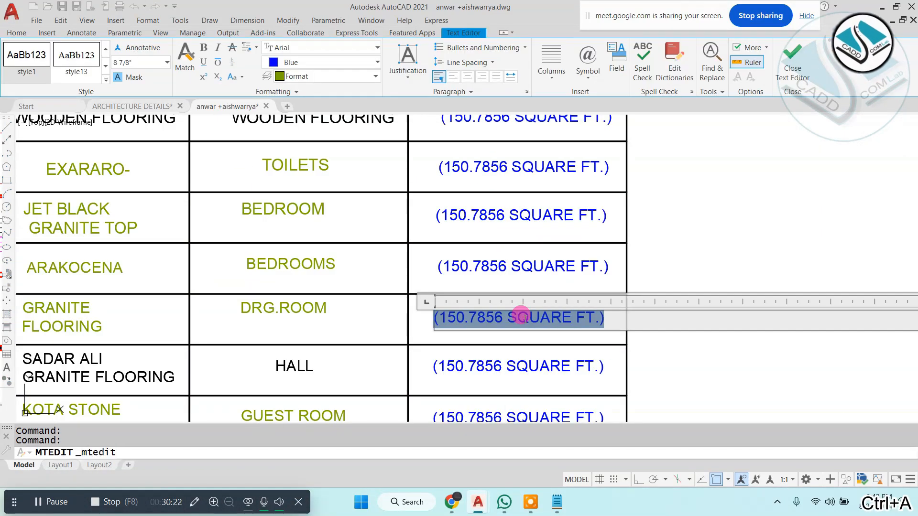
{"action": "key", "text": "Escape"}
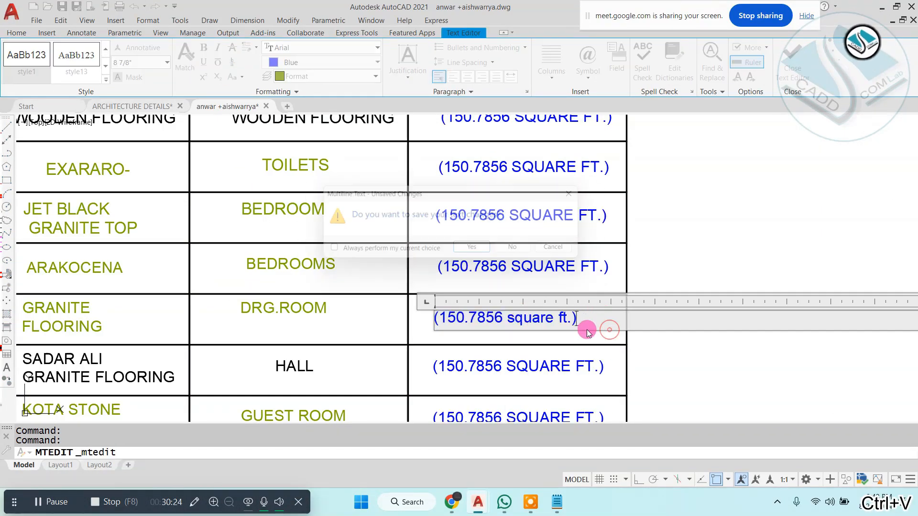
{"action": "left_click", "coordinate": [497, 251]}
Step: Move the GRANITE FLOORING row's area text slightly right and down within its cell
{"action": "scroll", "coordinate": [441, 280], "scroll_direction": "up", "scroll_amount": 4}
{"action": "left_click", "coordinate": [469, 268]}
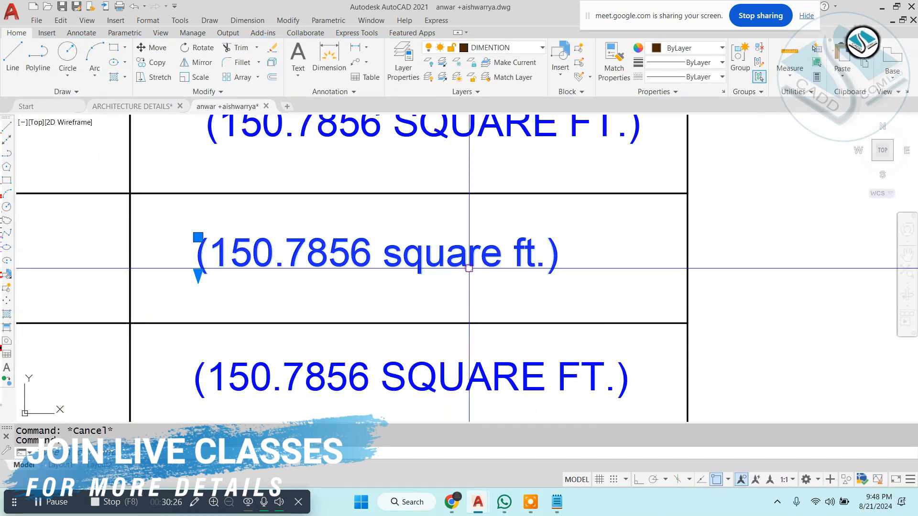
{"action": "type", "text": "m"}
{"action": "key", "text": "Return"}
{"action": "left_click", "coordinate": [198, 275]}
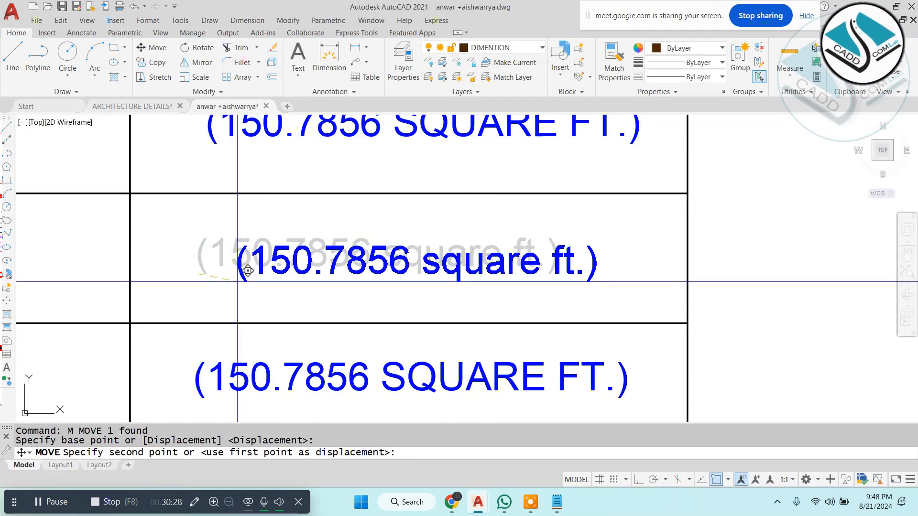
{"action": "left_click", "coordinate": [230, 282]}
{"action": "key", "text": "Escape"}
Step: Change the colour of all the room entries in the flooring table's AREA column, from TOILETS down to the last MOSAIC INLAY WORK, to red
{"action": "scroll", "coordinate": [439, 258], "scroll_direction": "down", "scroll_amount": 5}
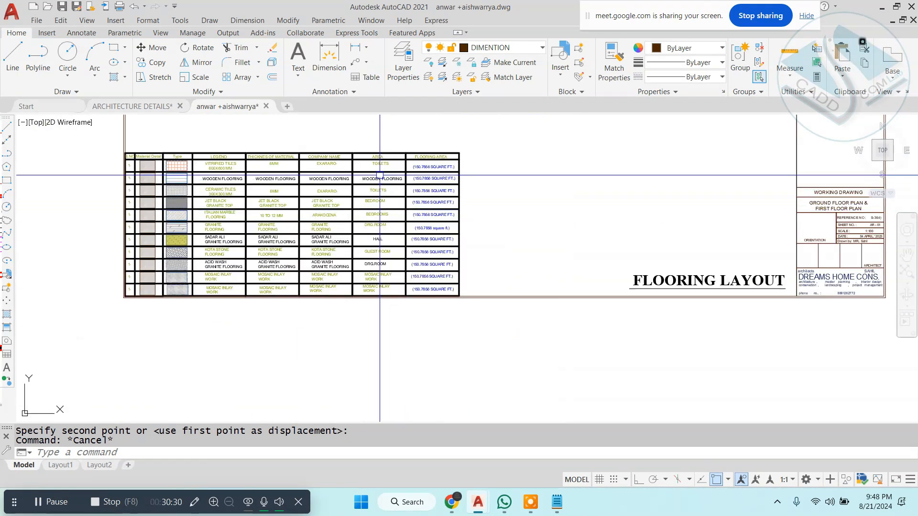
{"action": "scroll", "coordinate": [403, 191], "scroll_direction": "up", "scroll_amount": 4}
{"action": "middle_click_drag", "start_coordinate": [402, 191], "coordinate": [546, 180]}
{"action": "scroll", "coordinate": [546, 180], "scroll_direction": "down", "scroll_amount": 4}
{"action": "scroll", "coordinate": [559, 170], "scroll_direction": "up", "scroll_amount": 4}
{"action": "left_click", "coordinate": [538, 155]}
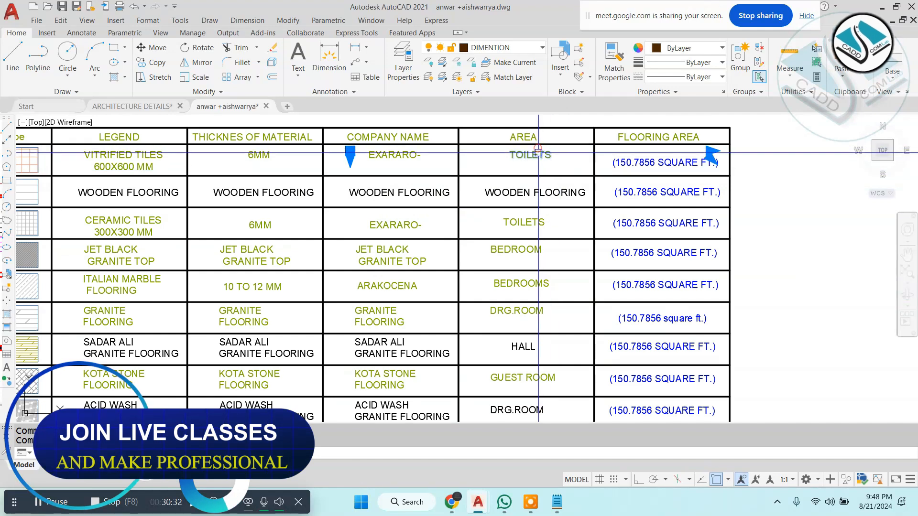
{"action": "left_click", "coordinate": [531, 188]}
{"action": "left_click", "coordinate": [525, 246]}
{"action": "left_click", "coordinate": [521, 278]}
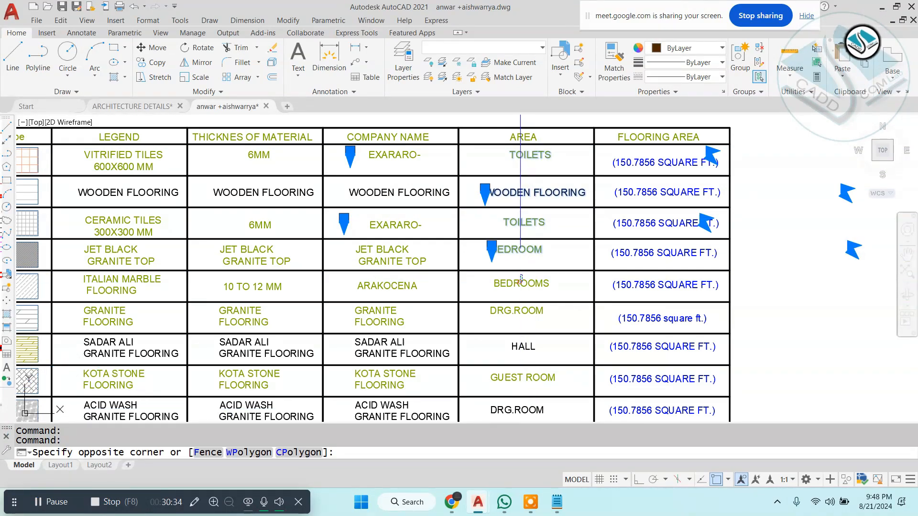
{"action": "scroll", "coordinate": [519, 309], "scroll_direction": "up", "scroll_amount": 2}
{"action": "left_click", "coordinate": [521, 351]}
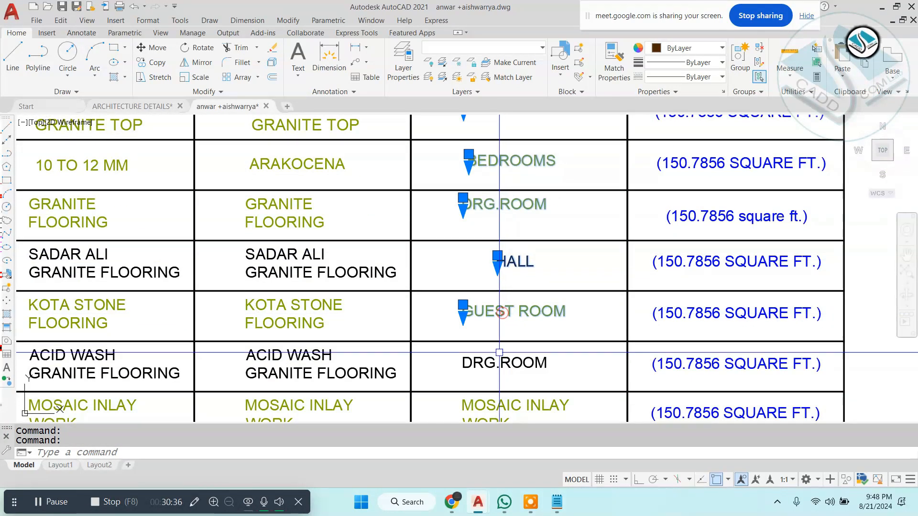
{"action": "middle_click_drag", "start_coordinate": [499, 353], "coordinate": [499, 224]}
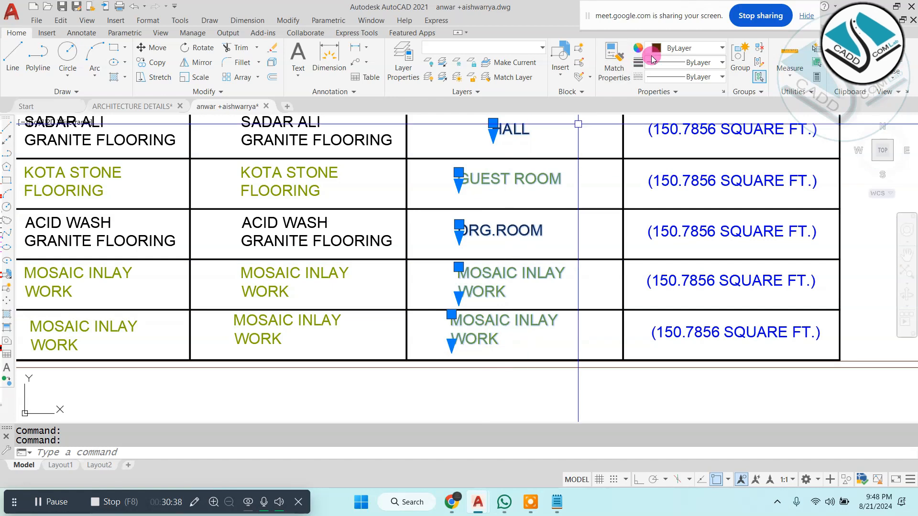
{"action": "left_click", "coordinate": [680, 46]}
{"action": "key", "text": "Escape"}
{"action": "key", "text": "Escape"}
Step: Review the flooring layout sheet, examining the tile and flooring labels on the ground and first floor plans
{"action": "scroll", "coordinate": [460, 241], "scroll_direction": "down", "scroll_amount": 5}
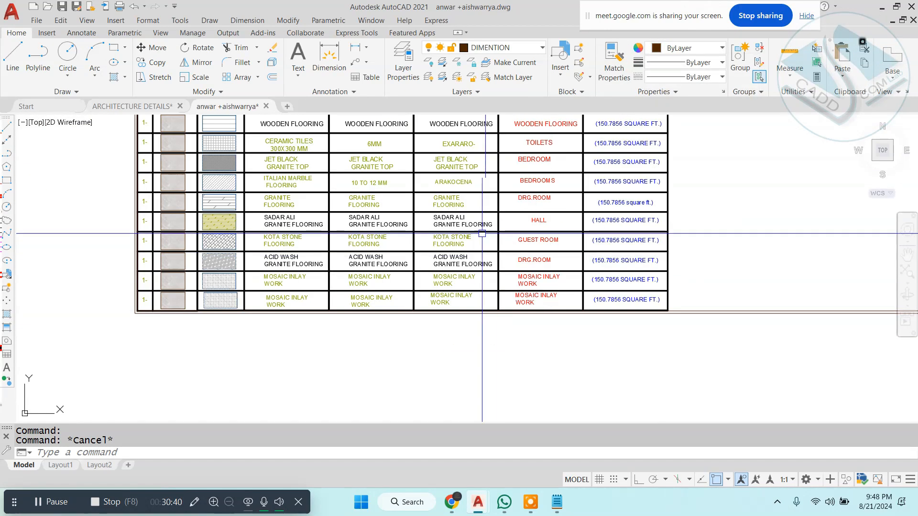
{"action": "scroll", "coordinate": [460, 242], "scroll_direction": "down", "scroll_amount": 5}
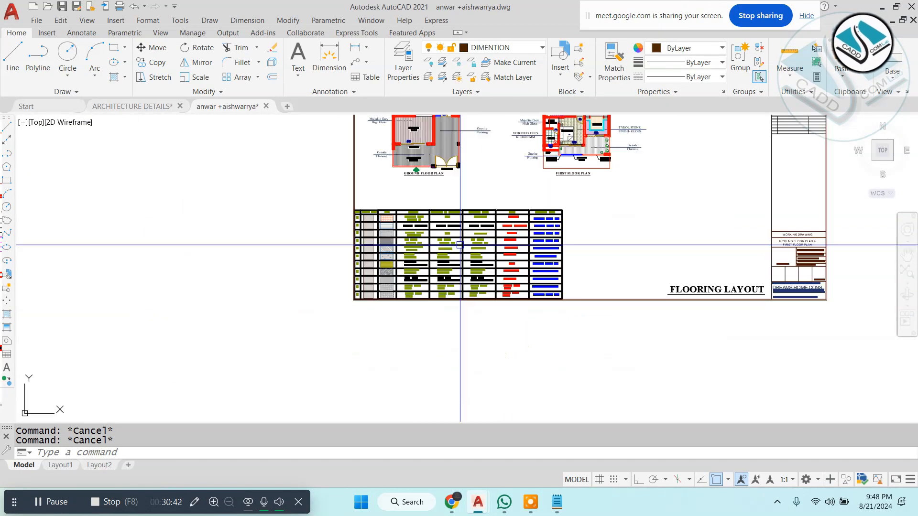
{"action": "middle_click_drag", "start_coordinate": [461, 241], "coordinate": [380, 317]}
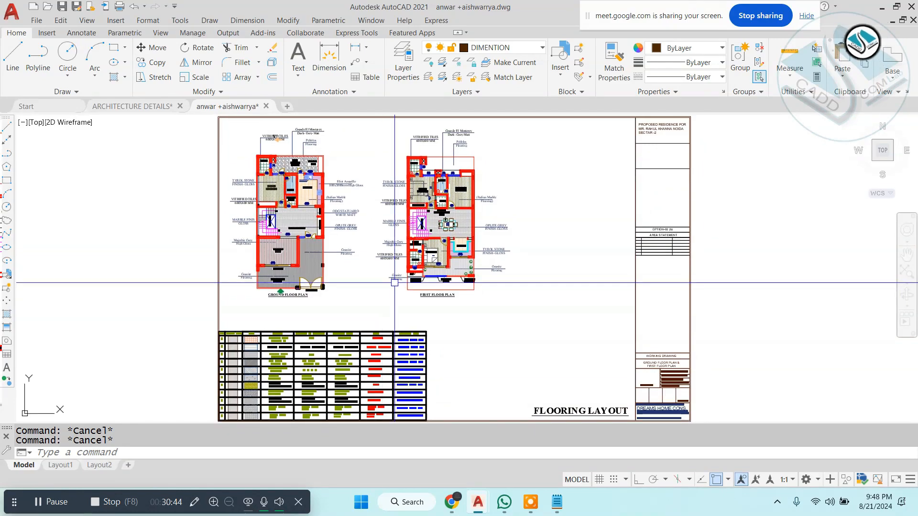
{"action": "scroll", "coordinate": [360, 247], "scroll_direction": "down", "scroll_amount": 3}
{"action": "scroll", "coordinate": [359, 210], "scroll_direction": "up", "scroll_amount": 7}
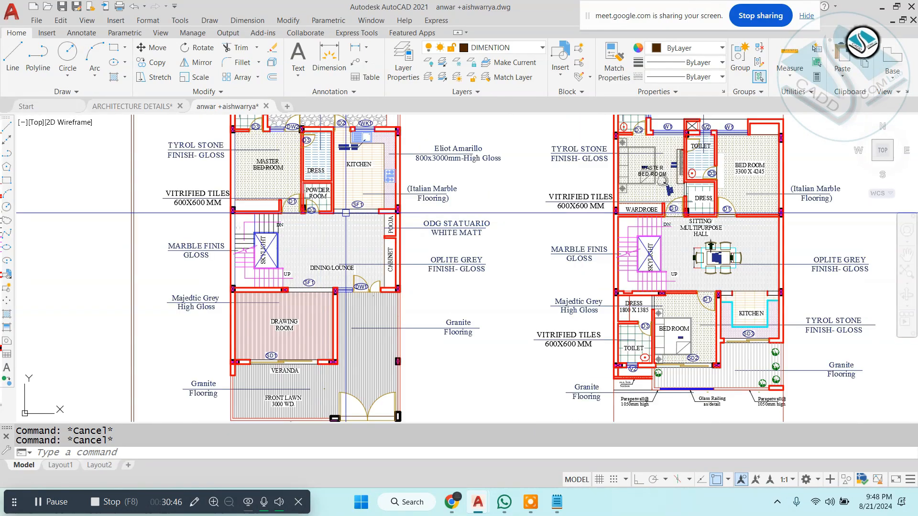
{"action": "scroll", "coordinate": [357, 204], "scroll_direction": "down", "scroll_amount": 4}
{"action": "scroll", "coordinate": [402, 265], "scroll_direction": "down", "scroll_amount": 2}
{"action": "middle_click_drag", "start_coordinate": [473, 234], "coordinate": [420, 253]}
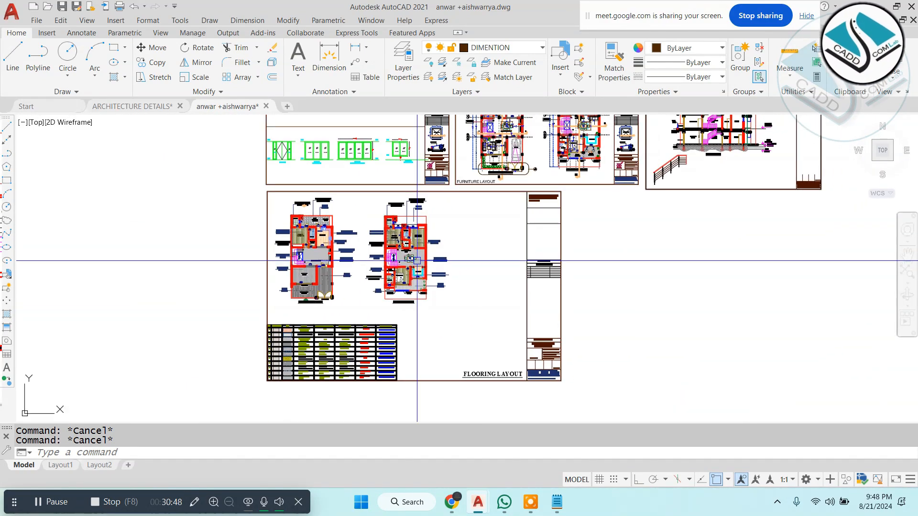
Step: Examine the flooring table's material details, hatch types, legends, companies, areas and flooring areas, and view it within the whole sheet
{"action": "scroll", "coordinate": [339, 335], "scroll_direction": "up", "scroll_amount": 4}
{"action": "middle_click_drag", "start_coordinate": [471, 348], "coordinate": [549, 233]}
{"action": "scroll", "coordinate": [378, 239], "scroll_direction": "up", "scroll_amount": 6}
{"action": "scroll", "coordinate": [377, 239], "scroll_direction": "down", "scroll_amount": 3}
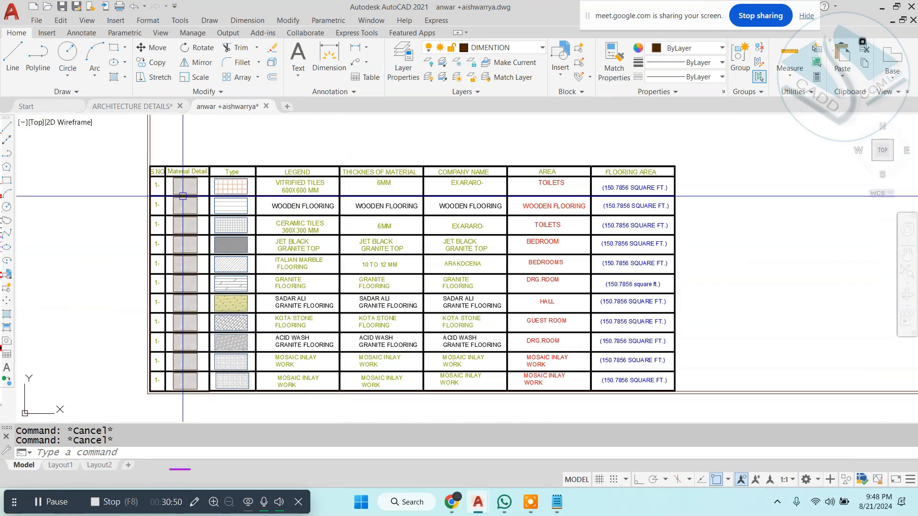
{"action": "scroll", "coordinate": [368, 239], "scroll_direction": "up", "scroll_amount": 3}
{"action": "scroll", "coordinate": [357, 240], "scroll_direction": "down", "scroll_amount": 4}
{"action": "scroll", "coordinate": [357, 240], "scroll_direction": "up", "scroll_amount": 3}
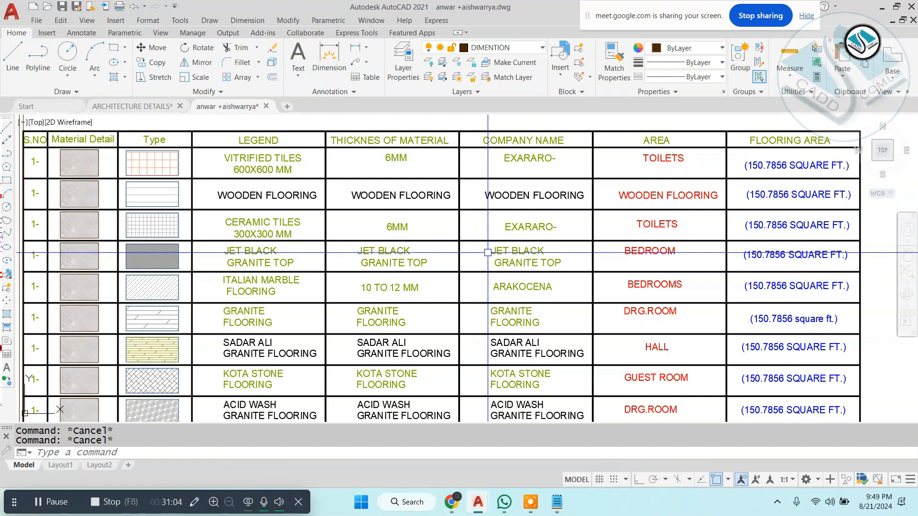
{"action": "scroll", "coordinate": [412, 261], "scroll_direction": "down", "scroll_amount": 5}
{"action": "scroll", "coordinate": [412, 260], "scroll_direction": "down", "scroll_amount": 6}
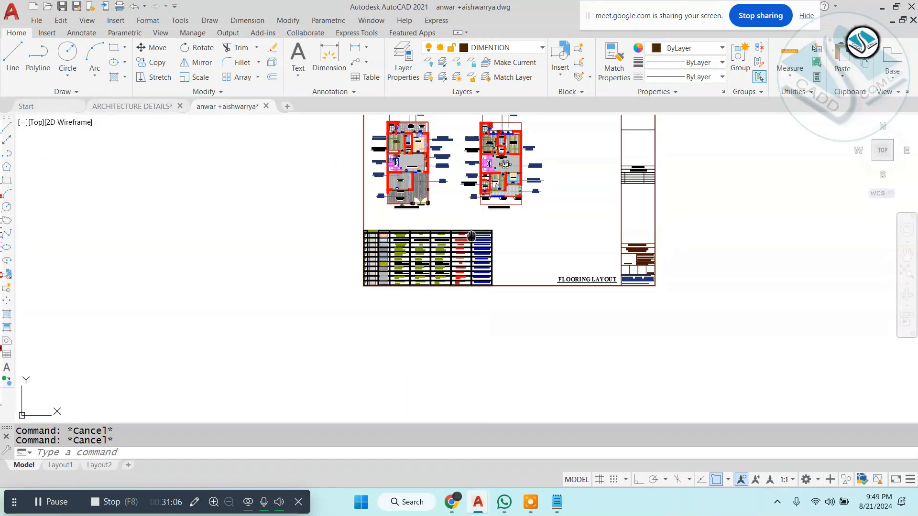